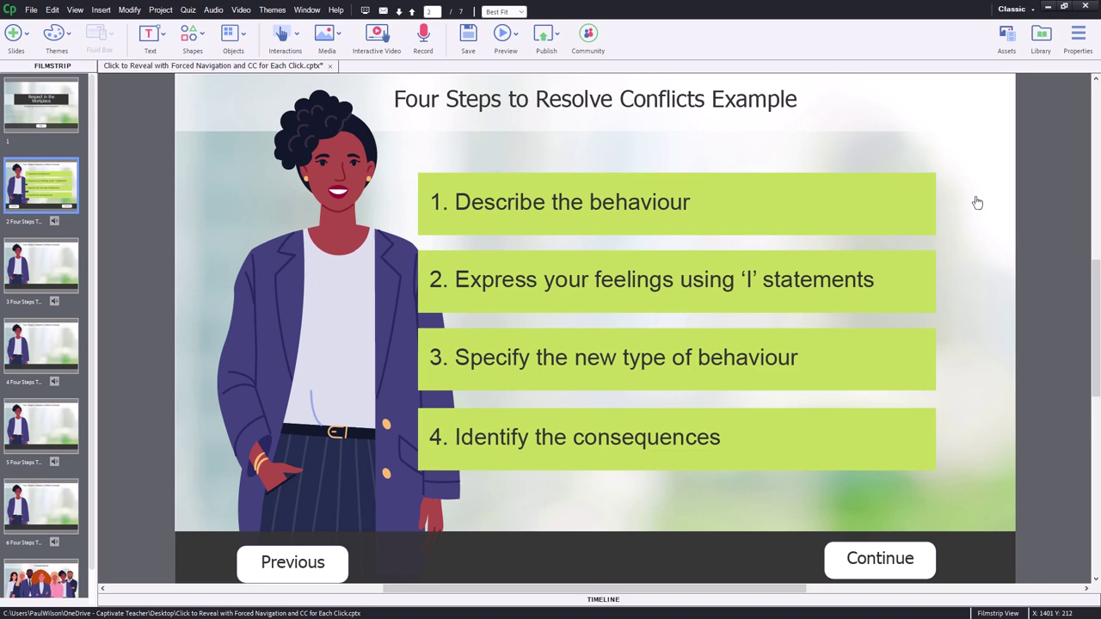
Examine the four green step shapes on slide 2, from "1. Describe the behaviour" to "4. Identify the consequences".
click(795, 189)
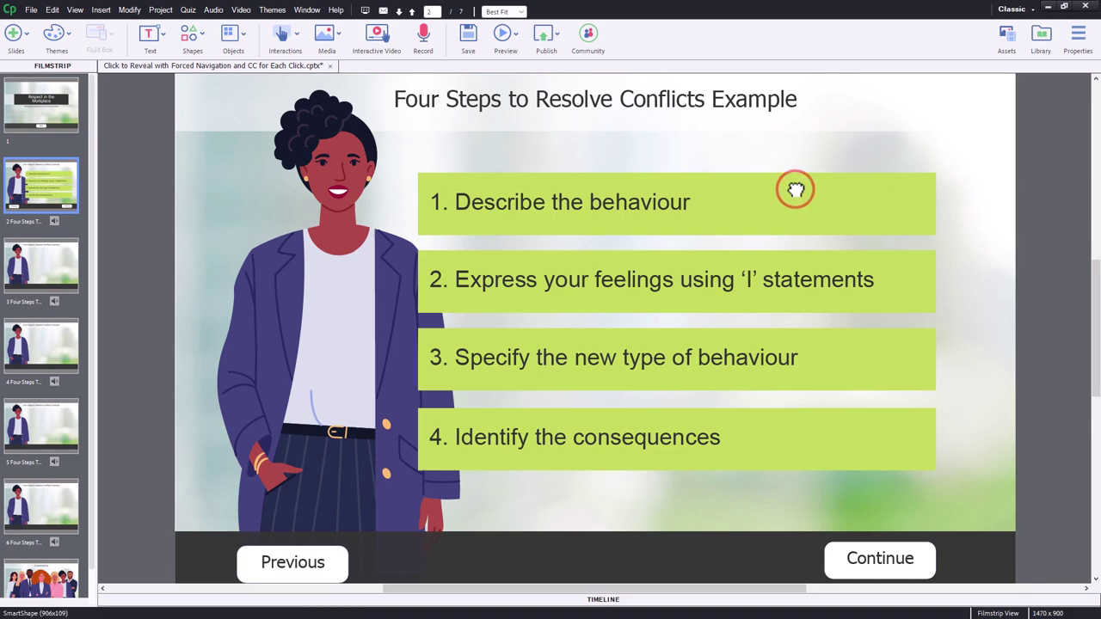
click(793, 280)
click(784, 358)
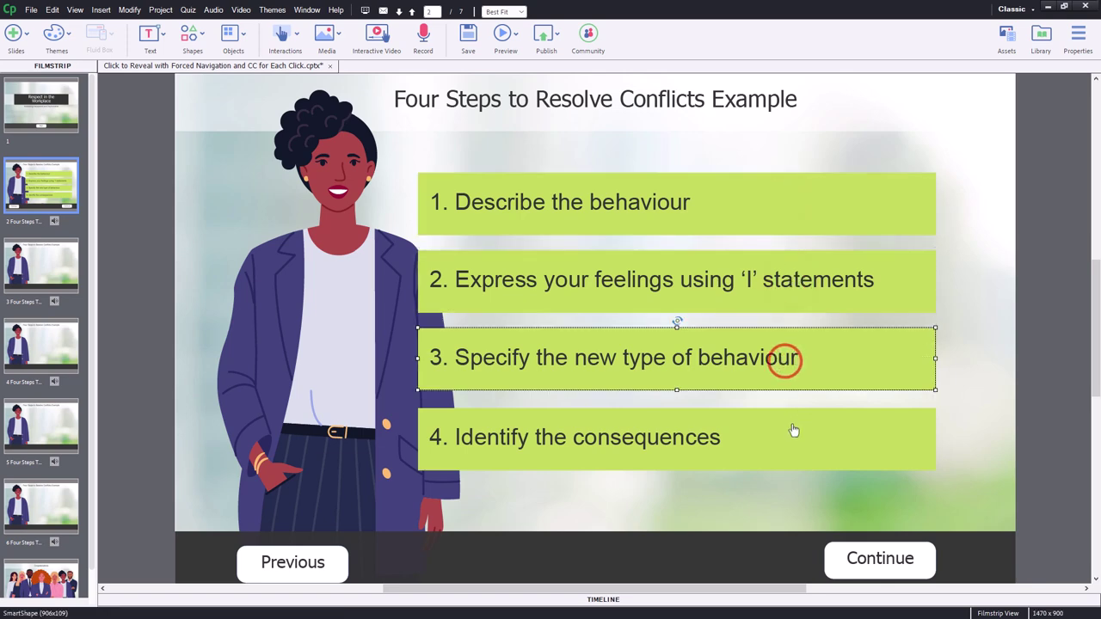
click(793, 437)
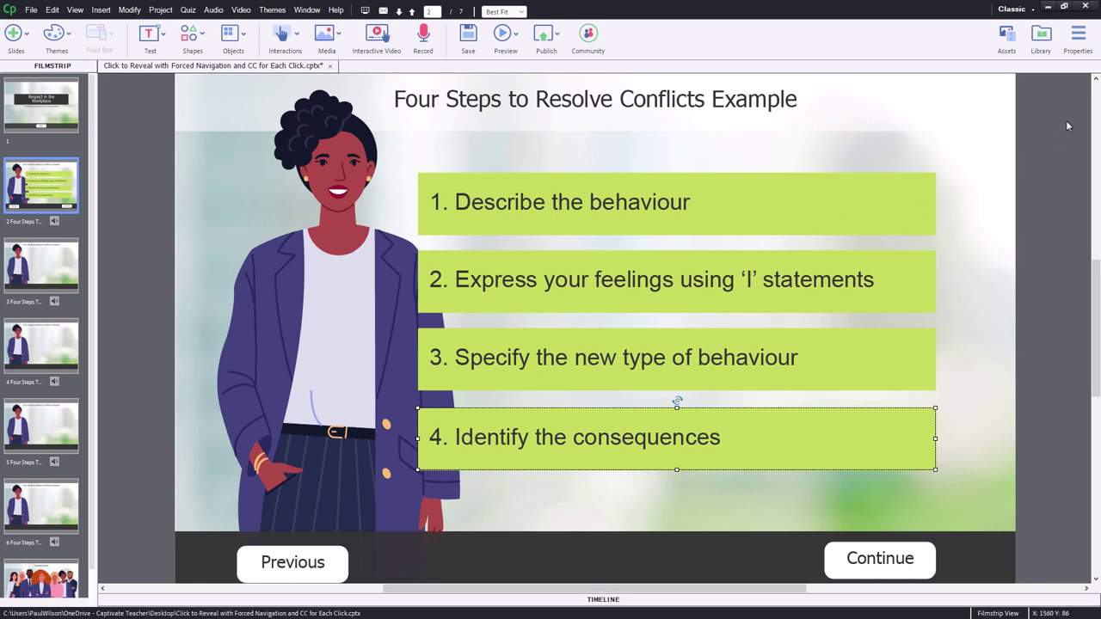
Expand and enlarge the timeline, and show the properties of slide 2's Continue button.
click(598, 601)
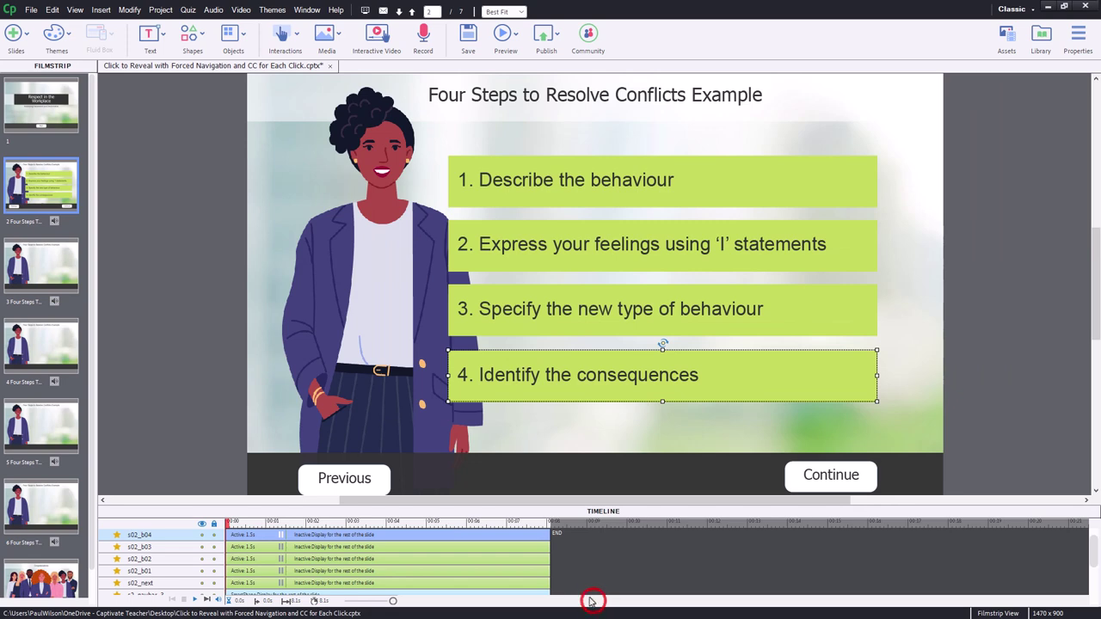
drag(581, 509, 573, 410)
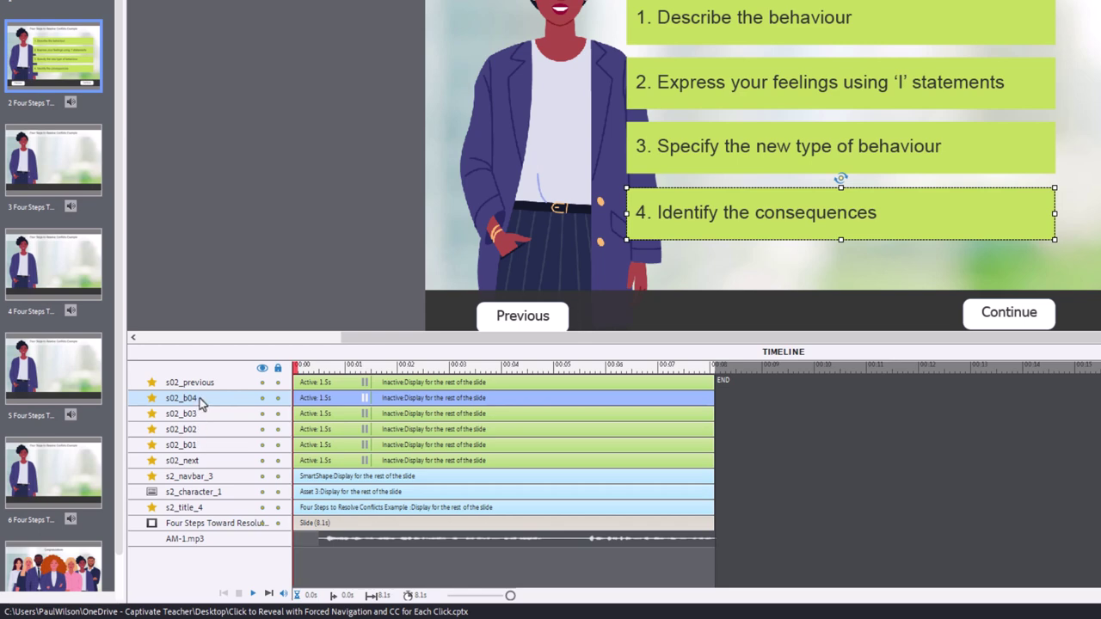
click(1031, 313)
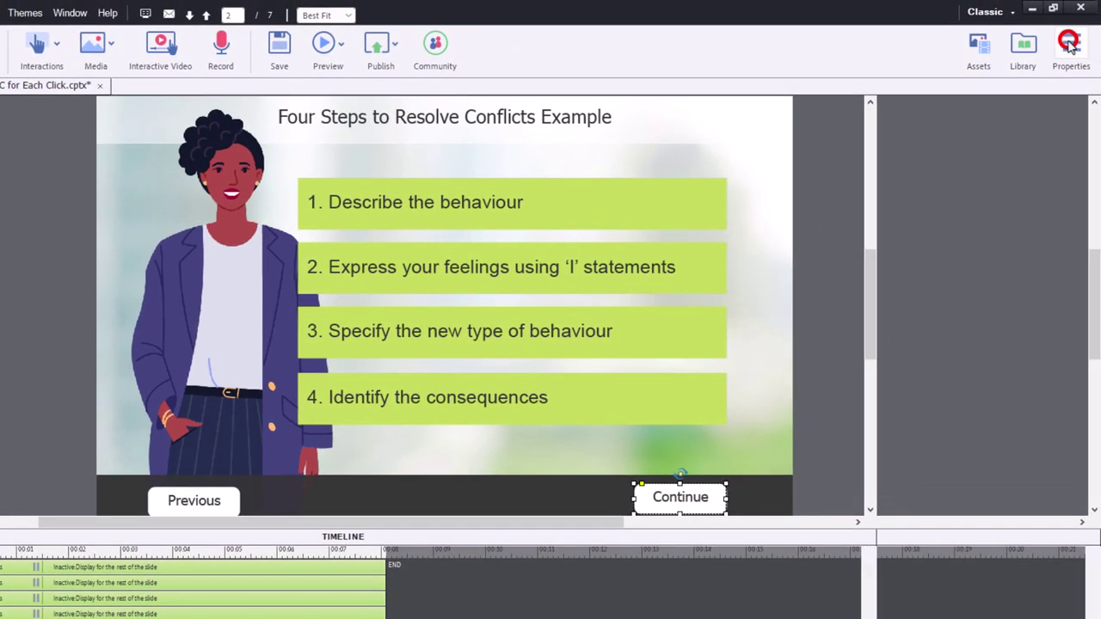
click(1071, 47)
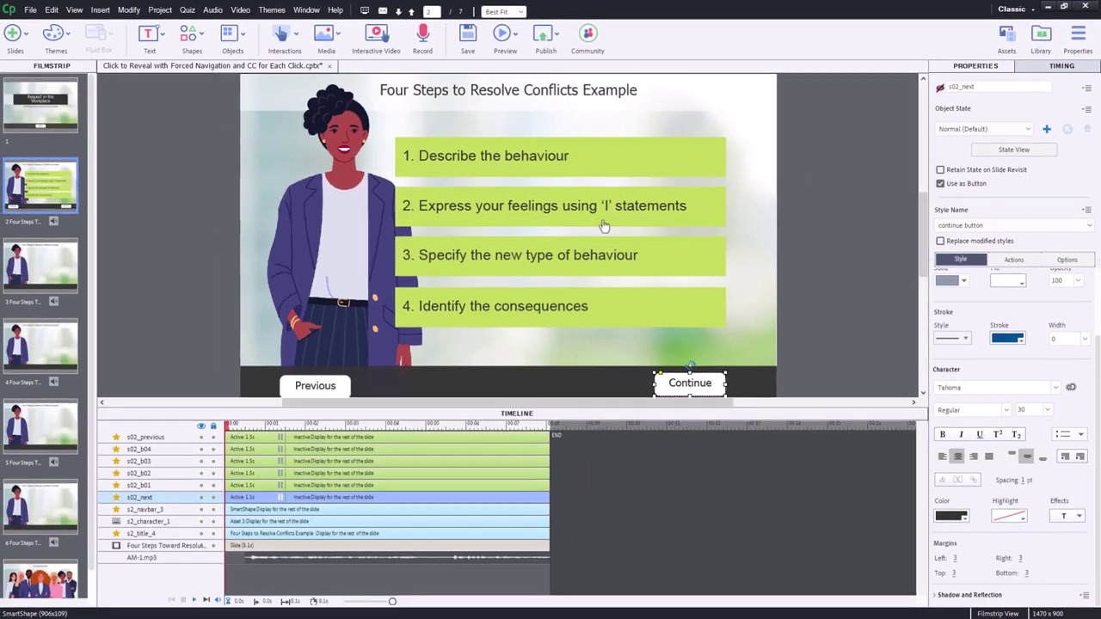
Review slides 3 to 6 and their narration tracks, and return to slide 2.
click(62, 269)
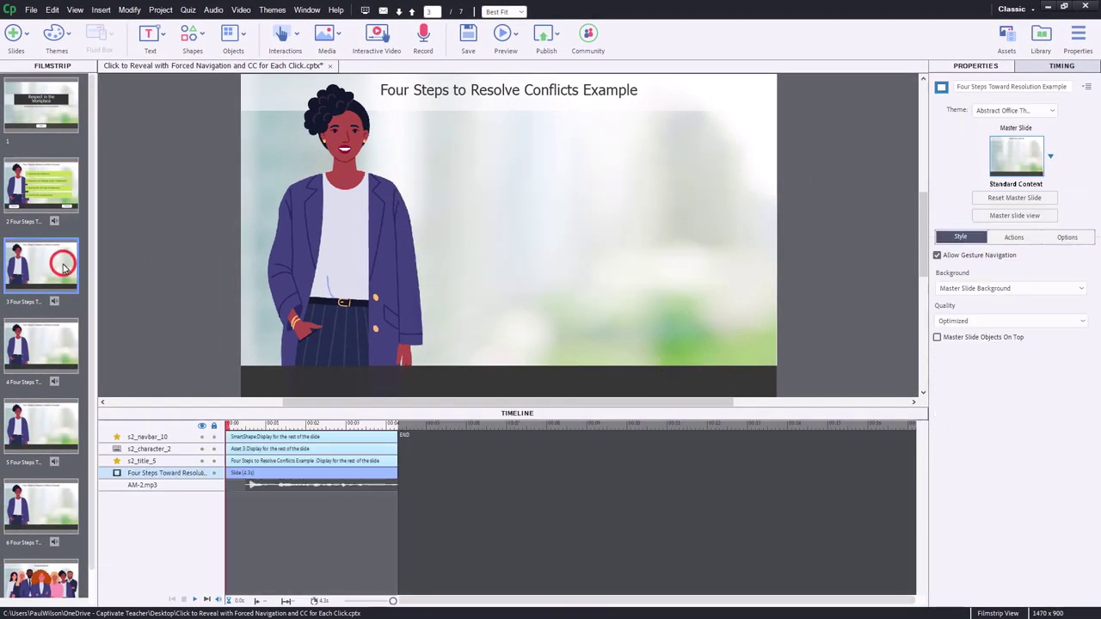
click(50, 358)
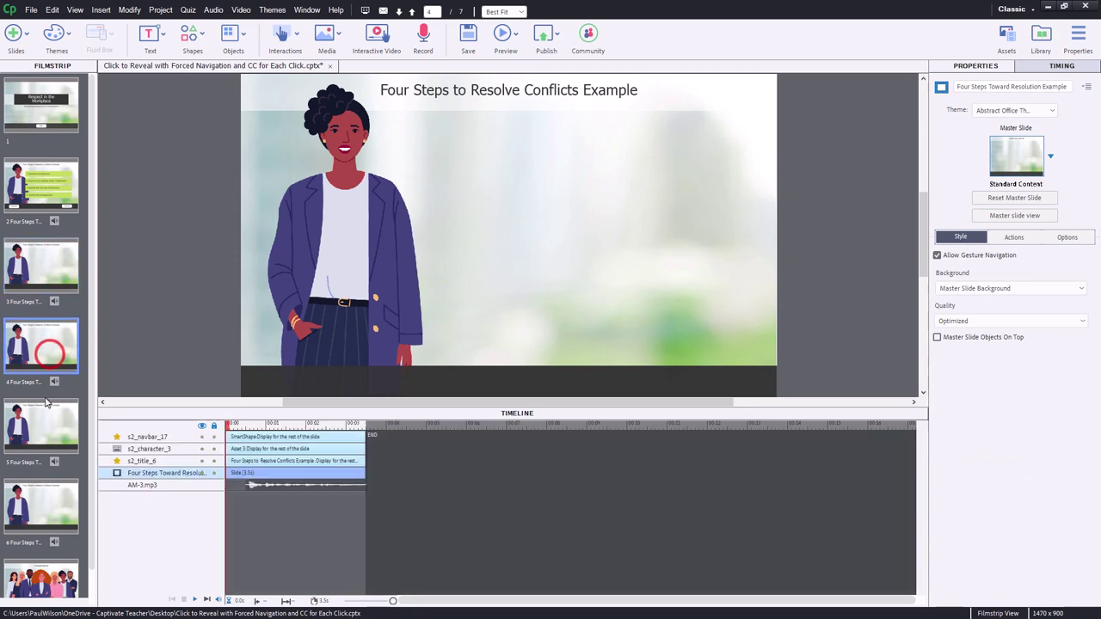
click(45, 419)
click(49, 503)
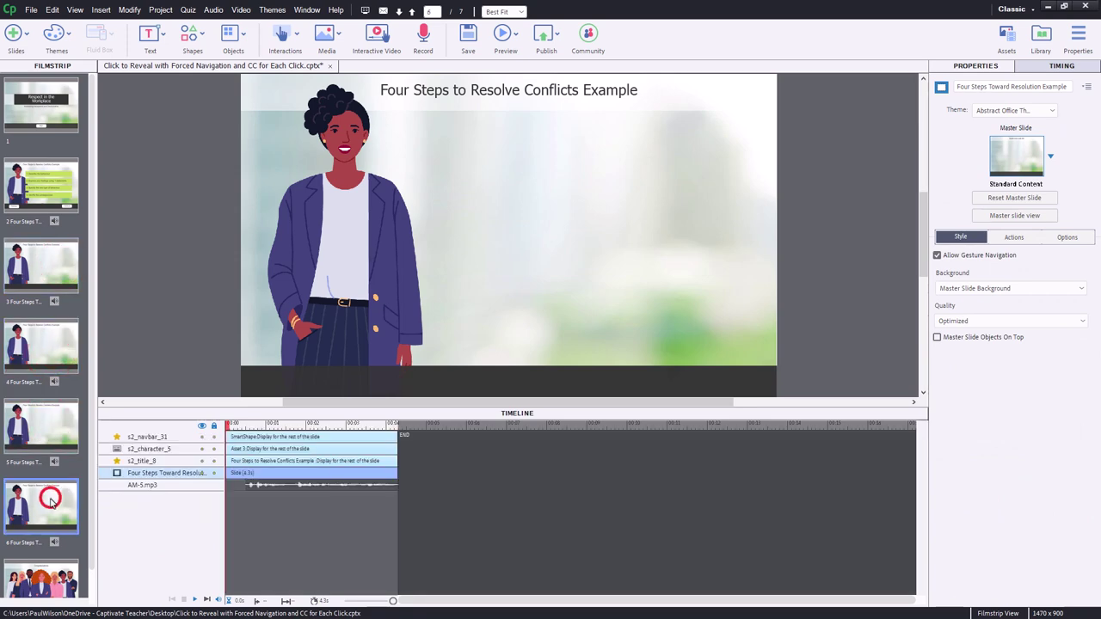
click(50, 189)
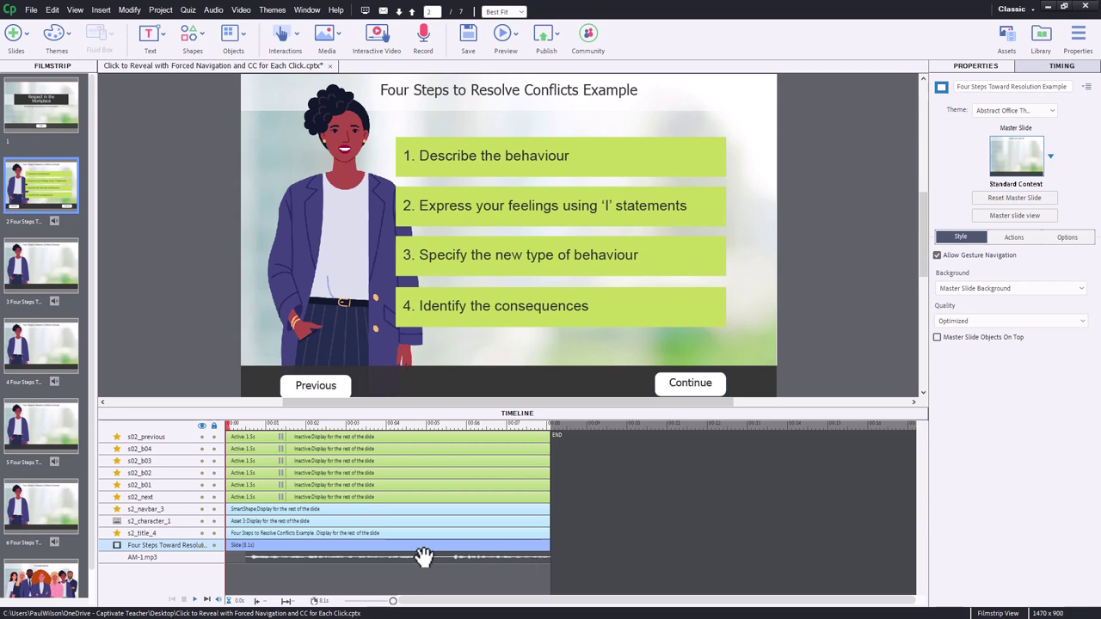
Check the closed captions of slide 3's AM-2.mp3 narration, and return to slide 2.
click(56, 266)
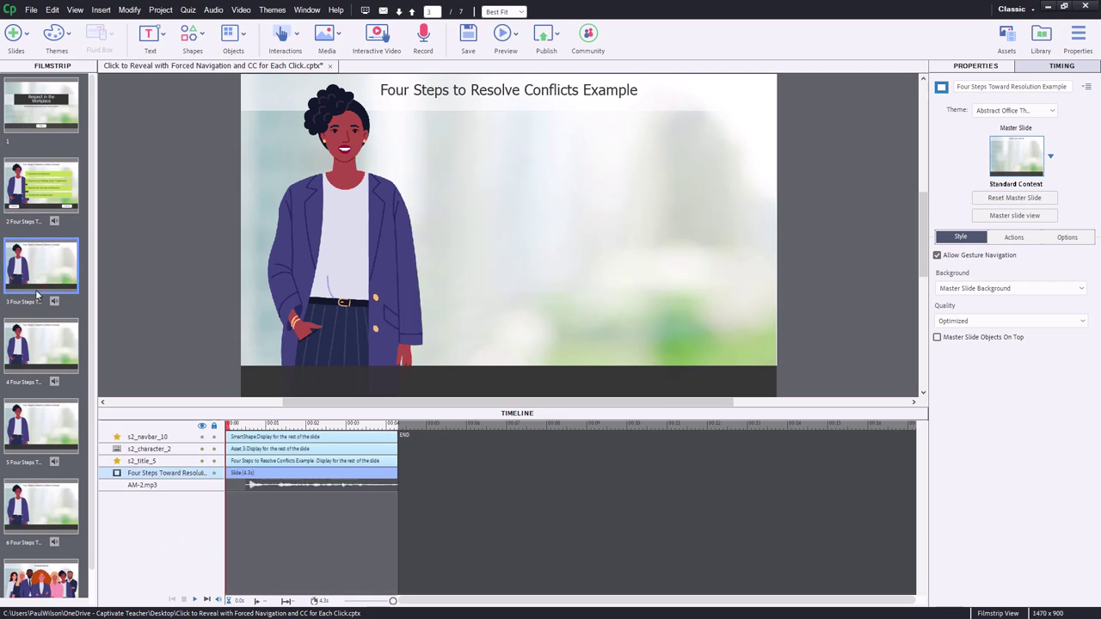
right_click(301, 486)
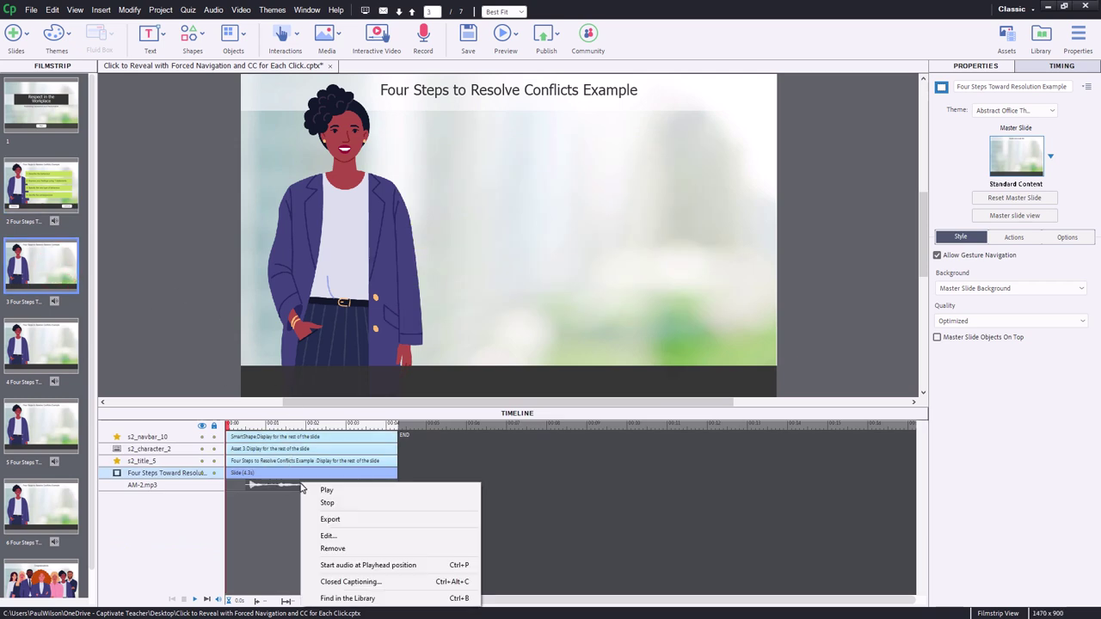
click(337, 582)
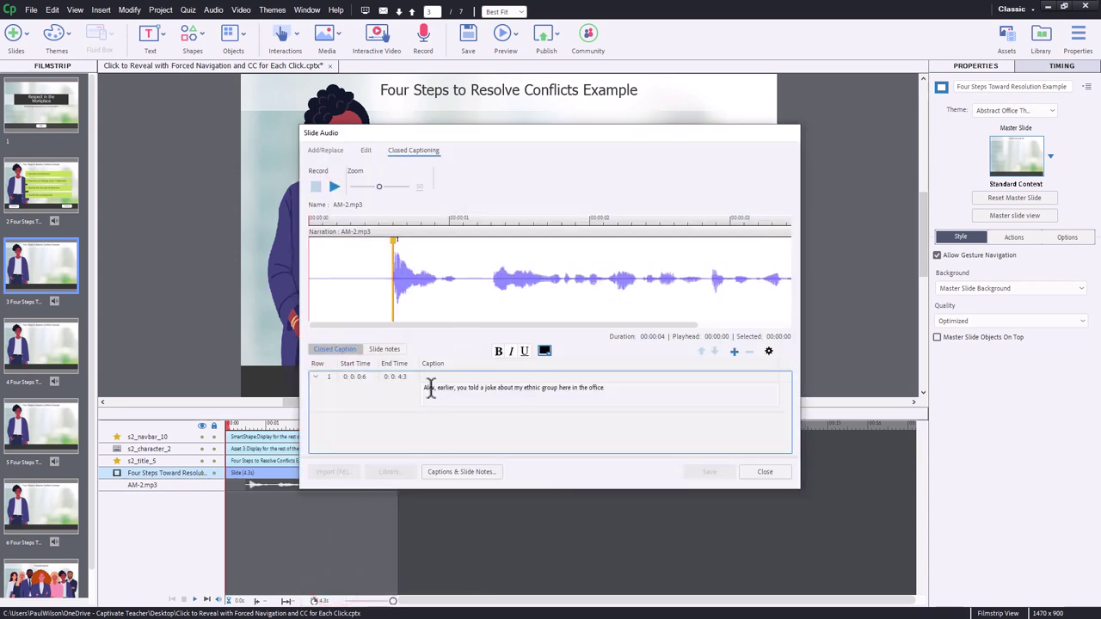
text(.)
click(766, 471)
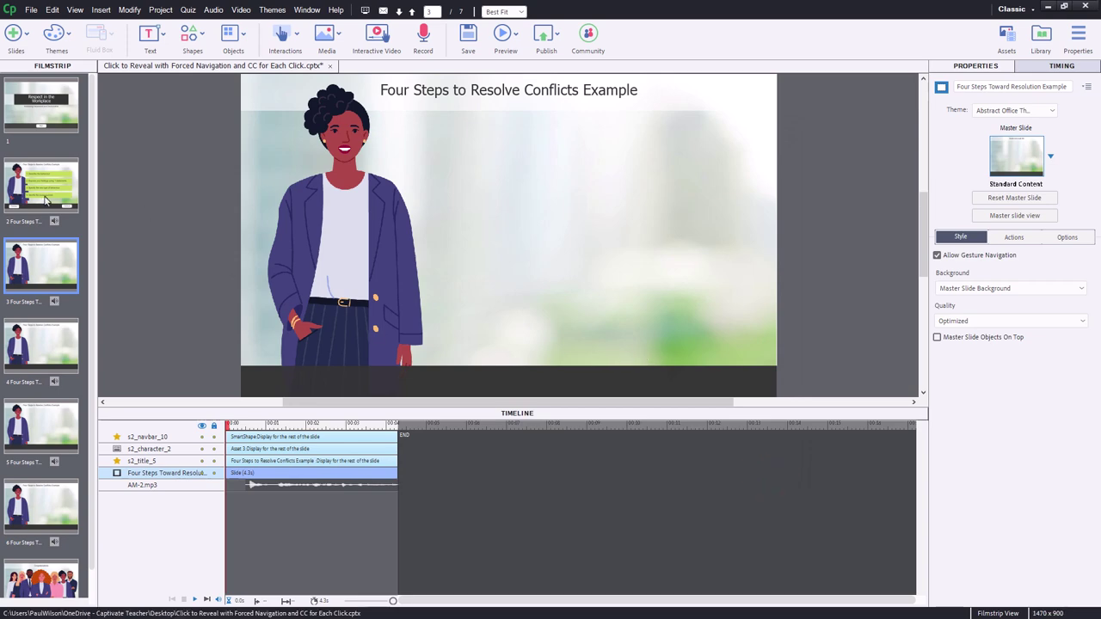
click(43, 196)
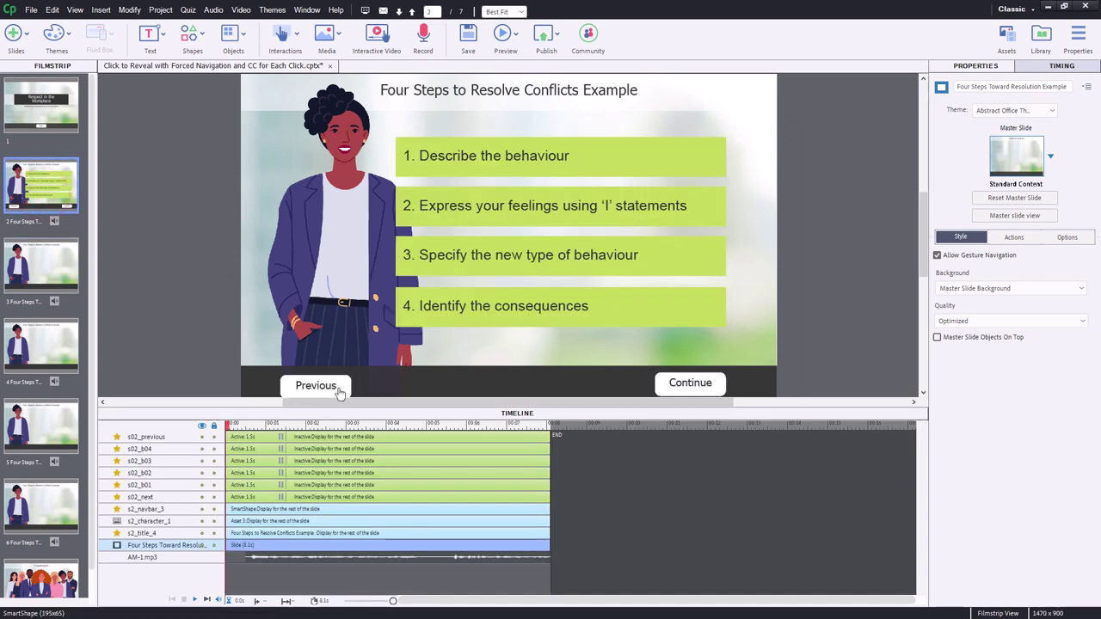
click(336, 386)
click(676, 392)
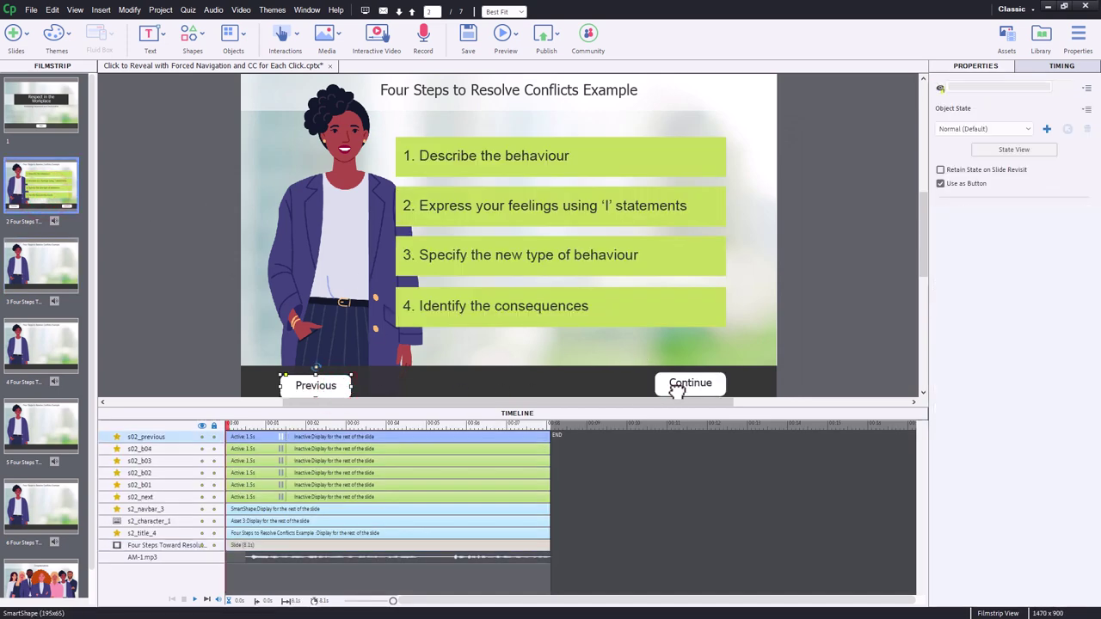
shift+click(686, 311)
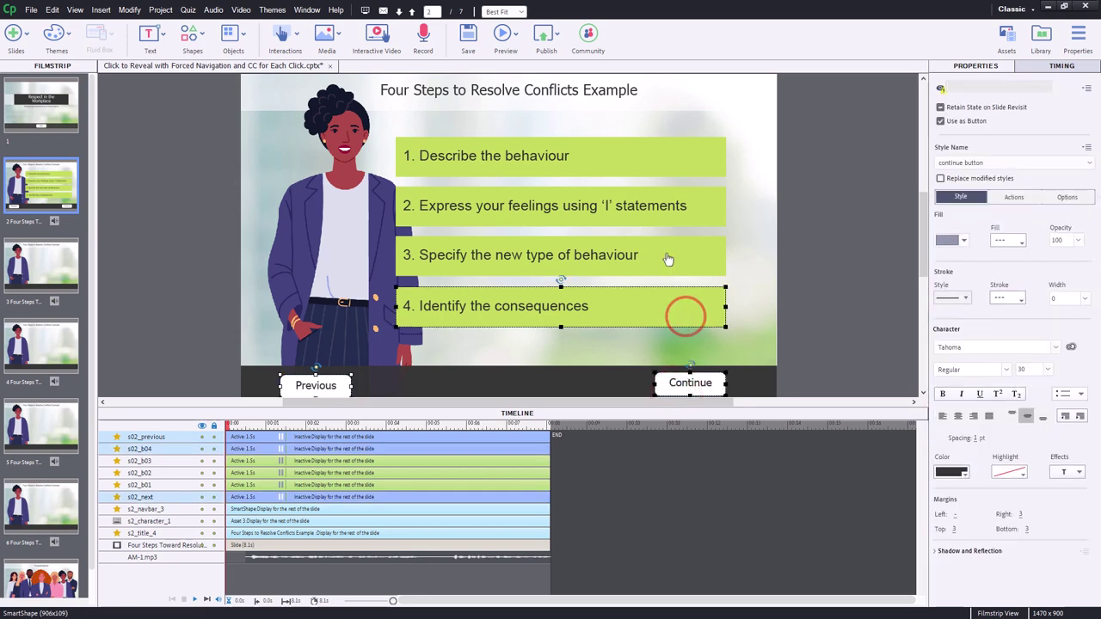
click(850, 211)
View the "clicked" state of the "1. Describe the behaviour" button on slide 2, and deselect the button.
click(671, 160)
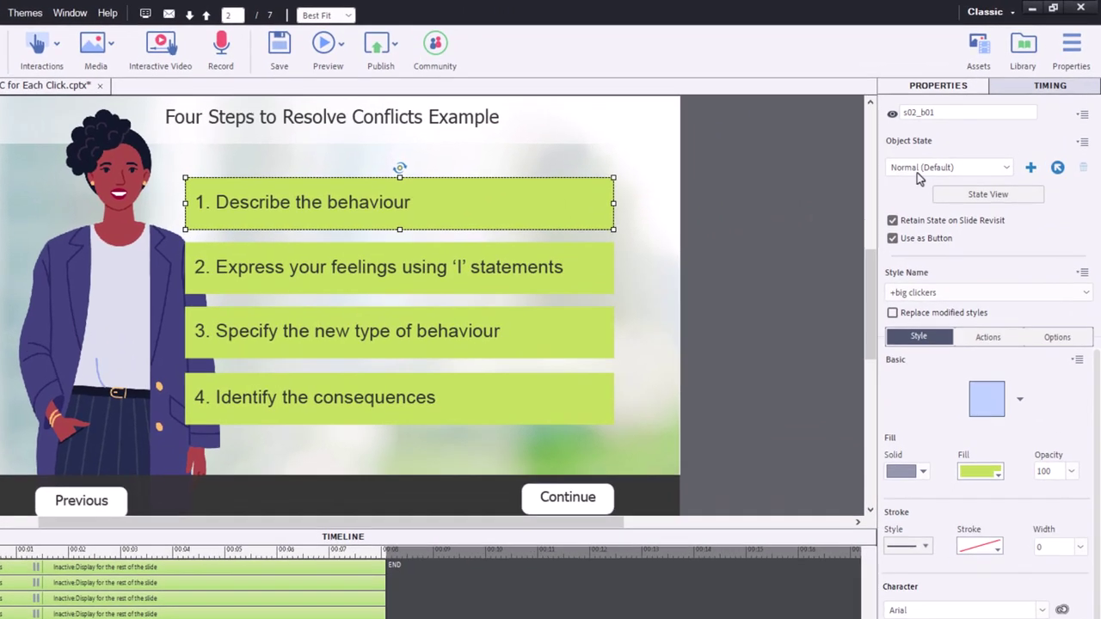
click(958, 131)
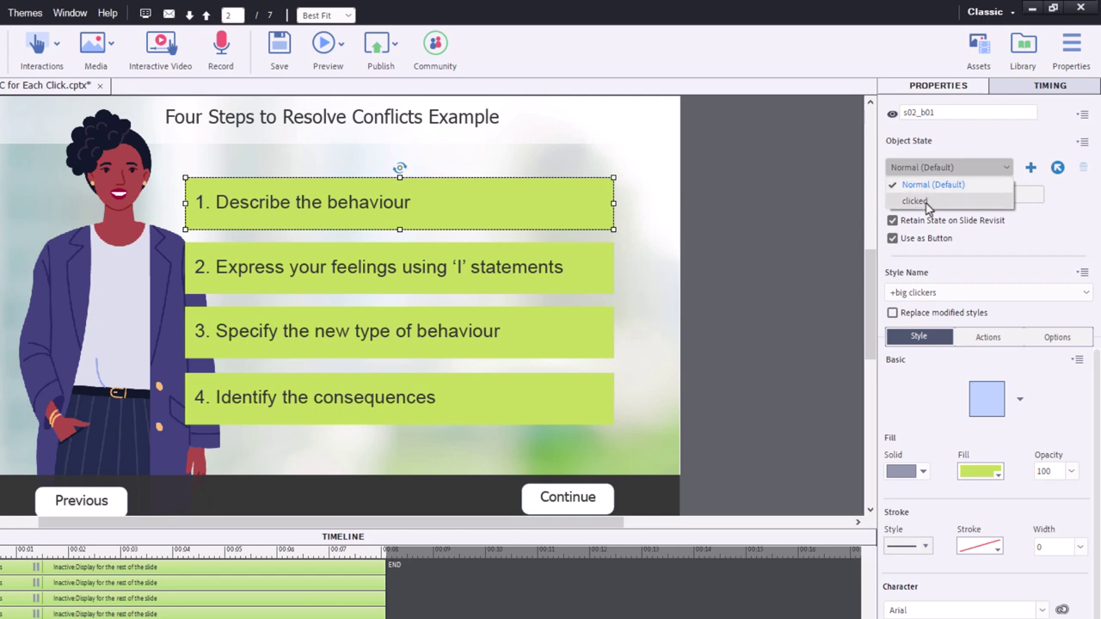
click(925, 203)
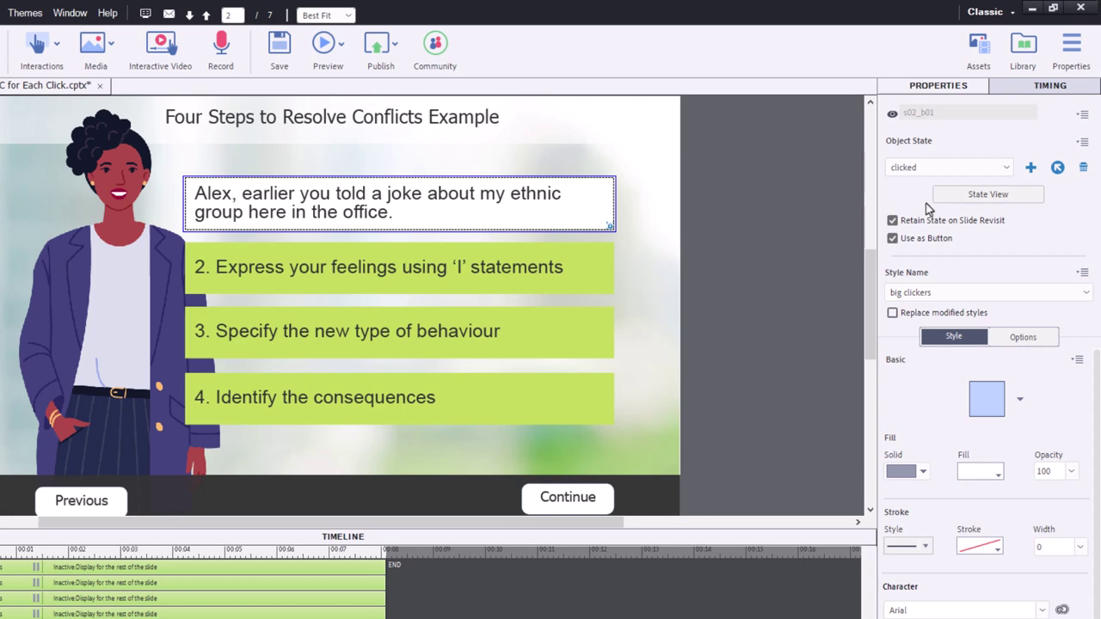
click(718, 207)
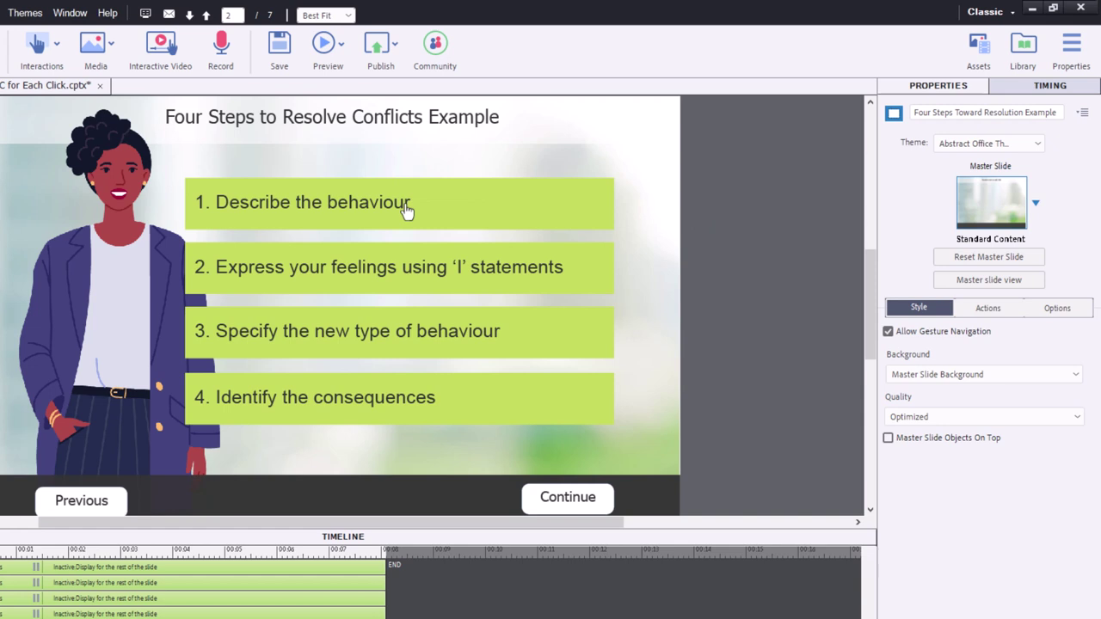
Copy the Previous, Continue and four green step buttons from slide 2 onto slide 3.
click(85, 511)
shift+click(590, 498)
shift+click(563, 391)
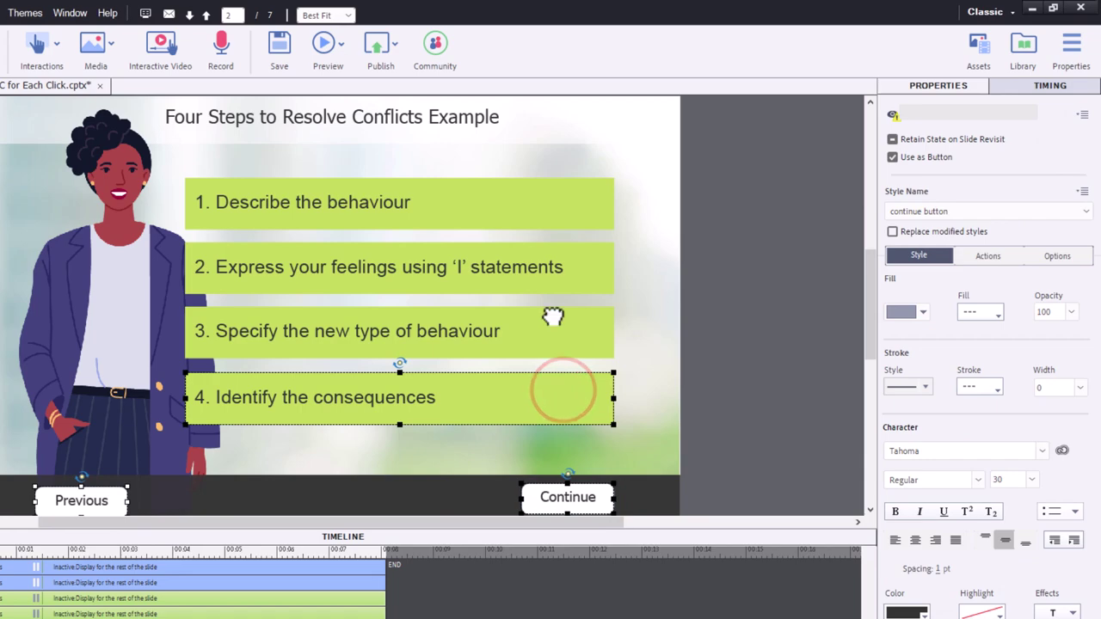
shift+click(552, 317)
shift+click(545, 258)
shift+click(545, 201)
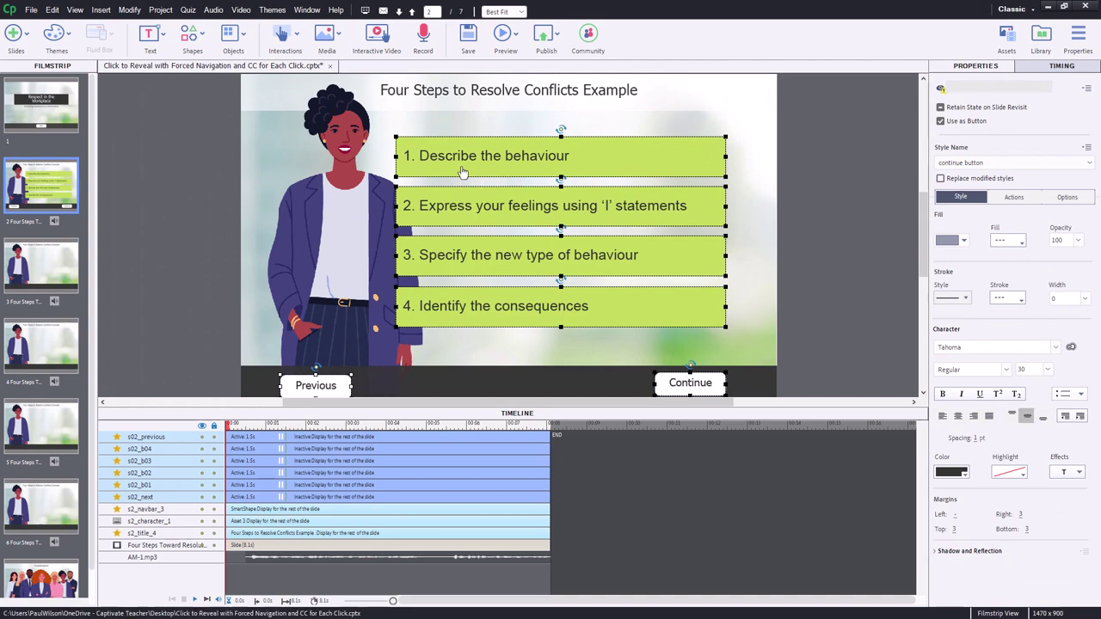
click(75, 259)
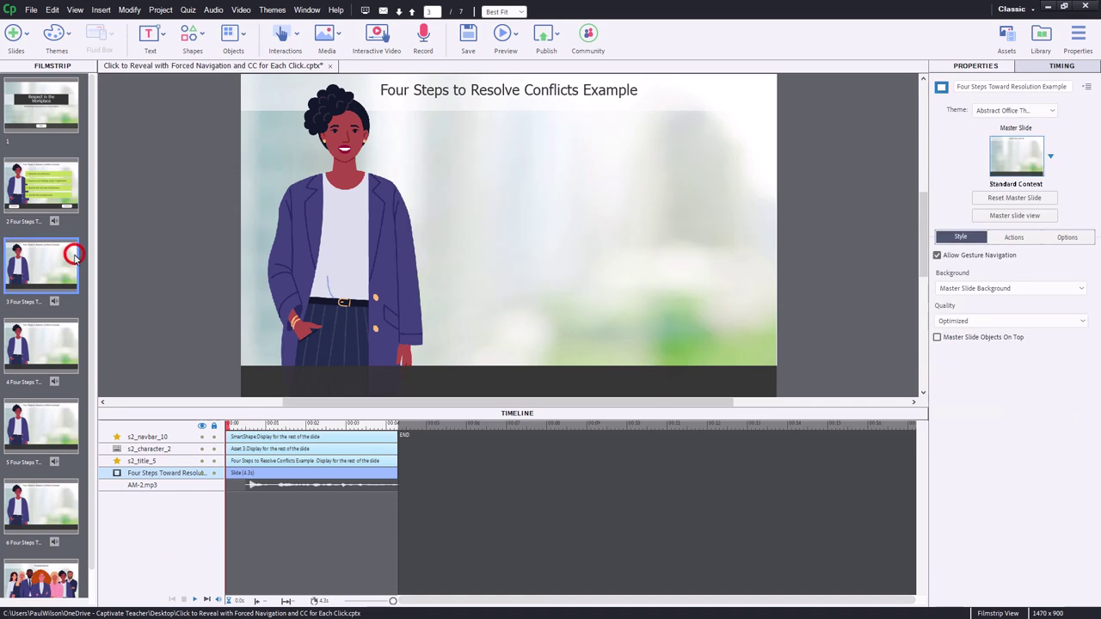
key(ctrl+v)
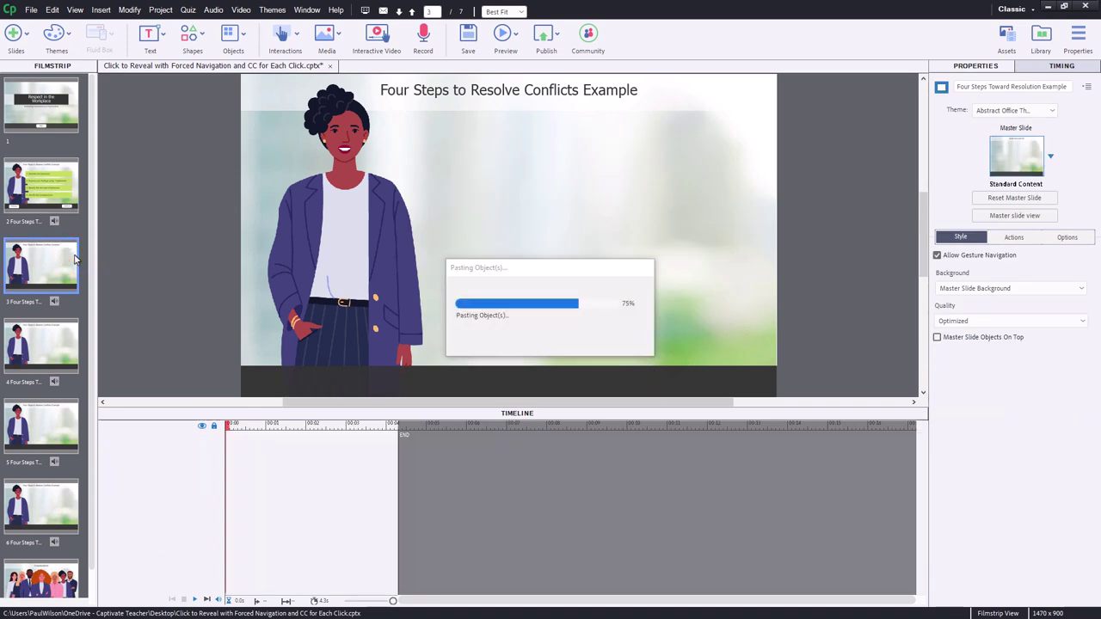
Paste the copied six buttons onto slides 4, 5 and 6.
click(64, 340)
key(ctrl+v)
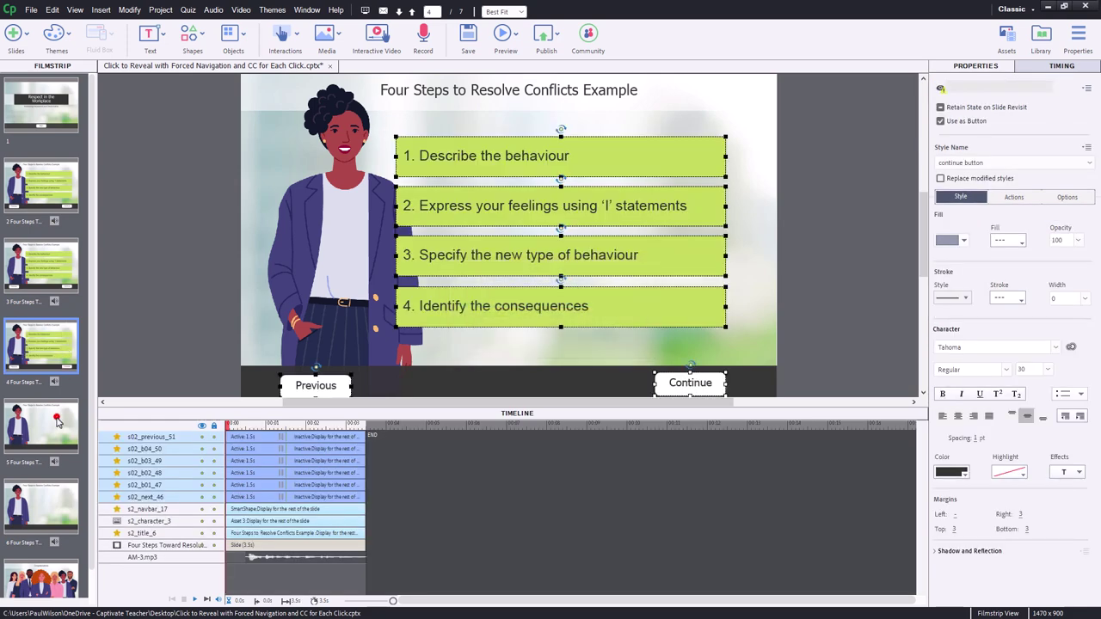
click(57, 422)
key(ctrl+v)
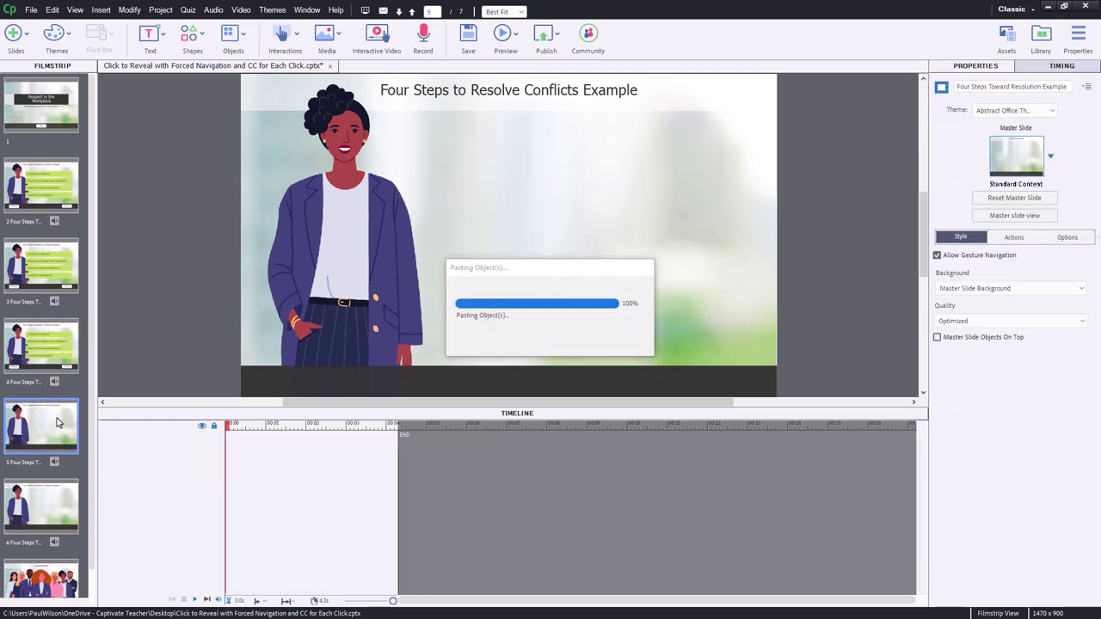
click(52, 507)
key(ctrl+v)
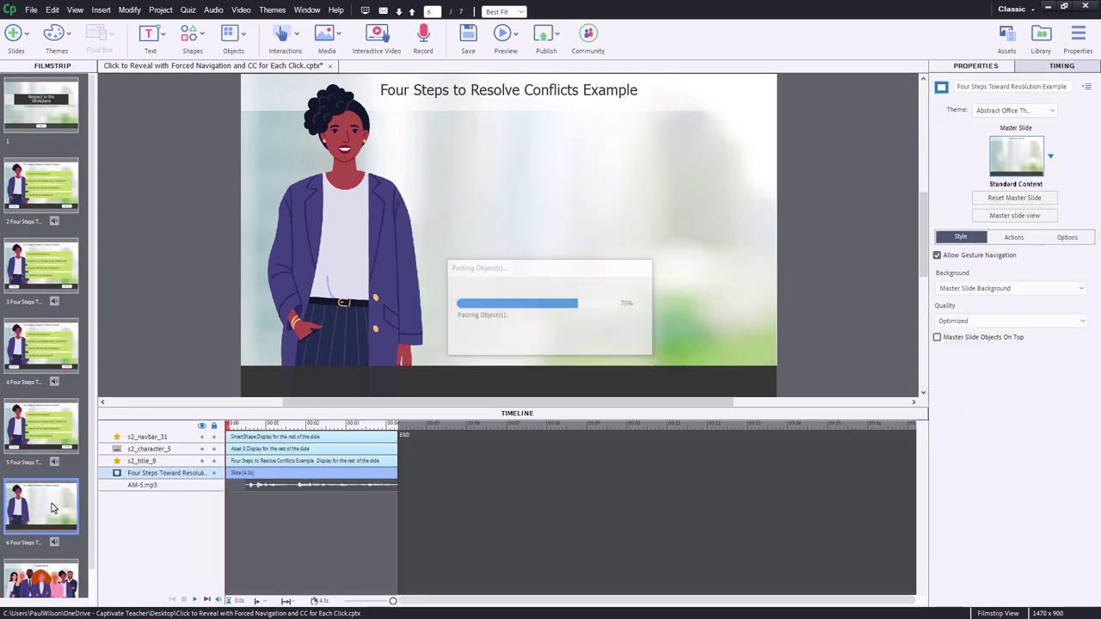
Check the success action of the "1. Describe the behaviour" button on slide 2.
click(42, 185)
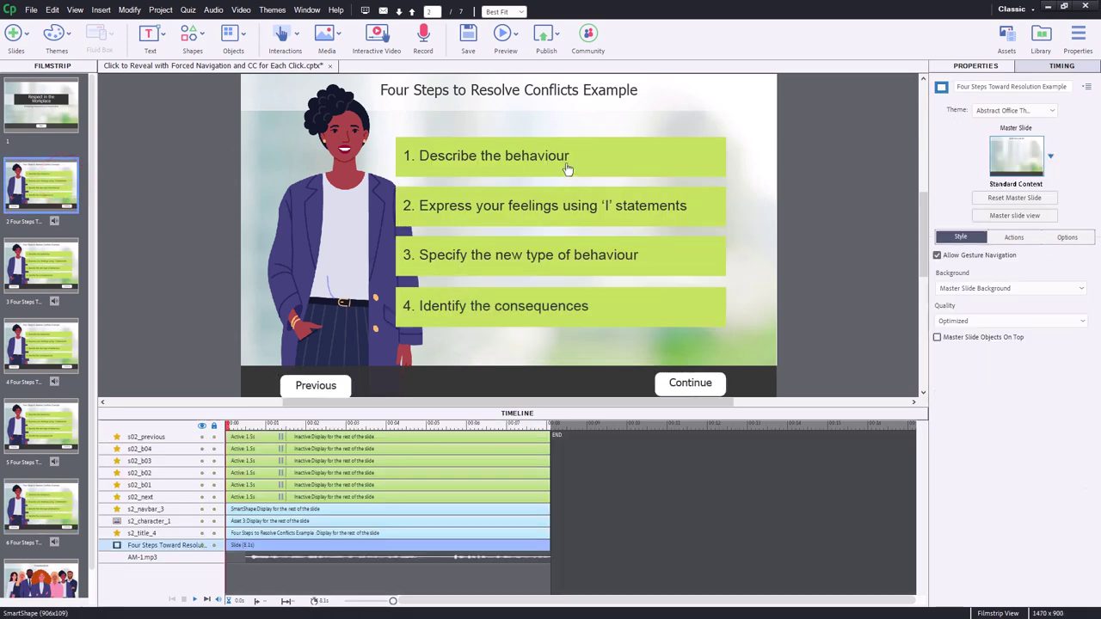
click(567, 170)
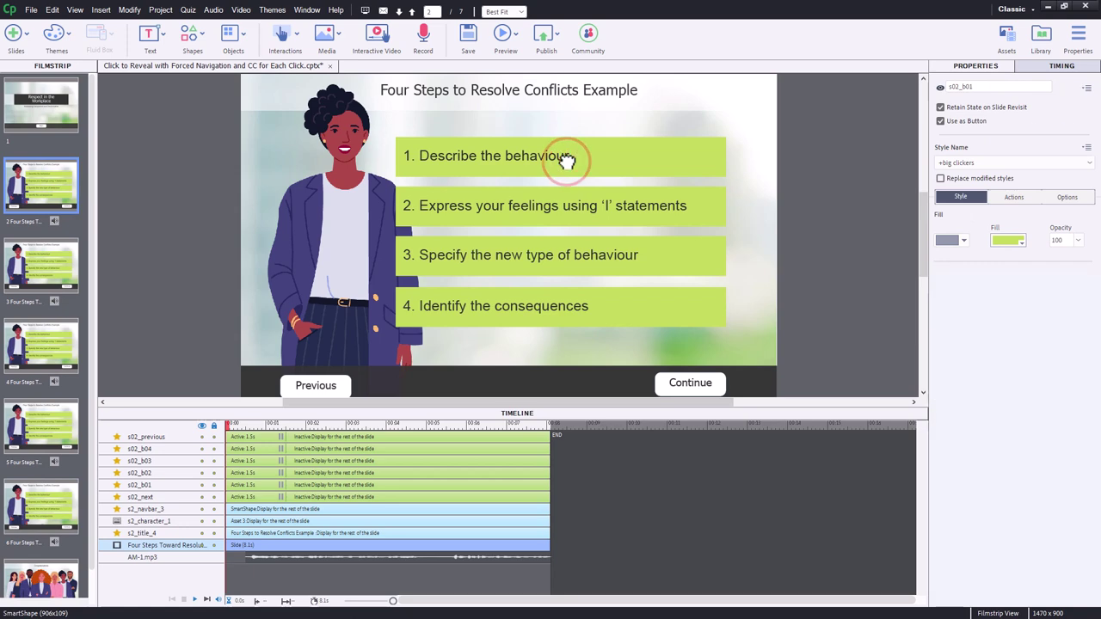
click(1014, 261)
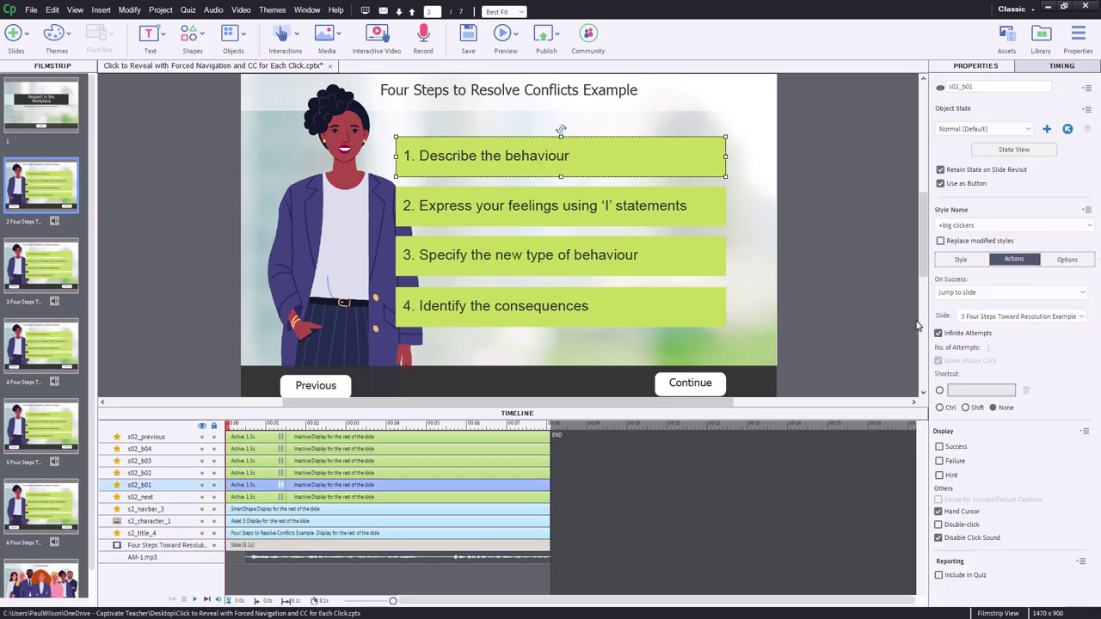
Turn off Use as Button for the "1. Describe the behaviour" shape on slide 3.
click(71, 260)
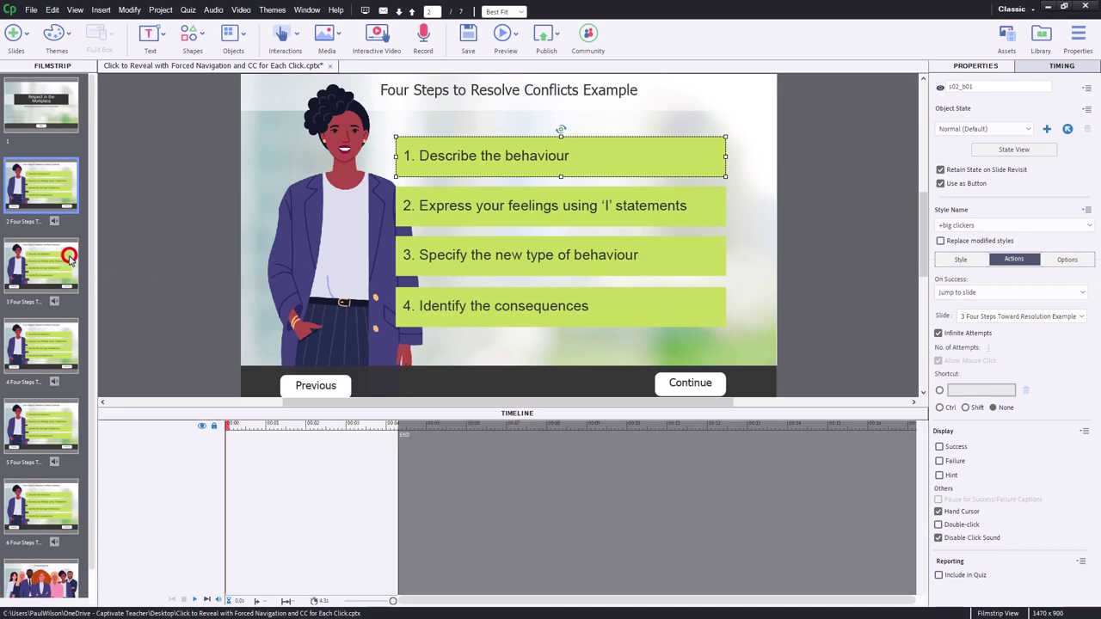
click(536, 158)
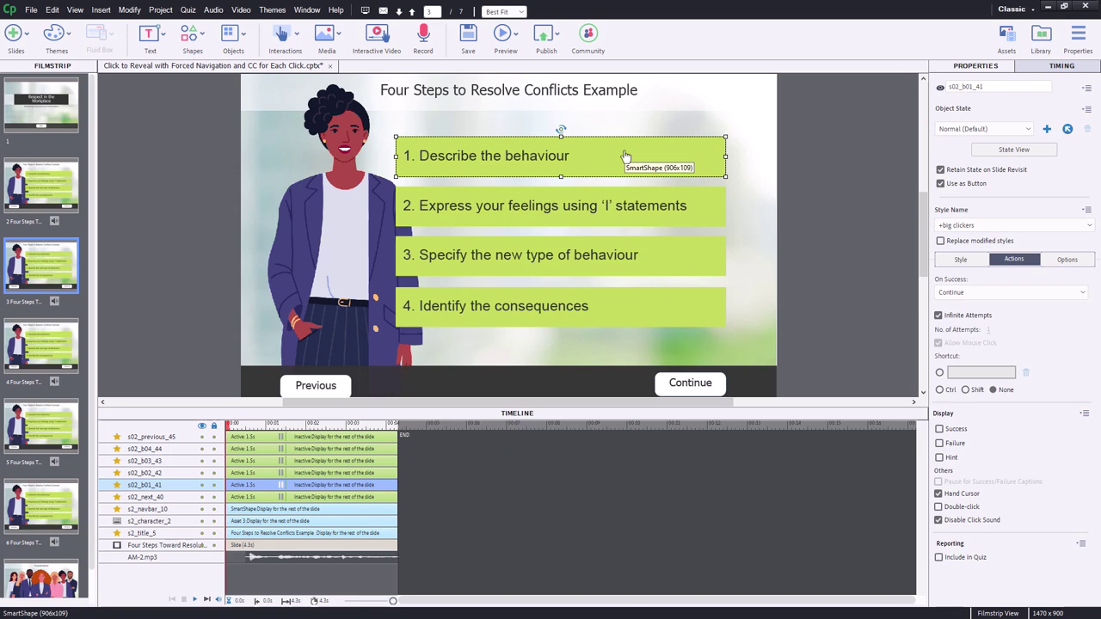
click(941, 183)
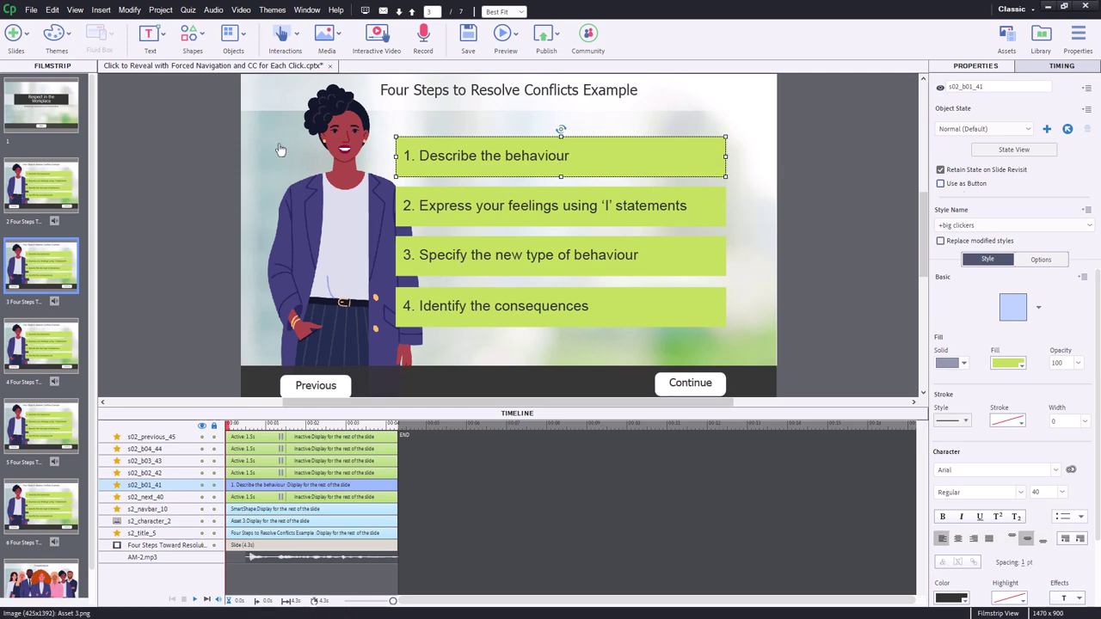
Turn off Use as Button for the "2. Express your feelings using 'I' statements" shape on slide 4.
click(63, 357)
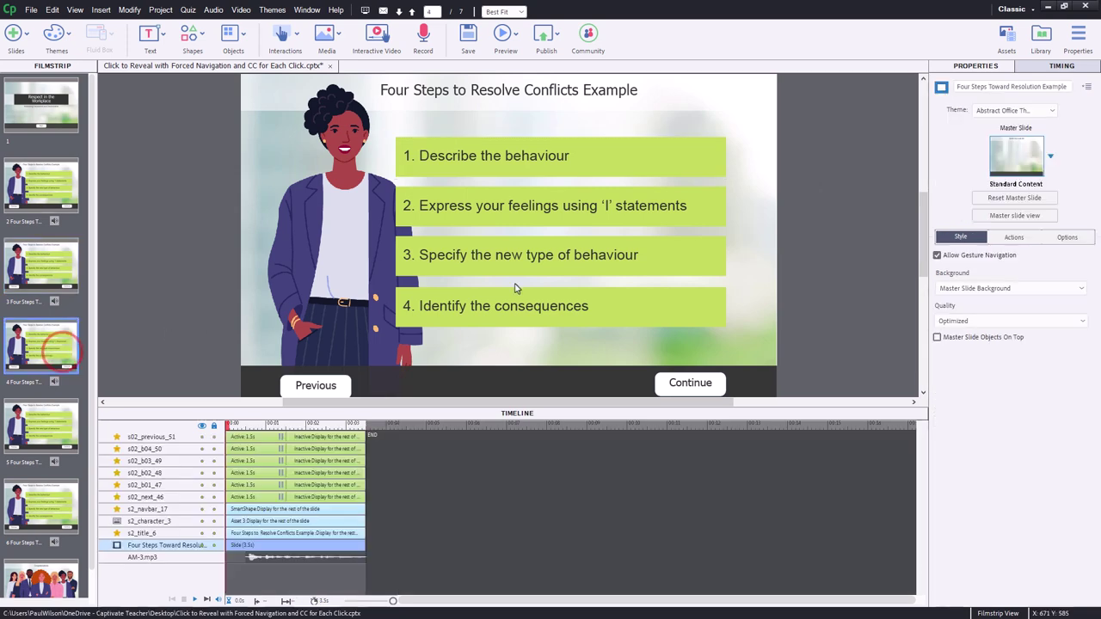
click(611, 213)
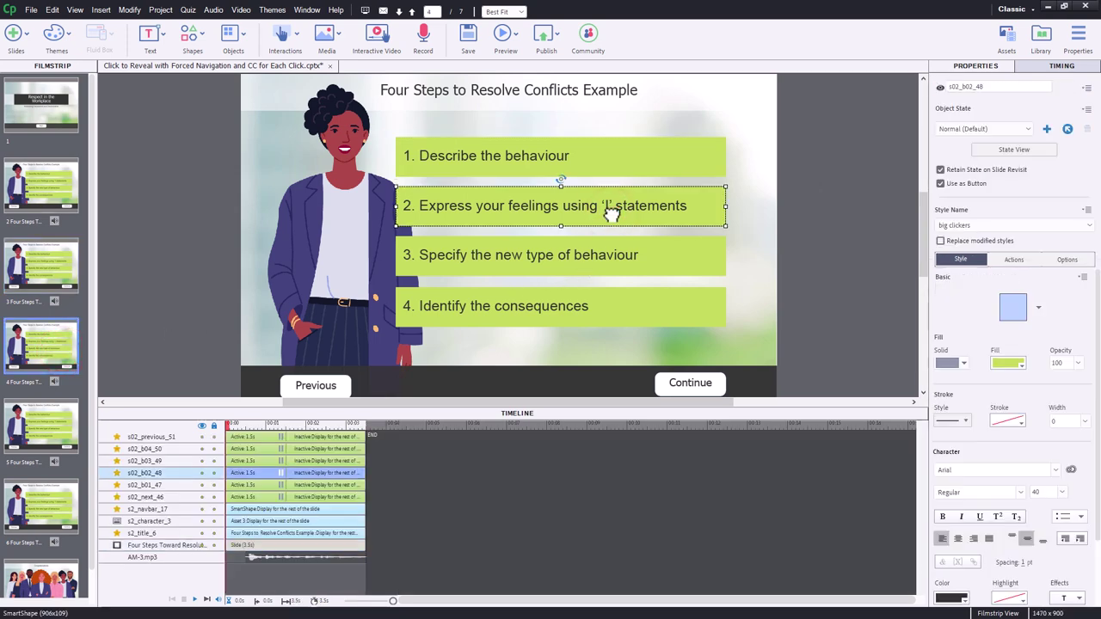
click(1013, 260)
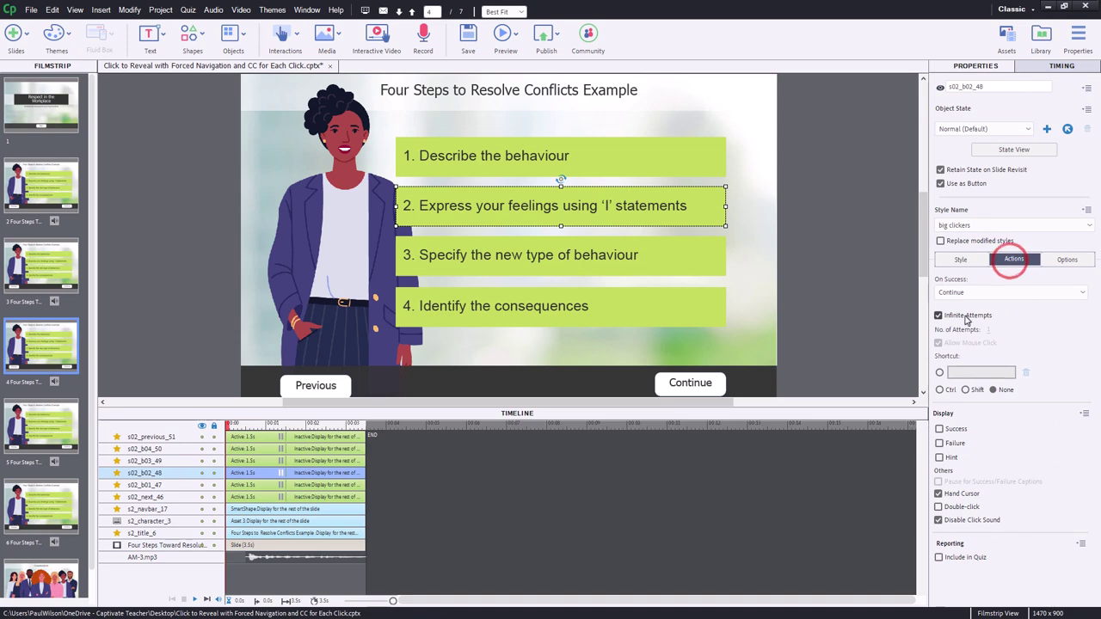
click(941, 184)
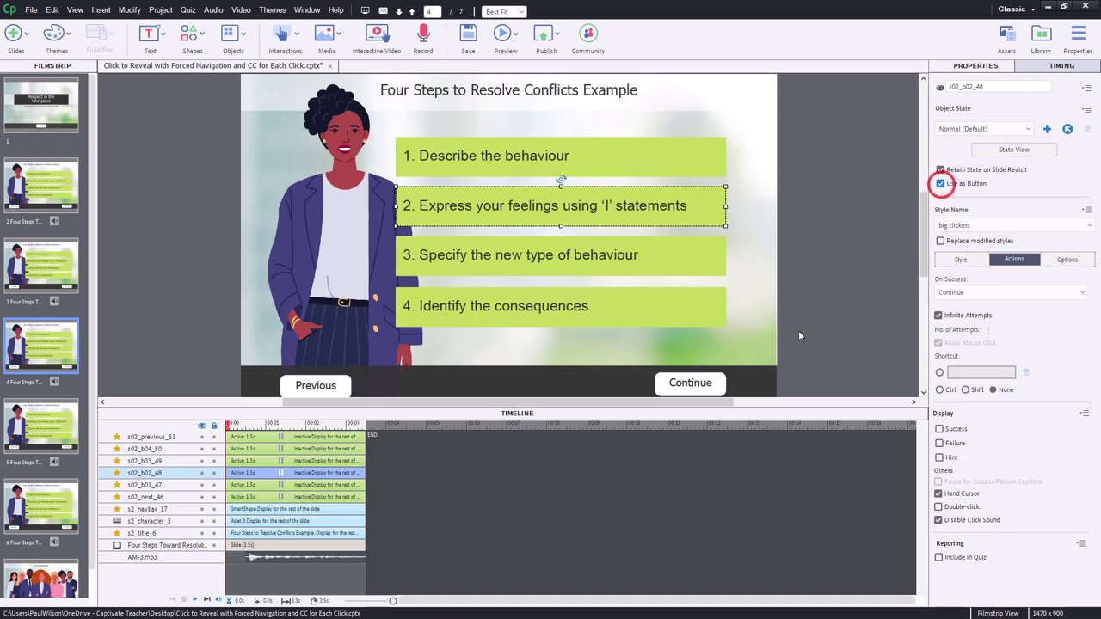
Turn off Use as Button for the "3. Specify the new type of behaviour" shape on slide 5.
click(30, 434)
click(565, 256)
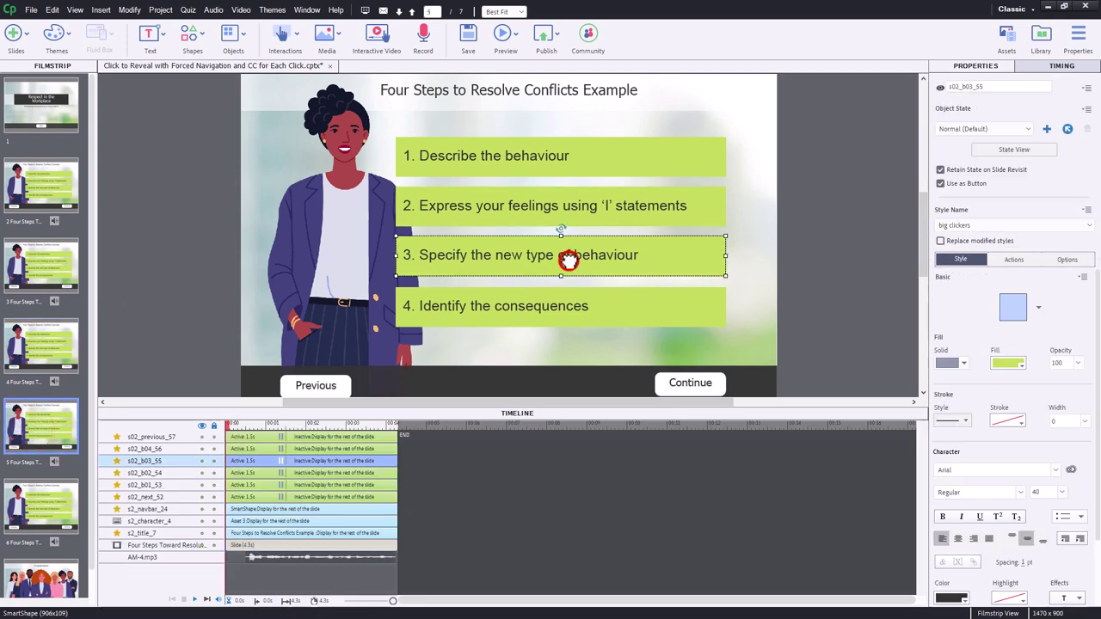
click(941, 184)
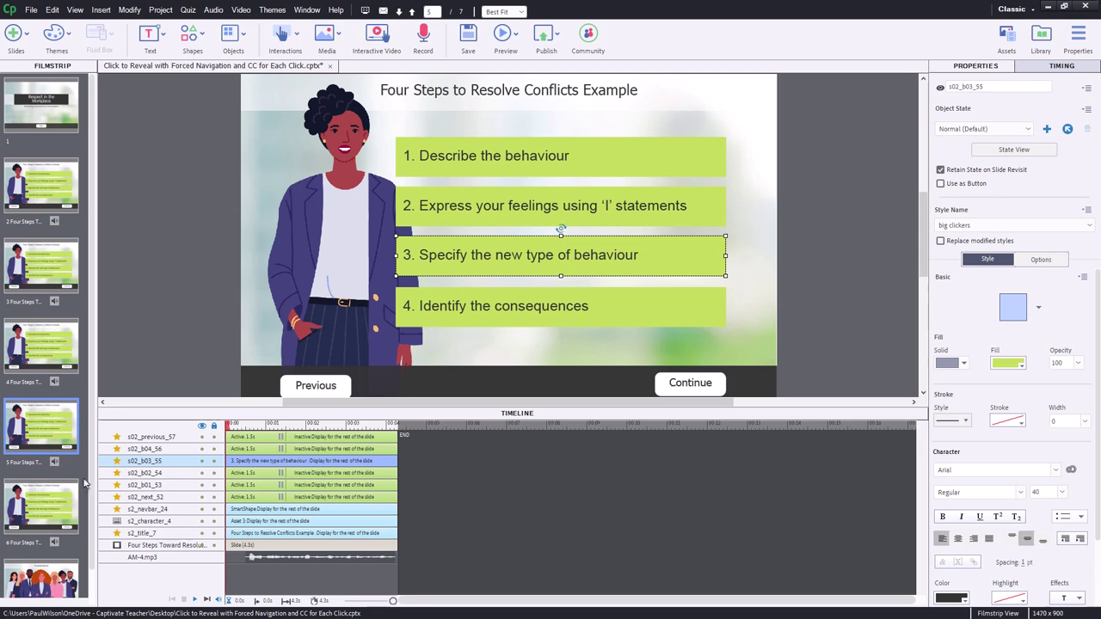
Turn off Use as Button for the "4. Identify the consequences" shape on slide 6.
click(54, 501)
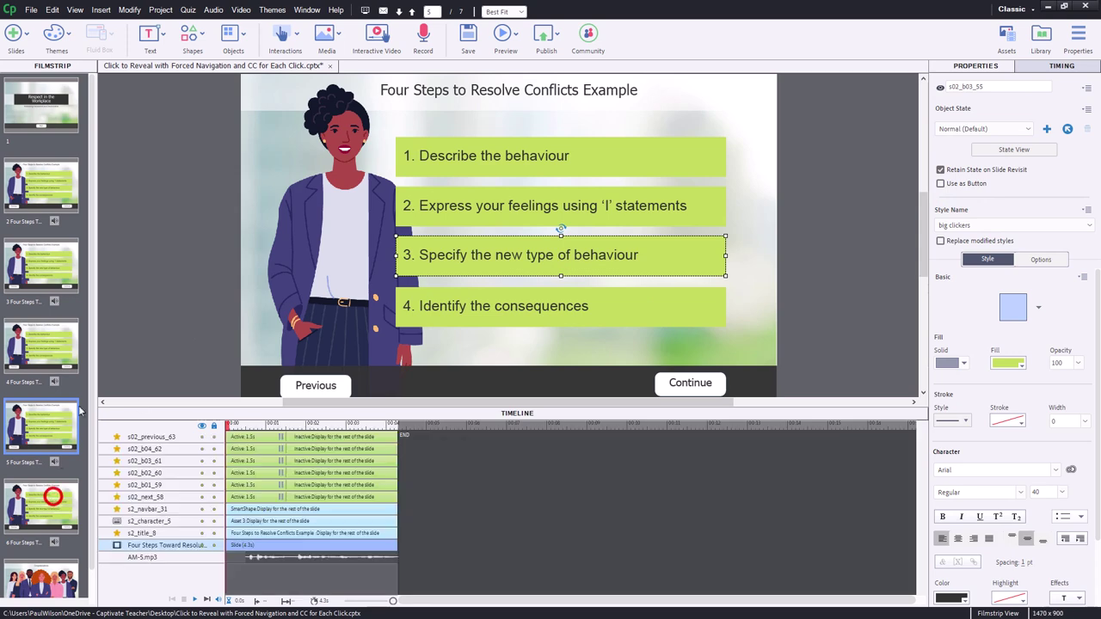
click(509, 306)
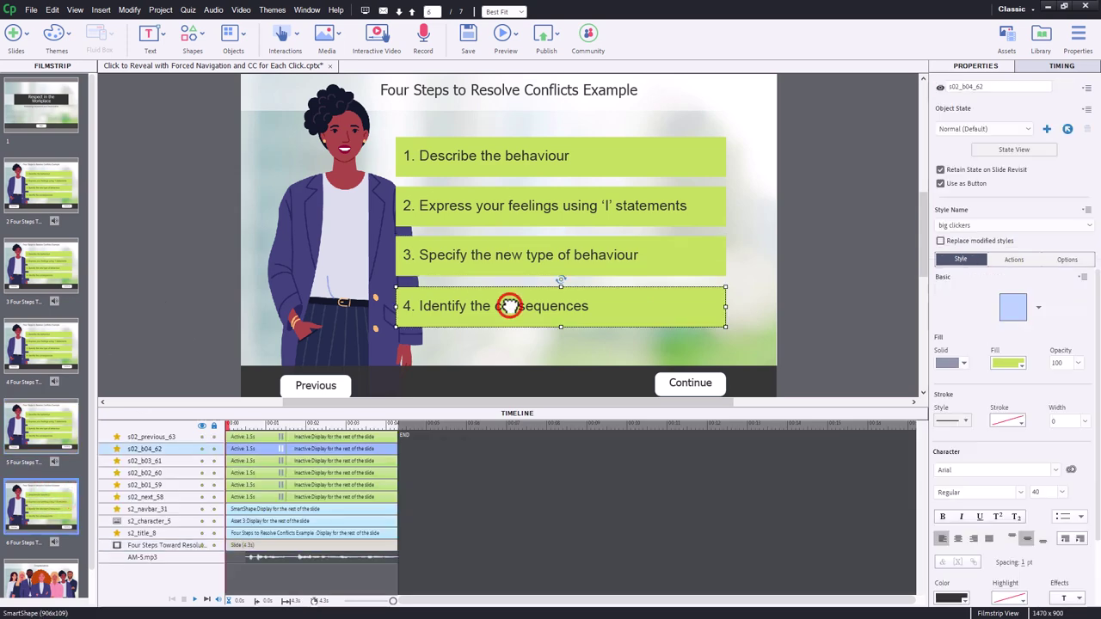
click(957, 187)
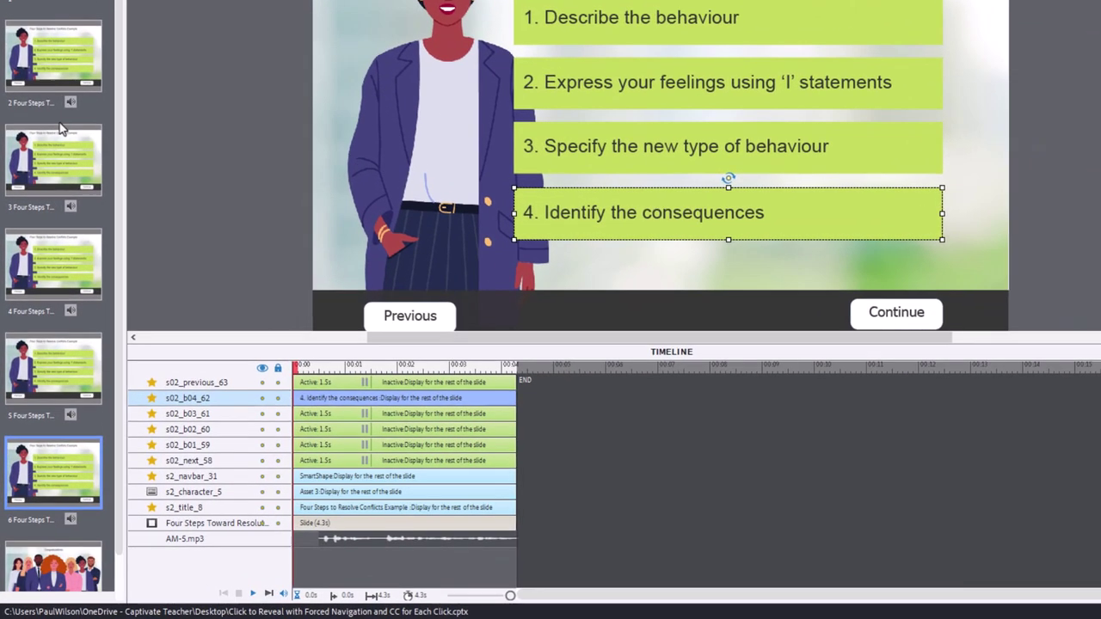
Rename the Previous button on slide 3 as s03_previous.
click(47, 278)
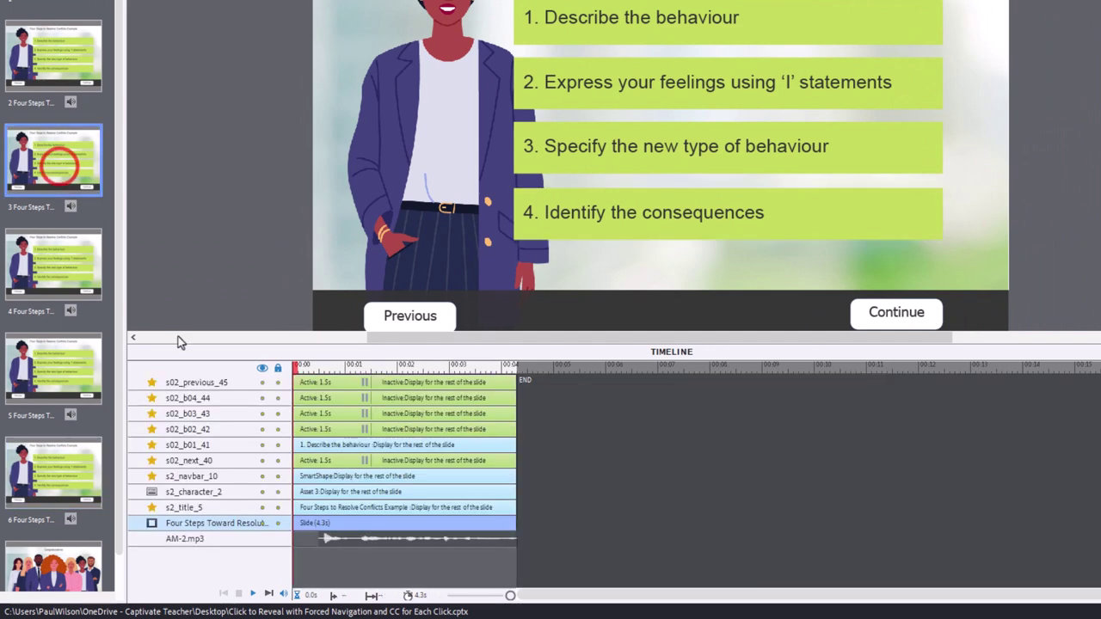
click(208, 385)
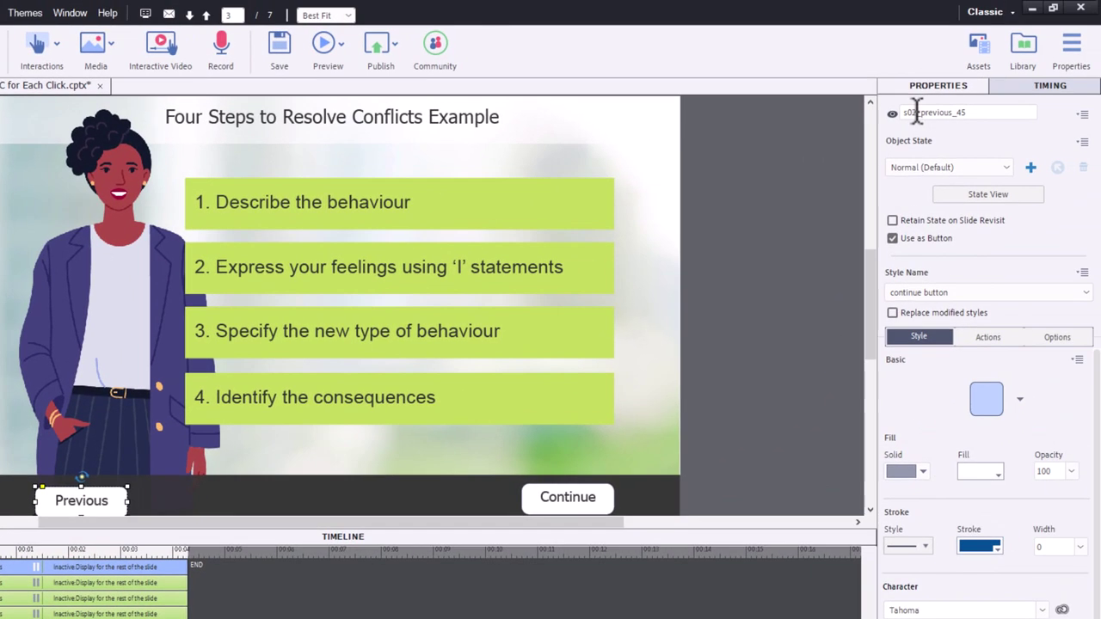
drag(1032, 43, 1042, 43)
key(BackSpace)
text(03_previous_45)
key(Right)
key(Right)
key(shift+End)
key(BackSpace)
key(Return)
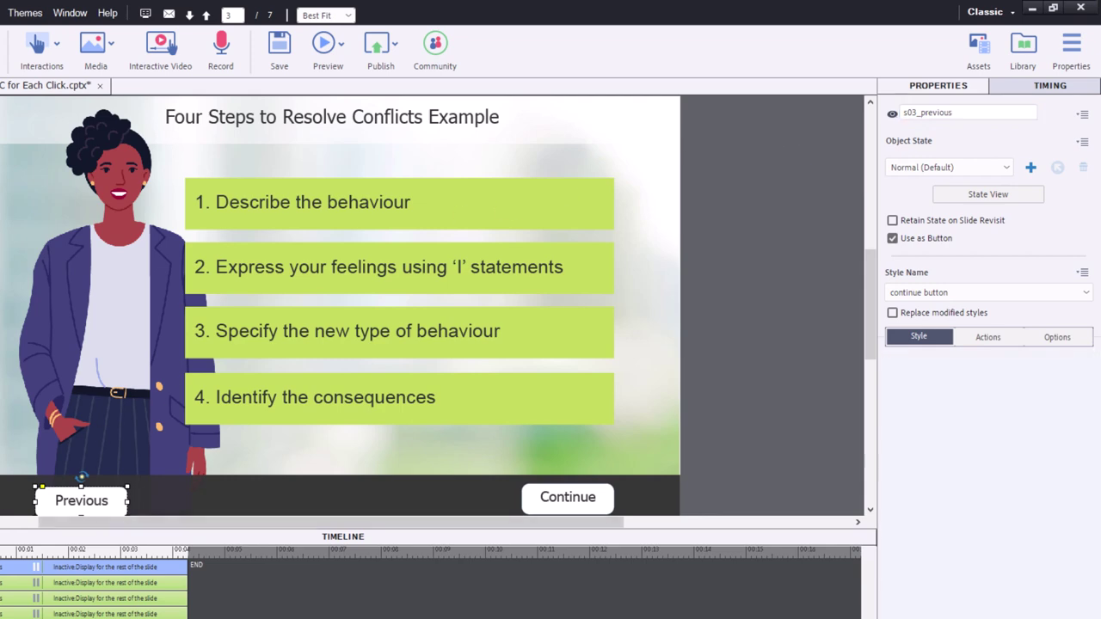
Rename the "4. Identify the consequences" button on slide 3 as s03_b04.
click(348, 398)
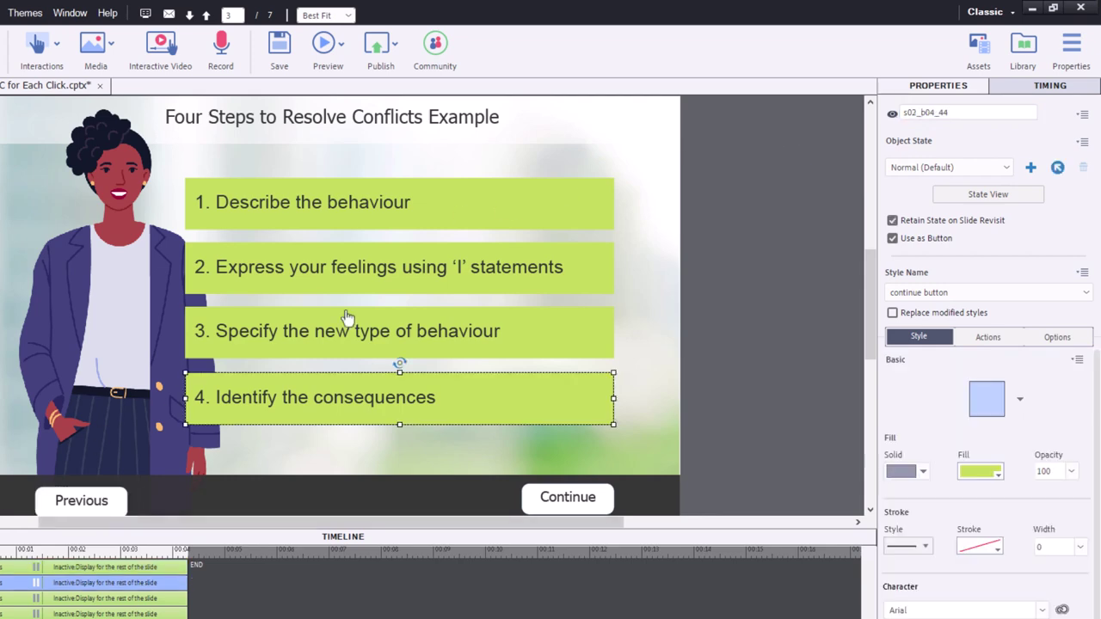
click(914, 112)
key(BackSpace)
text(3)
key(Right)
key(Right)
key(Right)
key(Right)
key(Delete)
key(Delete)
key(Return)
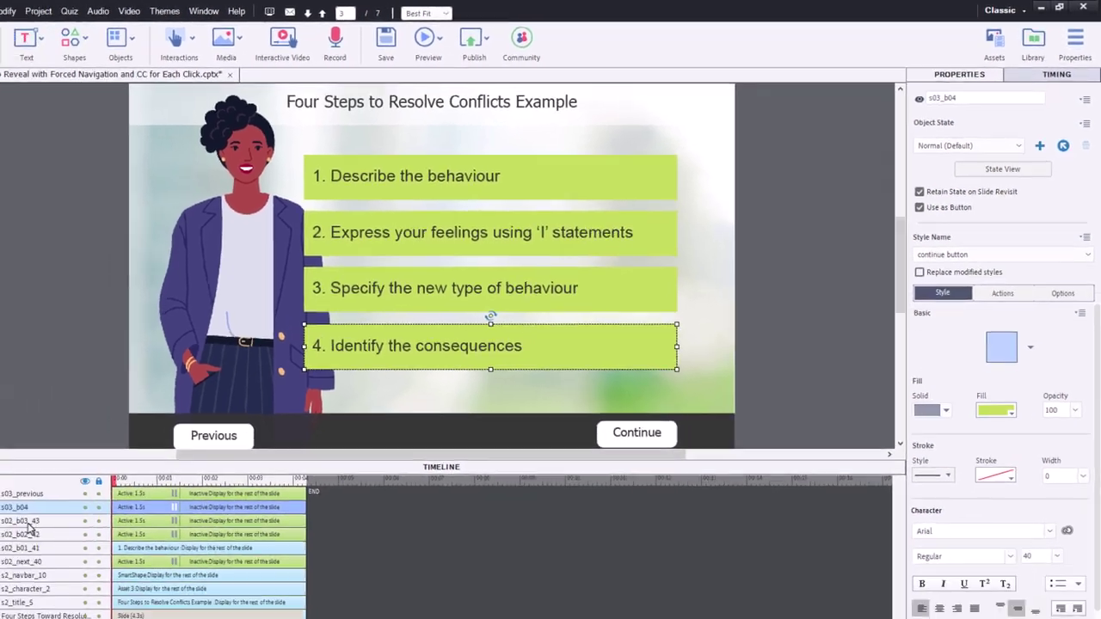
Review the object names in the timelines of slides 2, 3 and 4.
click(0, 598)
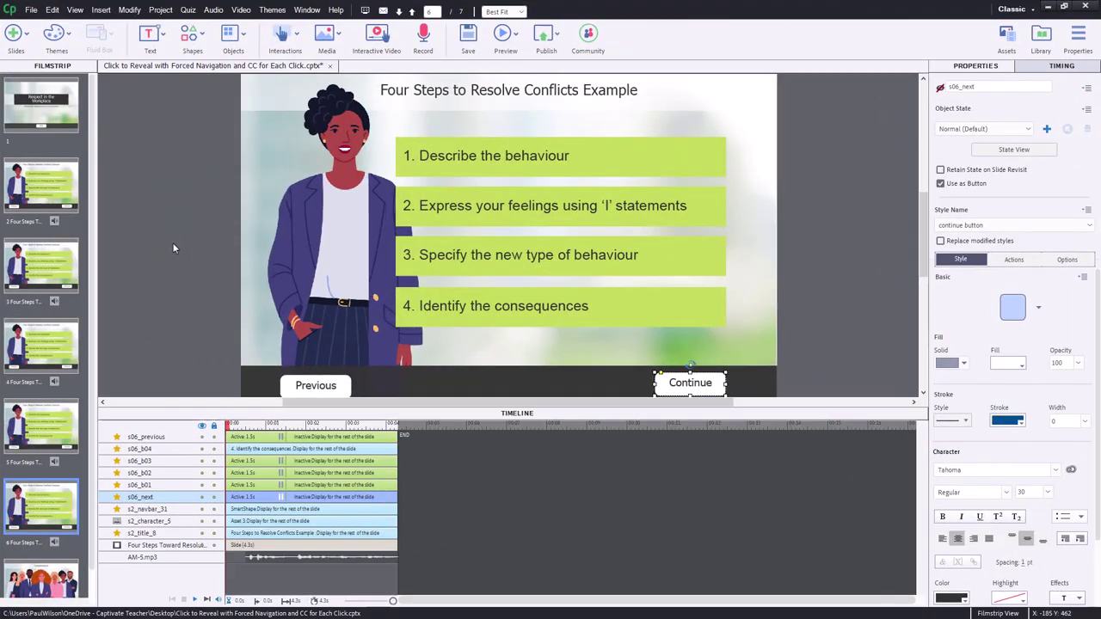
click(54, 193)
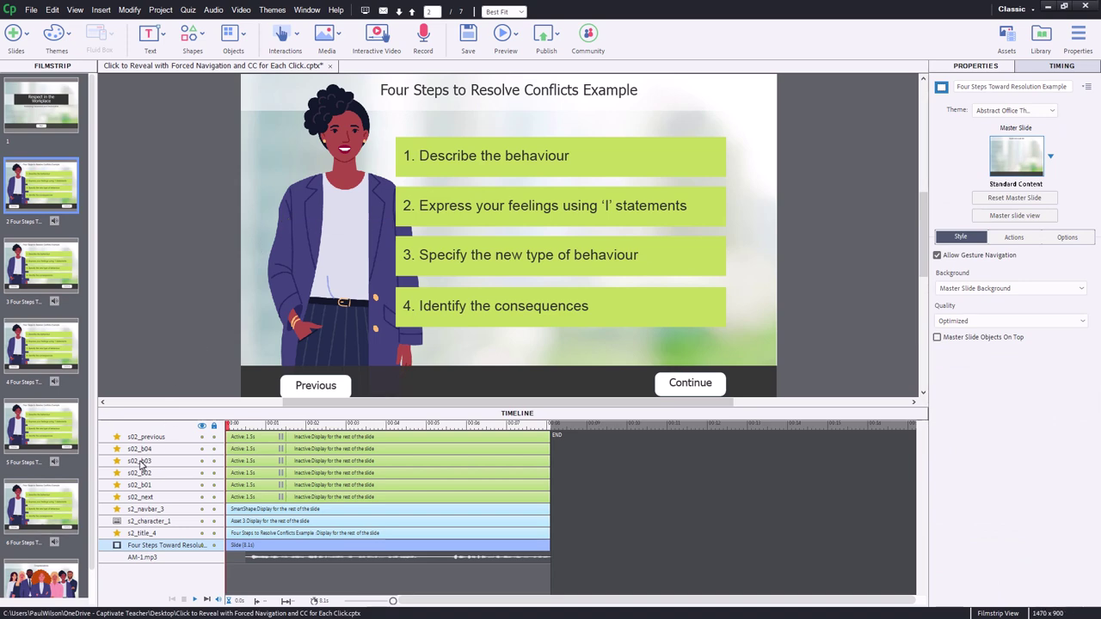
click(50, 276)
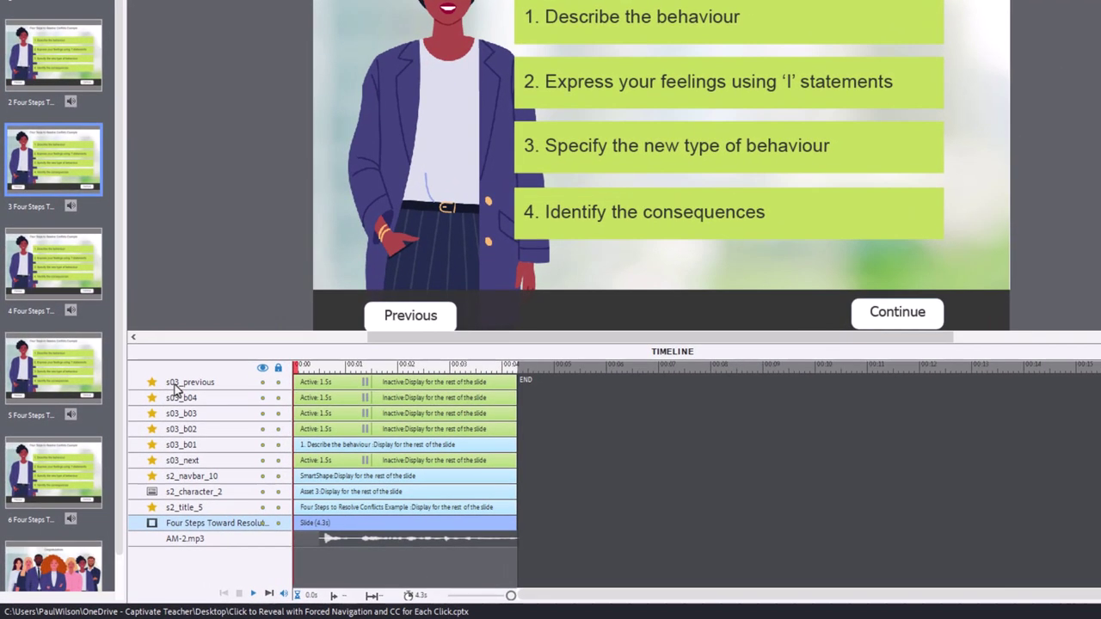
click(68, 290)
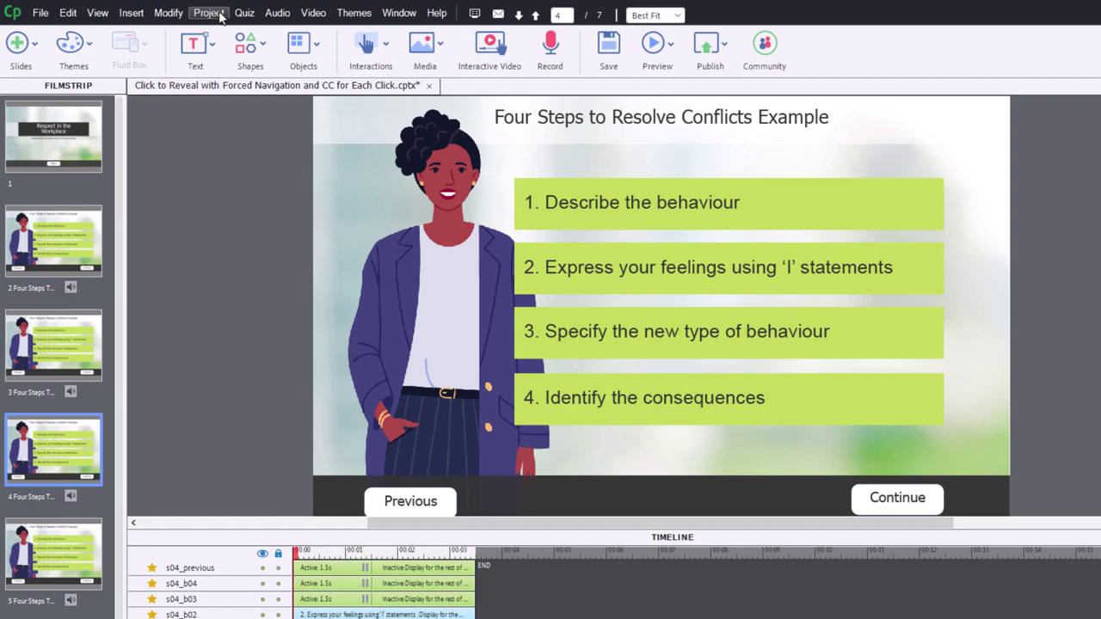
Create a project user variable named _s02_visited with an empty value, and copy its name for reuse.
click(210, 13)
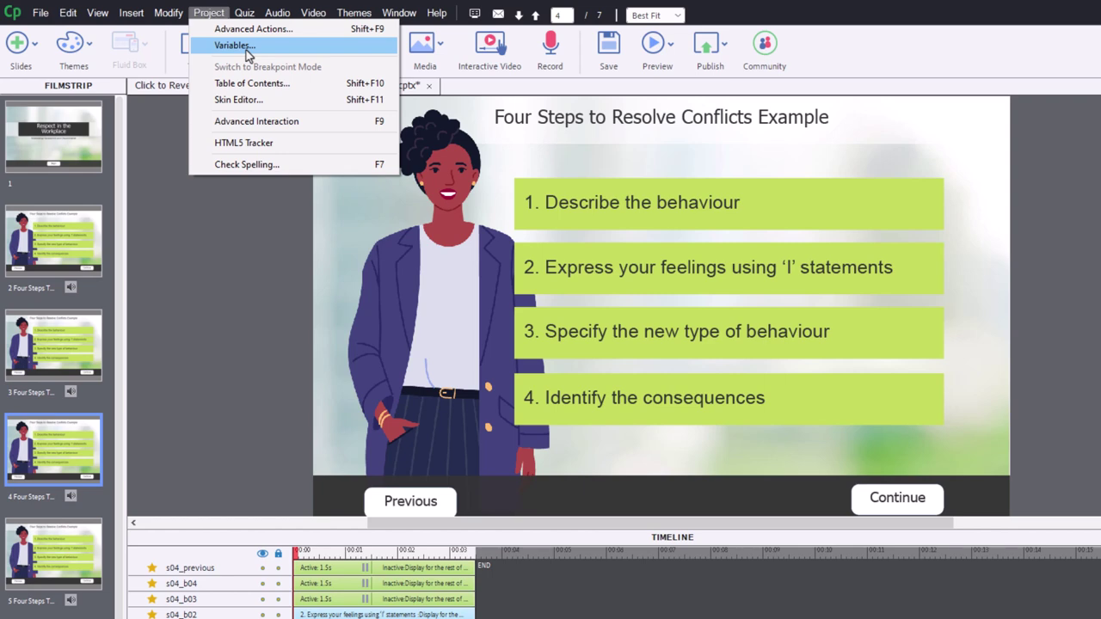
click(247, 47)
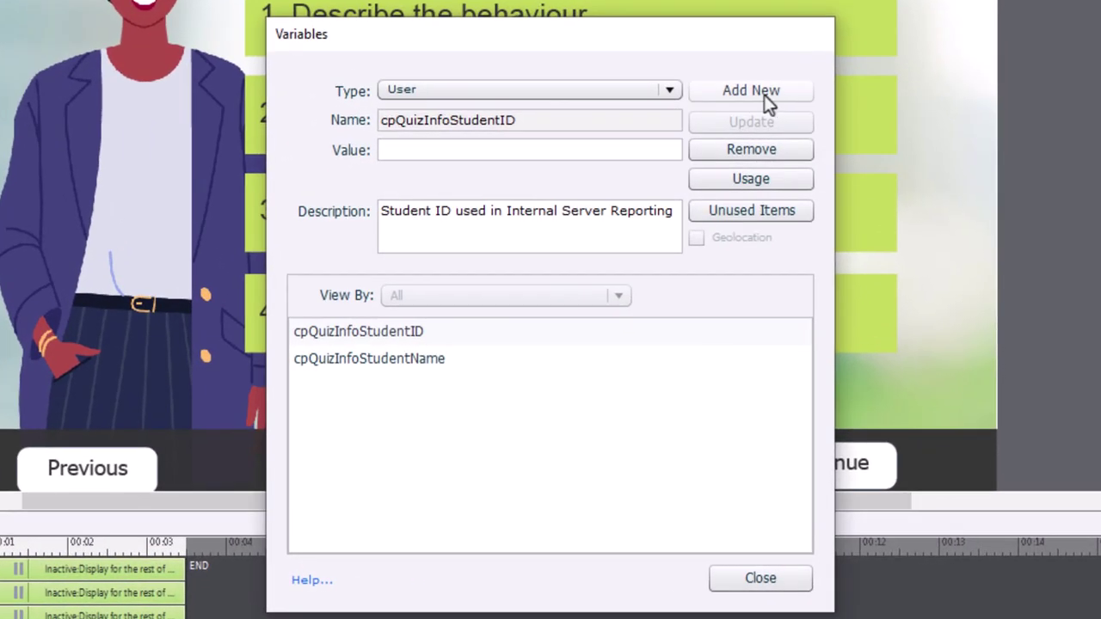
click(851, 252)
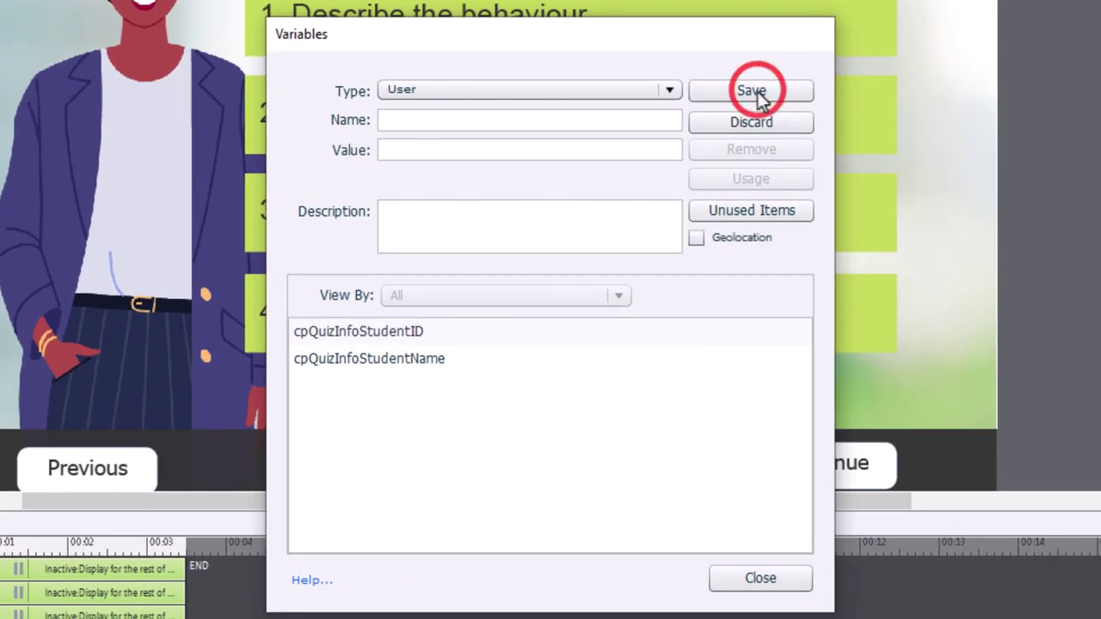
text(_)
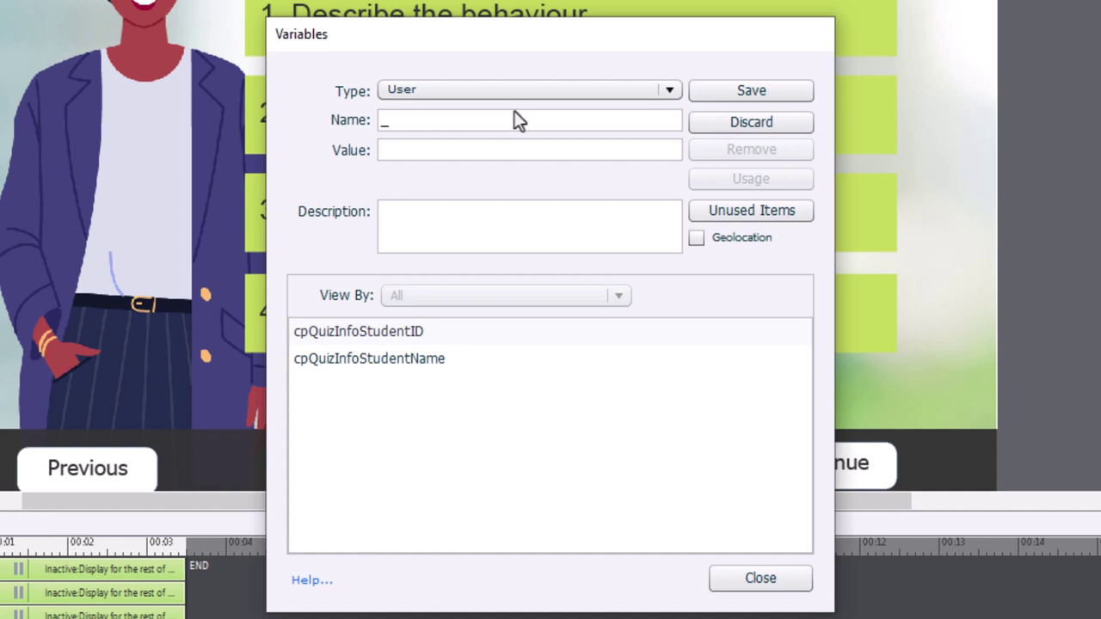
text(s02_visited)
key(ctrl+a)
key(ctrl+c)
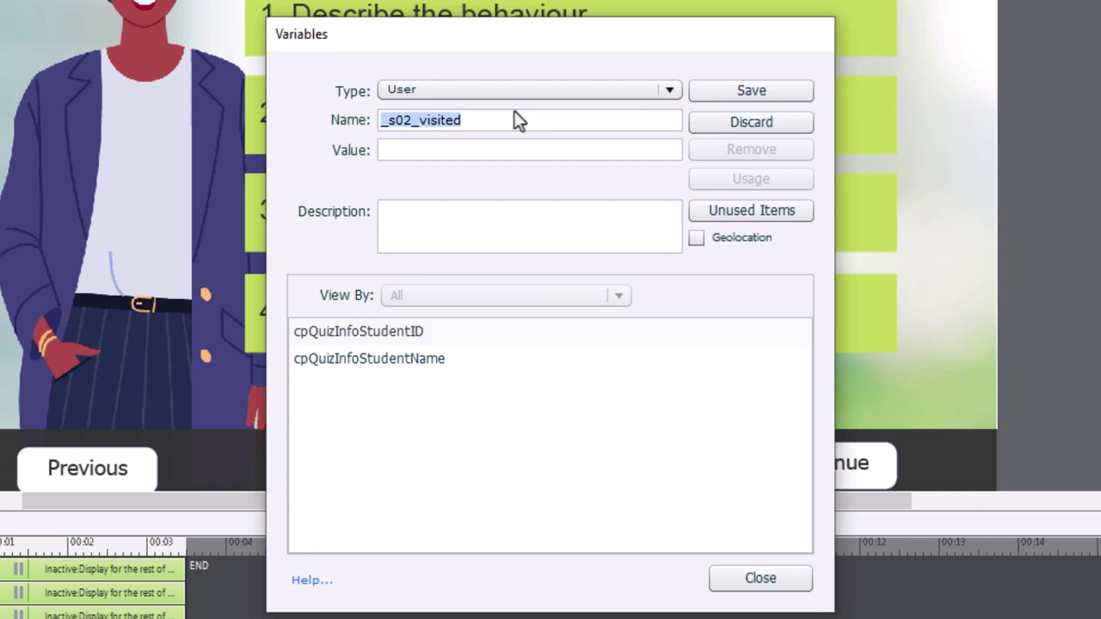
click(762, 93)
Add a user variable named _s03_visited, based on the copied variable name.
click(765, 95)
click(398, 121)
key(ctrl+v)
click(399, 121)
key(BackSpace)
text(3)
click(751, 92)
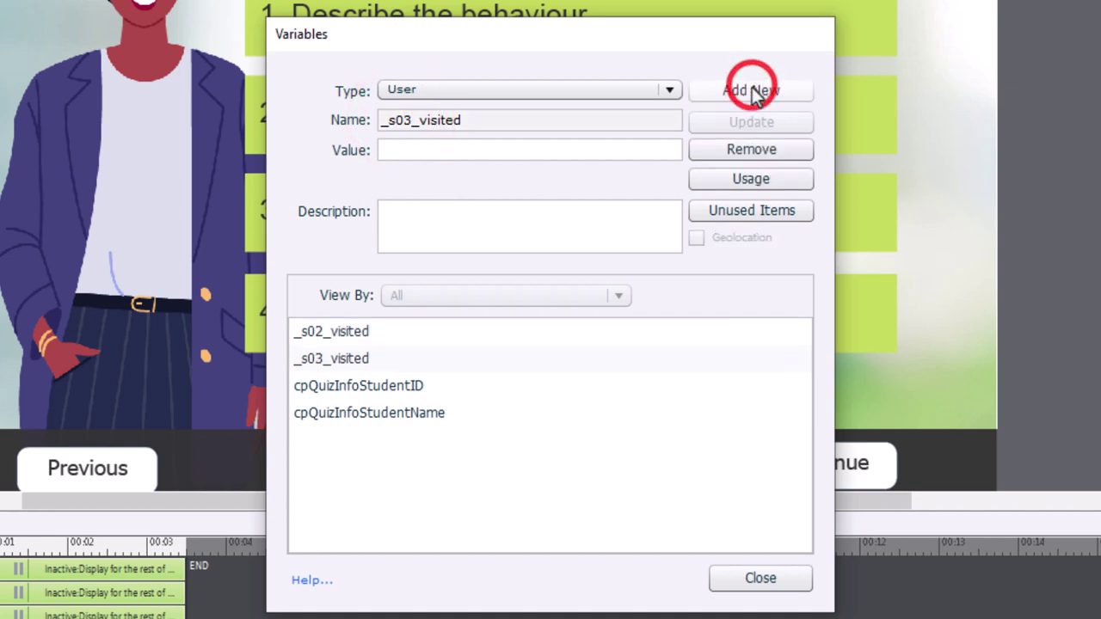
Add a user variable named _s04_visited, based on the copied variable name.
click(751, 93)
key(ctrl+v)
click(404, 119)
key(BackSpace)
text(4)
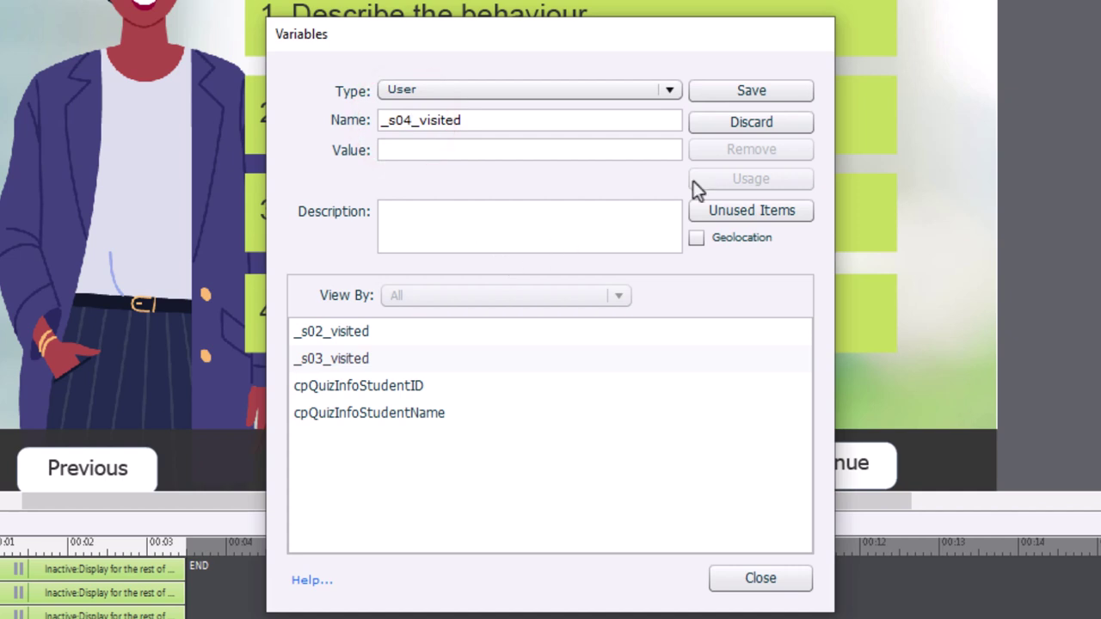
click(748, 91)
Add a user variable named _s05_visited, based on the copied variable name.
click(748, 91)
key(ctrl+v)
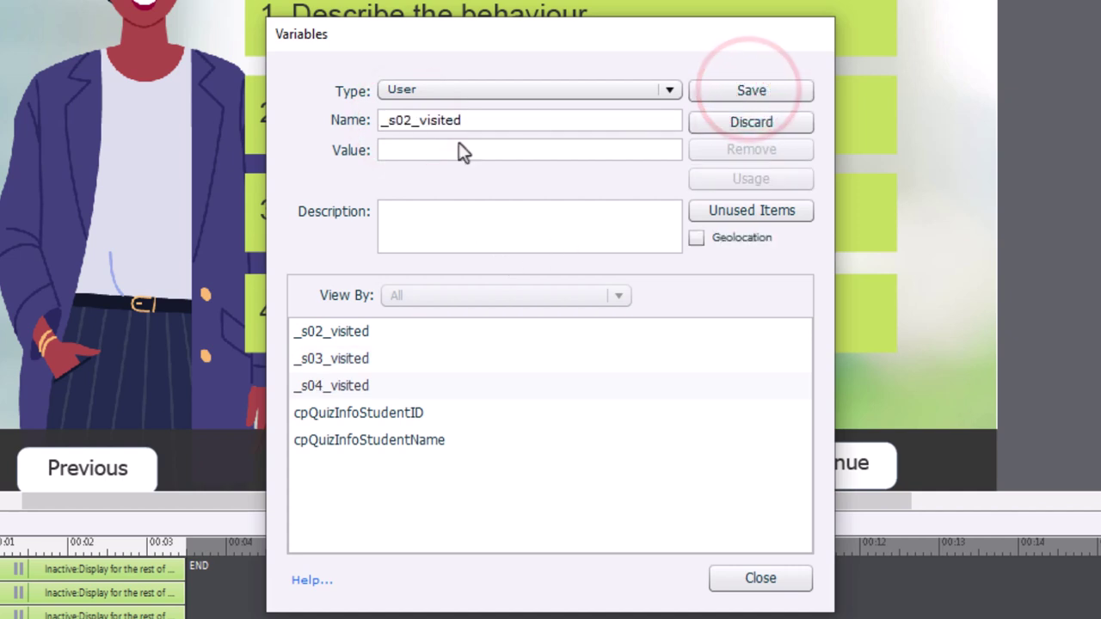
click(404, 119)
key(BackSpace)
text(5)
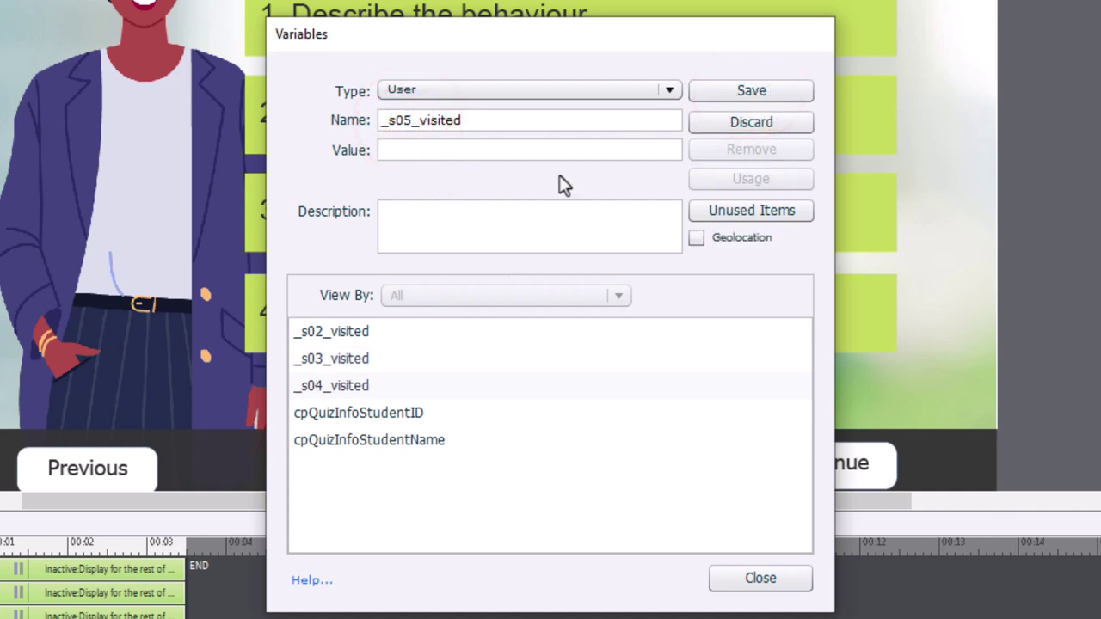
click(736, 92)
Add a user variable named _s06_visited from the copied name and close the variables dialog.
click(737, 92)
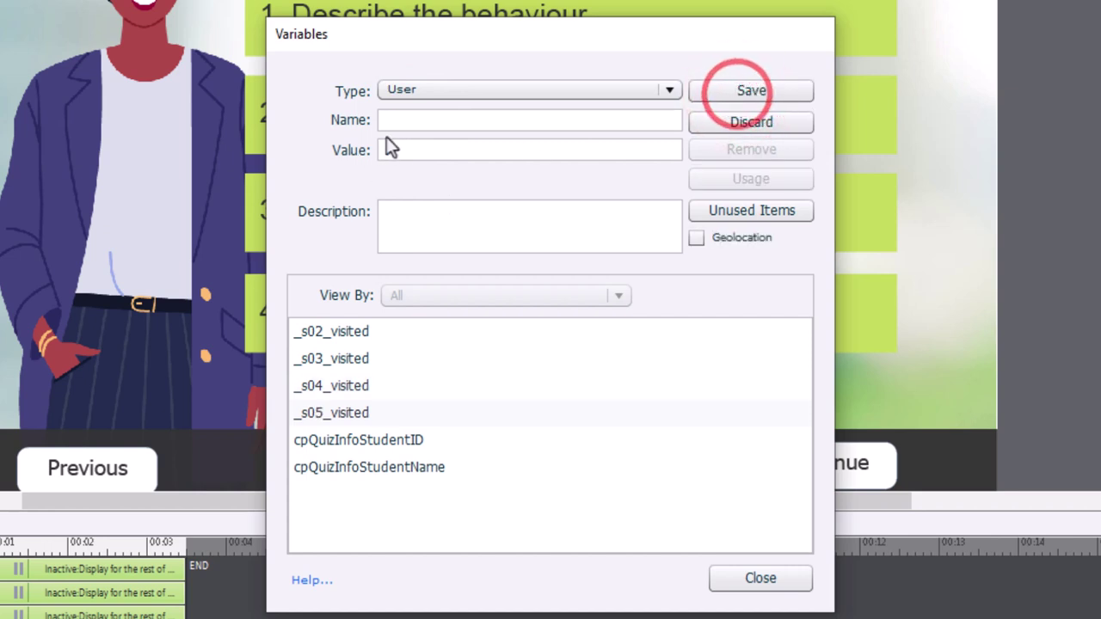
key(ctrl+v)
drag(410, 120, 400, 120)
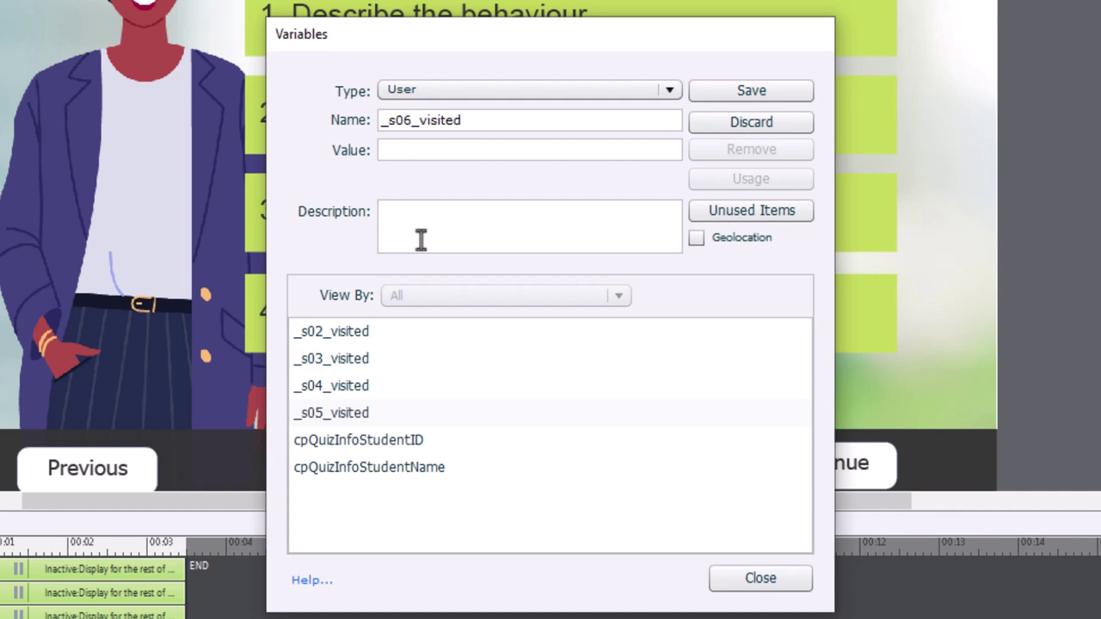
click(735, 92)
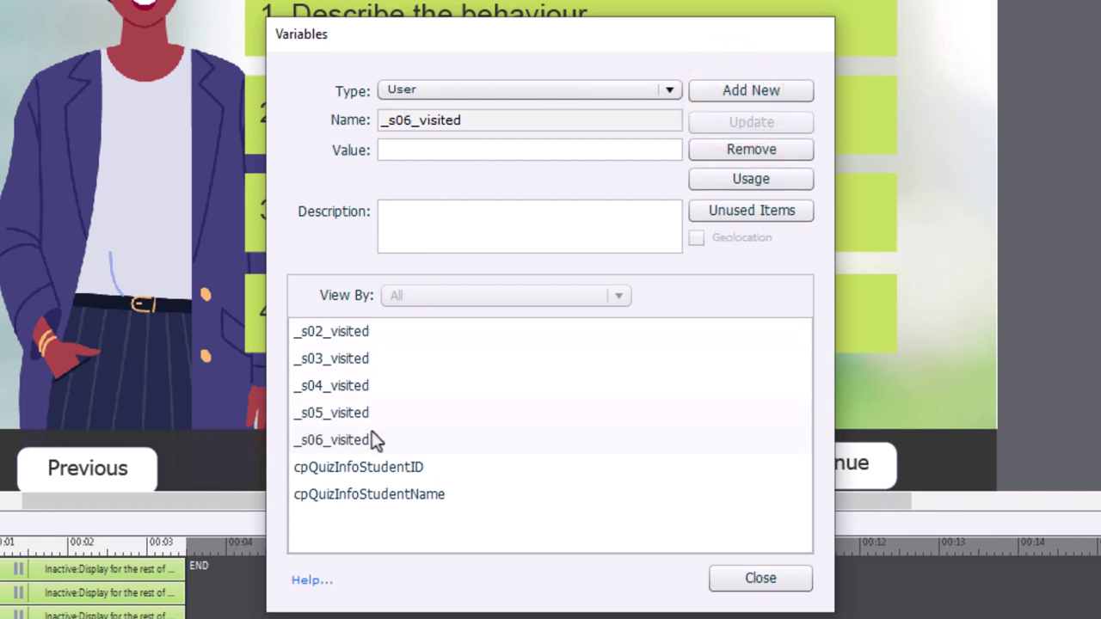
click(762, 580)
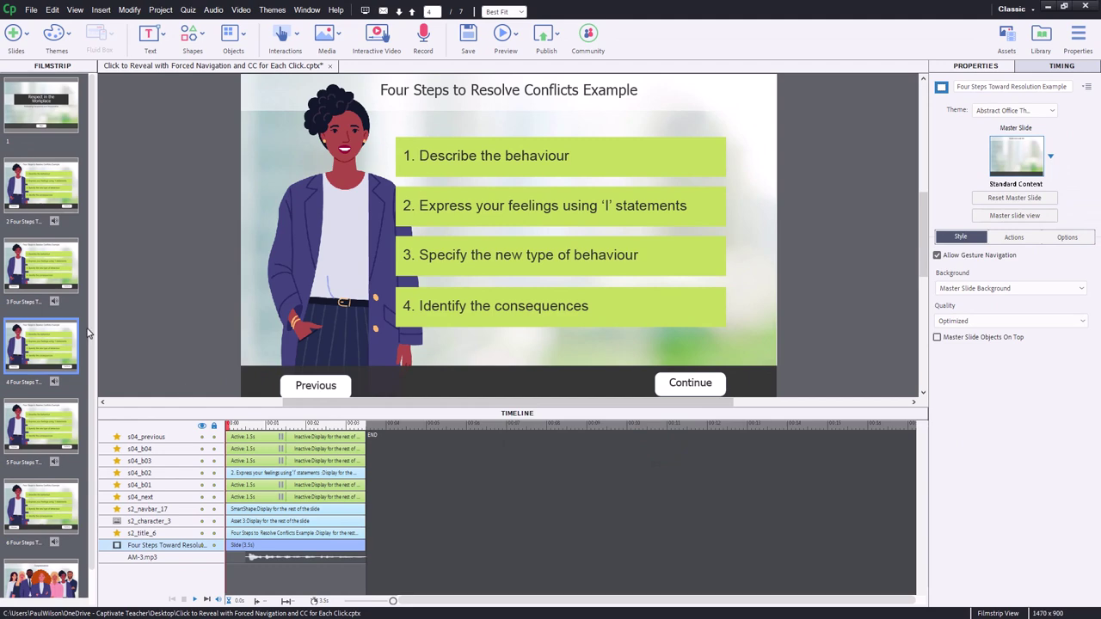
With slide 3 selected, start a blank advanced action named s03_enter and make its first tab conditional.
click(65, 193)
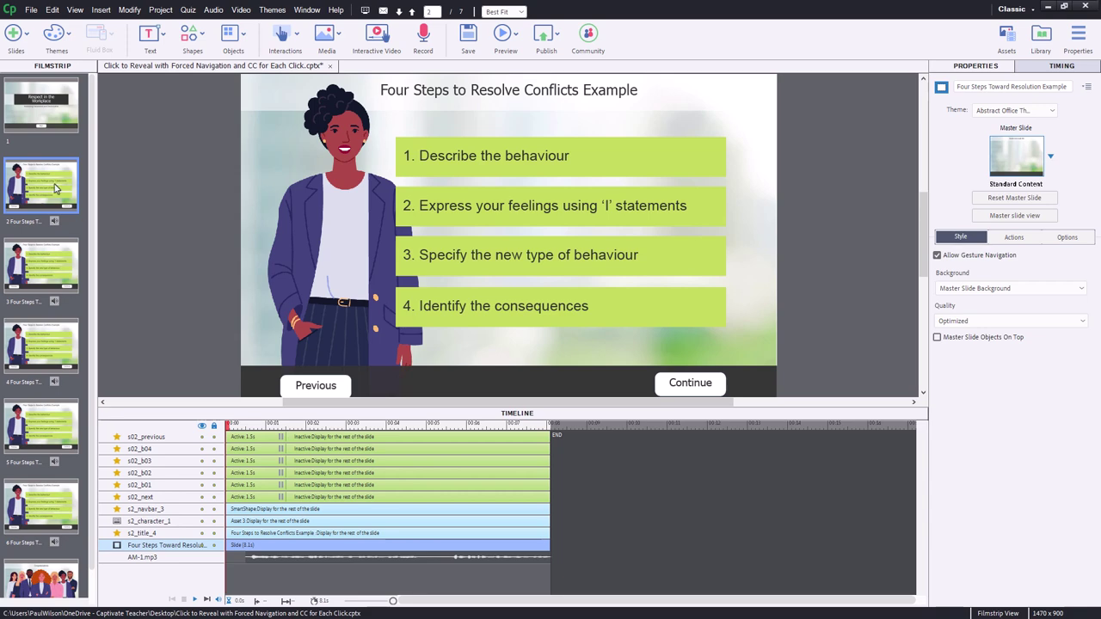
click(48, 276)
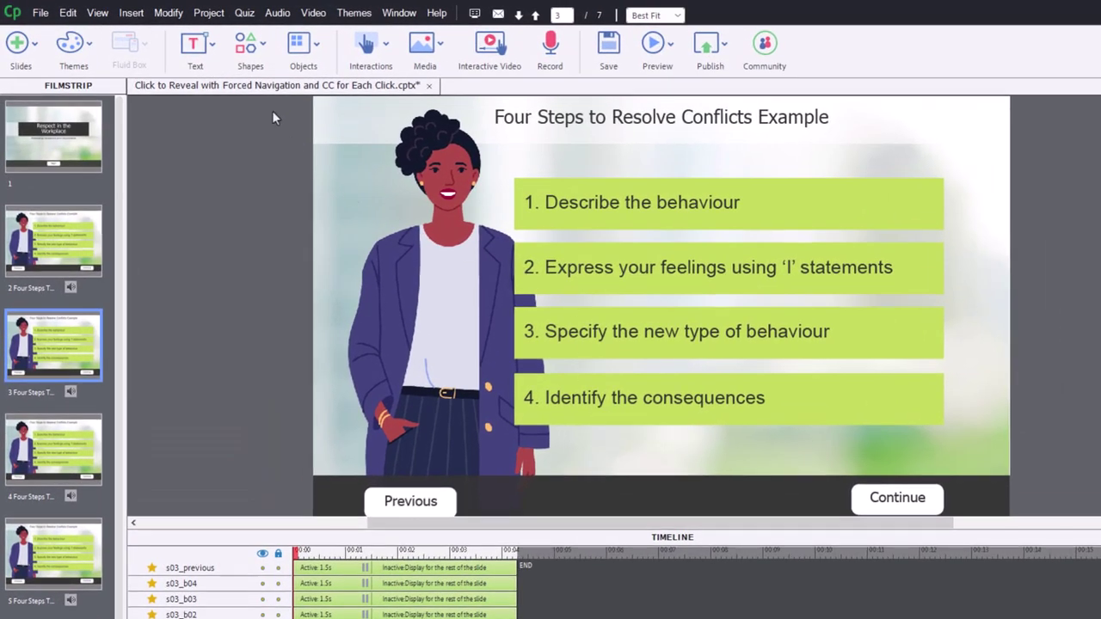
click(208, 13)
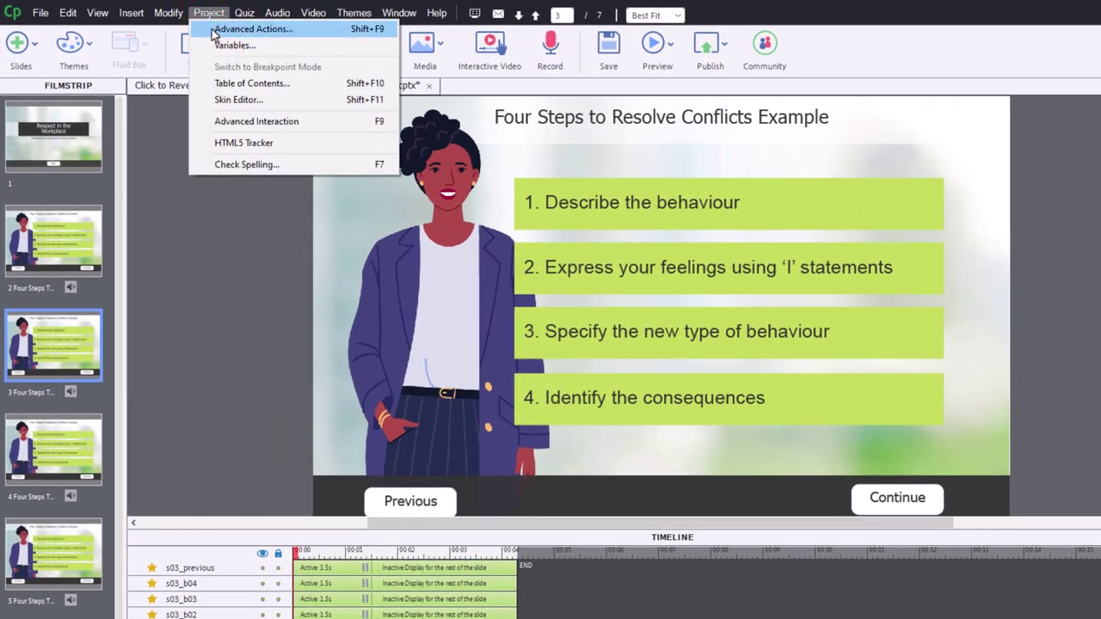
key(Escape)
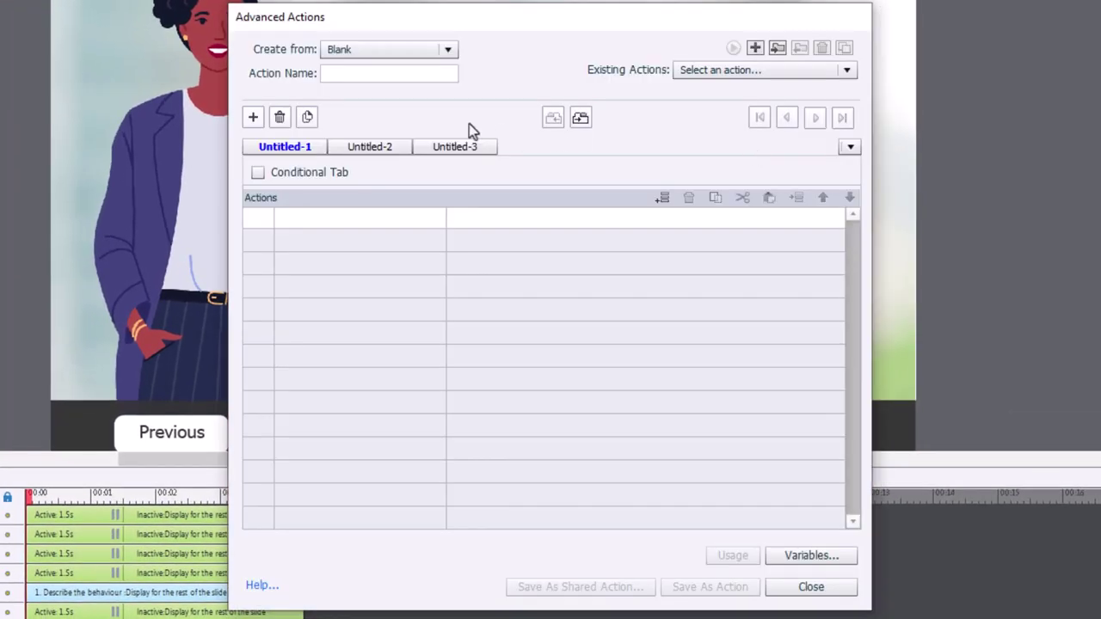
click(429, 137)
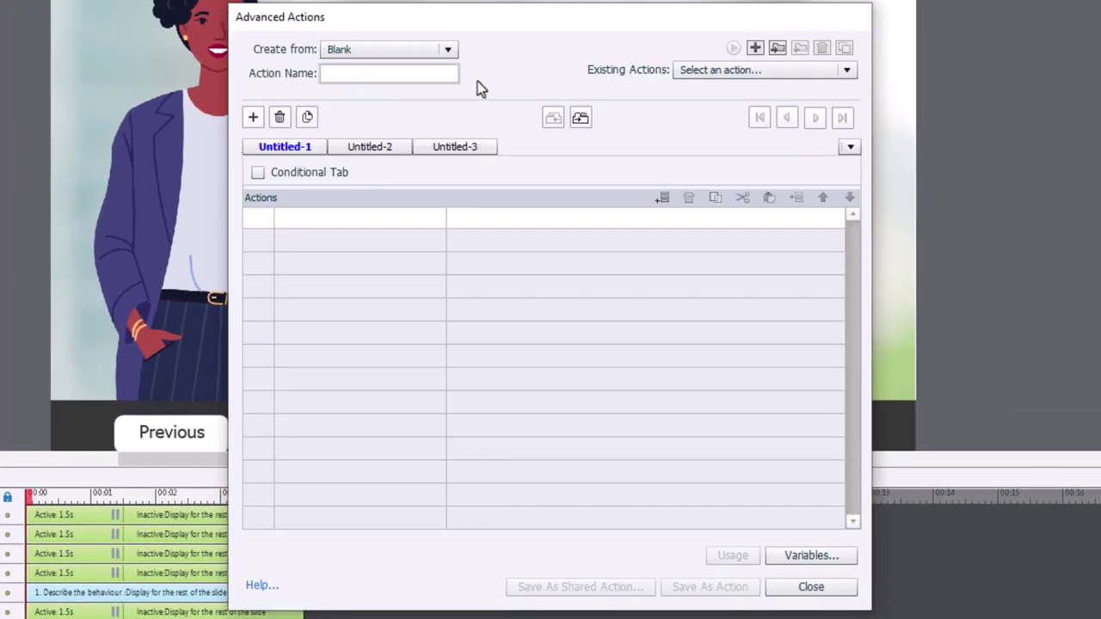
text(s03_enter)
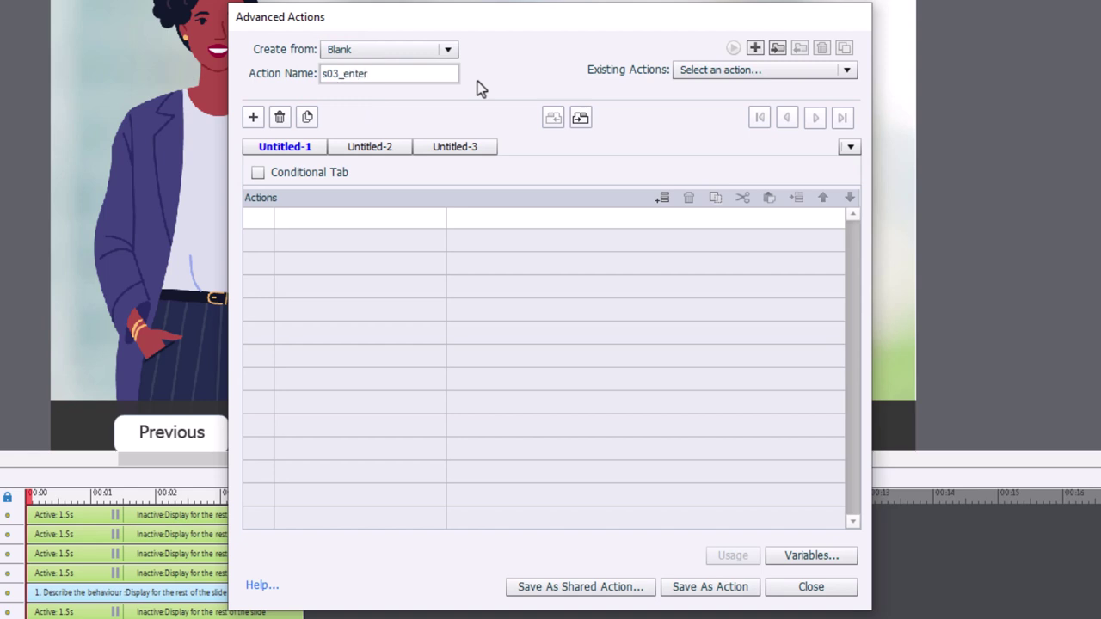
click(257, 173)
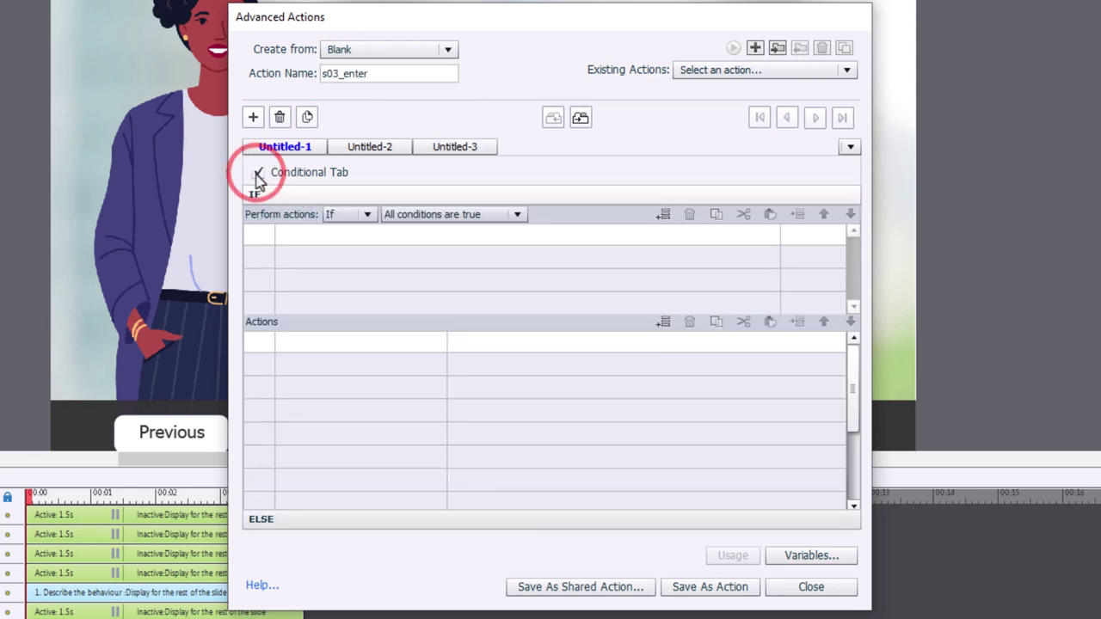
Set the IF condition of s03_enter to _s02_visited is equal to 0.
click(308, 232)
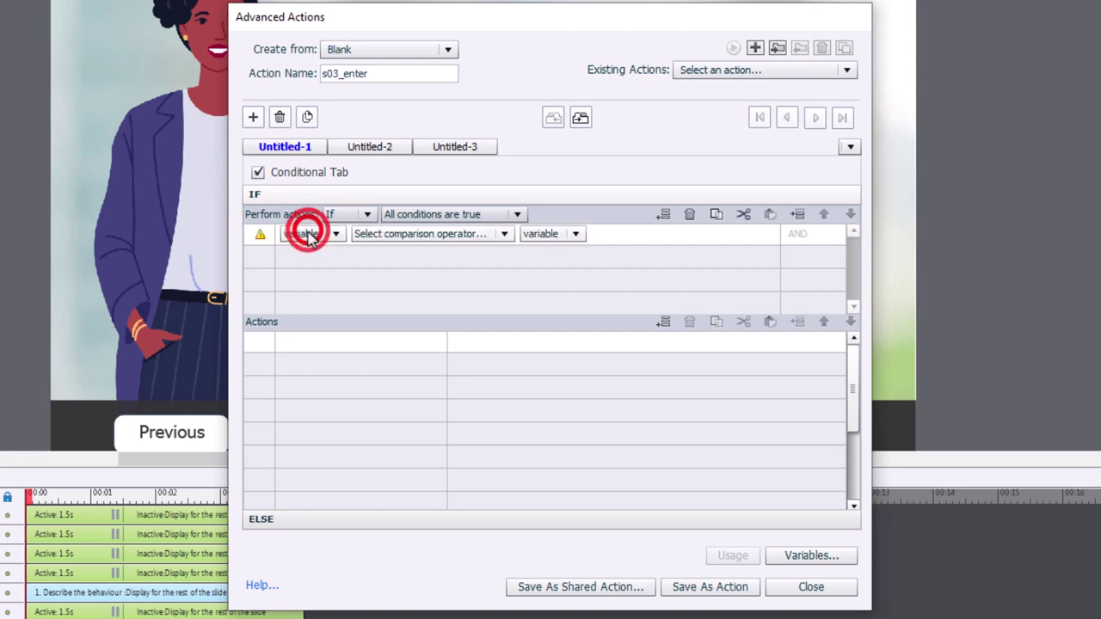
click(310, 234)
click(303, 253)
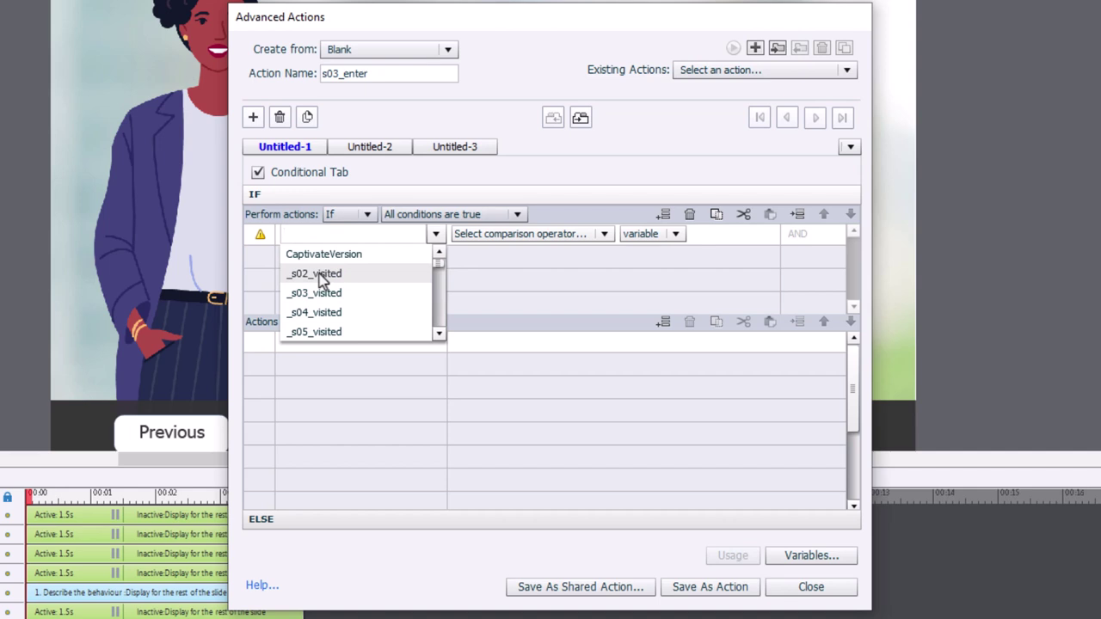
click(318, 275)
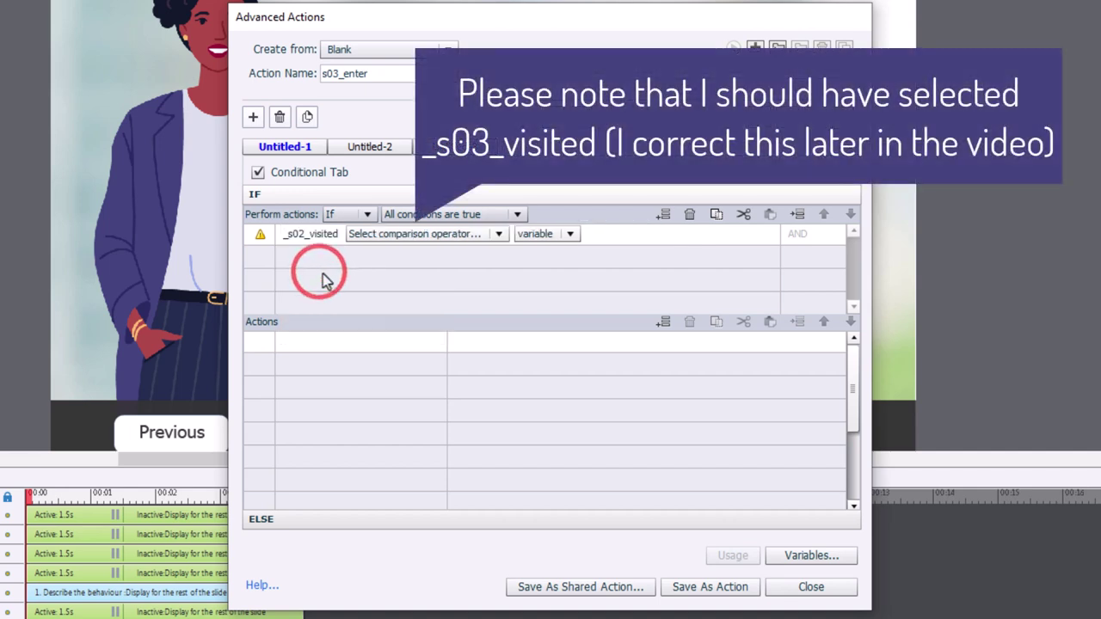
click(422, 233)
click(410, 251)
click(455, 235)
click(438, 272)
text(0)
key(Return)
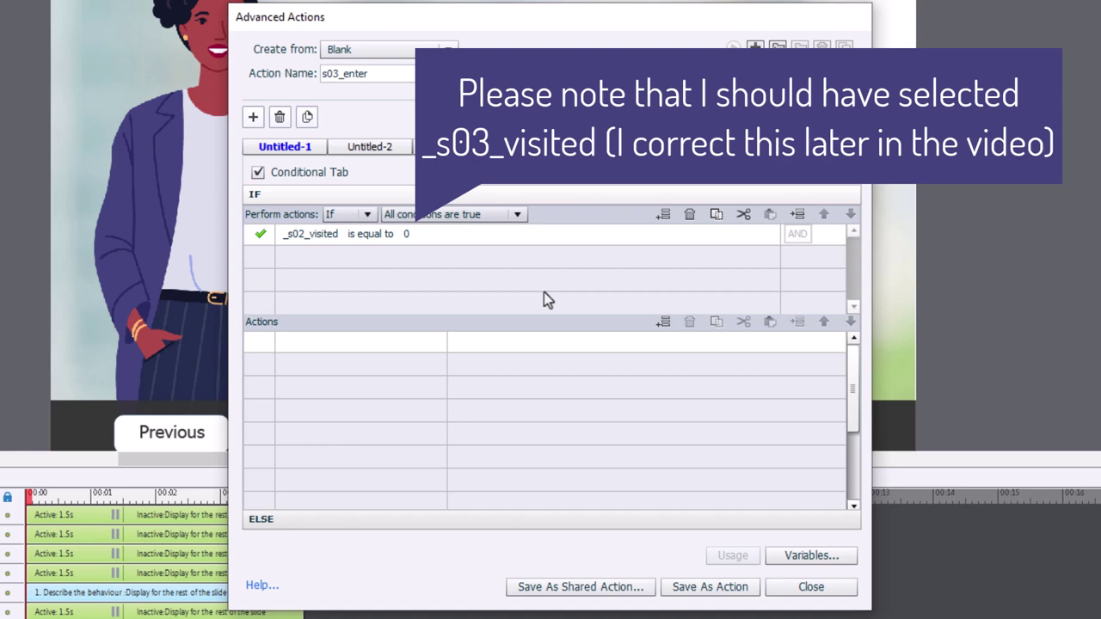
Add an Assign action under the condition that sets _s02_visited to the literal value 1.
click(311, 342)
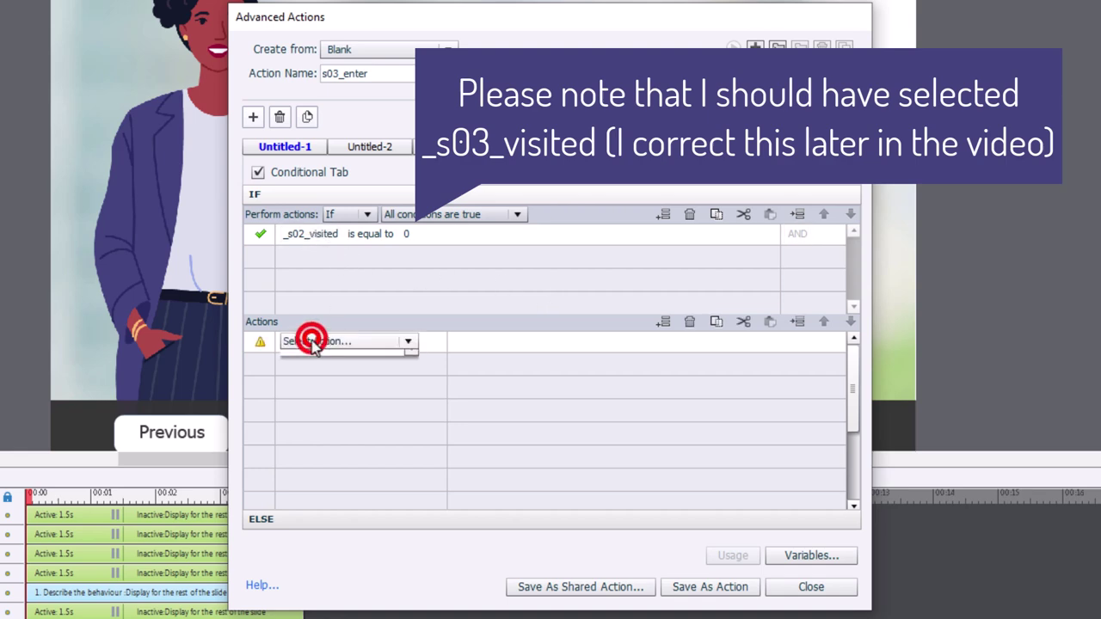
click(312, 341)
key(a)
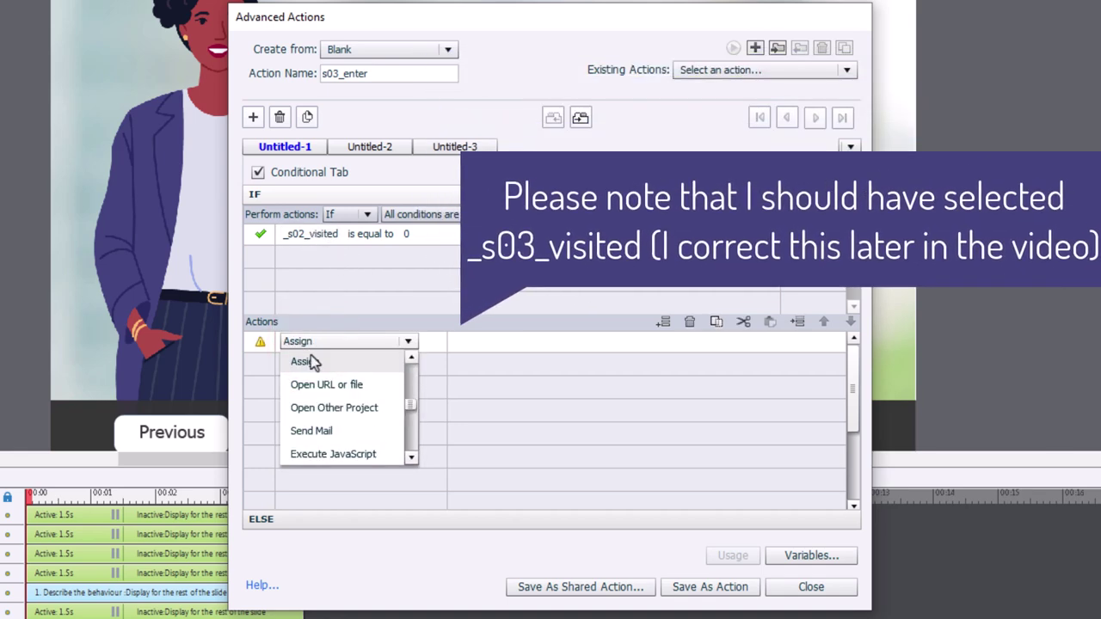
click(310, 361)
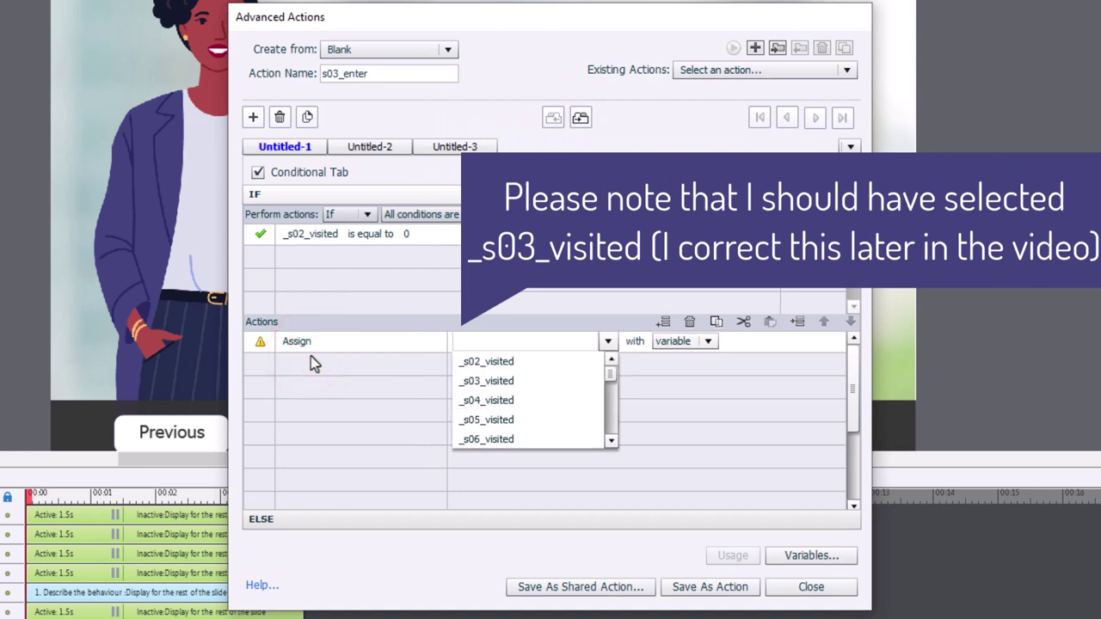
text(_s02)
key(Return)
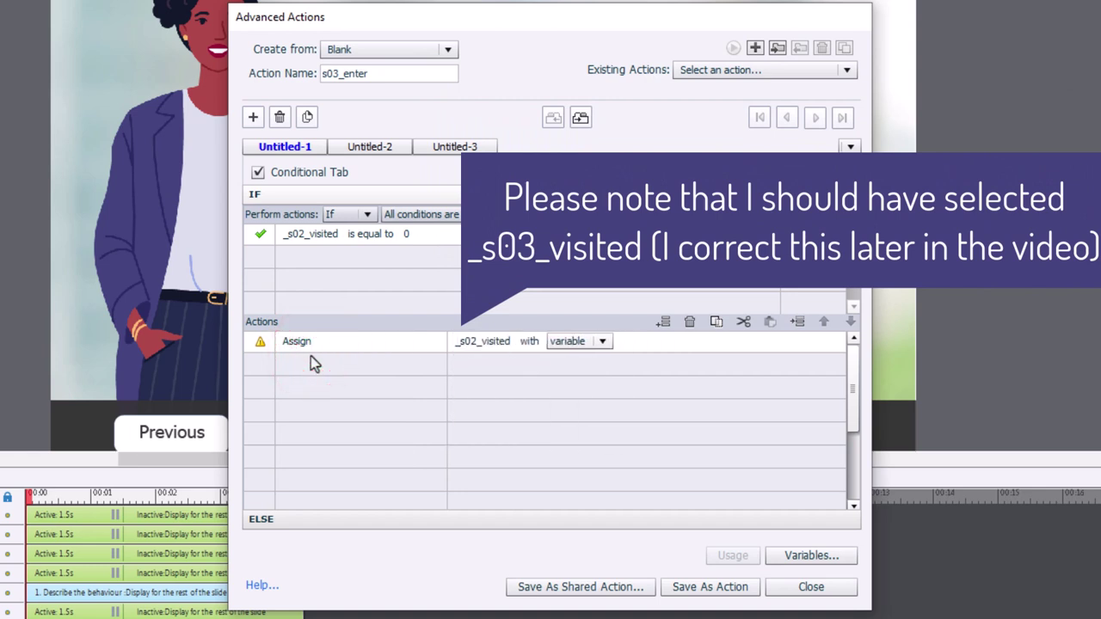
click(566, 341)
click(574, 373)
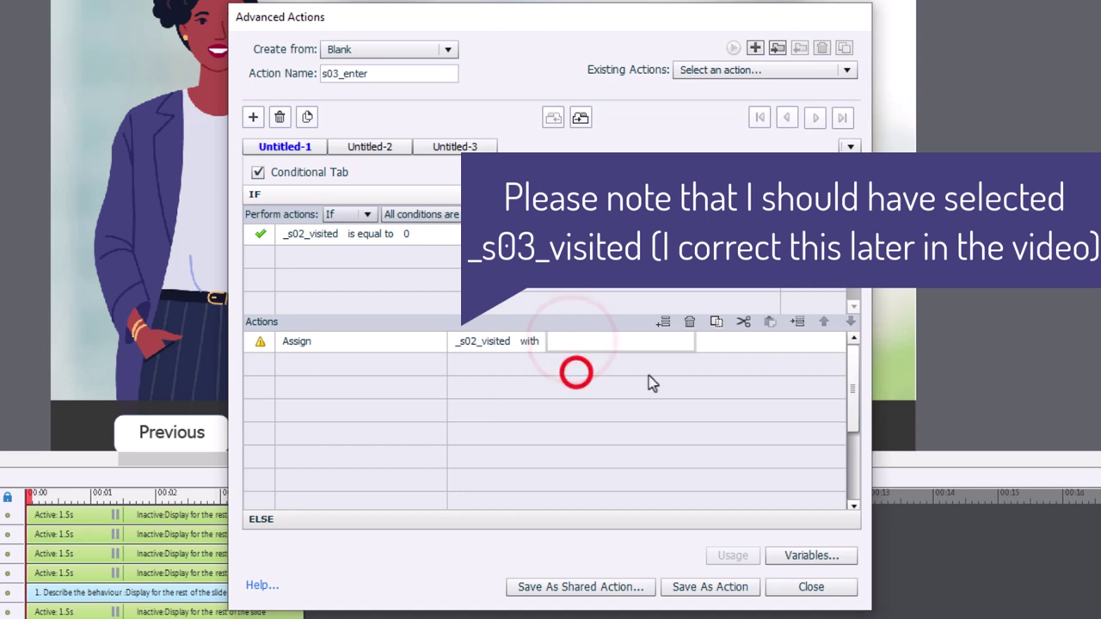
text(1)
key(Return)
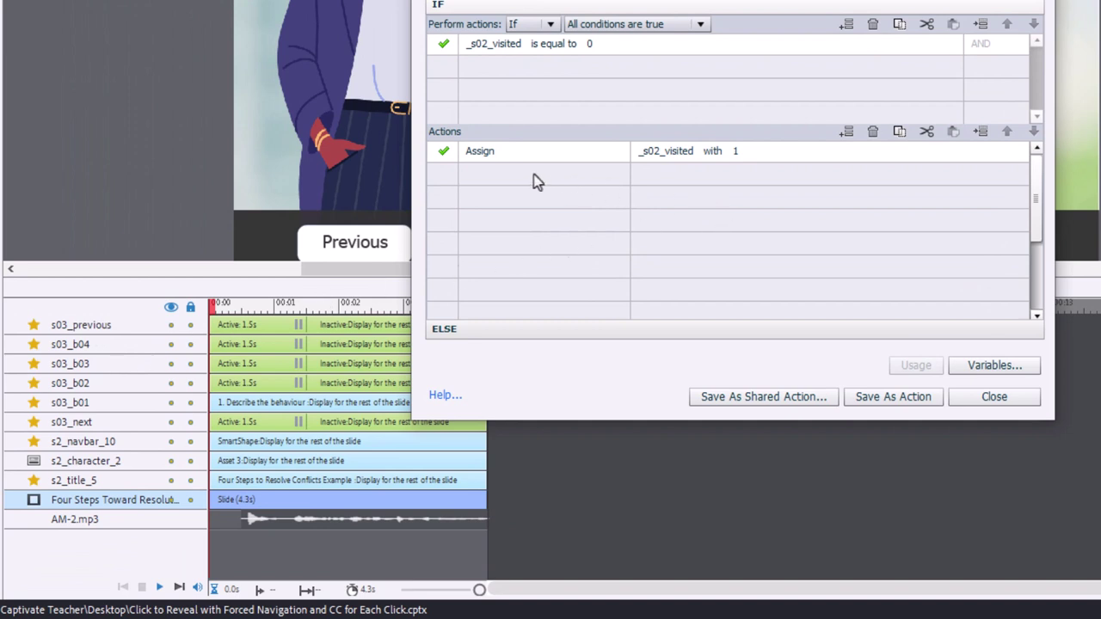
Add a Disable action for s03_b01 below the Assign action.
click(495, 175)
click(496, 175)
key(d)
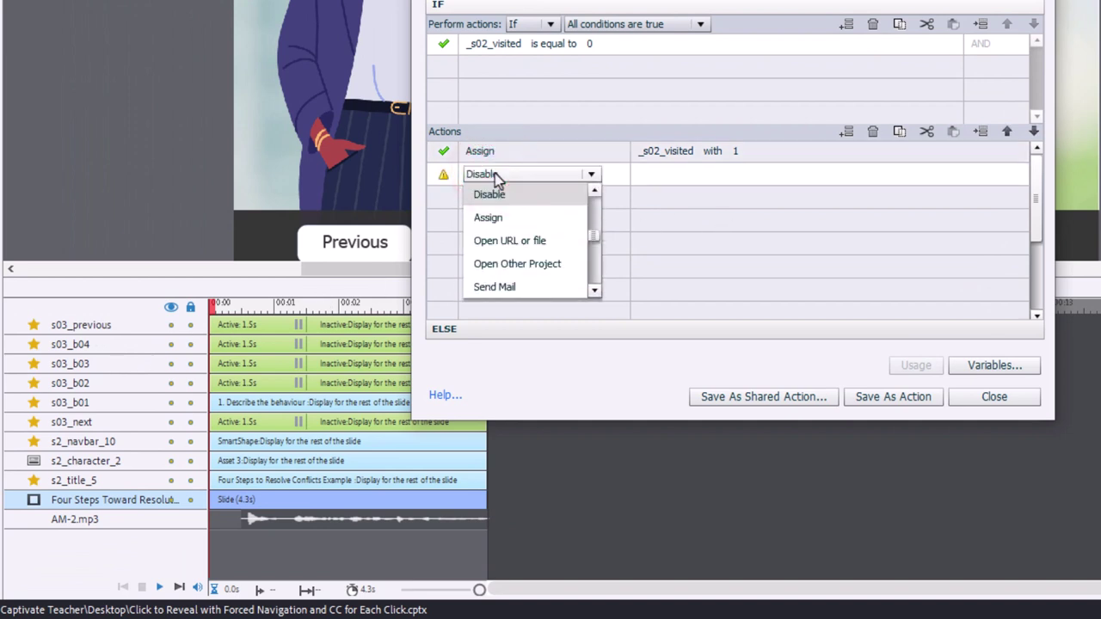
click(492, 192)
text(s03)
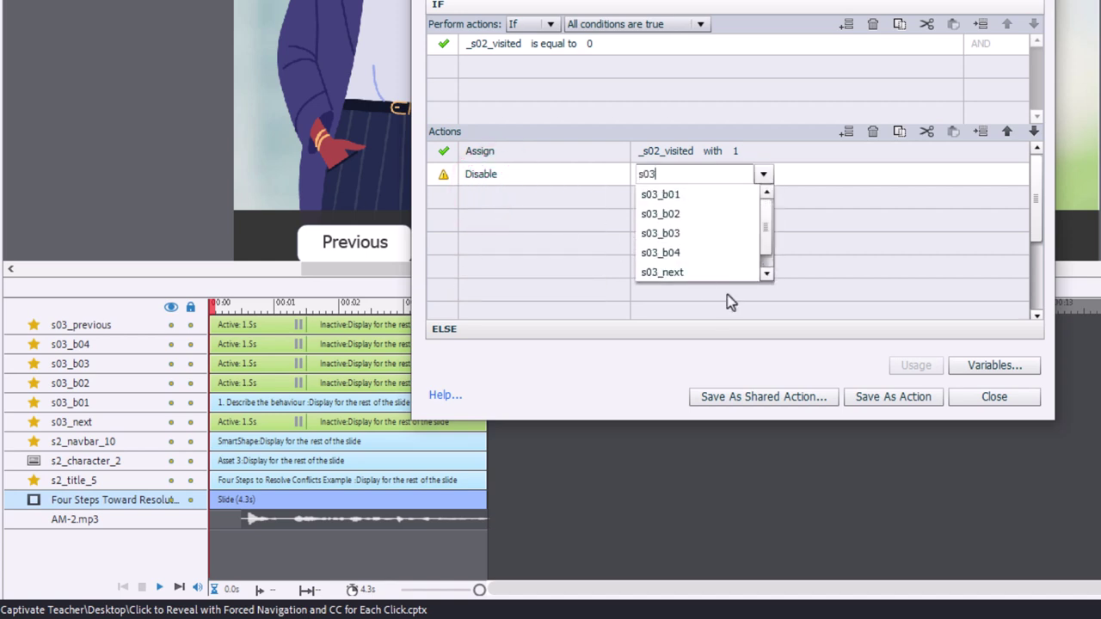
click(680, 196)
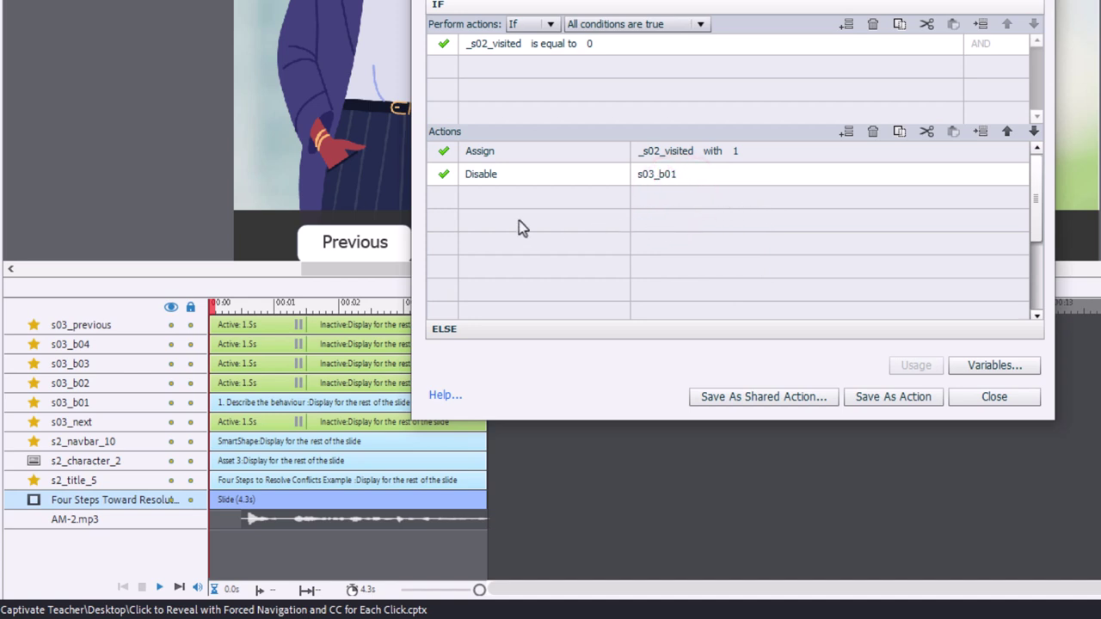
Add a Disable action for s03_b02 to the conditional actions.
click(483, 205)
text(d)
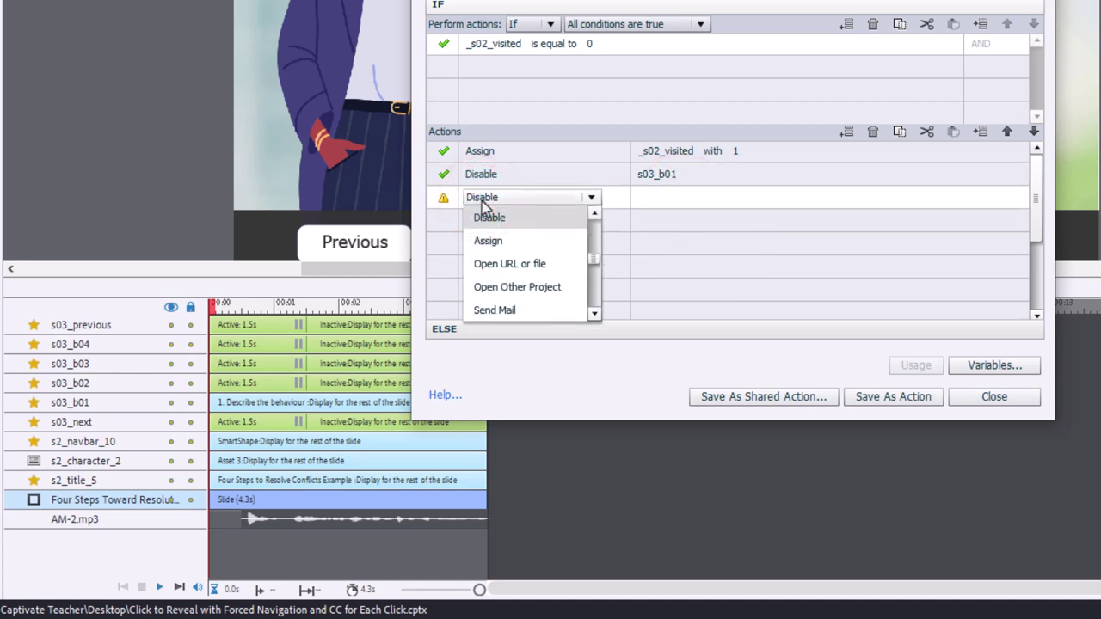
click(482, 215)
text(s03)
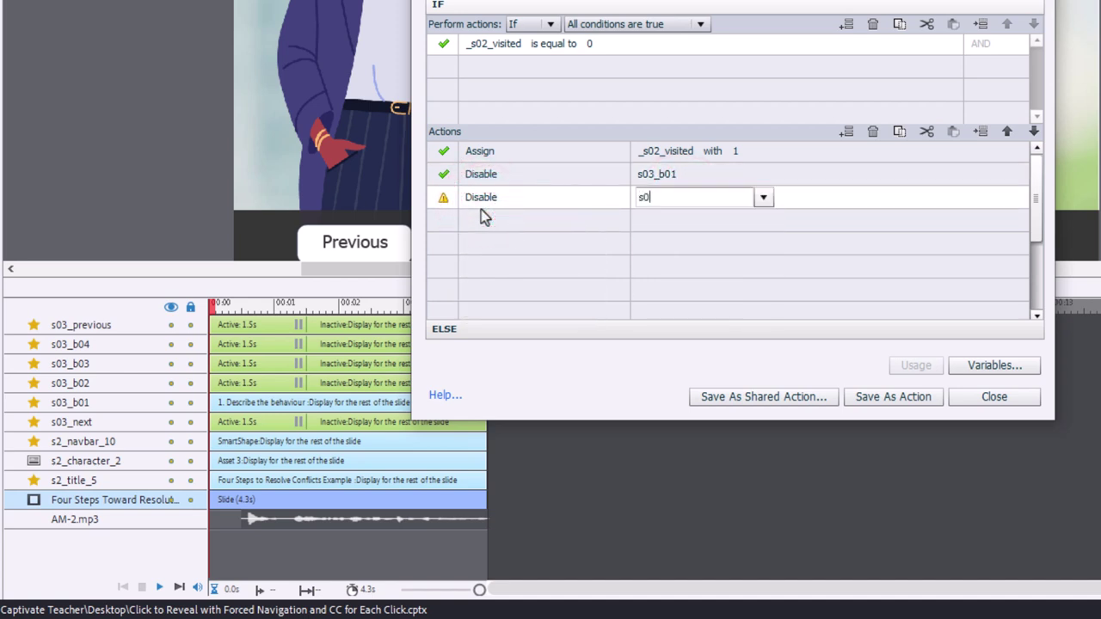
key(Down)
key(Down)
key(Return)
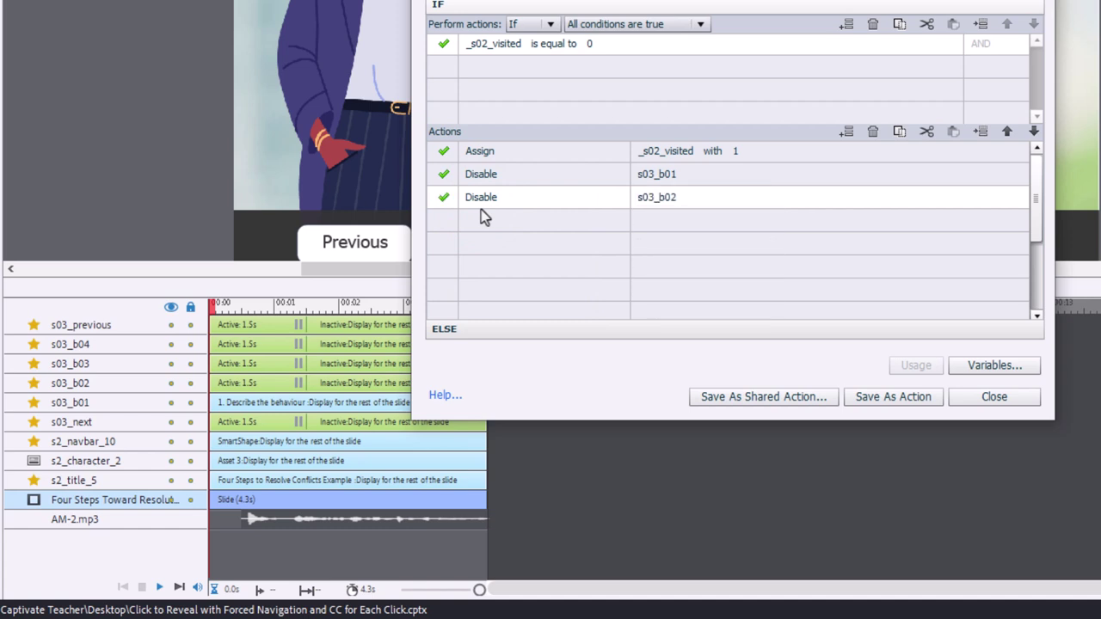
Add a Disable action for s03_b03 to the conditional actions.
click(482, 215)
text(sh)
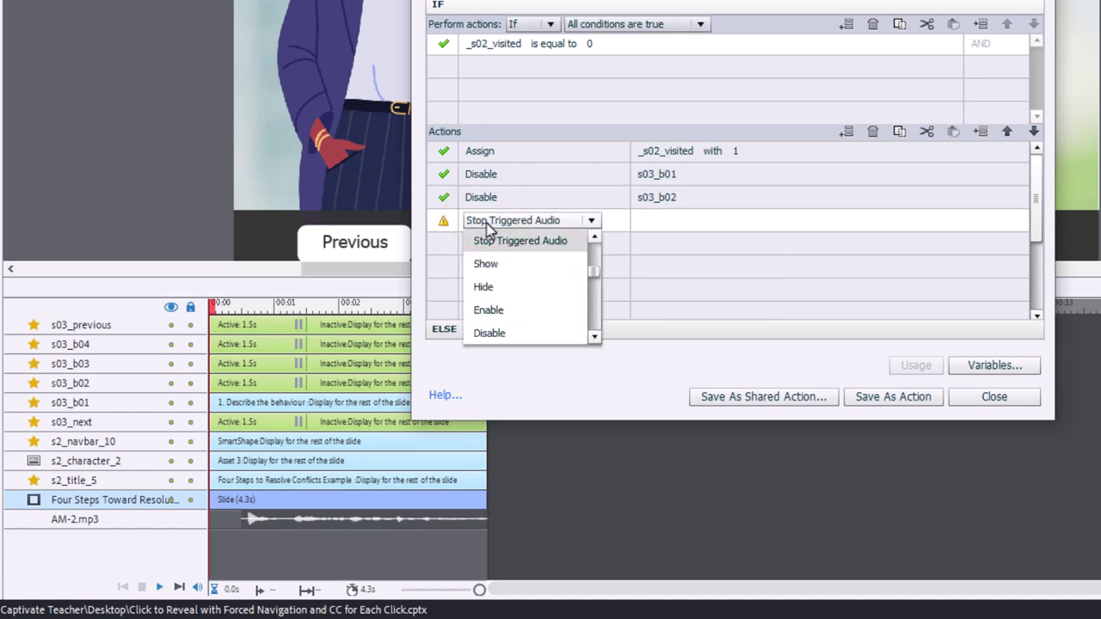
text(d)
key(Return)
text(s03)
key(Down)
key(Down)
key(Down)
key(Return)
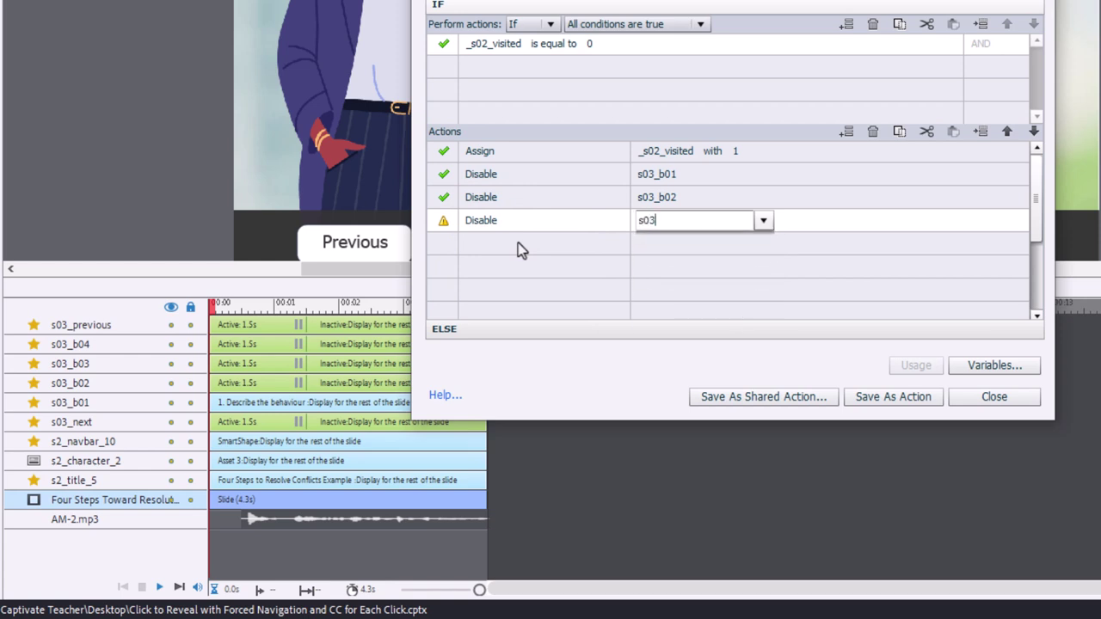
Add Disable actions for s03_b04 and s03_previous to the conditional actions.
click(475, 246)
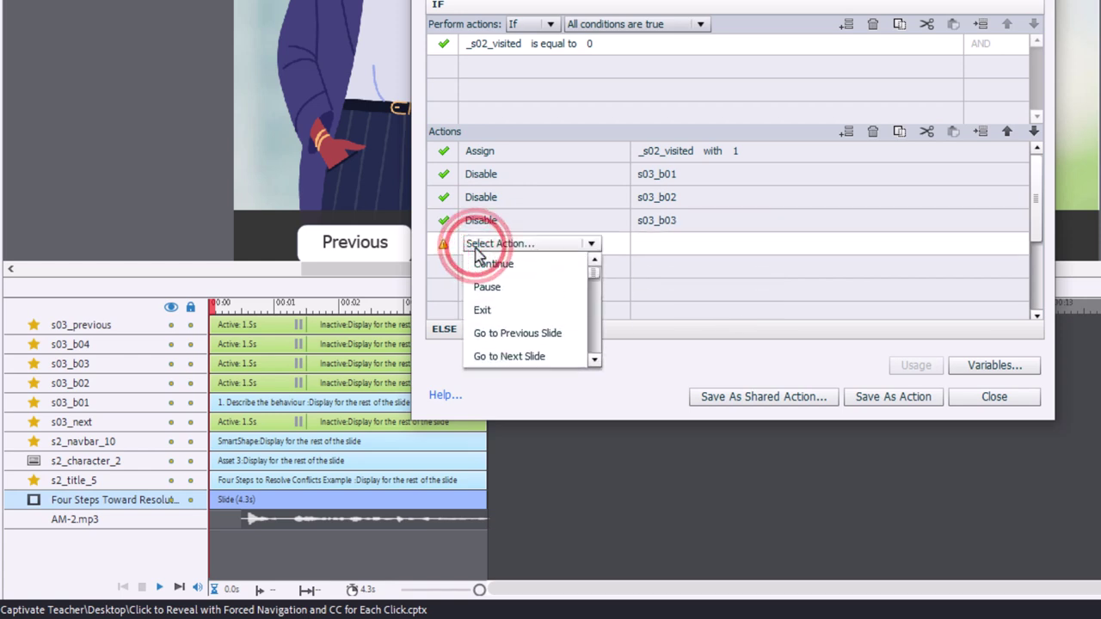
text(d)
click(489, 263)
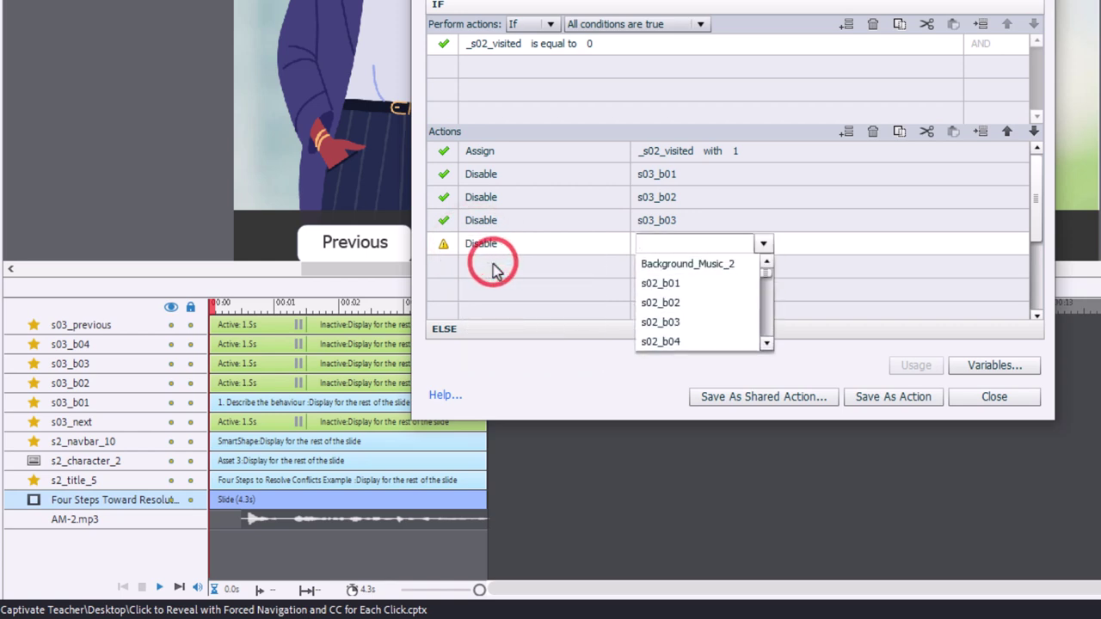
text(s03)
key(Down)
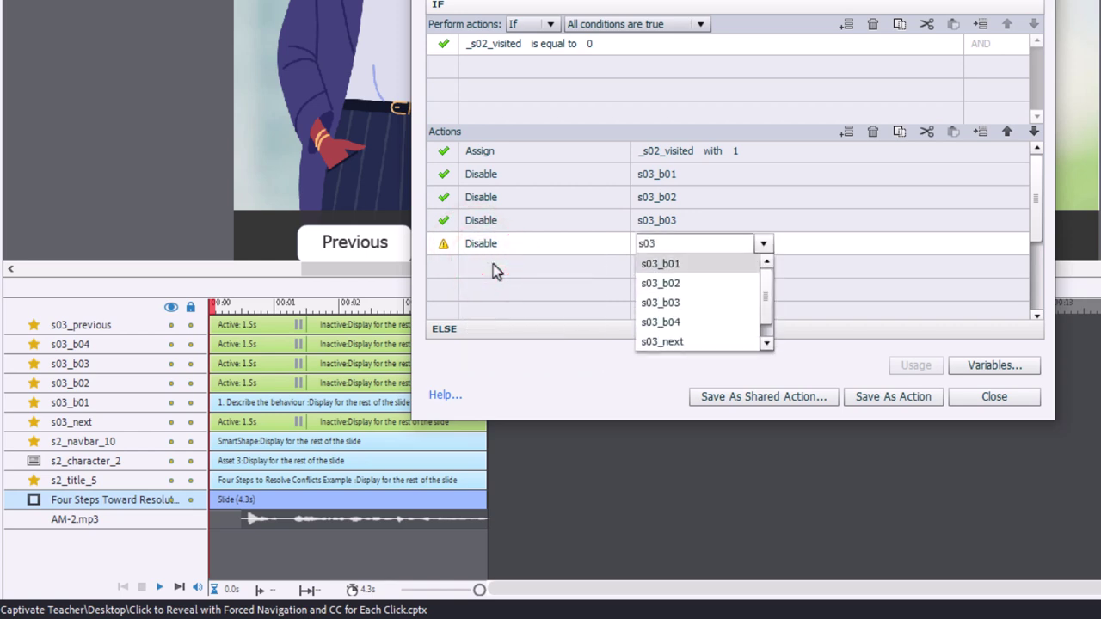
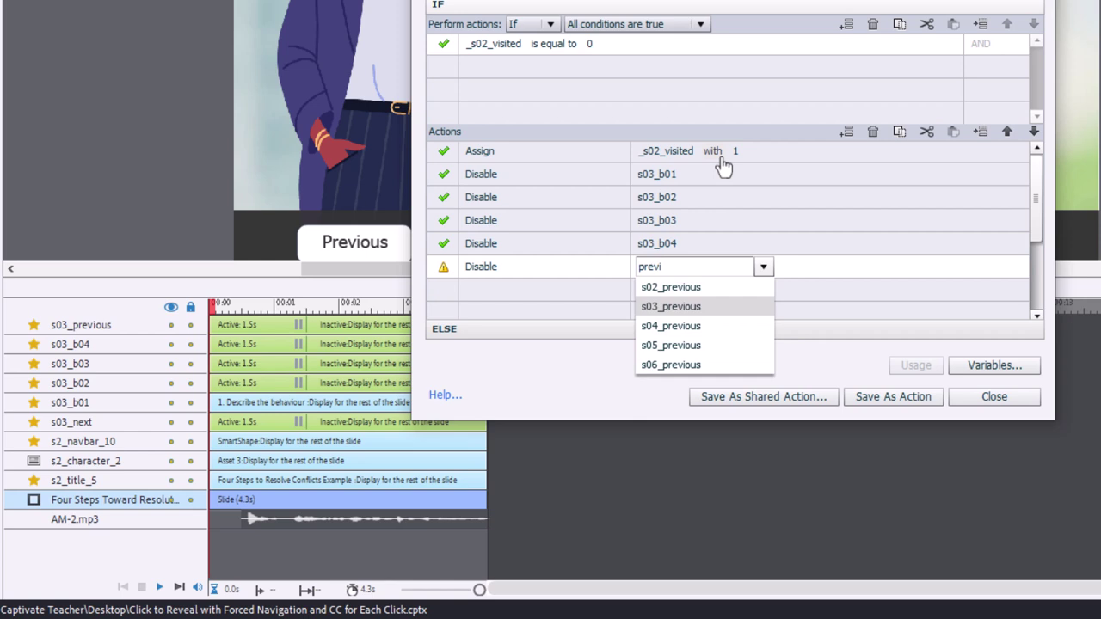
key(Return)
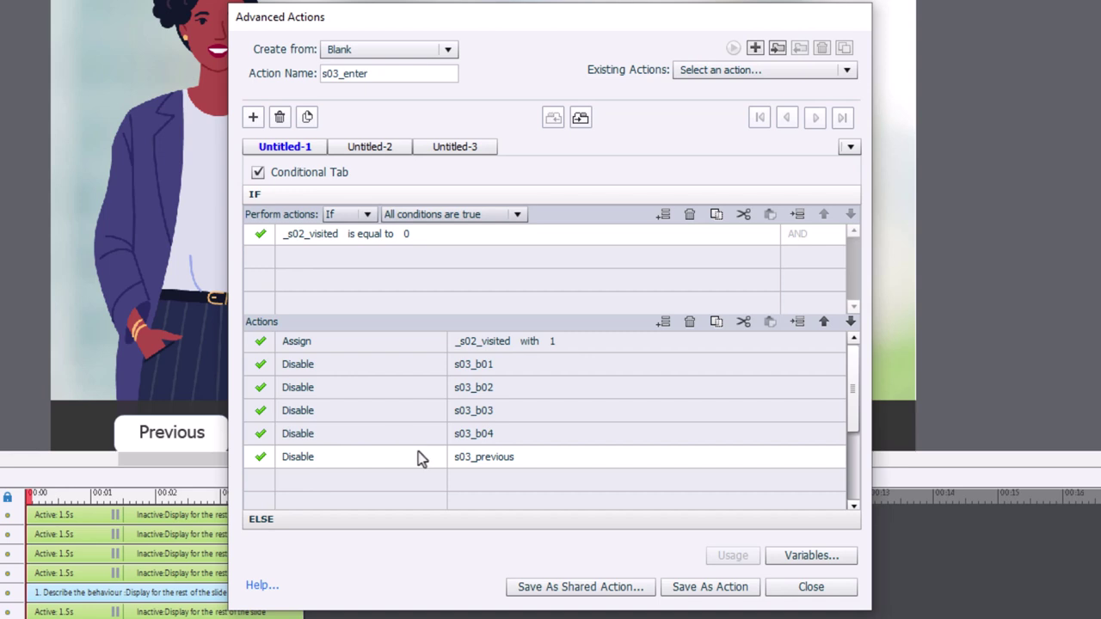
Add a Change State of action that sets s03_b01 to clicked, below the Disable actions.
click(295, 479)
click(295, 480)
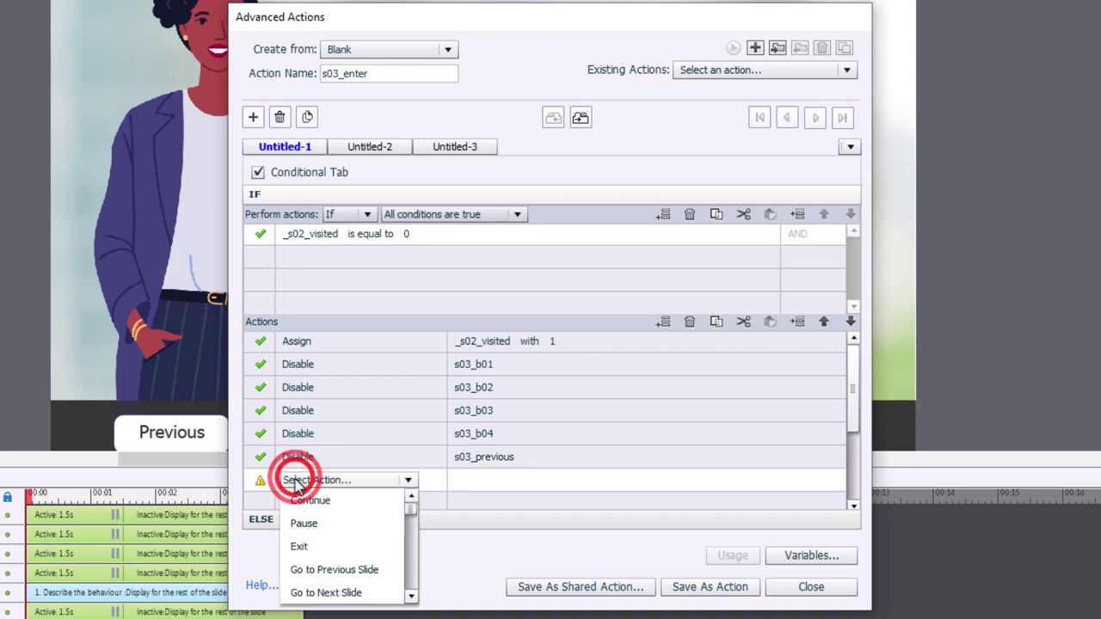
text(Show)
text(Send Mail)
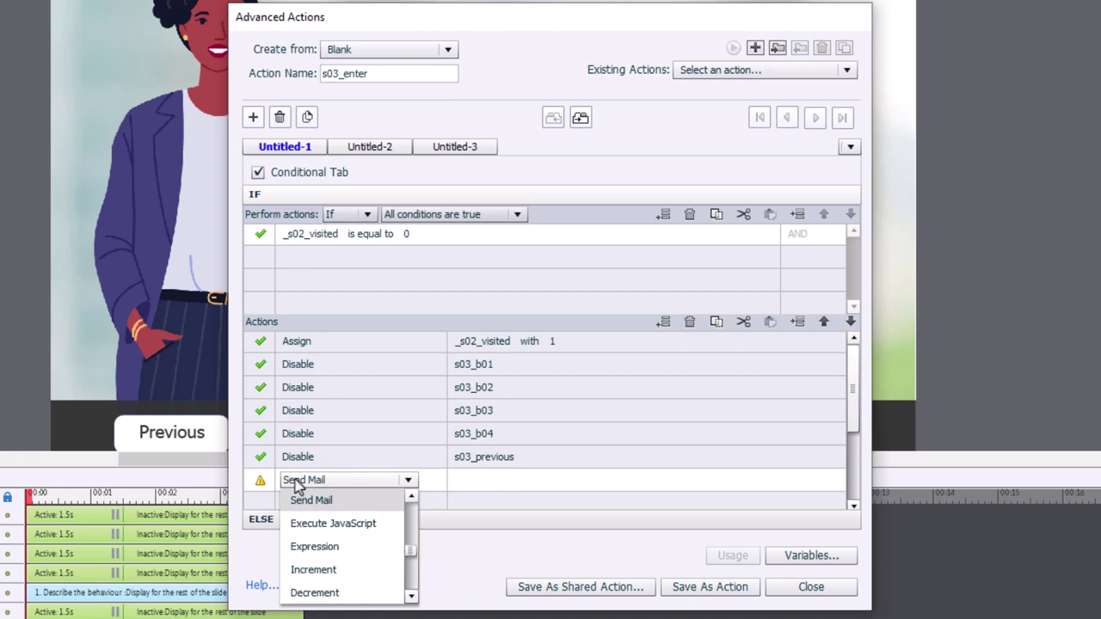
text(Change State of)
click(302, 500)
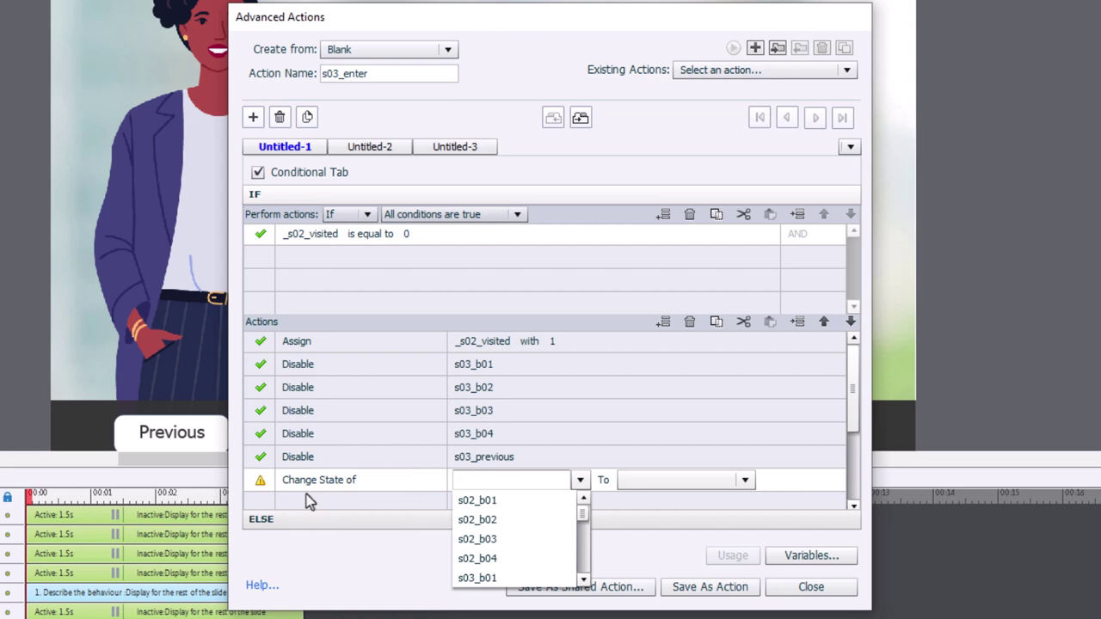
text(s03)
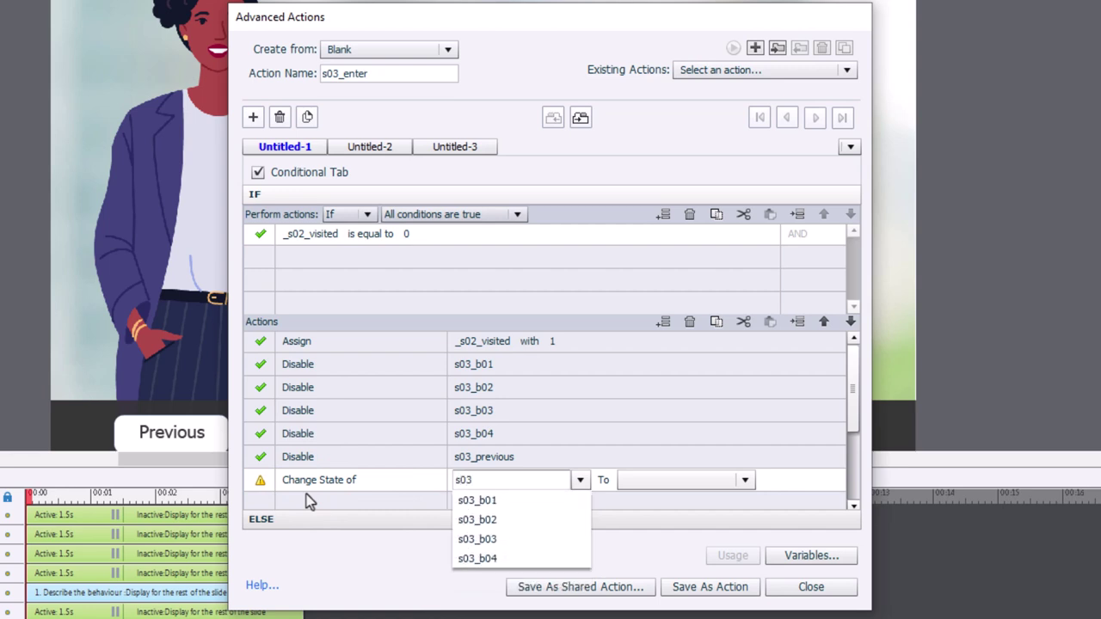
key(Down)
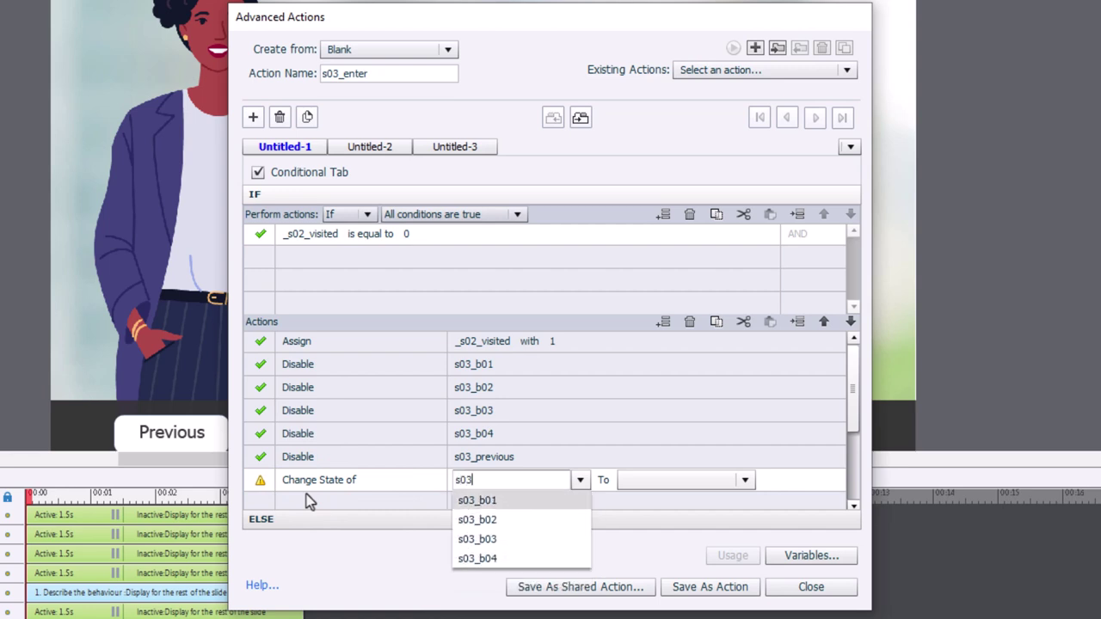
key(Return)
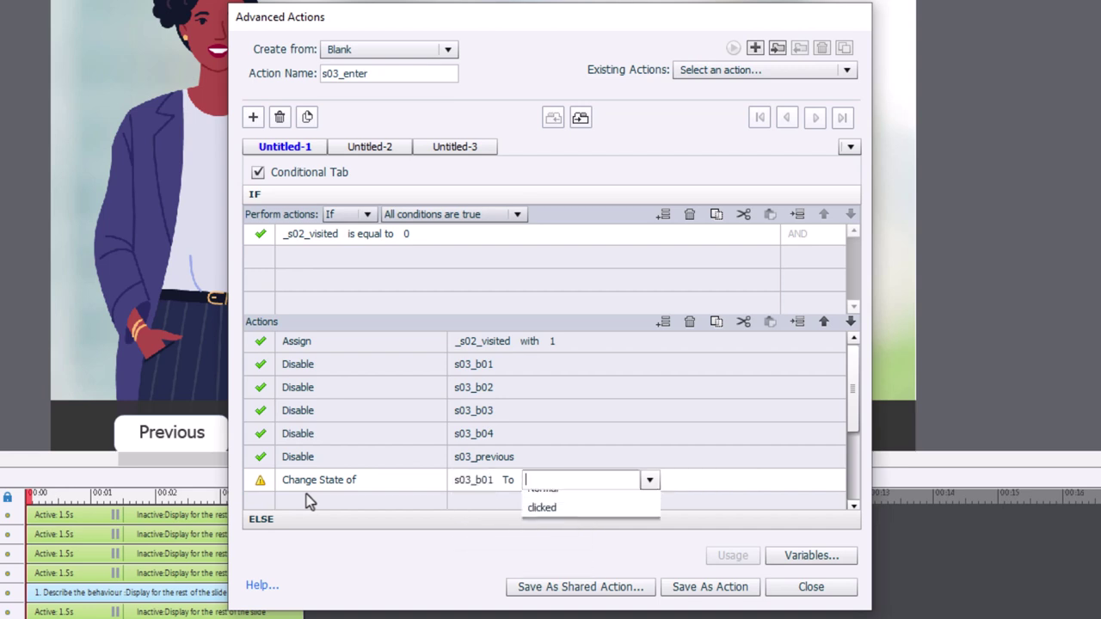
key(Down)
key(Down)
key(Return)
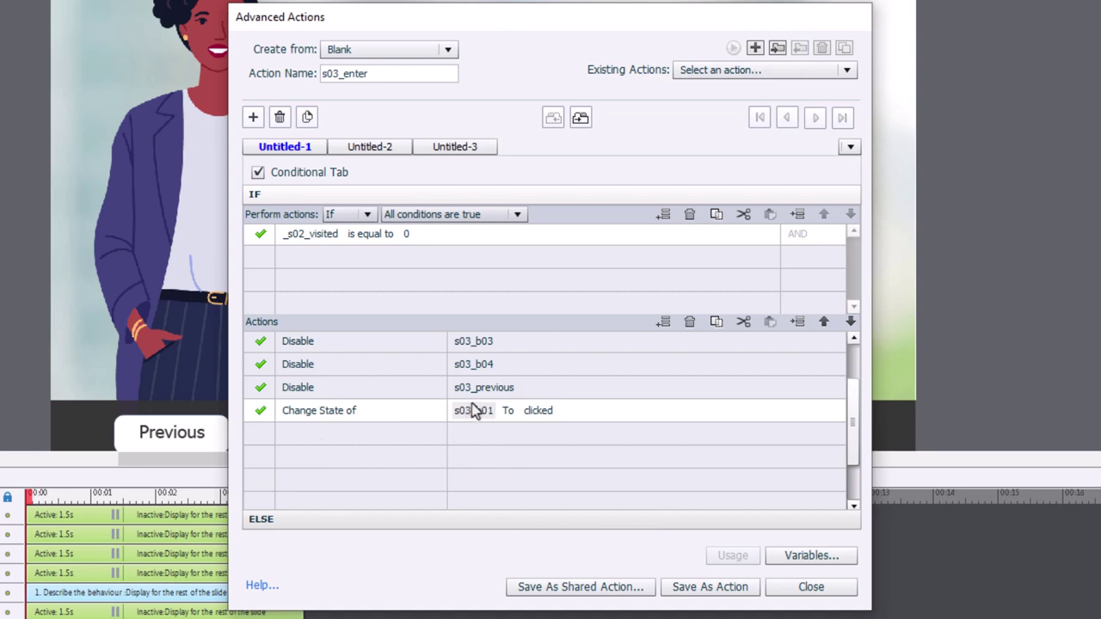
Add a Change State of action that sets s02_b01 to clicked.
click(313, 434)
click(315, 435)
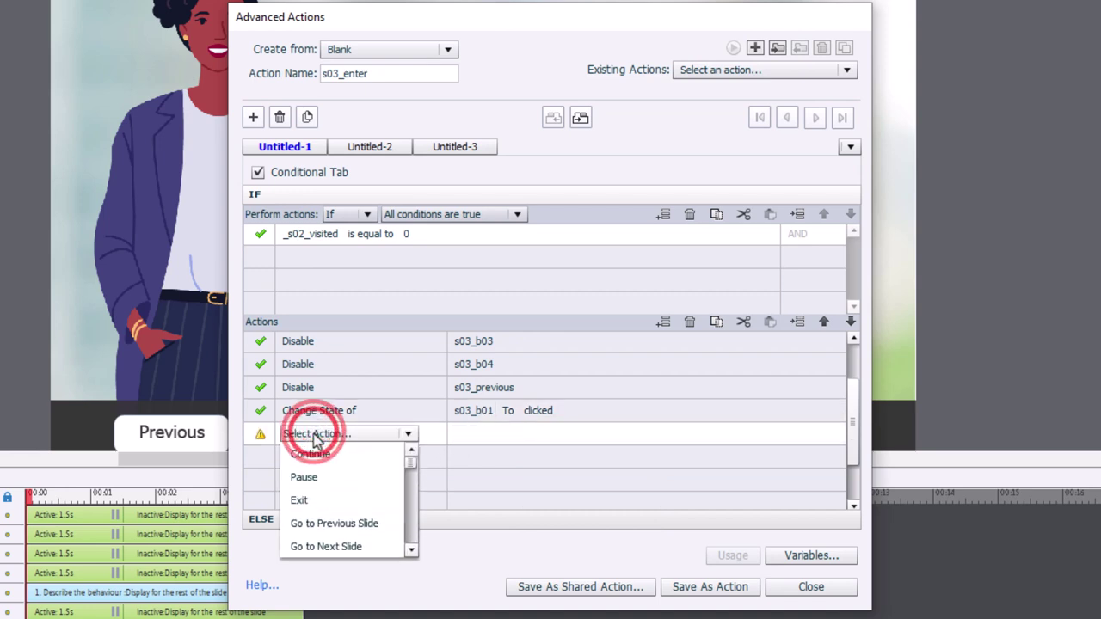
text(ch)
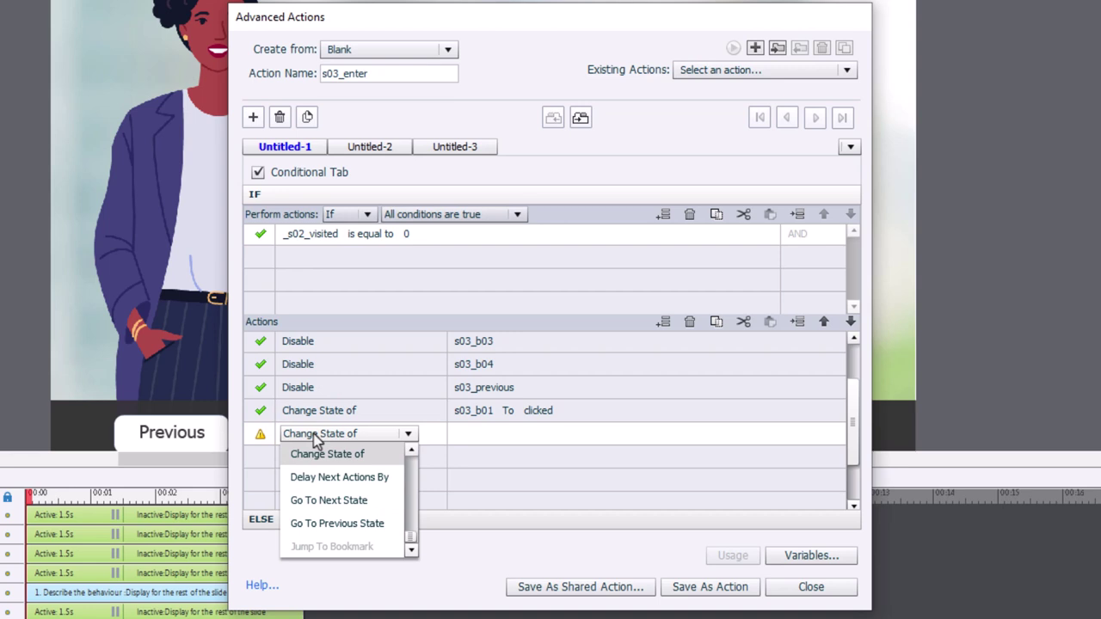
click(323, 454)
text(s)
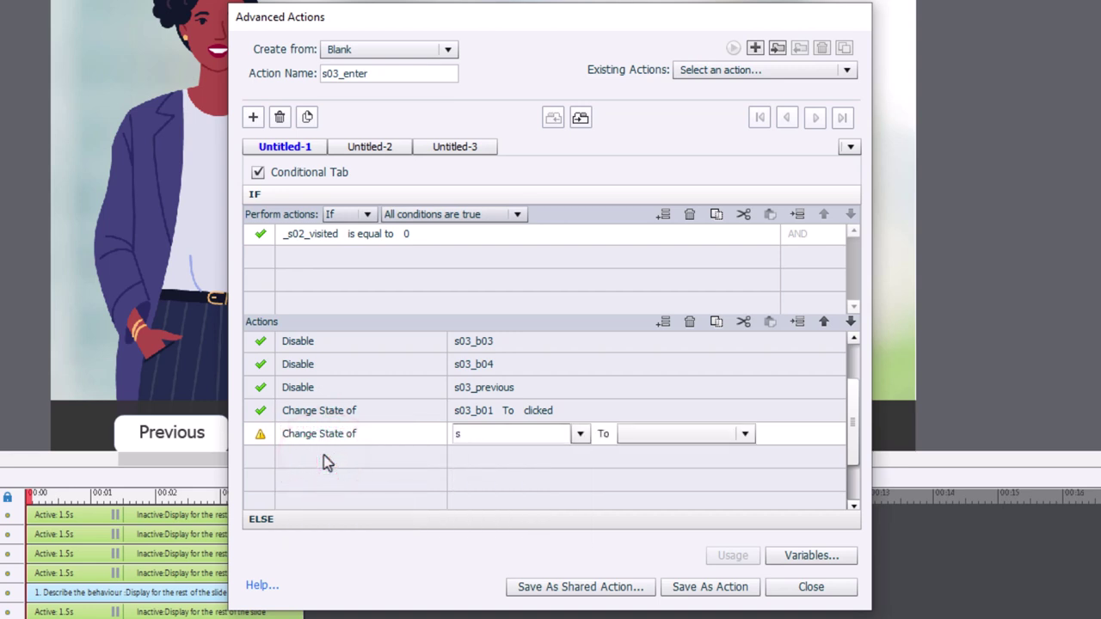
text(02_b01)
key(Return)
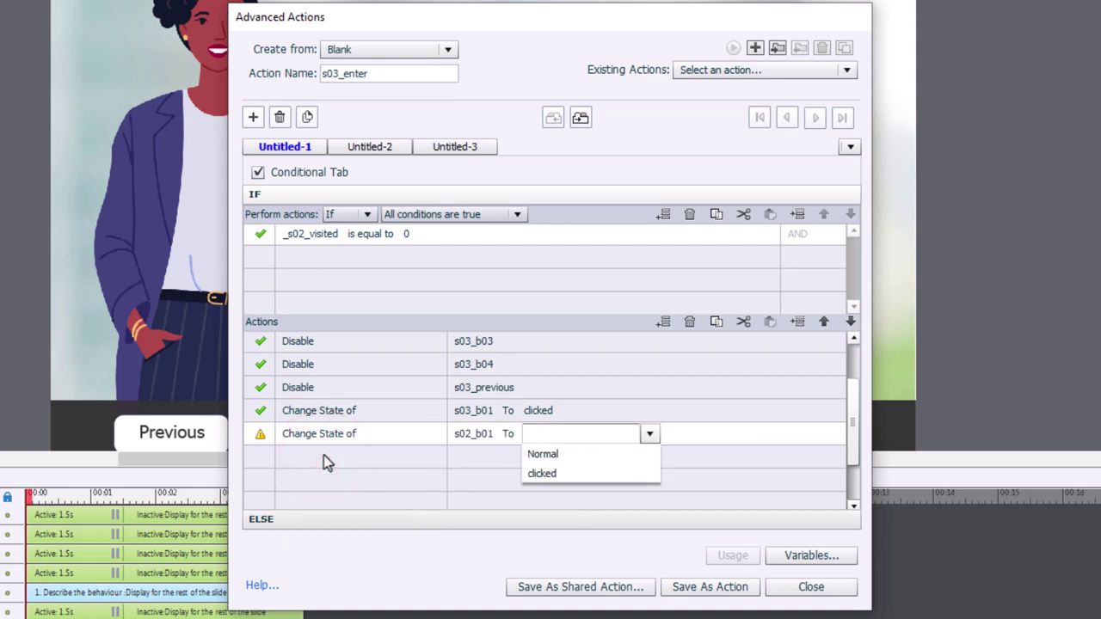
text(c)
key(Return)
Add a Change State of action that sets s04_b01 to clicked.
click(324, 456)
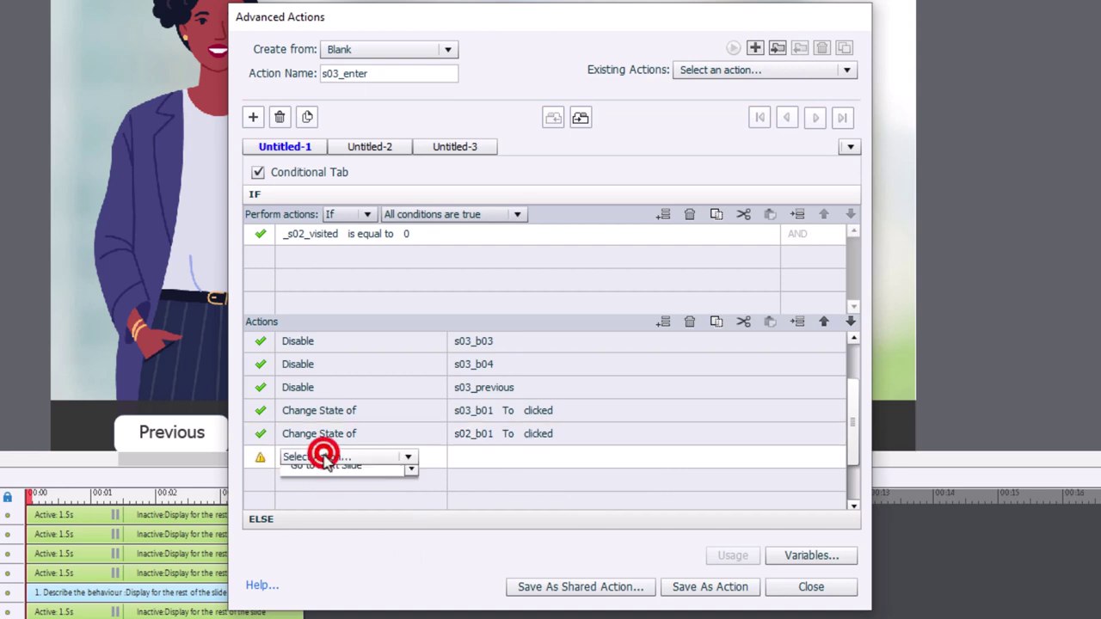
text(ch)
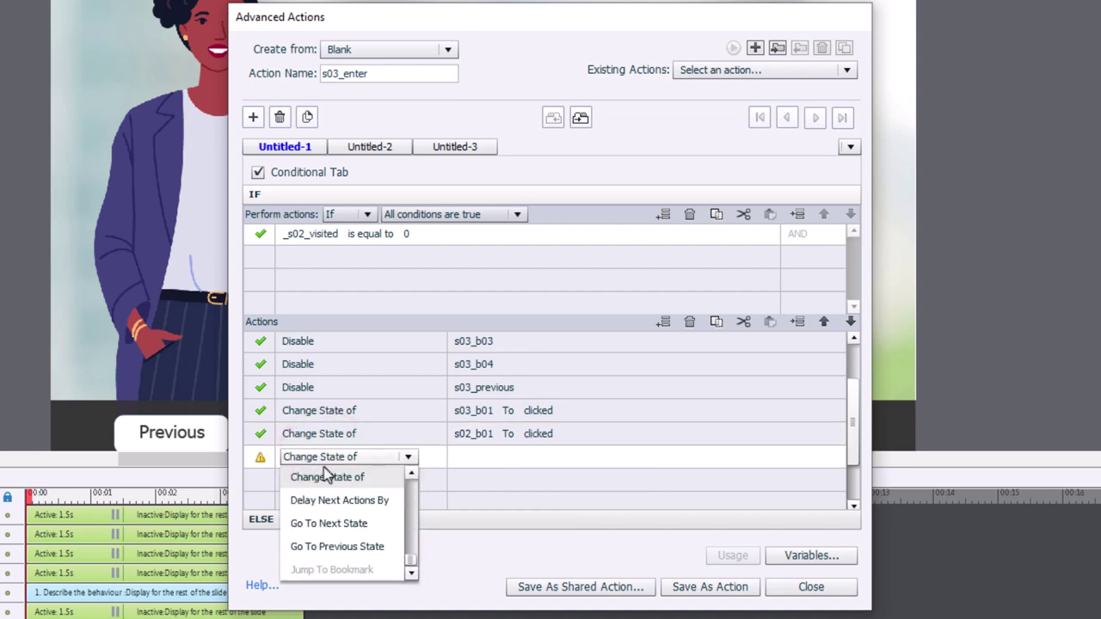
click(325, 476)
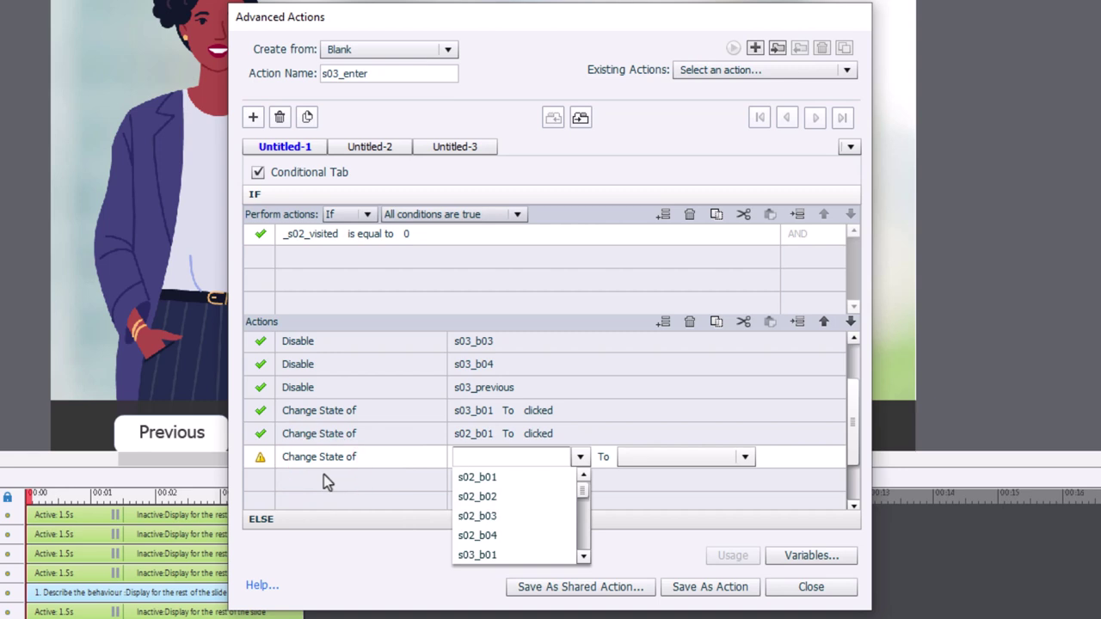
text(s04)
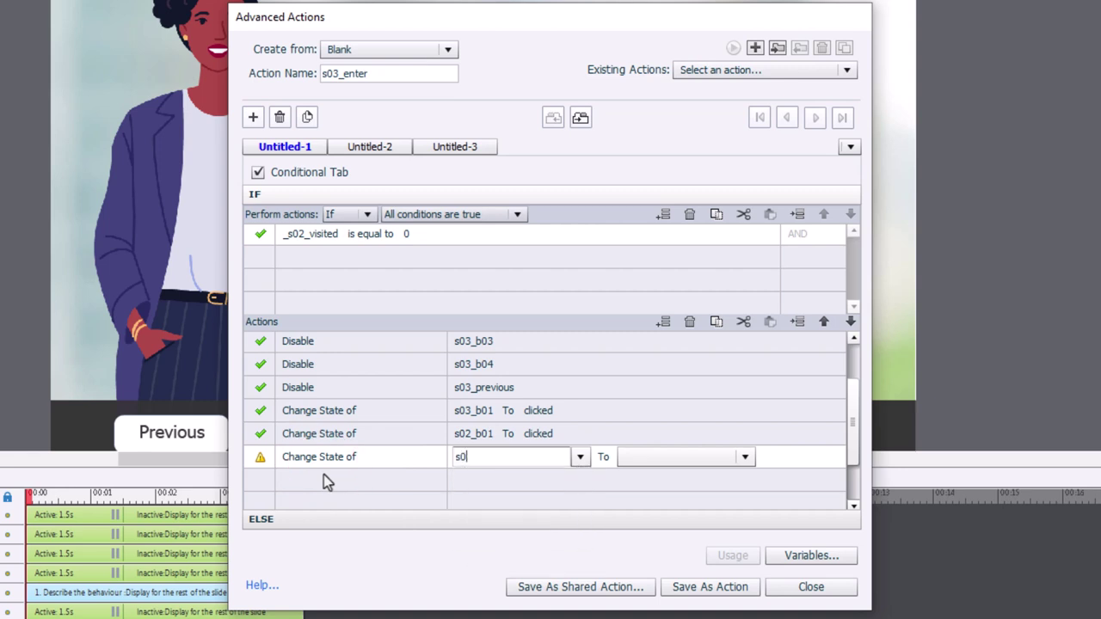
key(Down)
key(Down)
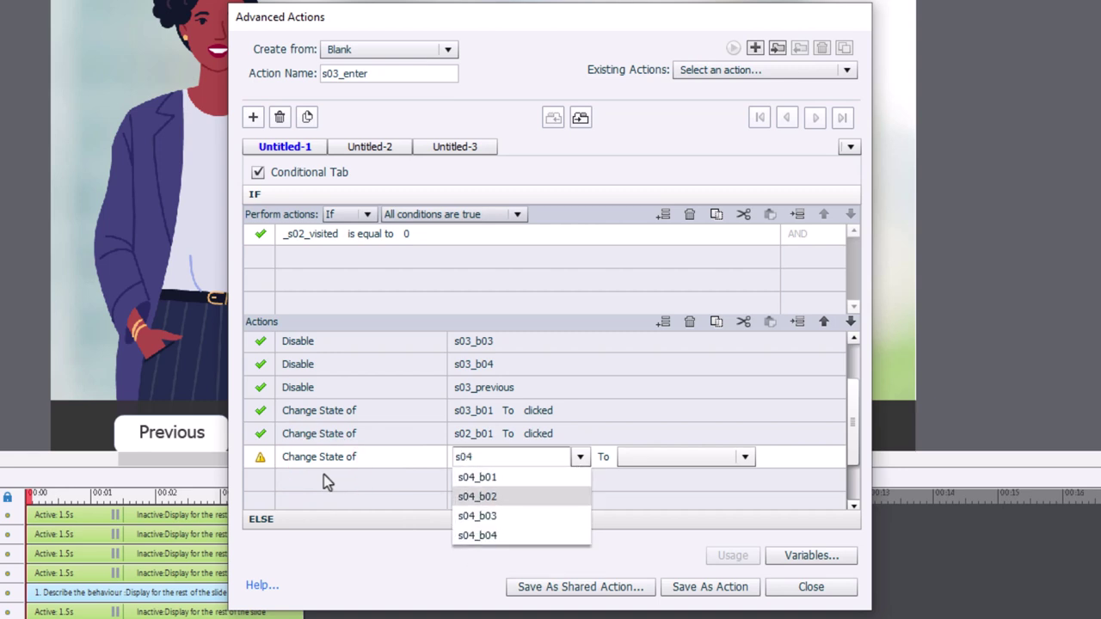
key(Up)
key(Return)
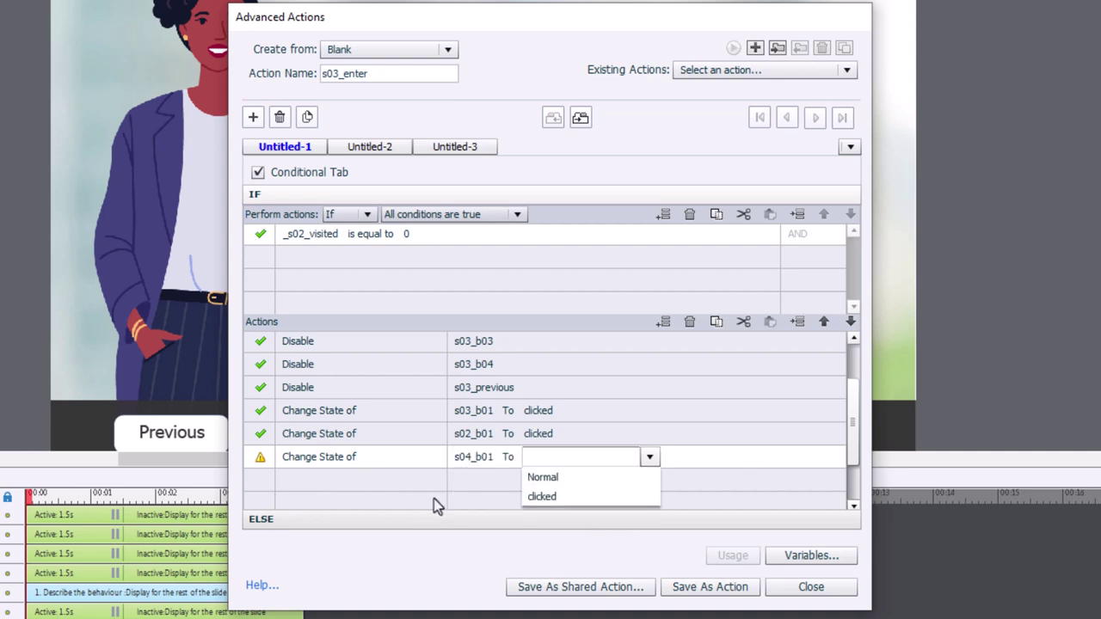
click(533, 494)
Add a Change State of action that sets s05_b01 to clicked.
click(320, 480)
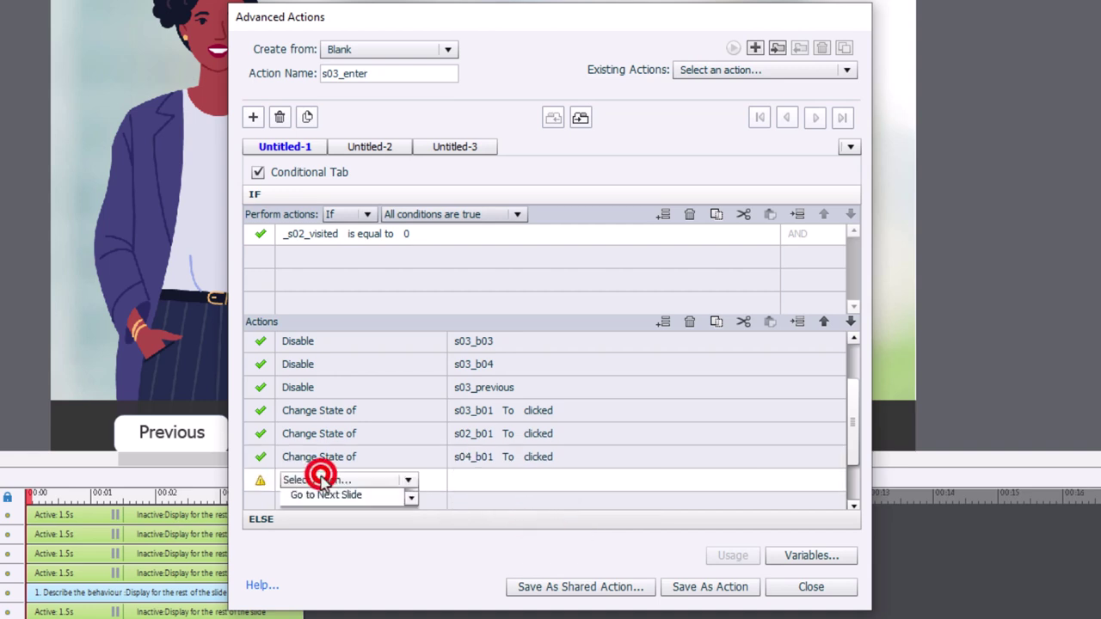
text(ch)
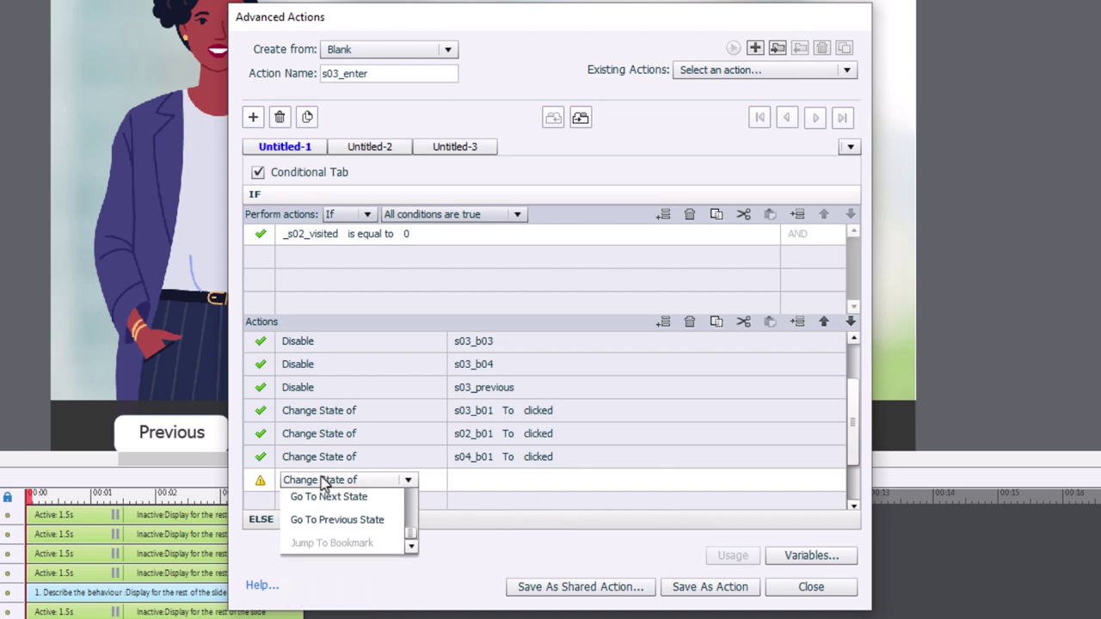
key(Return)
text(s05)
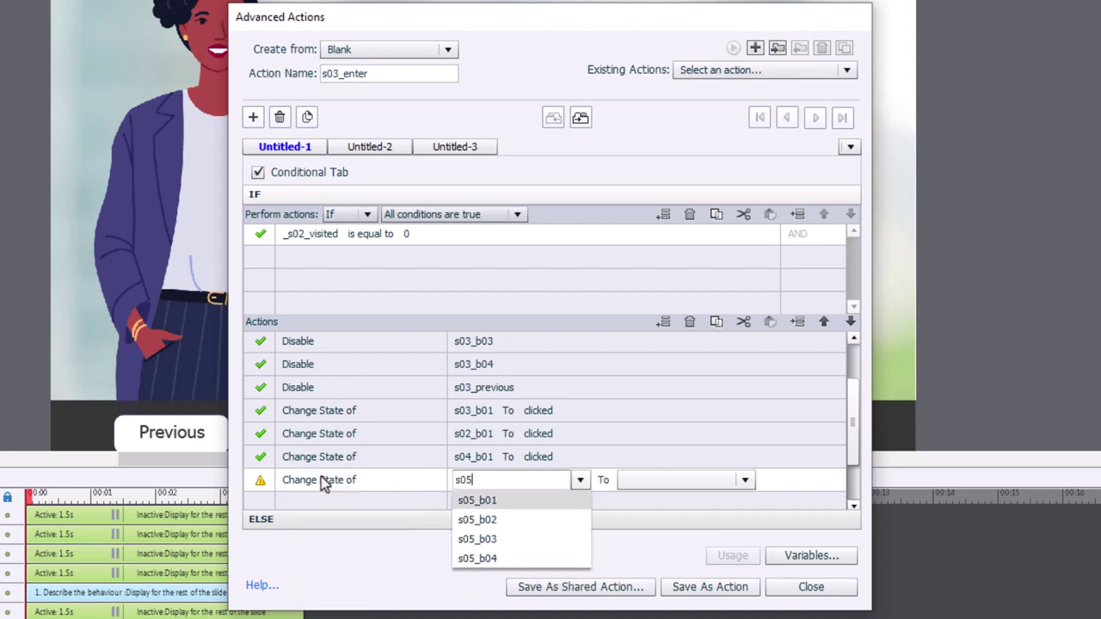
key(Return)
key(Down)
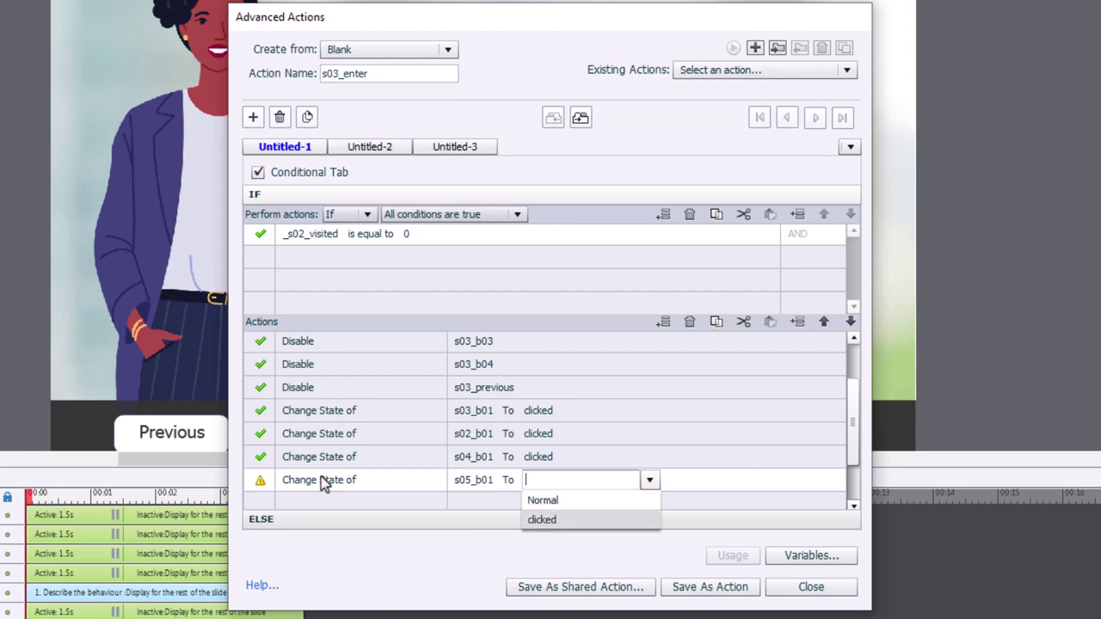
key(Return)
Add a Change State of action that sets s06_b01 to clicked.
click(305, 502)
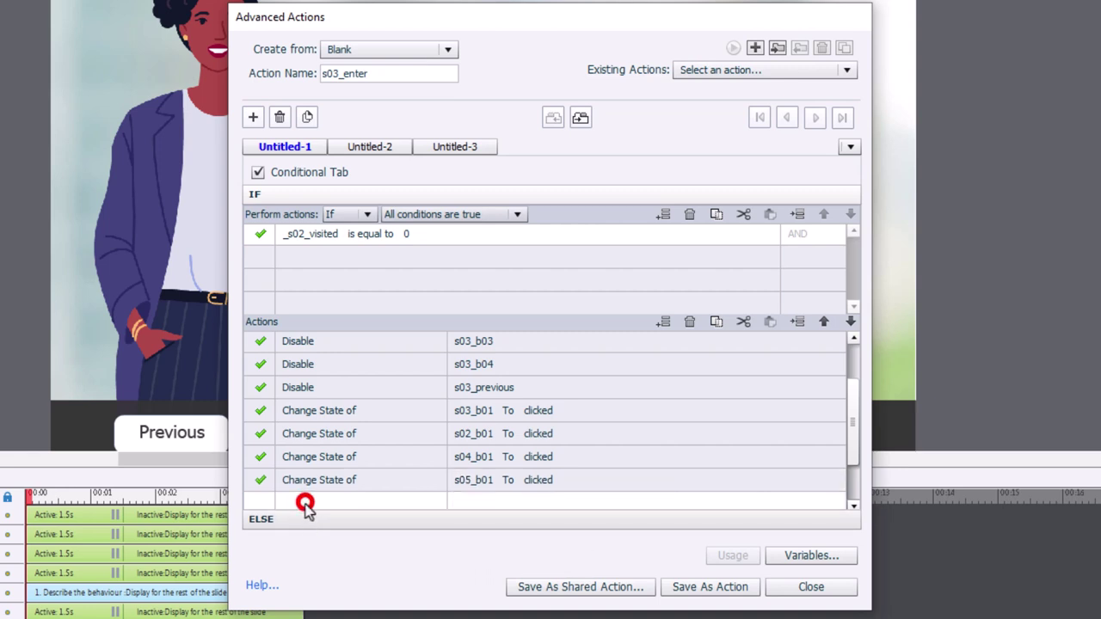
click(307, 507)
text(ch)
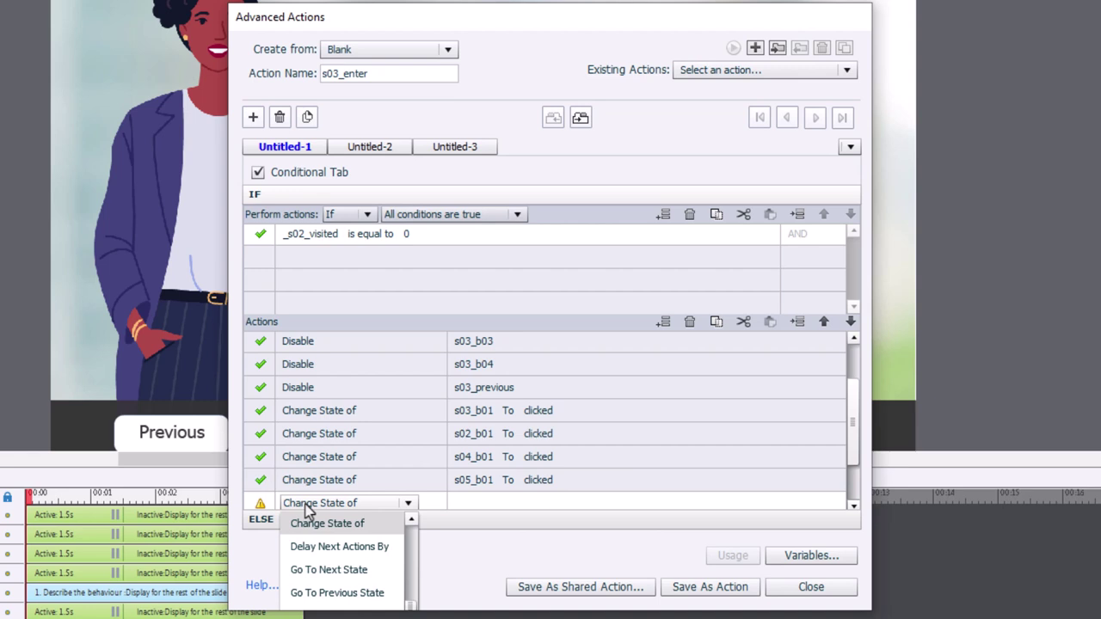
key(Return)
key(Down)
key(Down)
key(Down)
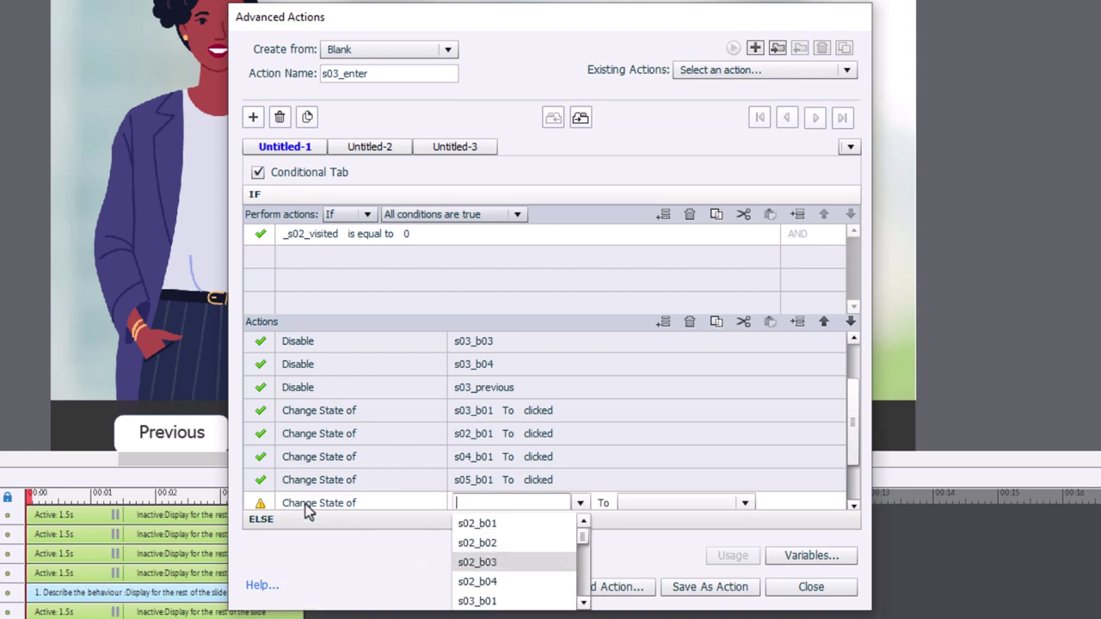
text(b01)
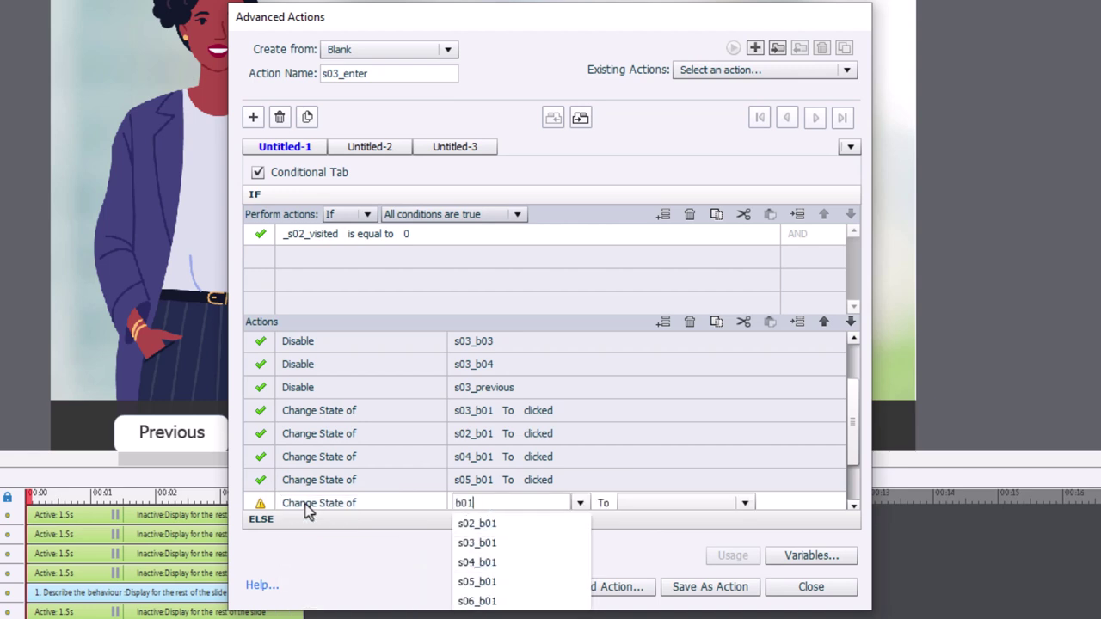
key(Down)
key(Down)
key(Return)
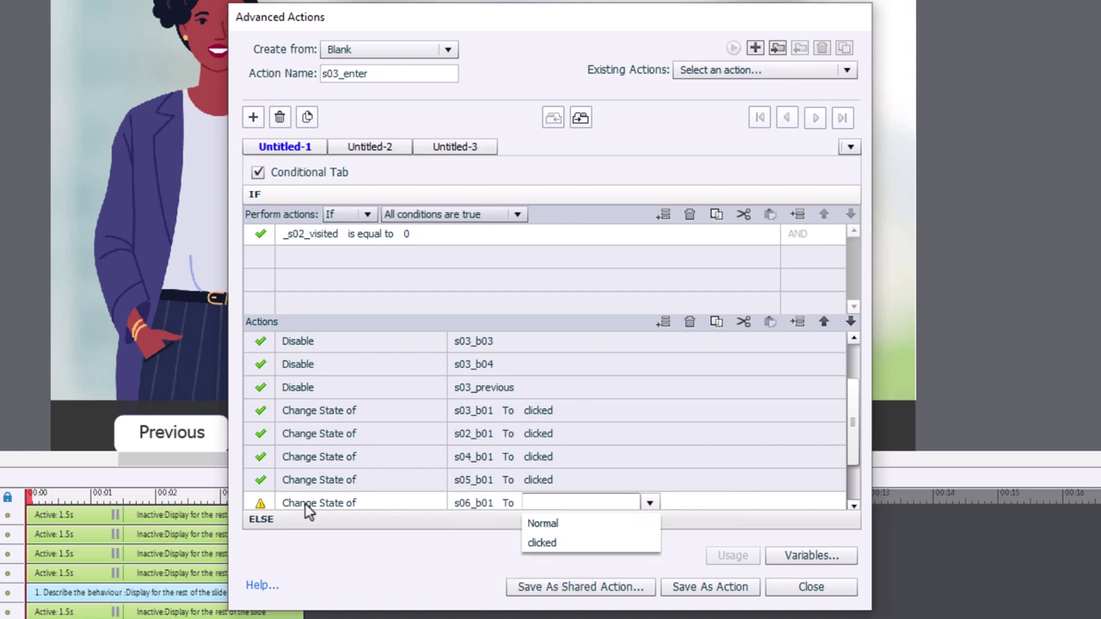
click(544, 543)
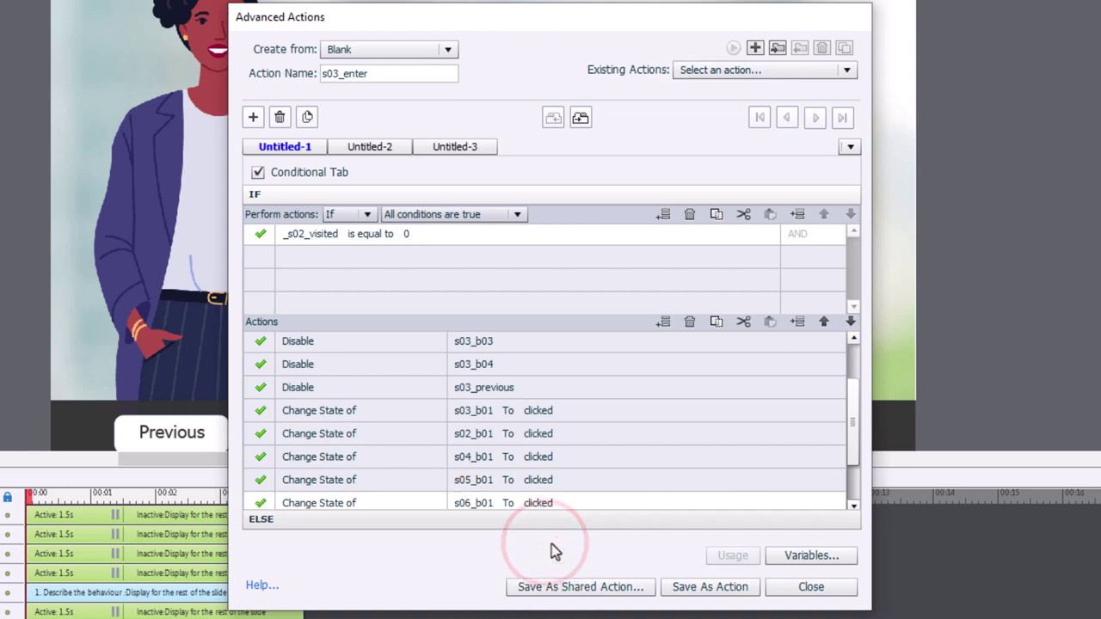
Add a Delay Next Actions By action with a literal value of 4.3 seconds, matching the slide's duration.
scroll(668, 435, down, 2)
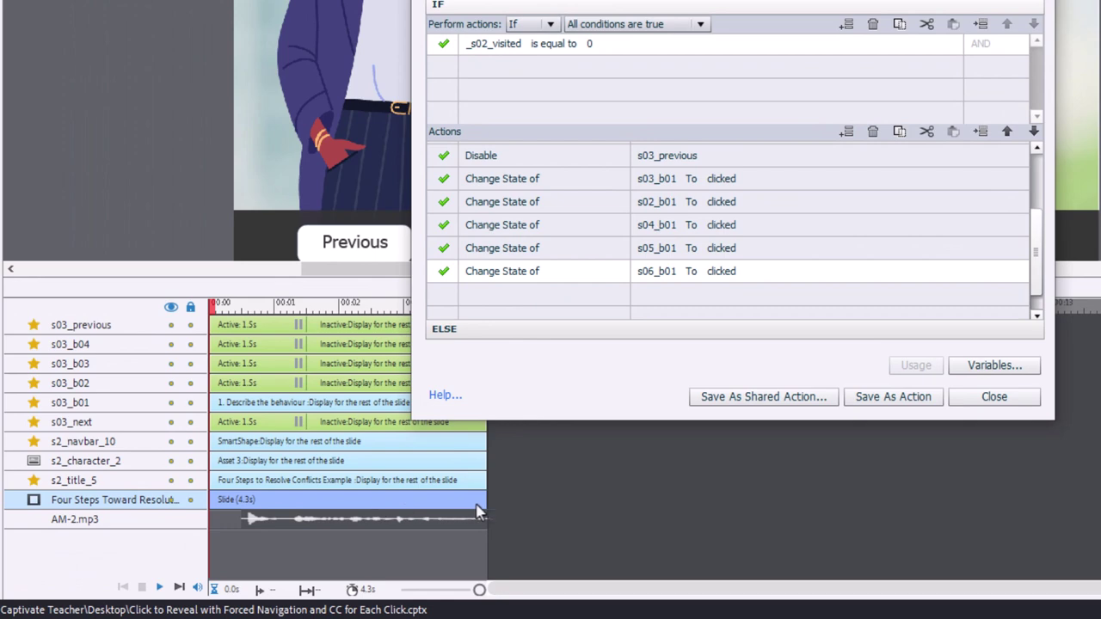
click(483, 294)
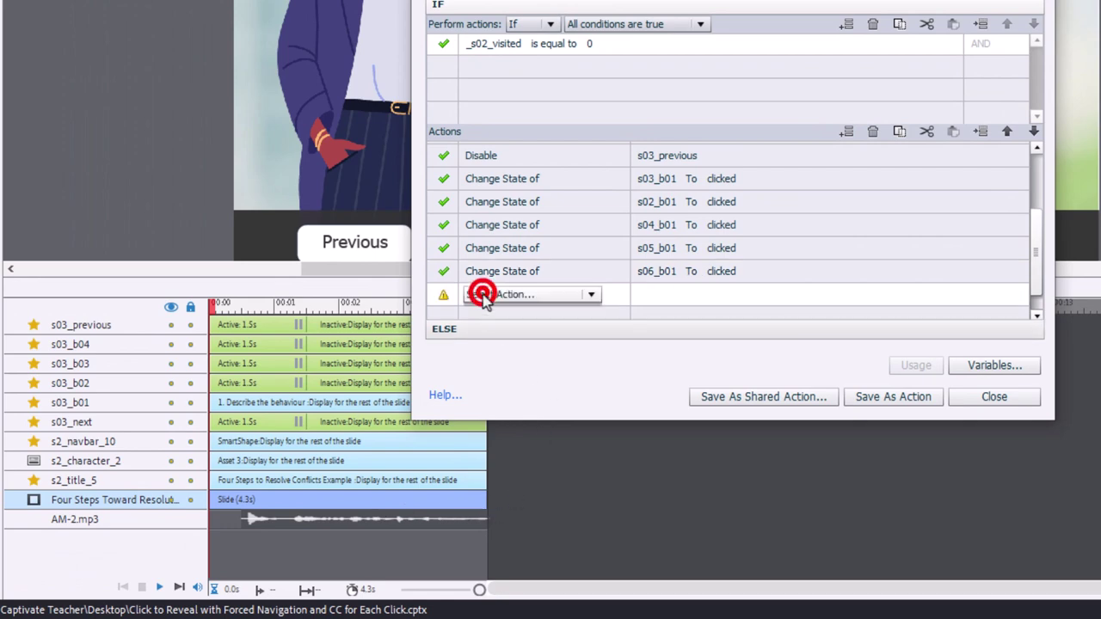
click(483, 294)
key(d)
key(d)
key(d)
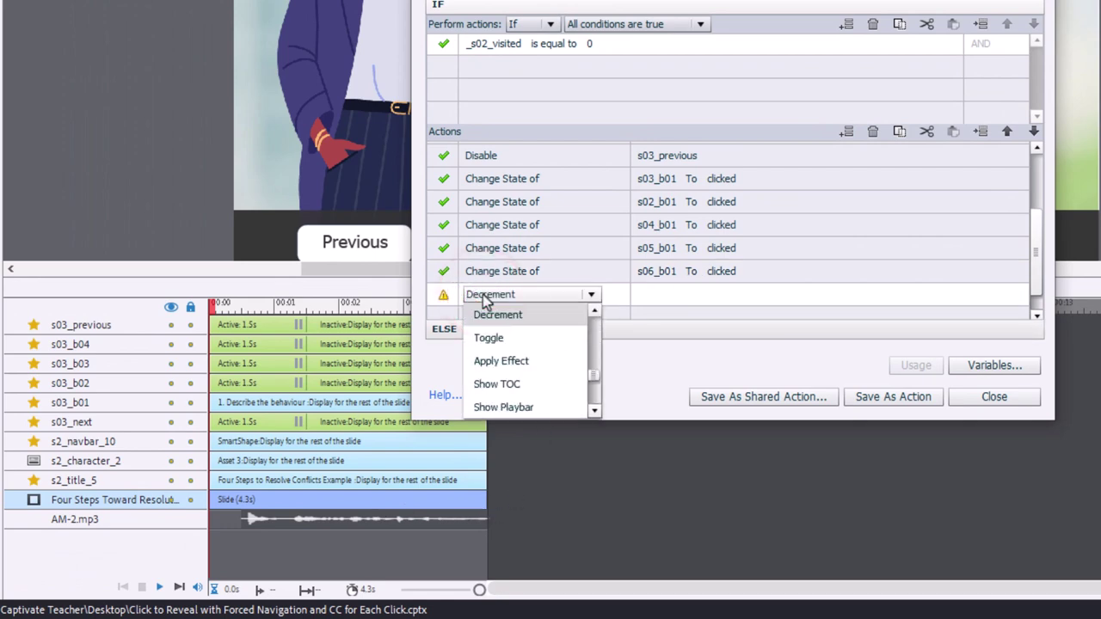
click(496, 339)
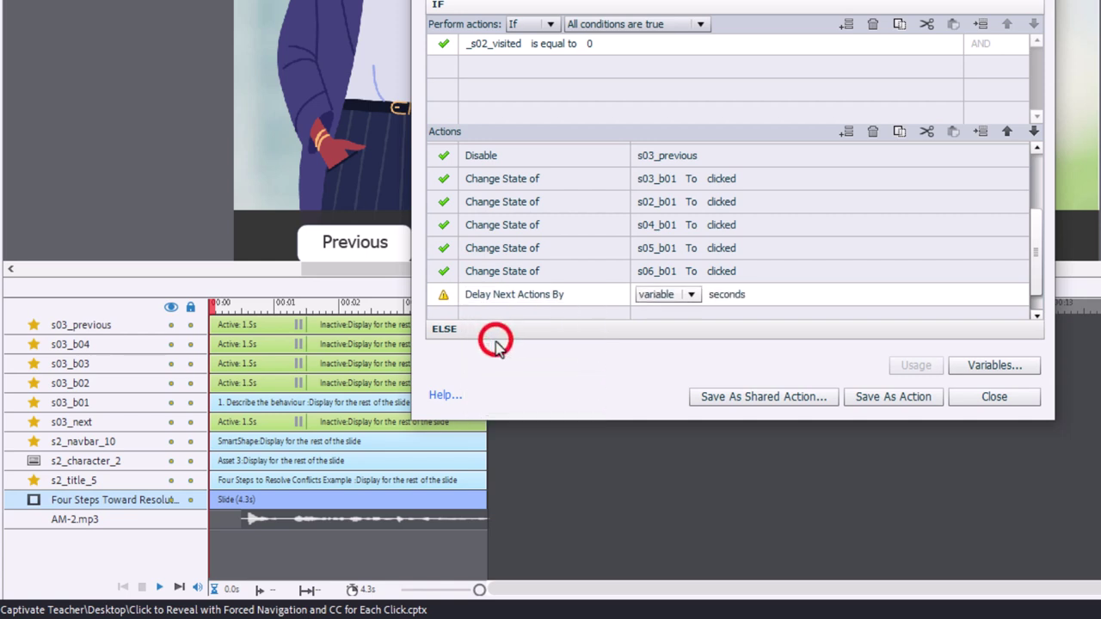
click(668, 294)
click(670, 325)
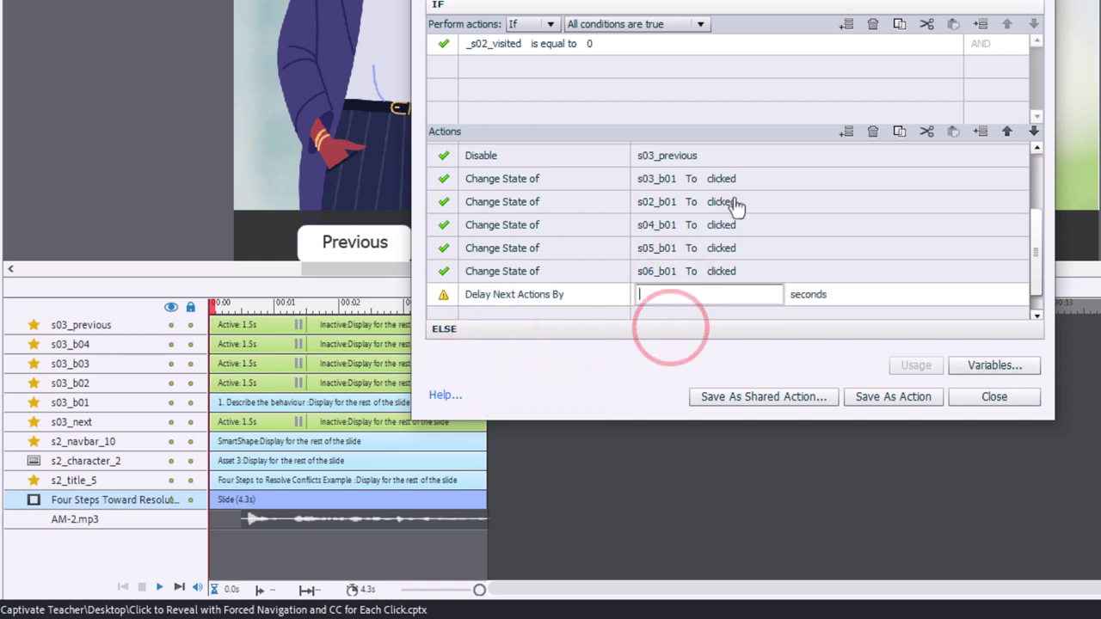
text(4.3)
key(Return)
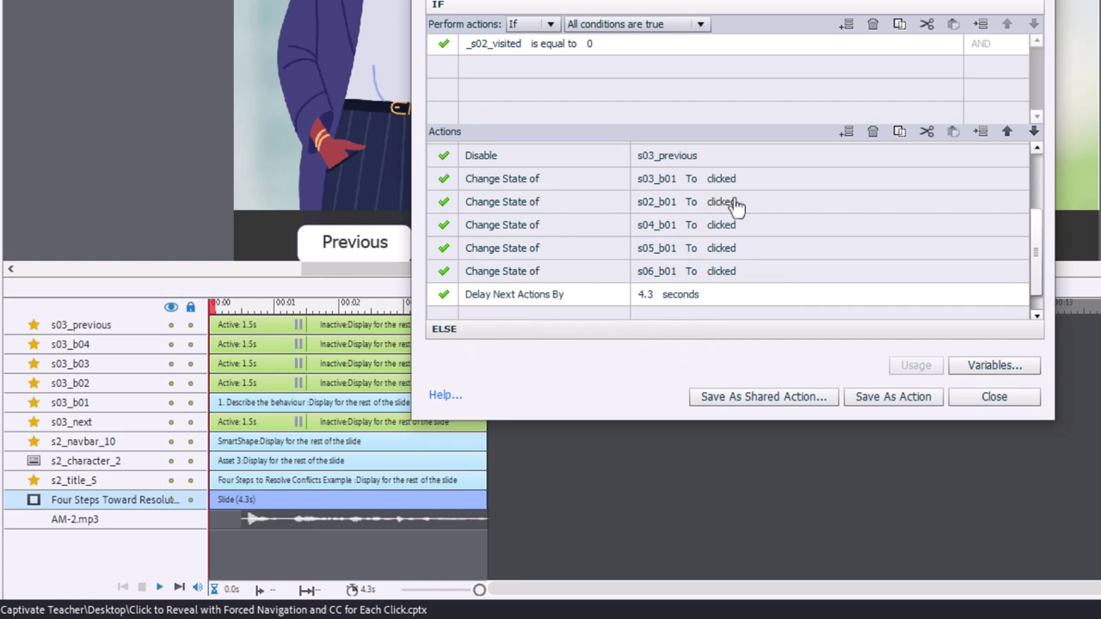
Add an Enable action for s03_b01 after the 4.3-second delay in the s03_enter action.
scroll(888, 207, down, 1)
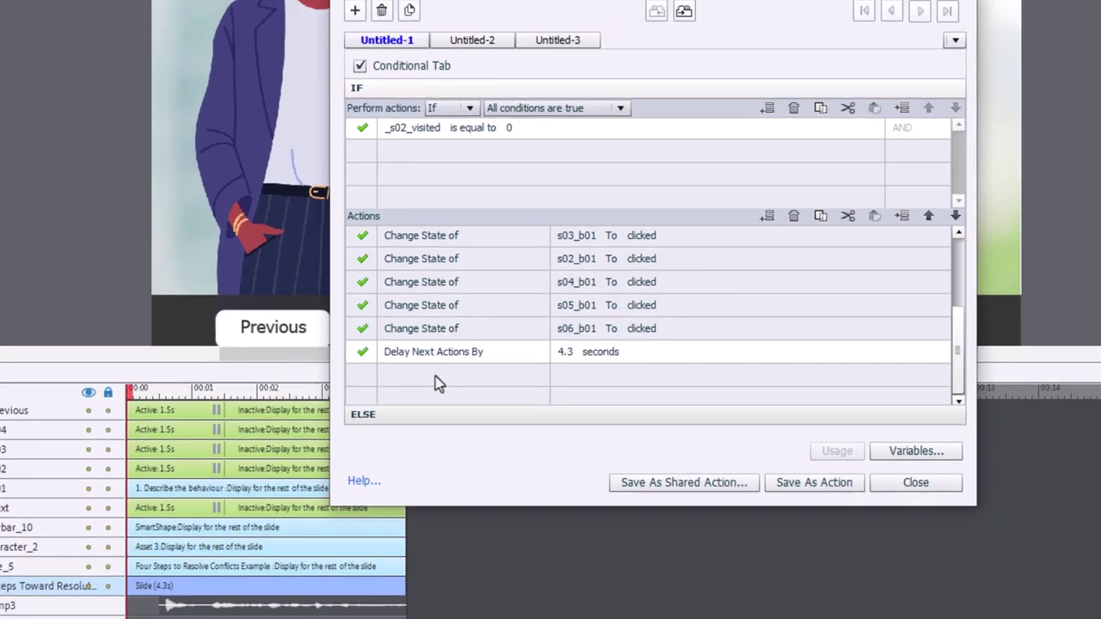
click(516, 291)
text(en)
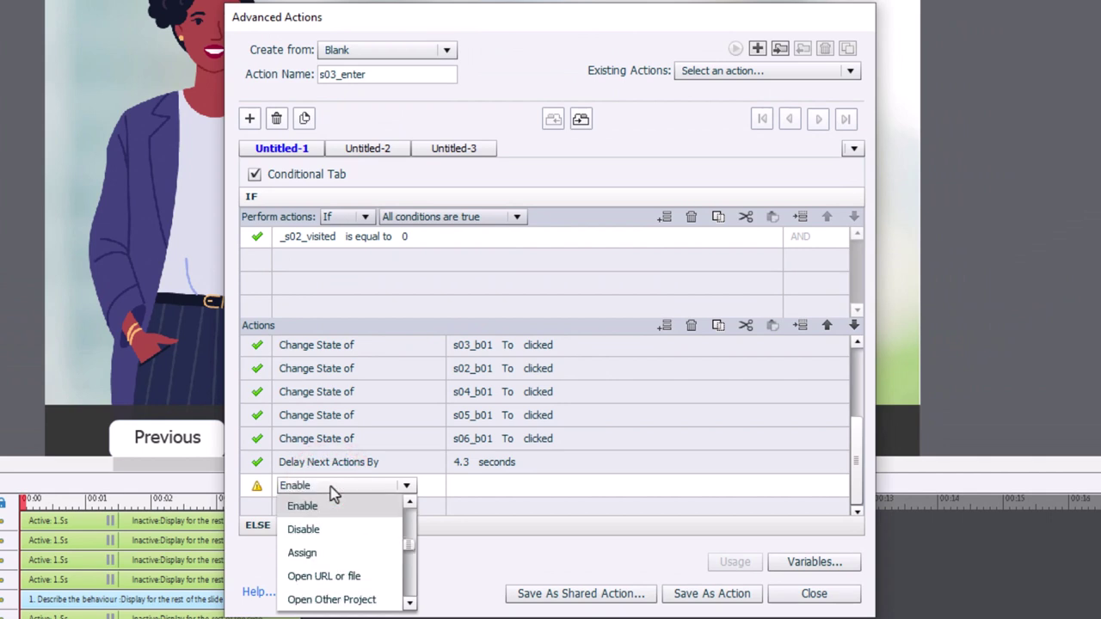
click(320, 497)
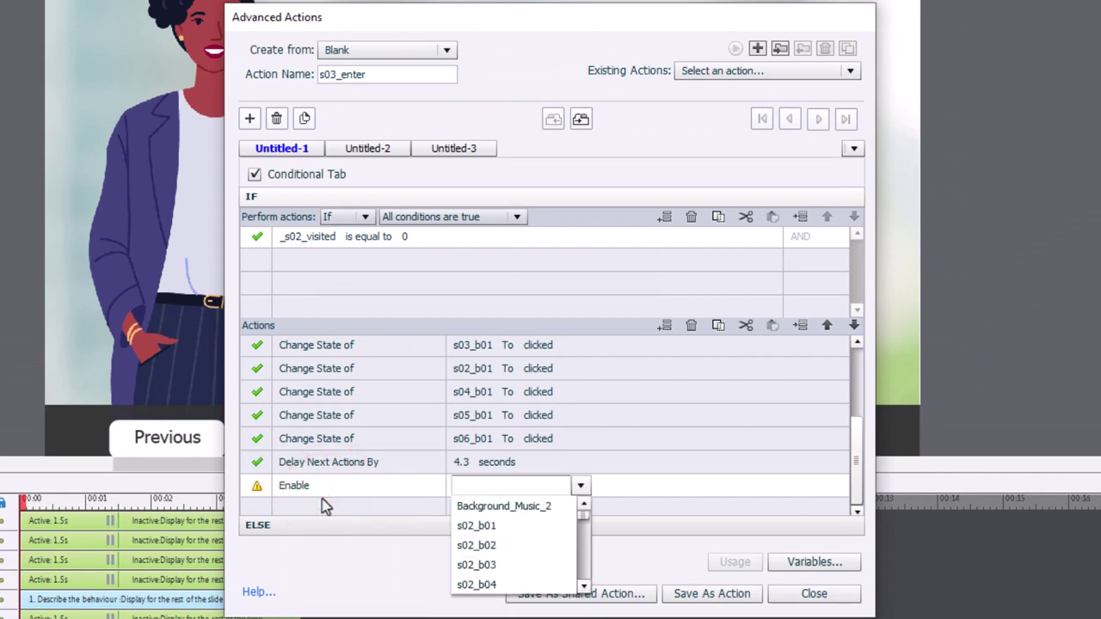
text(s03)
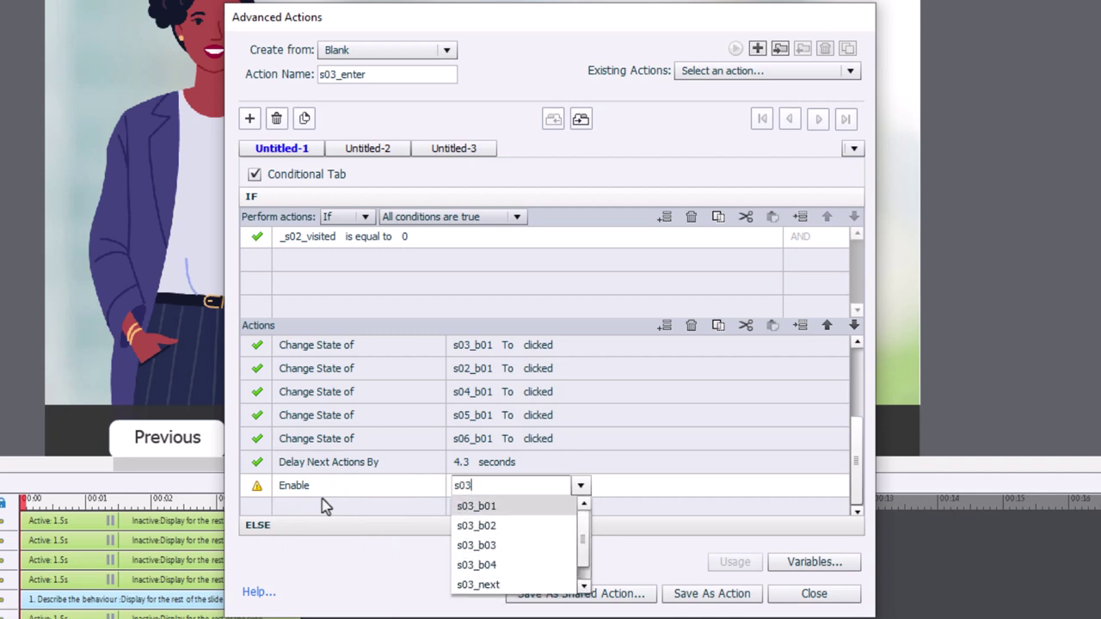
key(Return)
Add an Enable action for s03_b02 below the one for s03_b01.
click(322, 507)
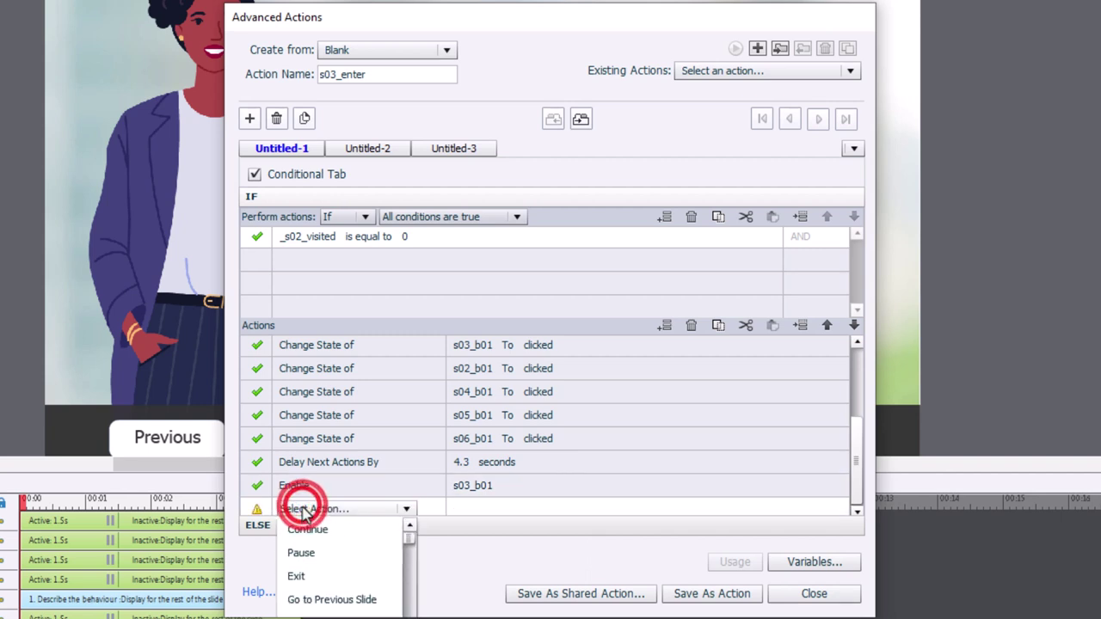
text(en)
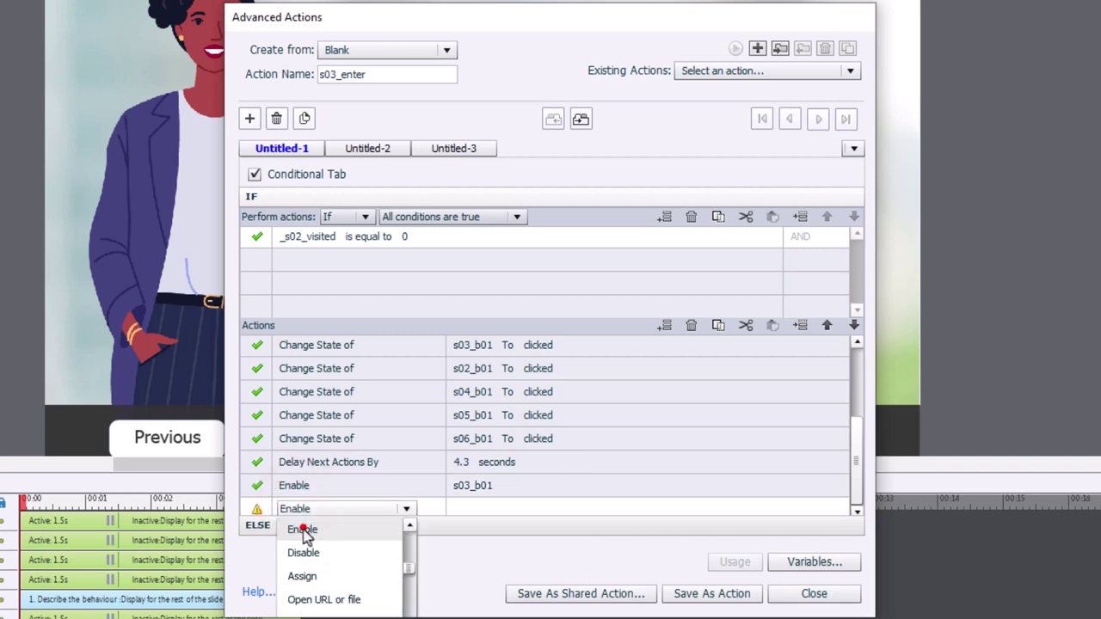
click(303, 528)
text(s03)
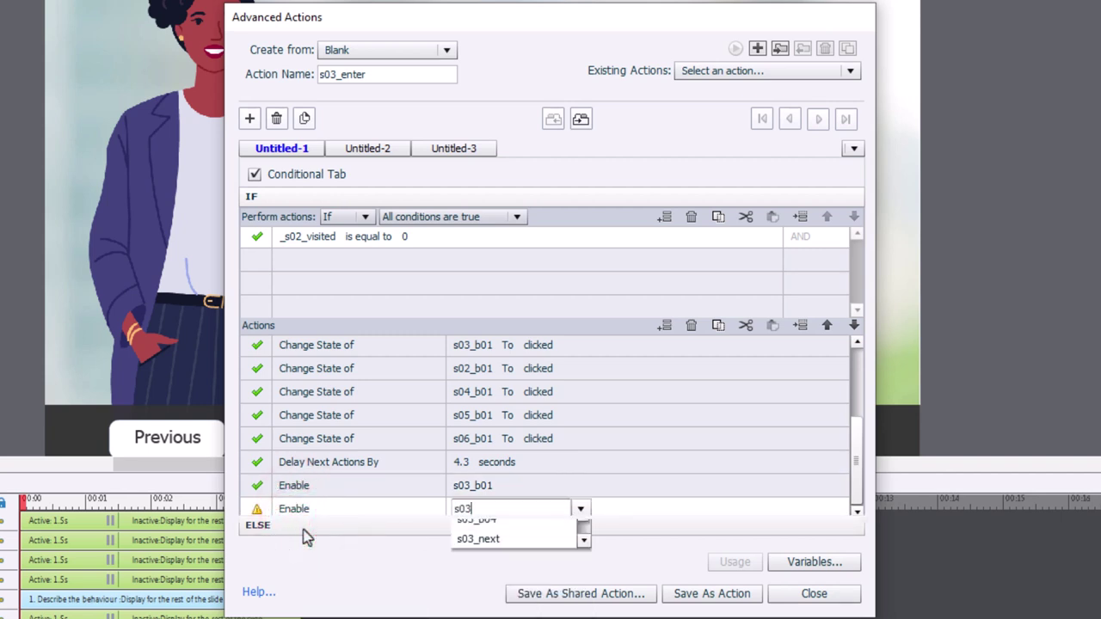
key(Return)
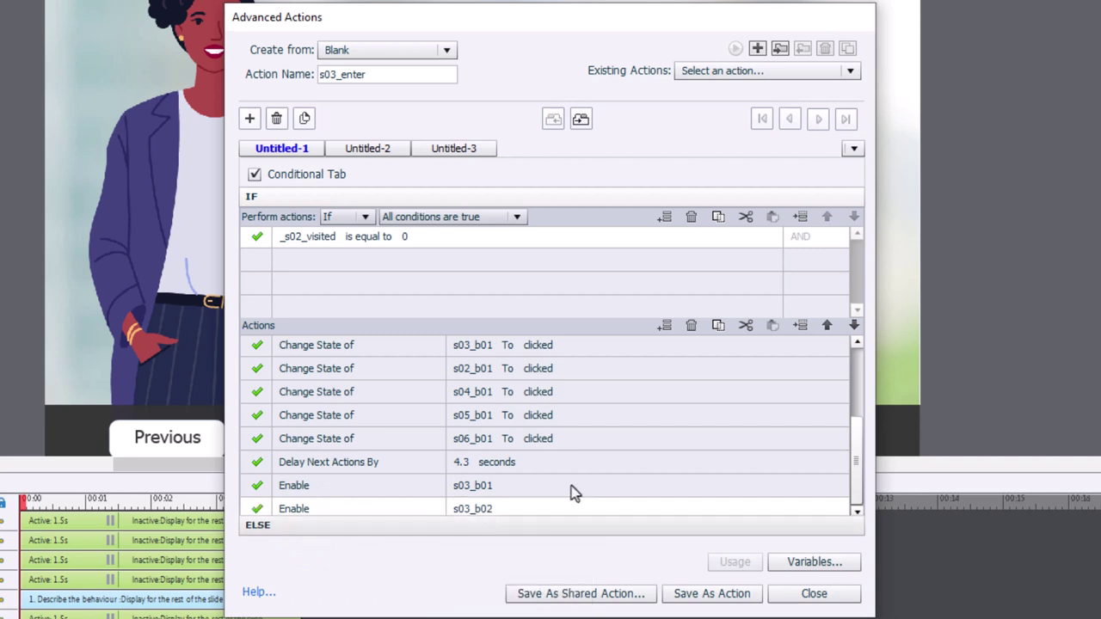
Add three more action rows and set the first of them to Enable s03_b03.
click(663, 327)
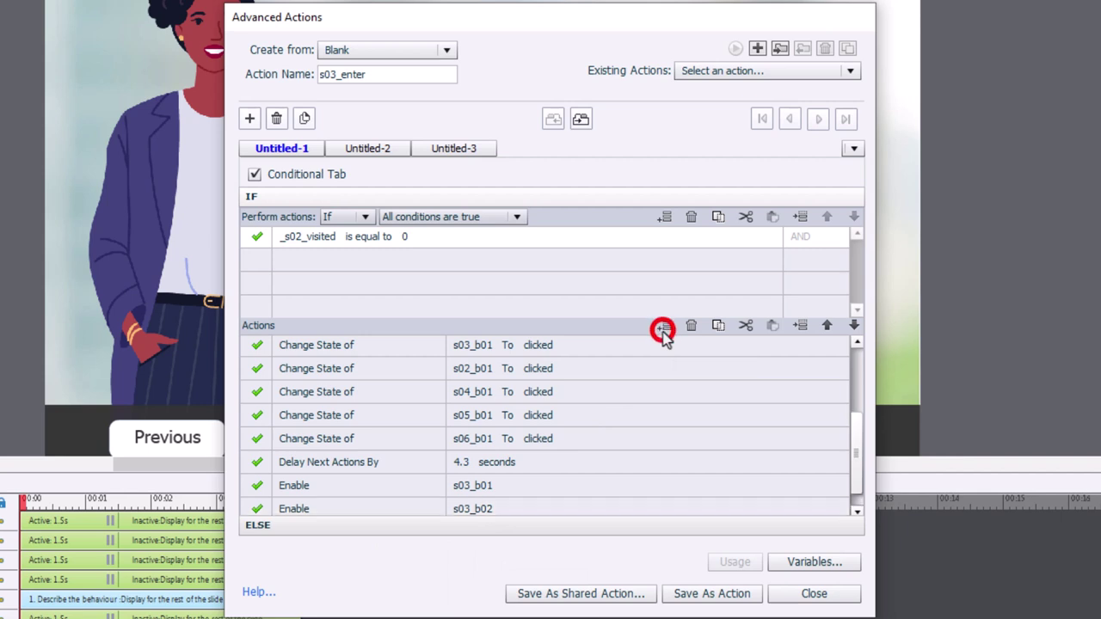
click(663, 326)
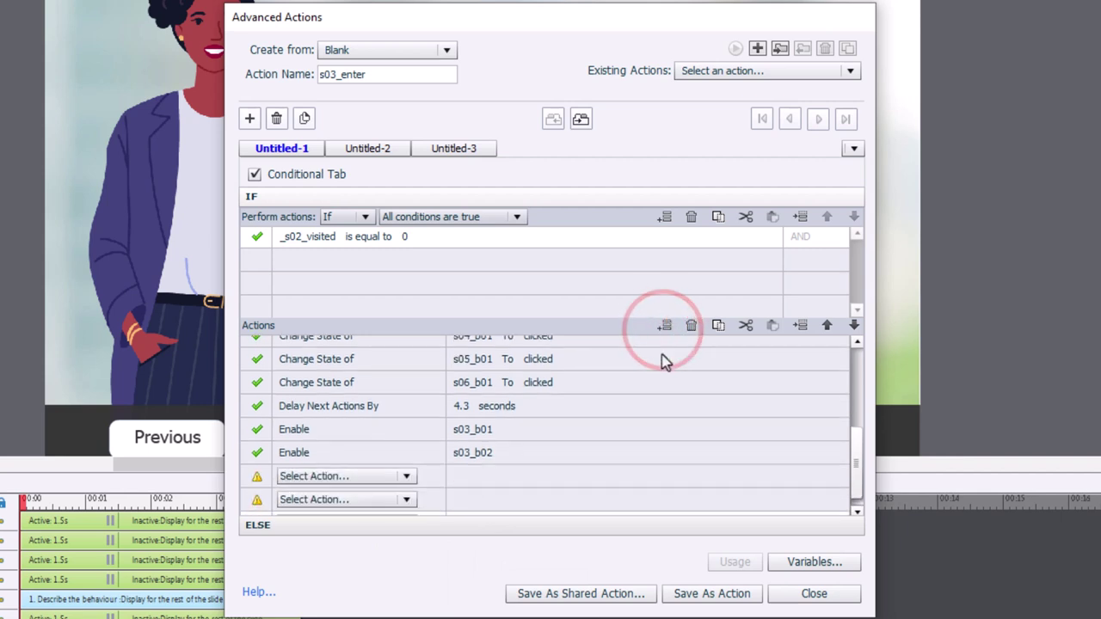
click(663, 327)
click(370, 462)
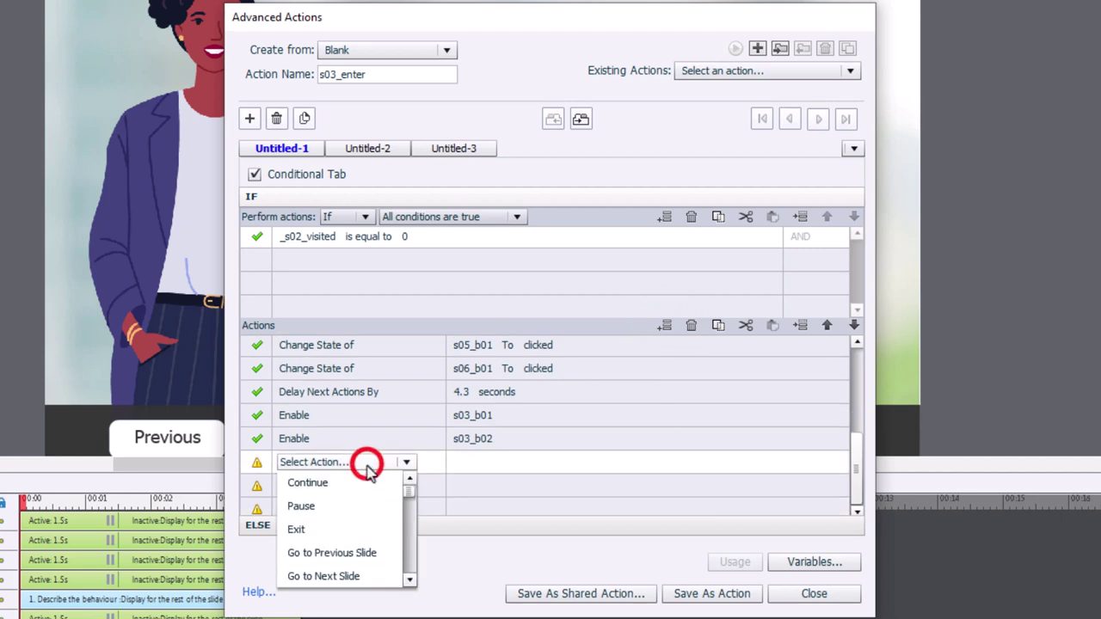
scroll(365, 509, down, 4)
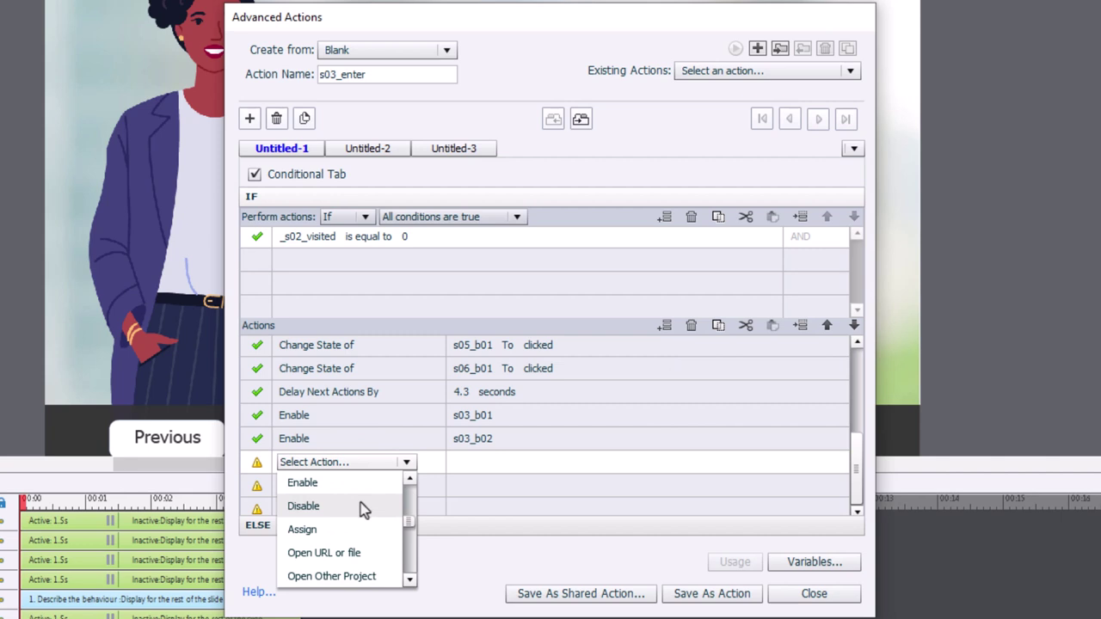
click(307, 484)
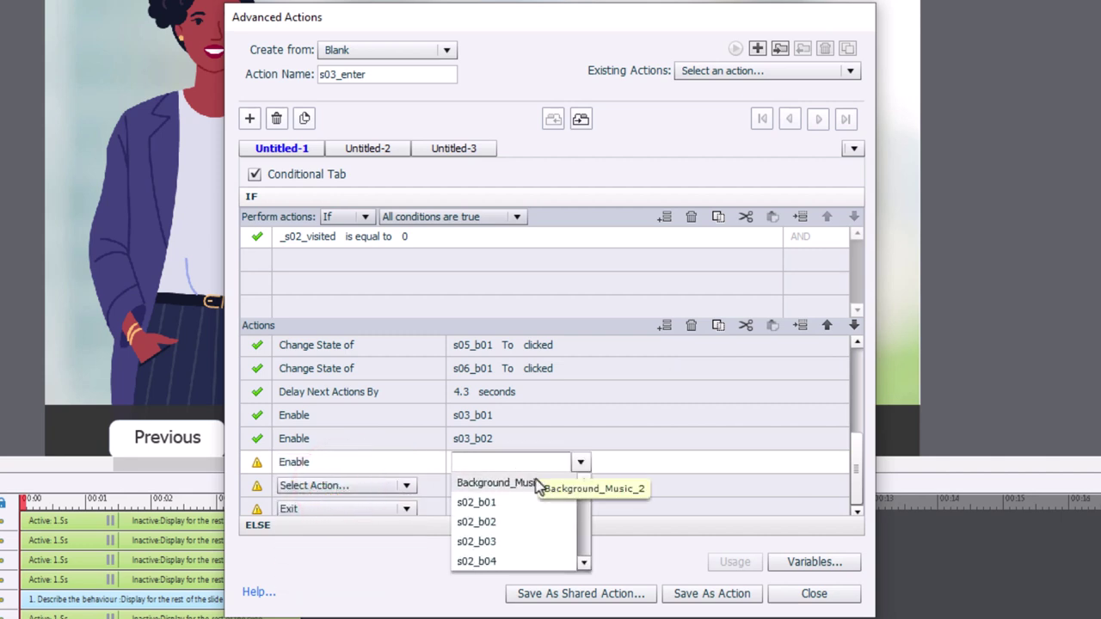
scroll(512, 522, down, 1)
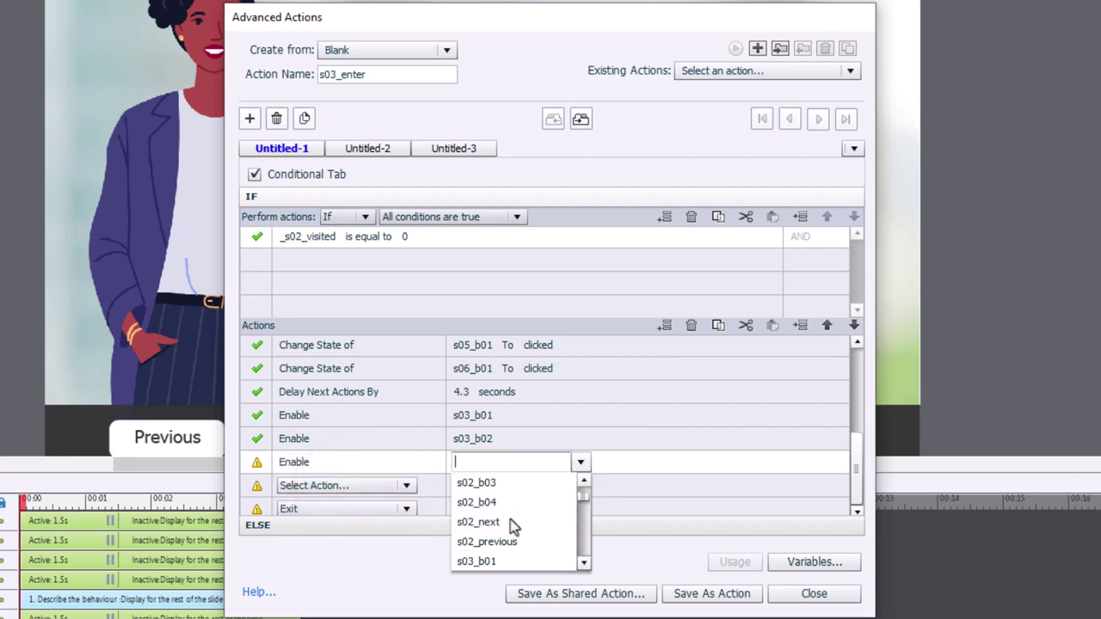
scroll(510, 520, down, 1)
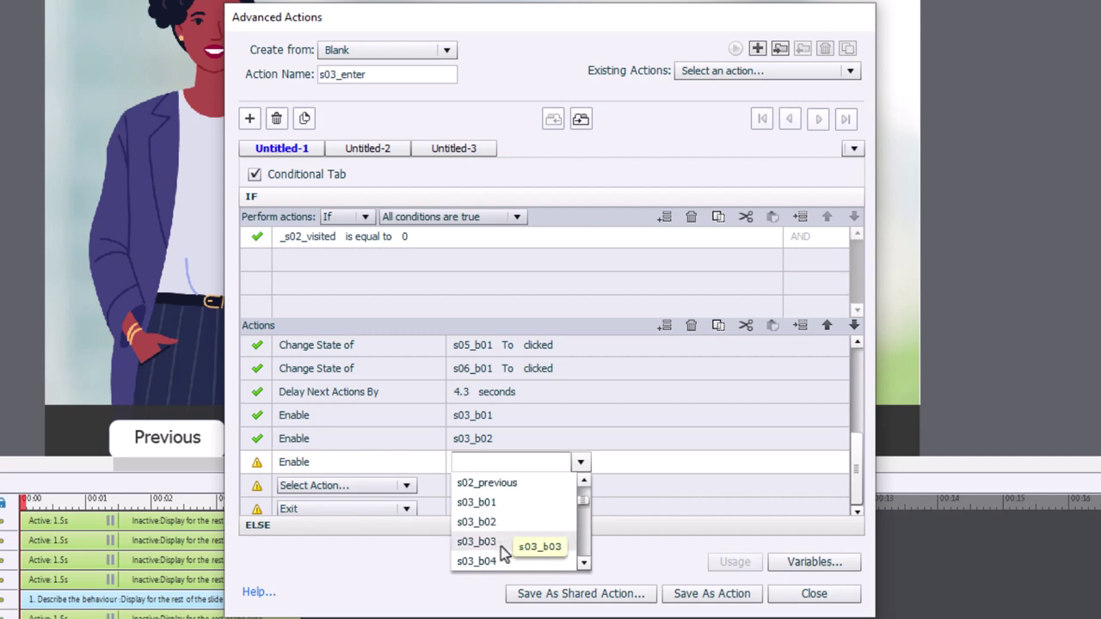
click(503, 547)
Set the next empty action row to Enable s03_b04.
click(318, 486)
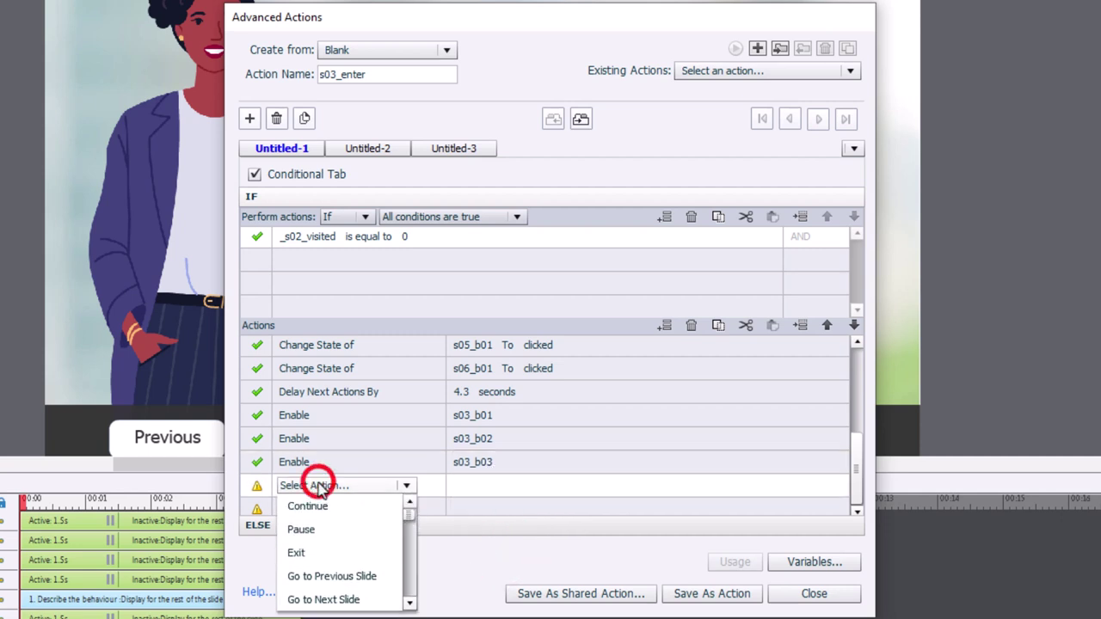
scroll(339, 508, down, 3)
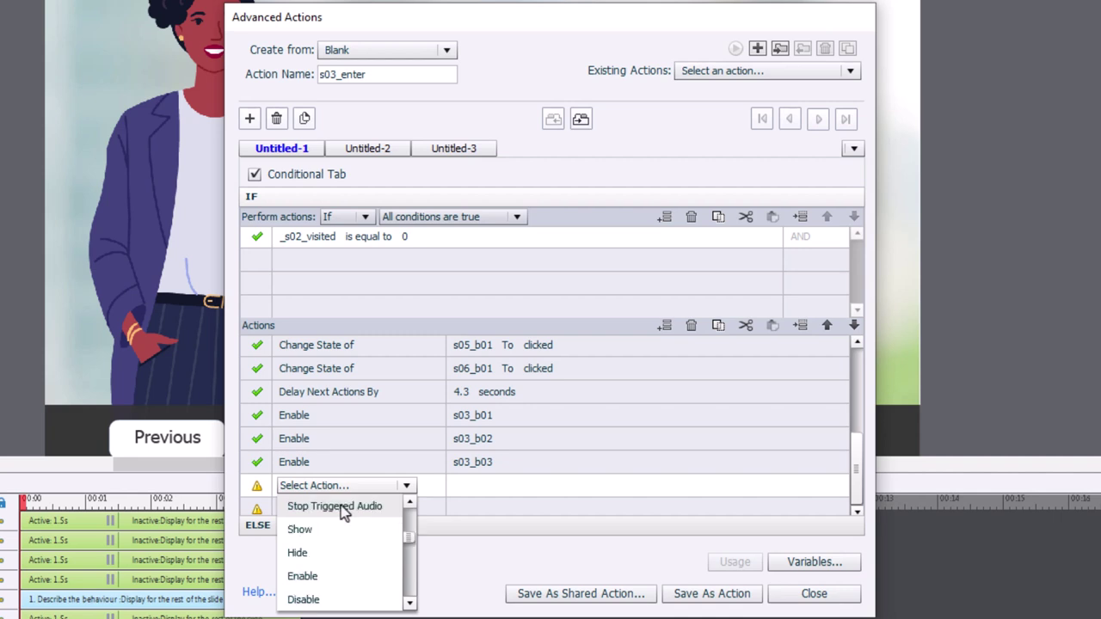
click(318, 577)
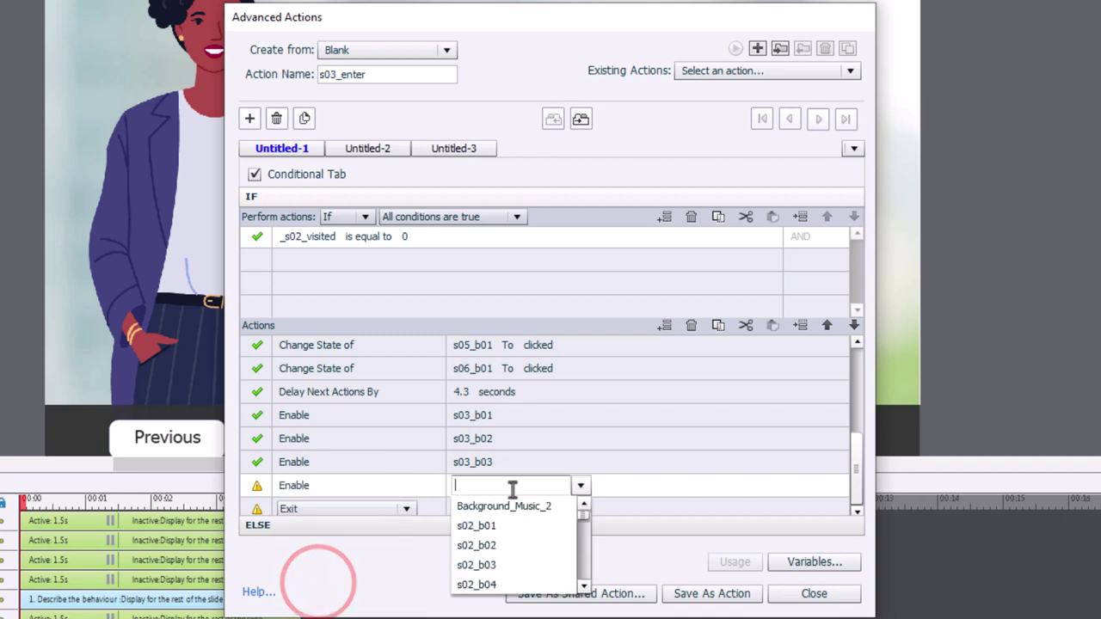
text(s03)
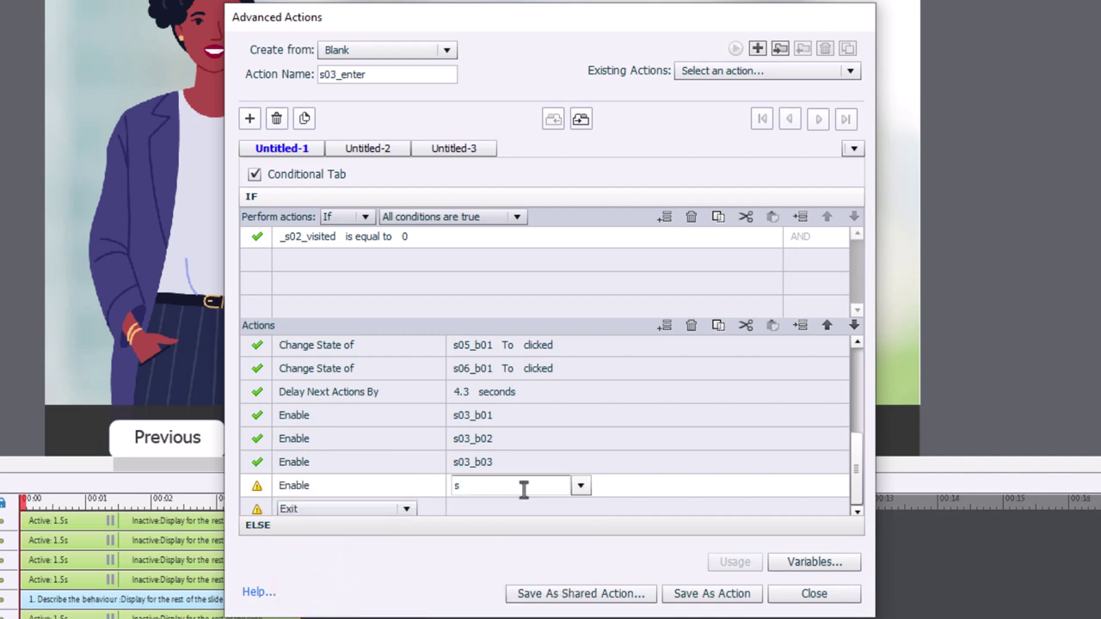
key(Down)
key(Down)
key(Down)
key(Return)
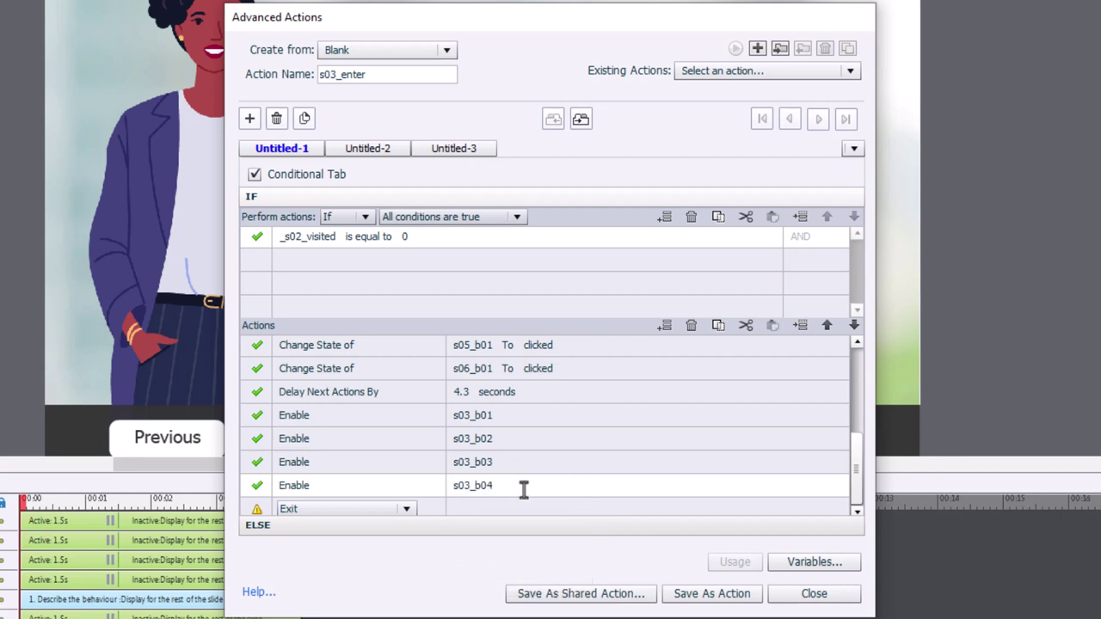
Change the last action row from Exit to Enable with s03_previous as its target.
click(396, 510)
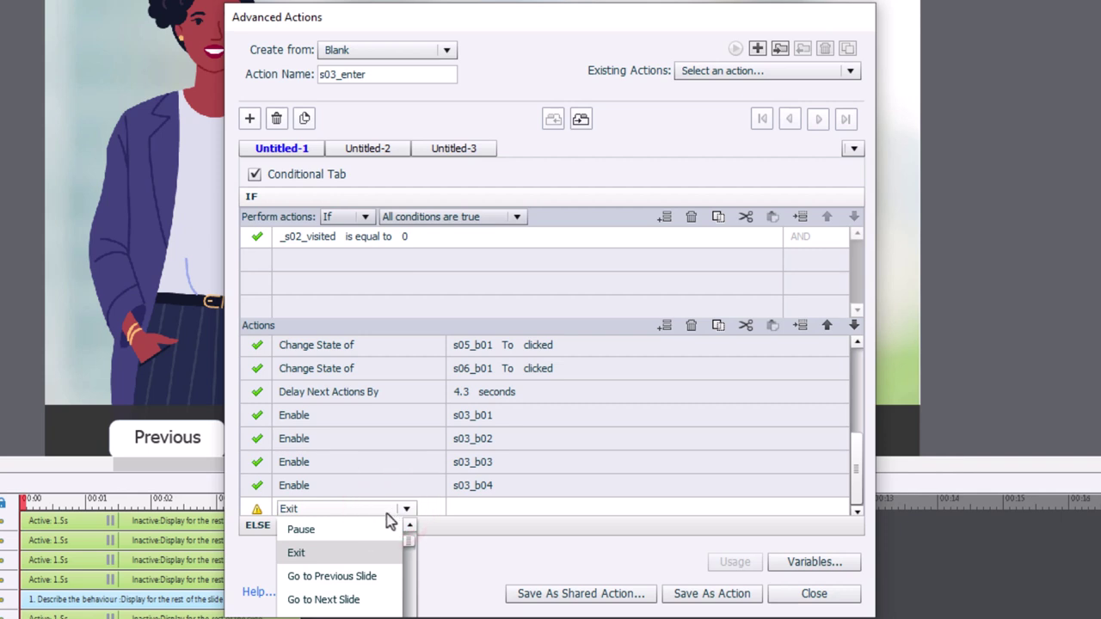
scroll(378, 552, down, 2)
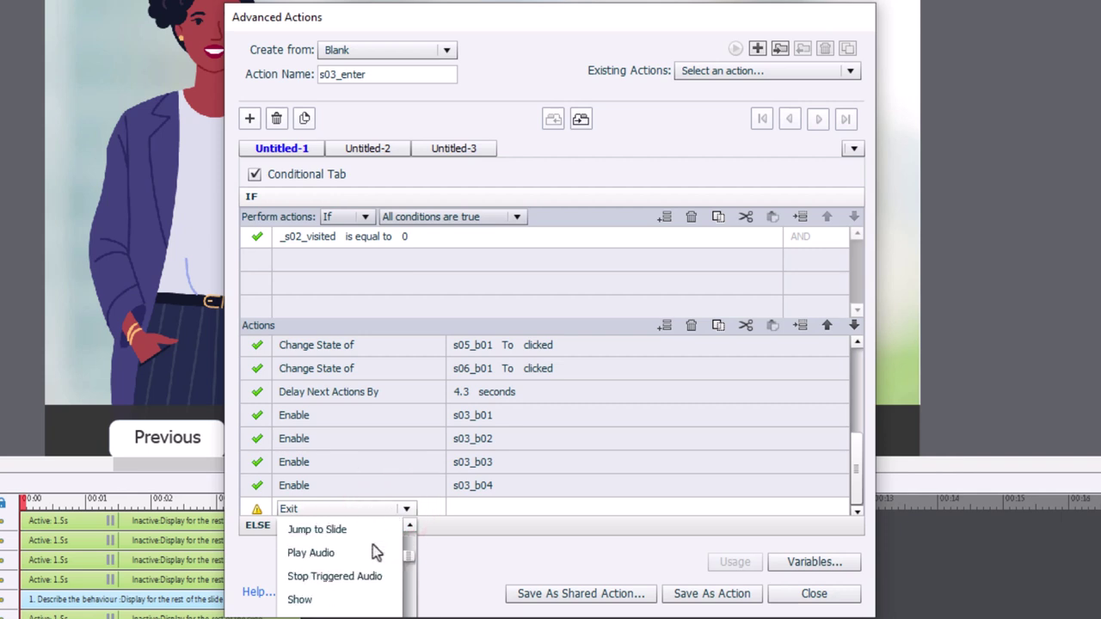
scroll(374, 551, down, 1)
click(327, 578)
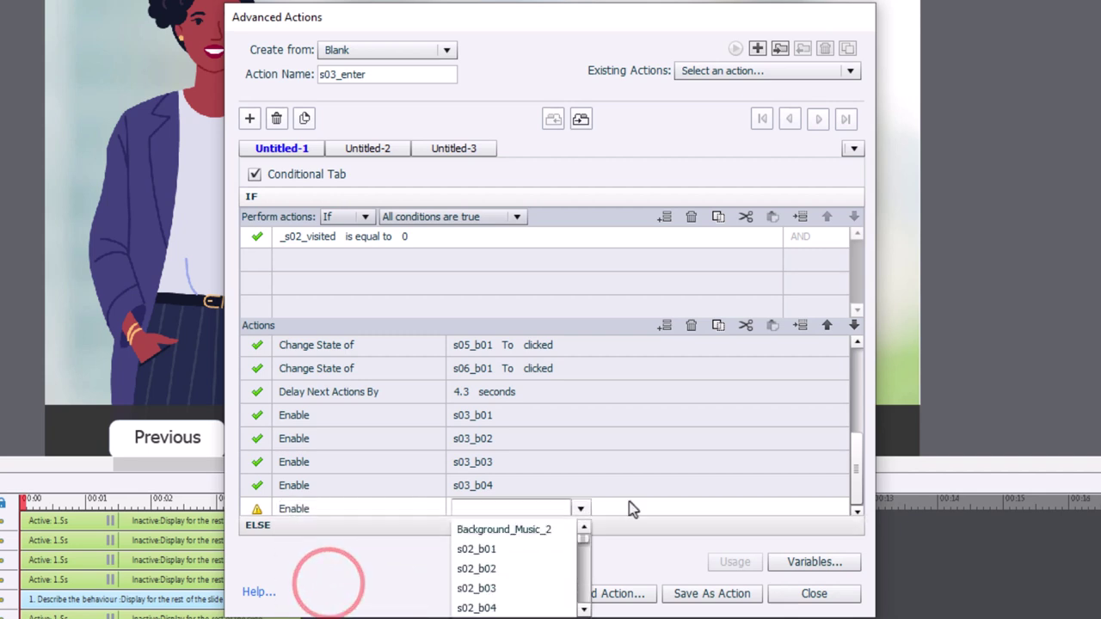
text(s03)
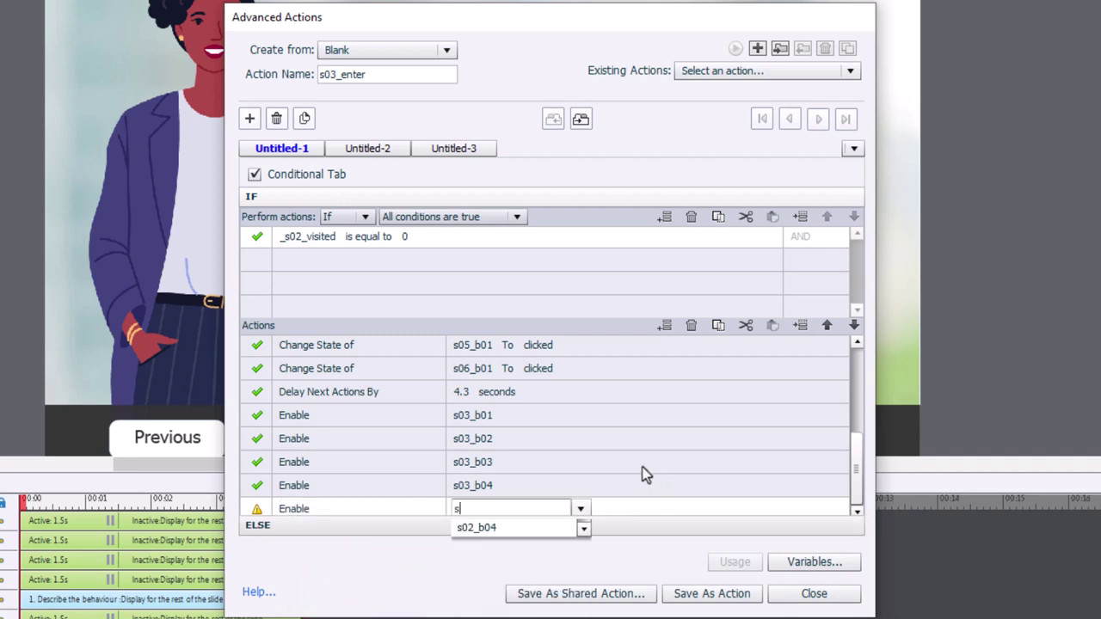
key(Down)
key(Down)
key(Down)
key(Down)
key(Down)
key(Down)
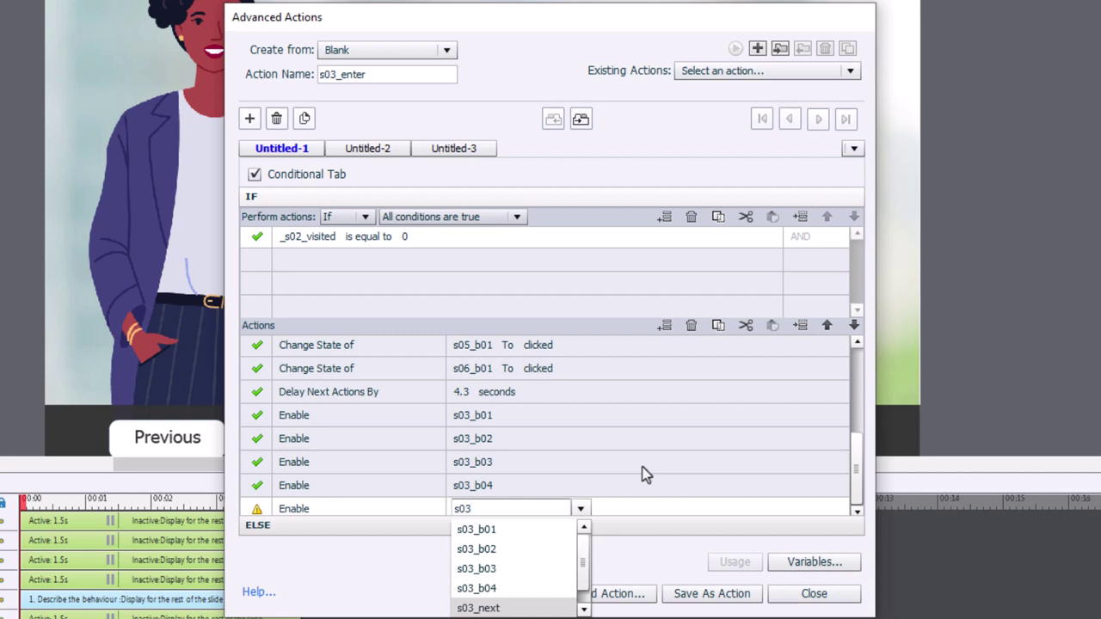
key(Return)
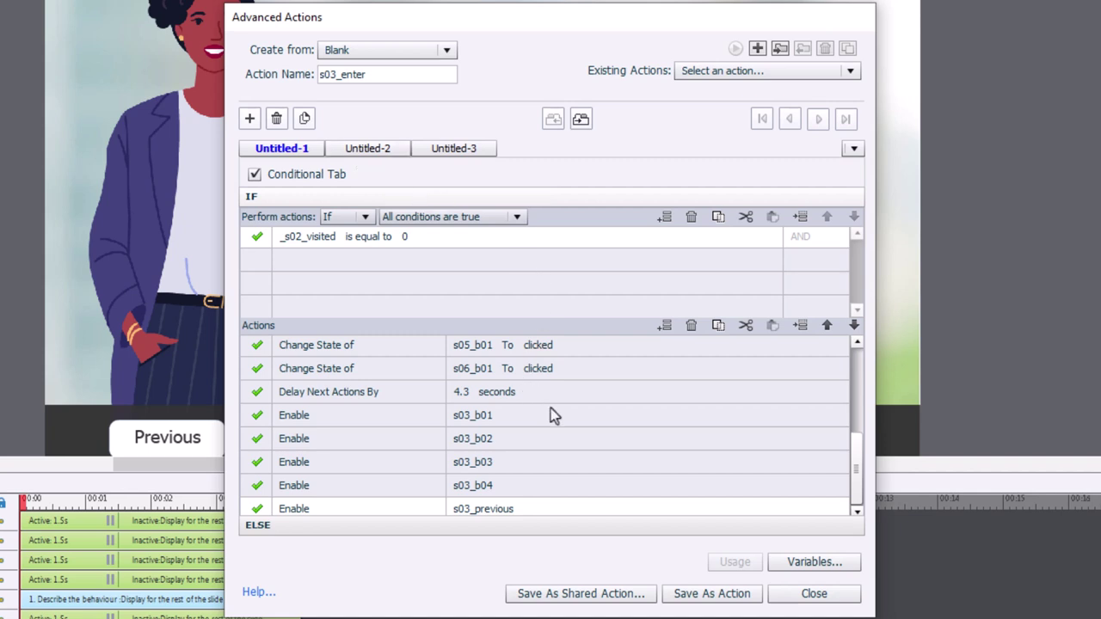
Make the Untitled-2 decision conditional and add the condition _s02_visited is equal to the literal 1.
click(358, 153)
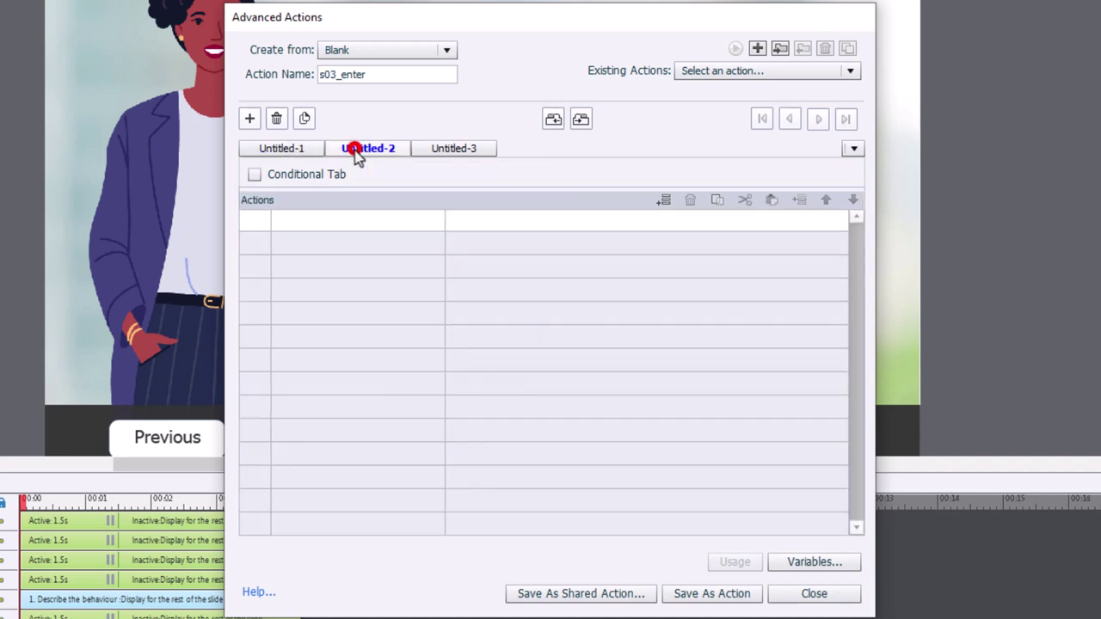
click(255, 175)
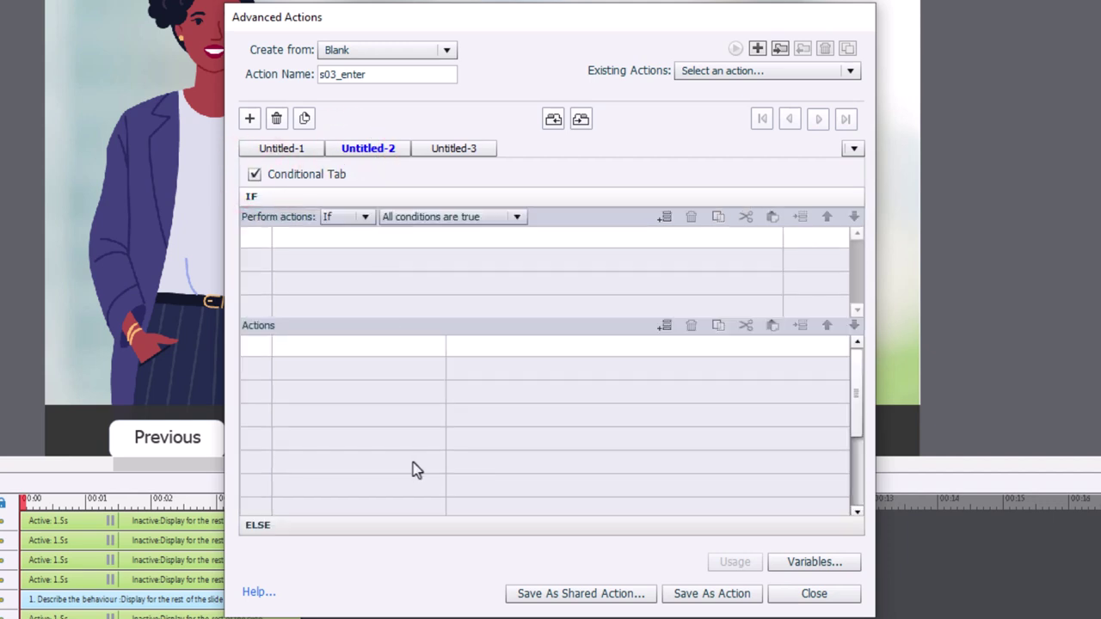
click(295, 239)
click(297, 238)
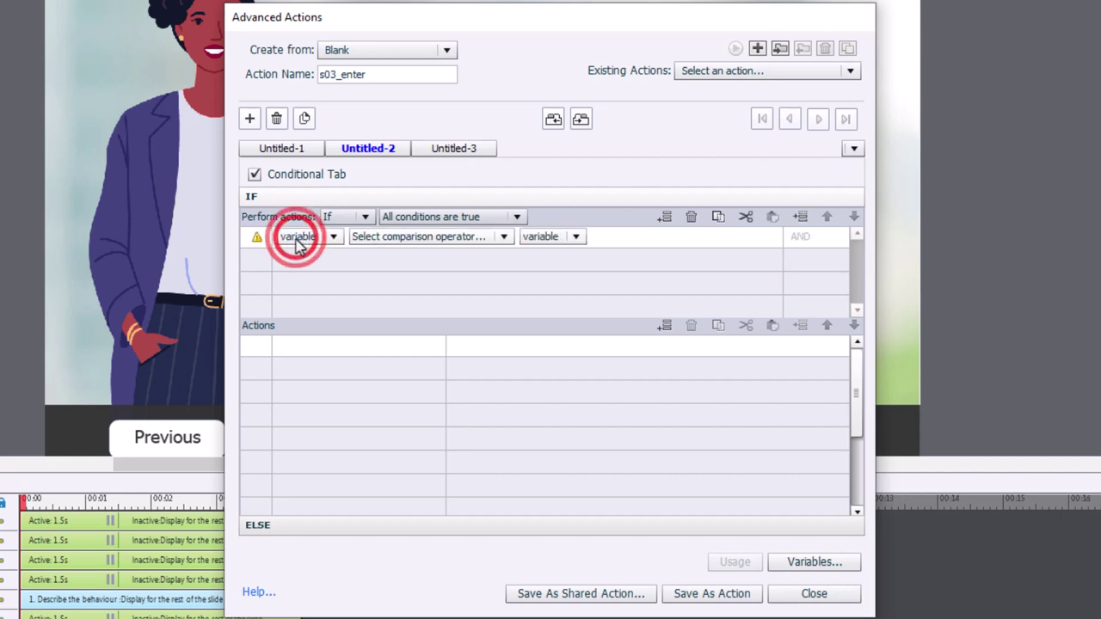
click(303, 256)
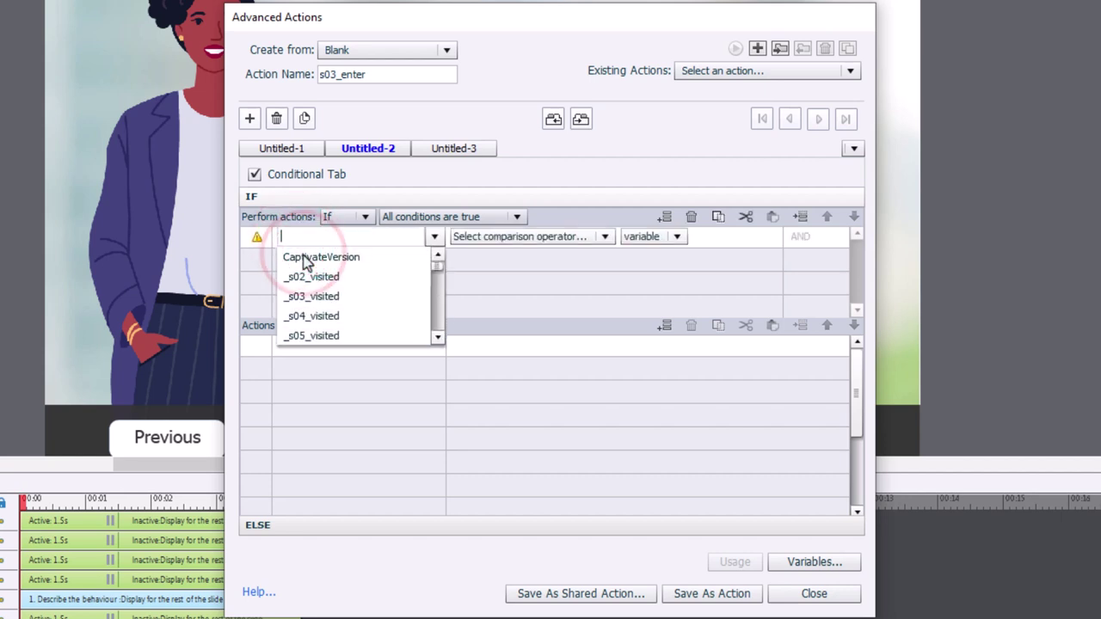
text(s02)
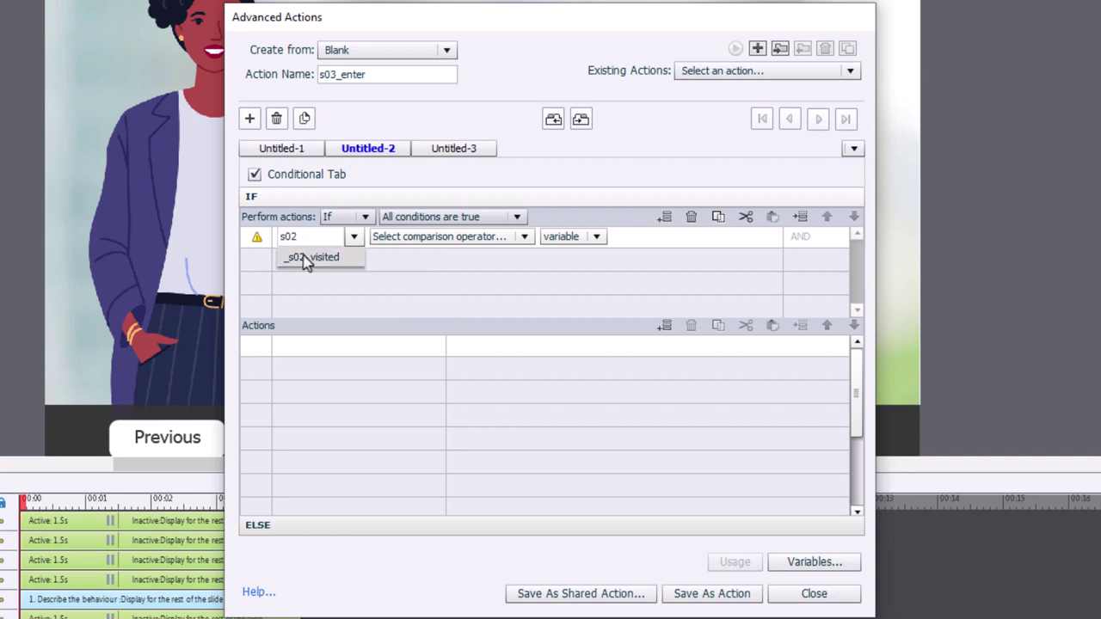
click(304, 258)
scroll(391, 251, up, 2)
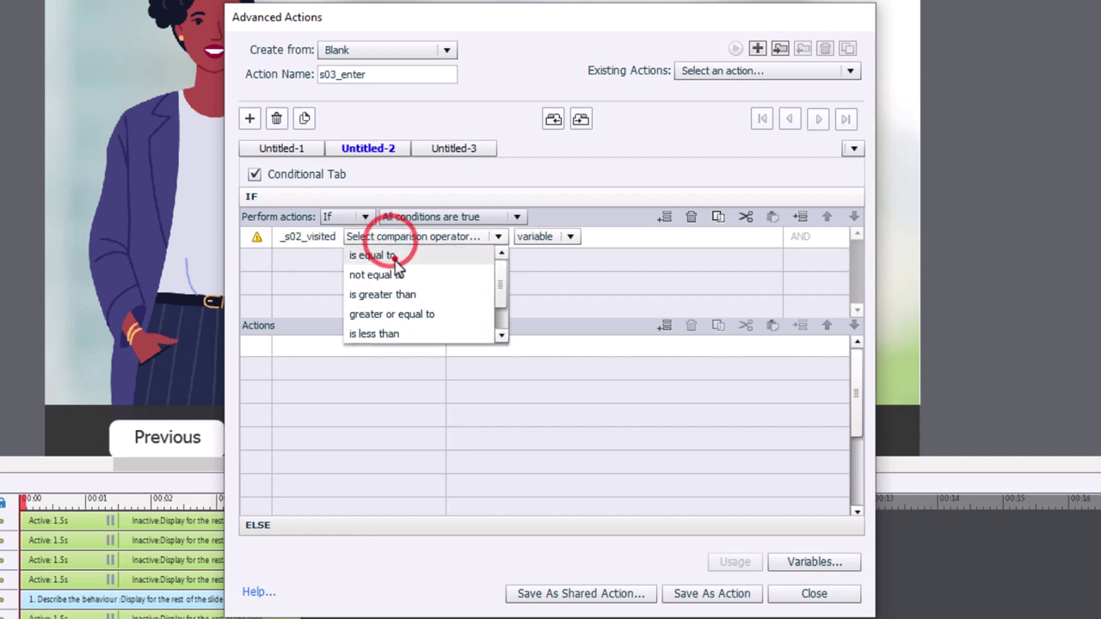
click(394, 251)
click(455, 238)
click(446, 275)
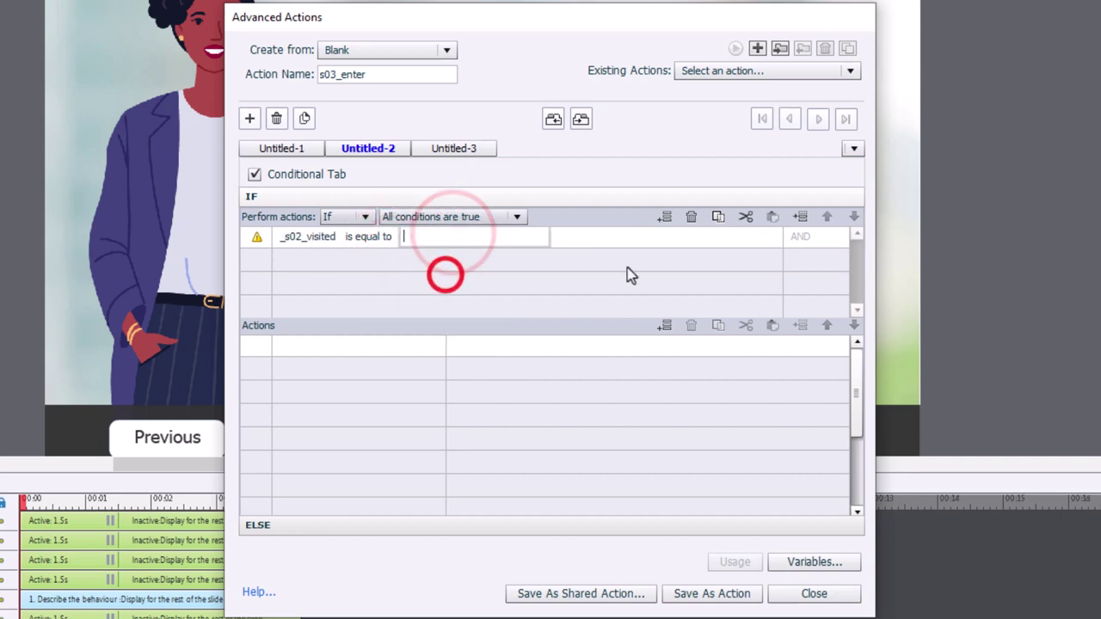
text(1)
key(Return)
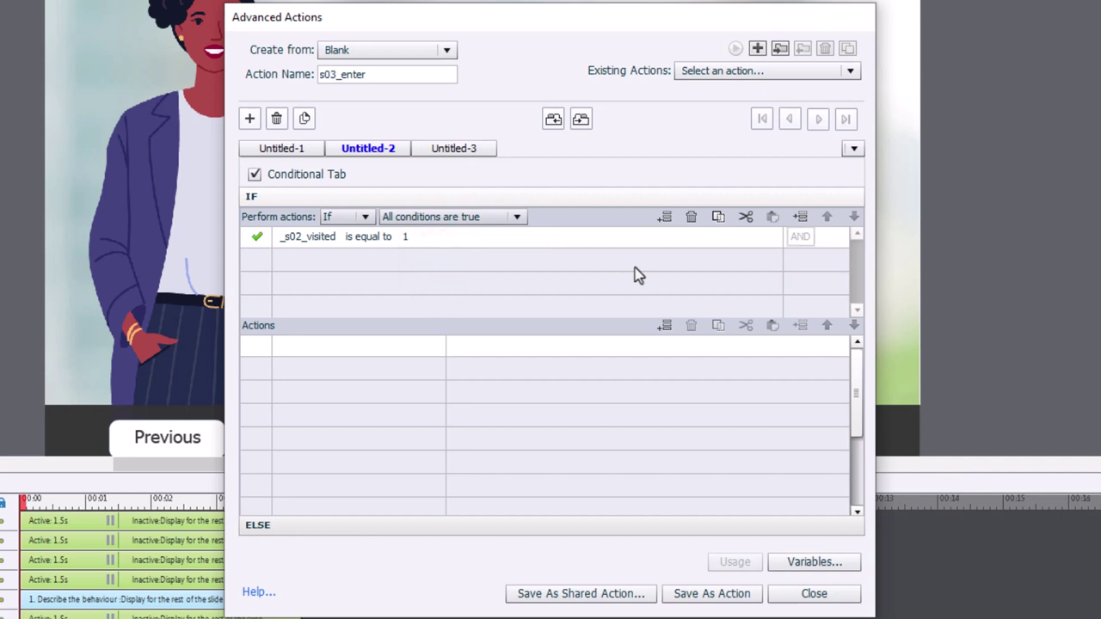
Duplicate the _s02_visited is equal to 1 condition into four further condition rows of the Untitled-2 decision.
click(425, 263)
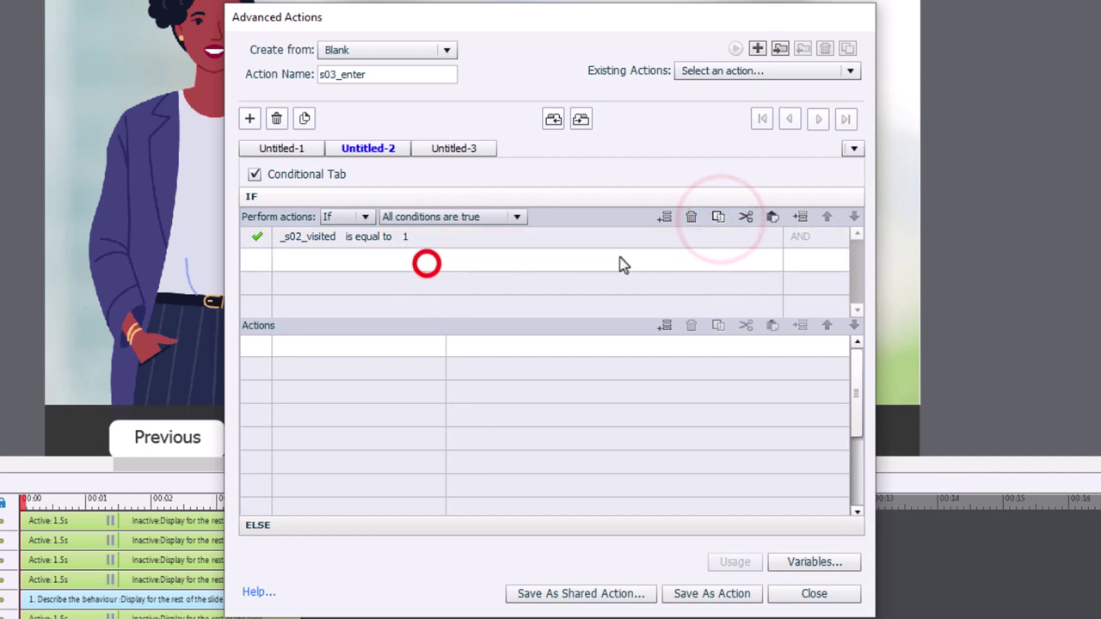
click(774, 217)
click(442, 284)
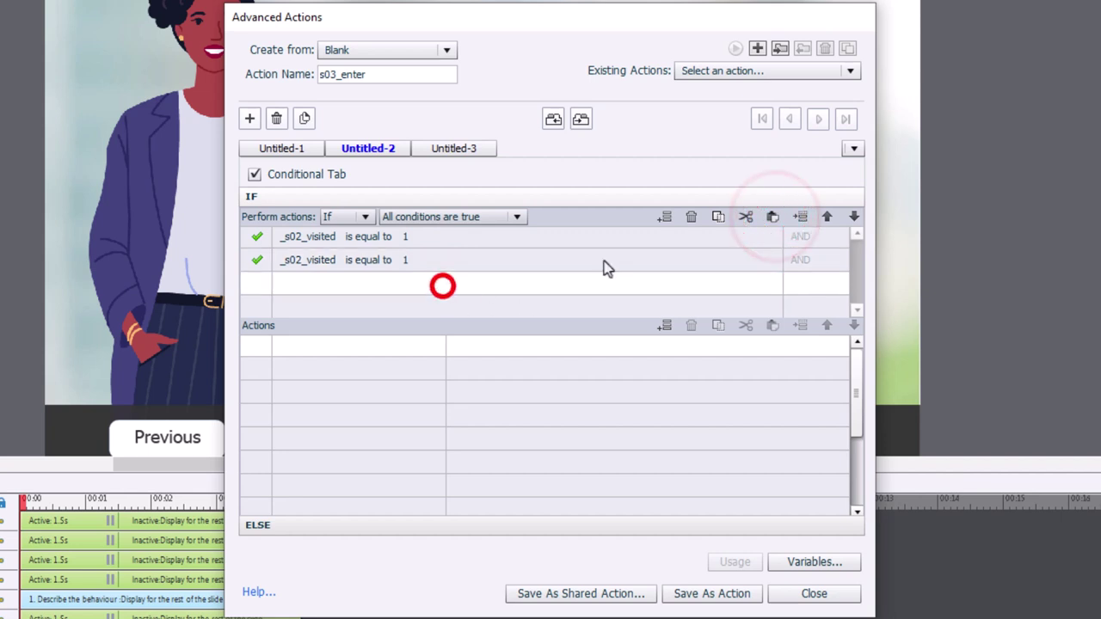
click(774, 216)
click(412, 306)
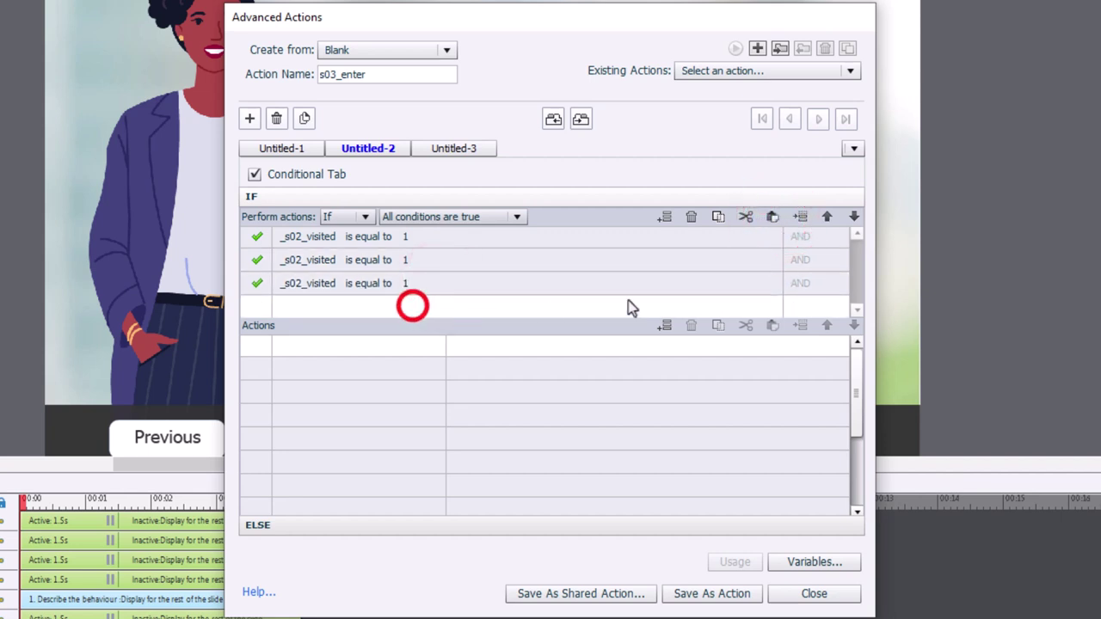
click(772, 216)
click(664, 217)
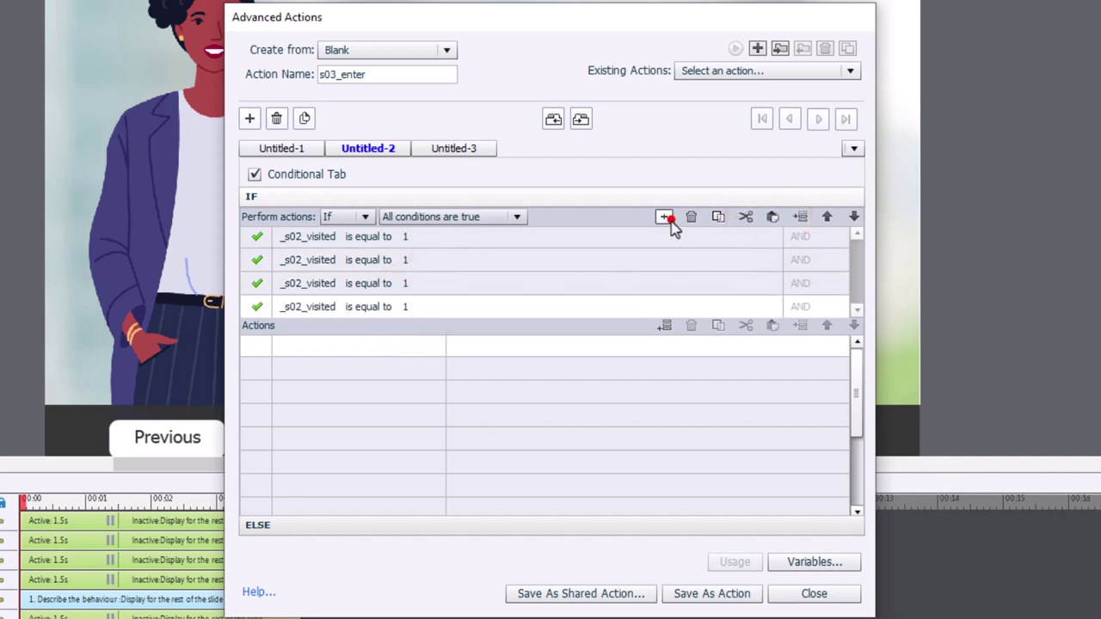
click(772, 216)
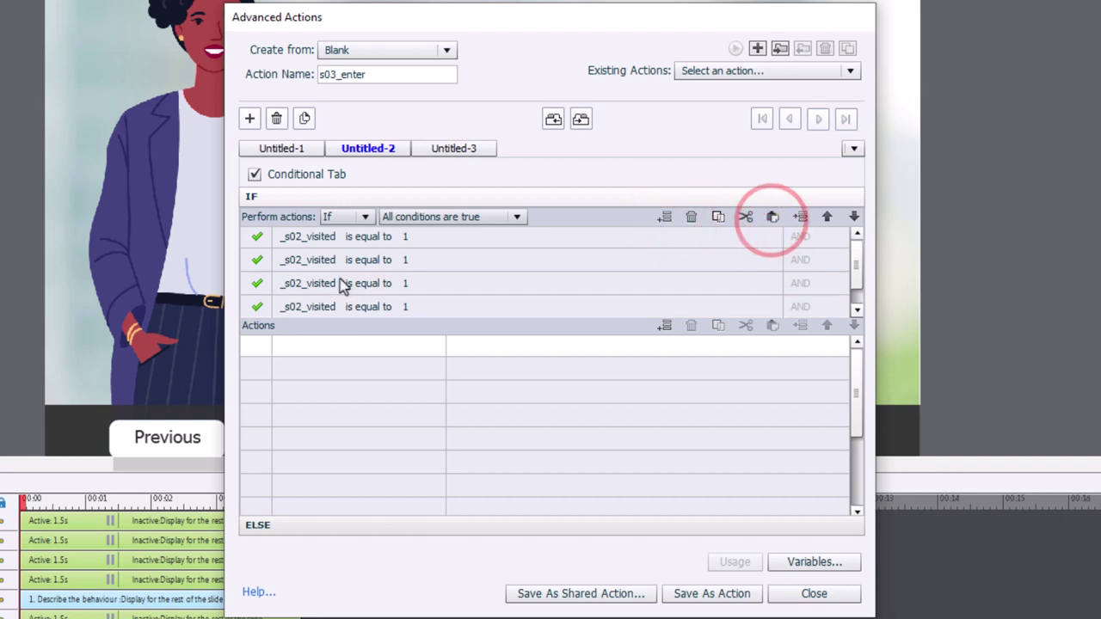
Change the variable in the second condition row to _s03_visited.
click(307, 258)
click(307, 259)
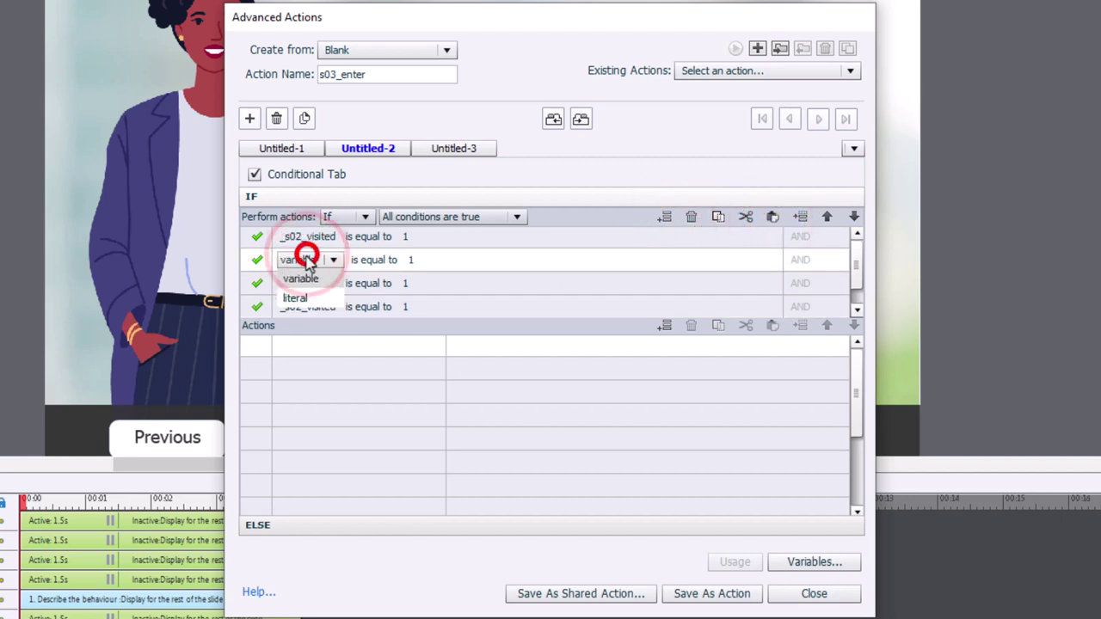
click(305, 286)
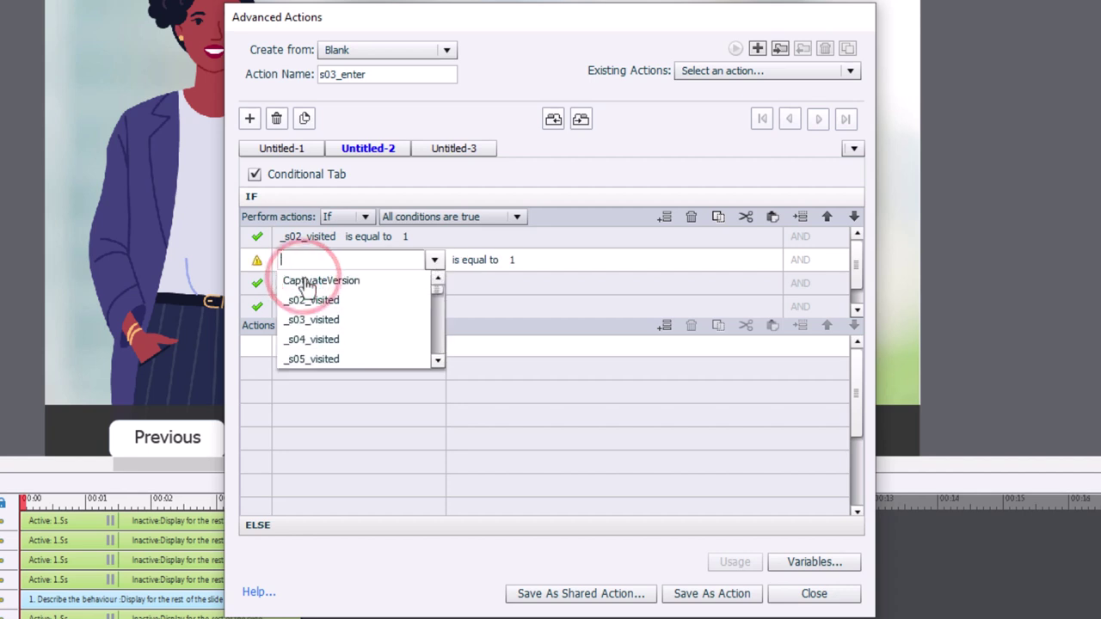
text(s03)
click(307, 284)
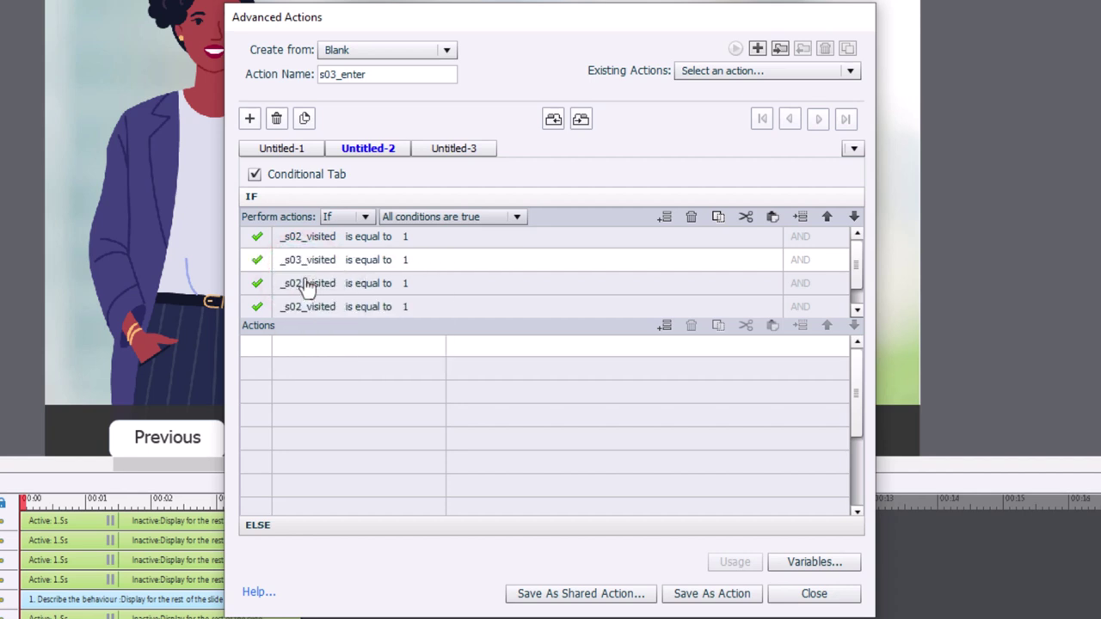
Change the variable in the third condition row to _s04_visited.
click(305, 283)
click(306, 279)
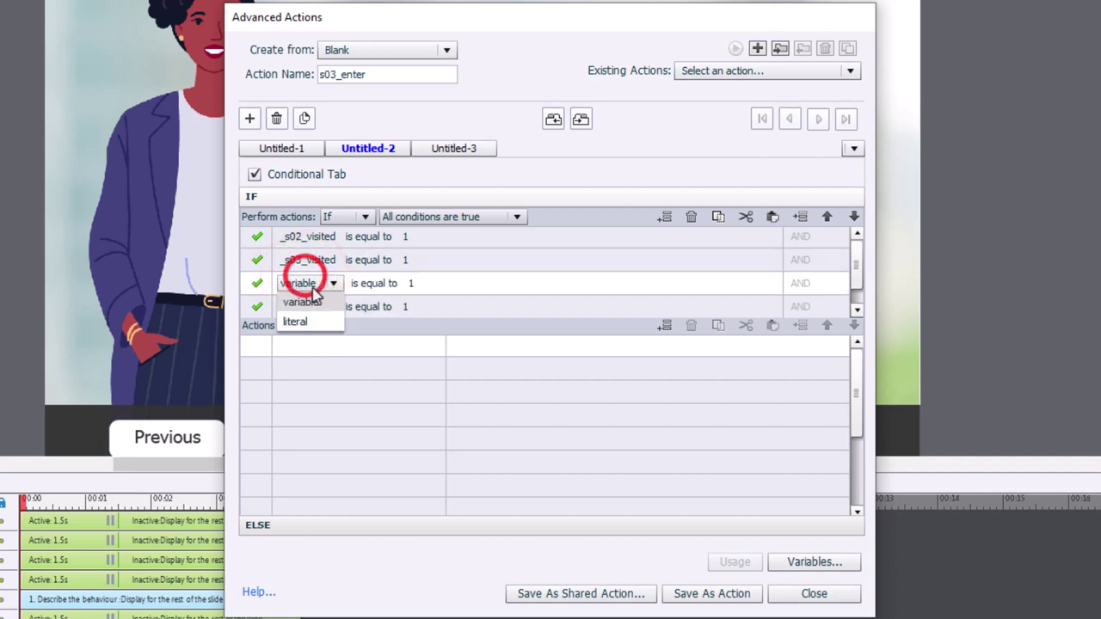
click(310, 301)
text(s04)
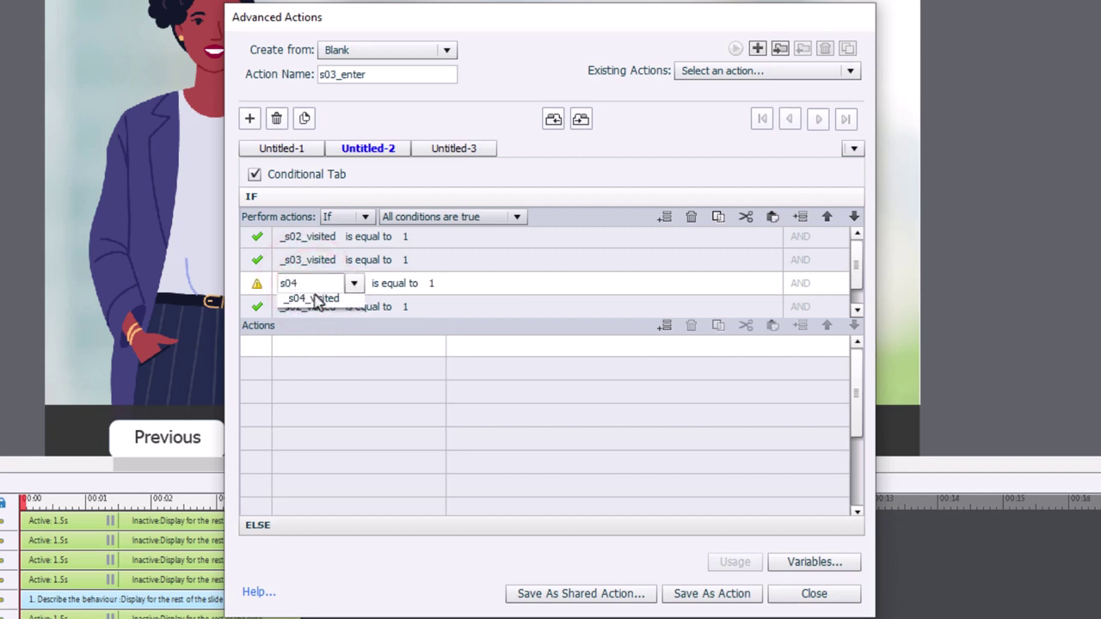
click(315, 299)
Change the variable in the fourth condition row to _s05_visited.
click(315, 306)
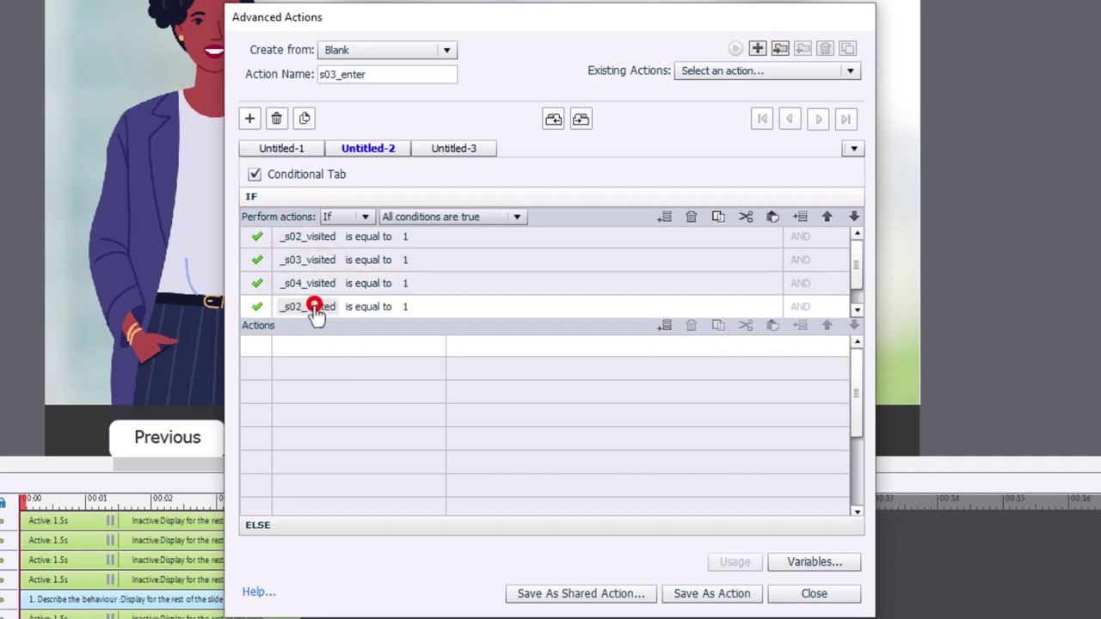
click(315, 322)
text(s05)
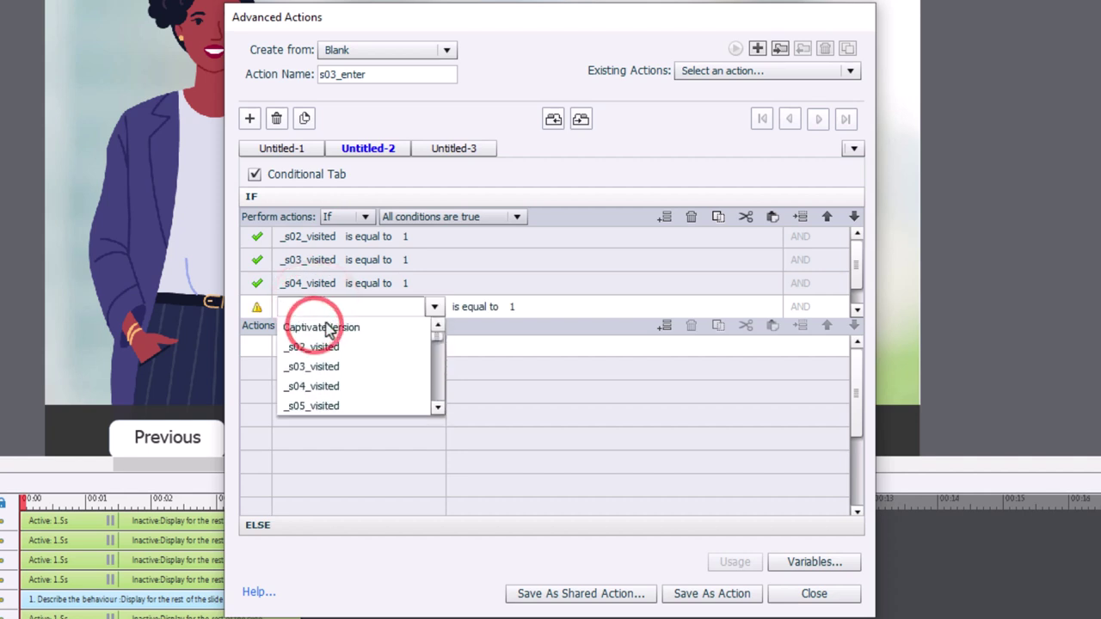
click(327, 329)
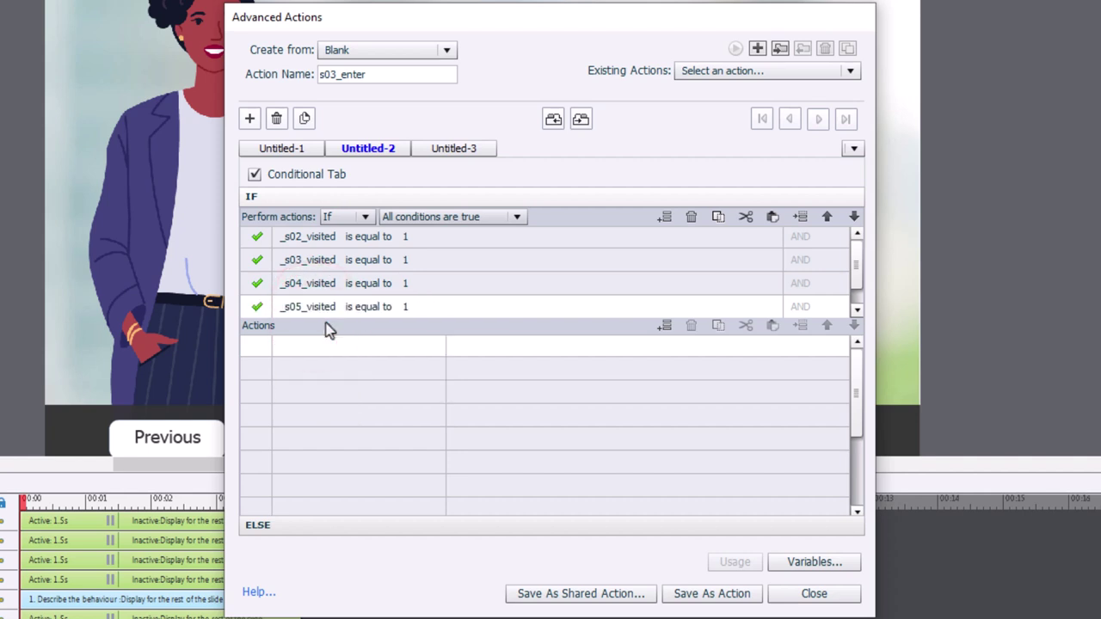
Change the variable in the fifth condition row to _s06_visited.
click(302, 307)
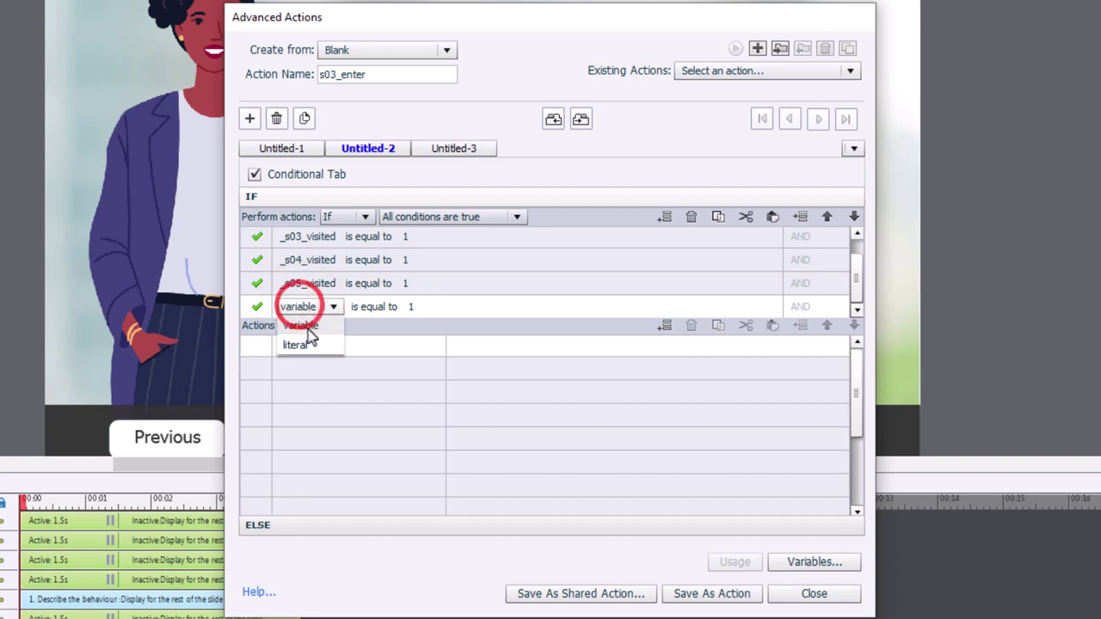
click(307, 326)
text(s06)
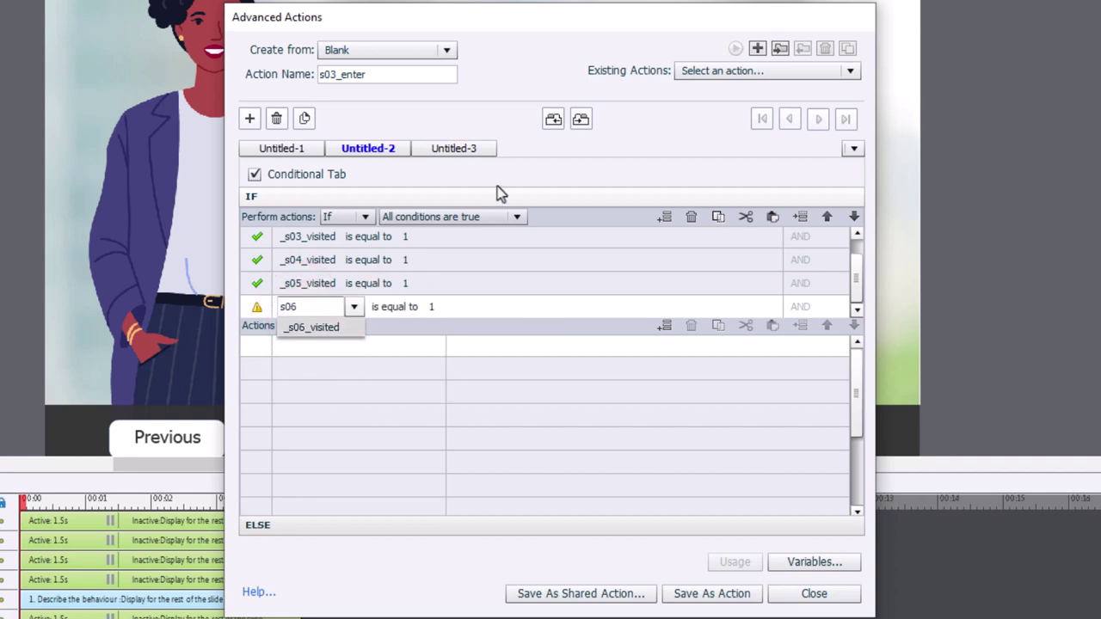
key(Return)
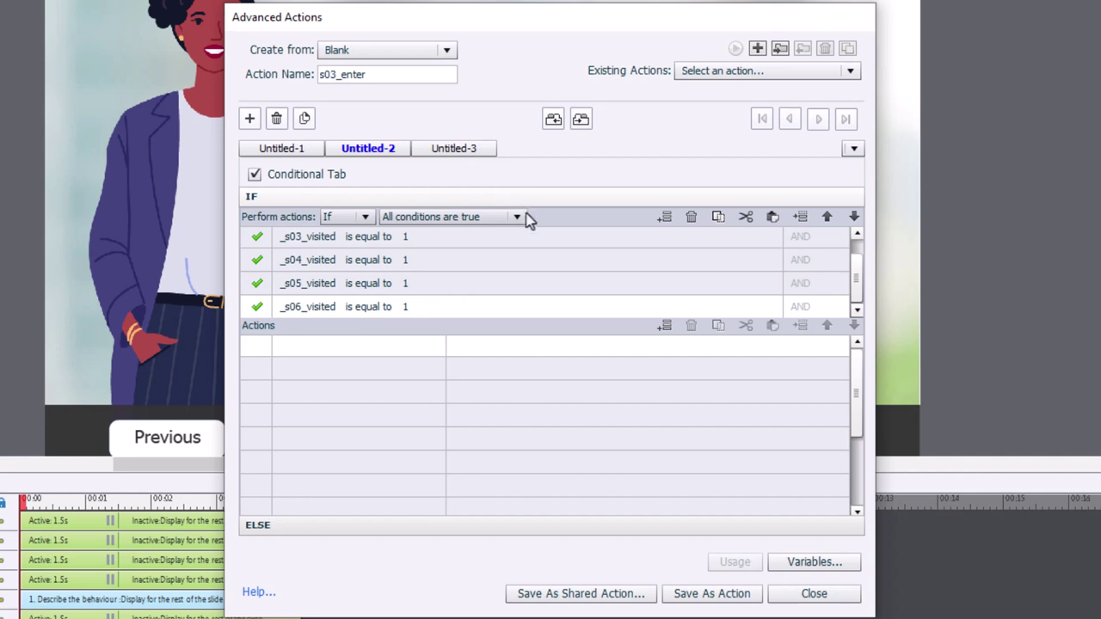
Copy the 4.3-second Delay Next Actions By row from the Untitled-1 decision into the first action row of Untitled-2.
click(327, 347)
click(311, 151)
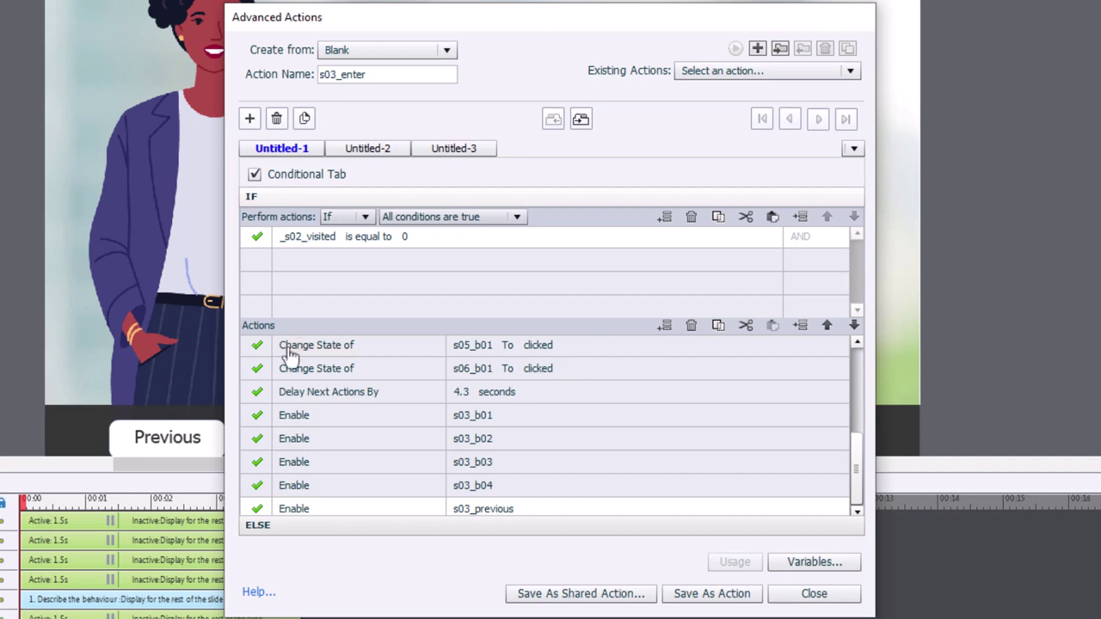
click(590, 398)
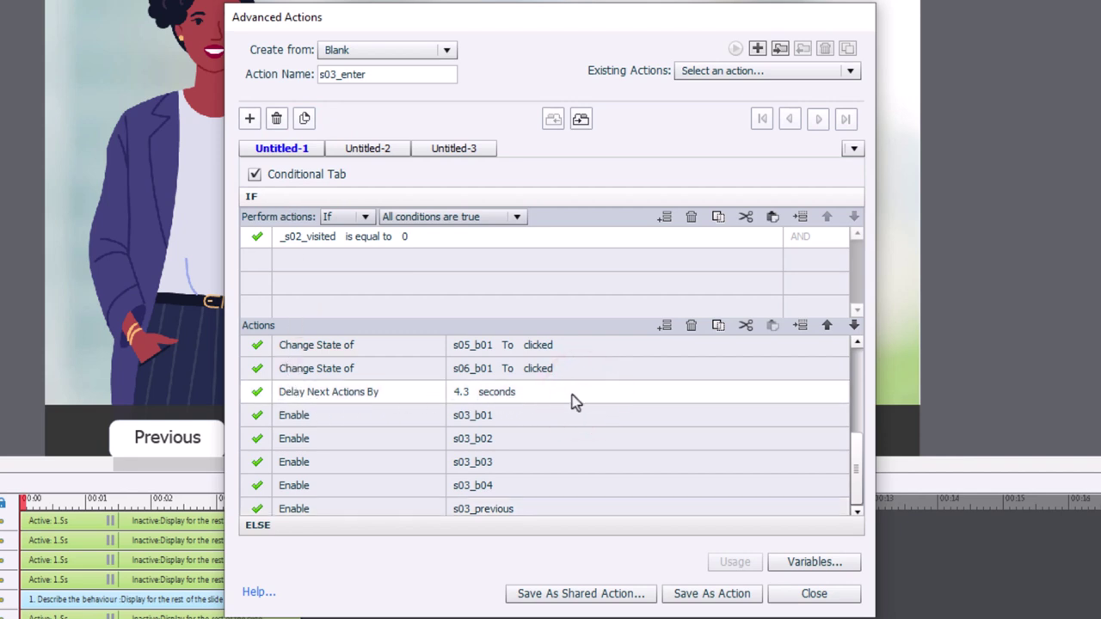
click(719, 327)
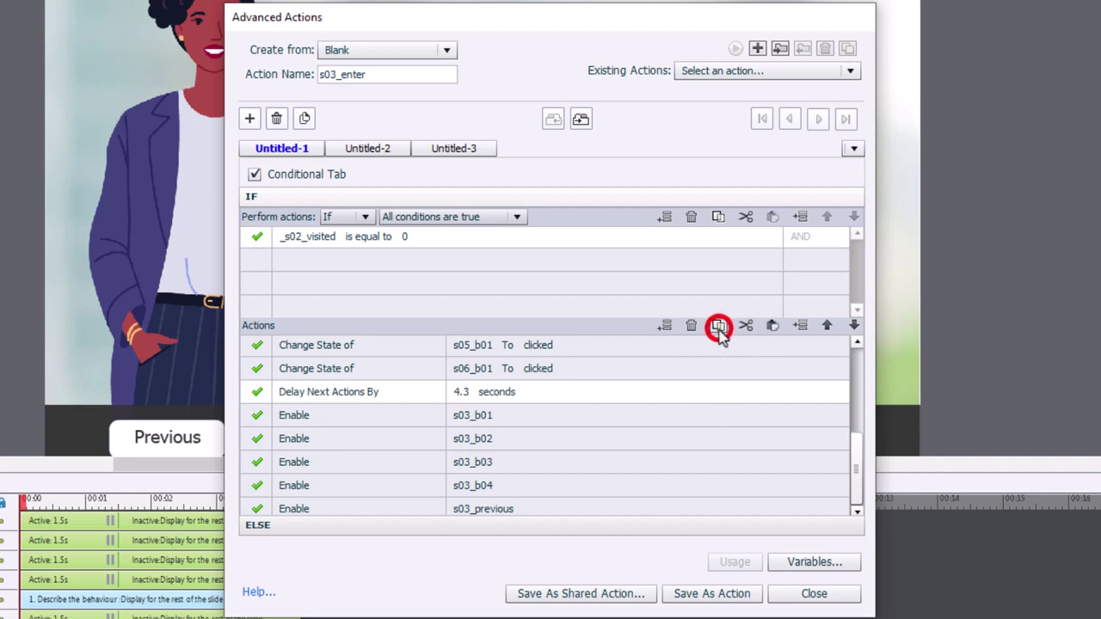
click(378, 151)
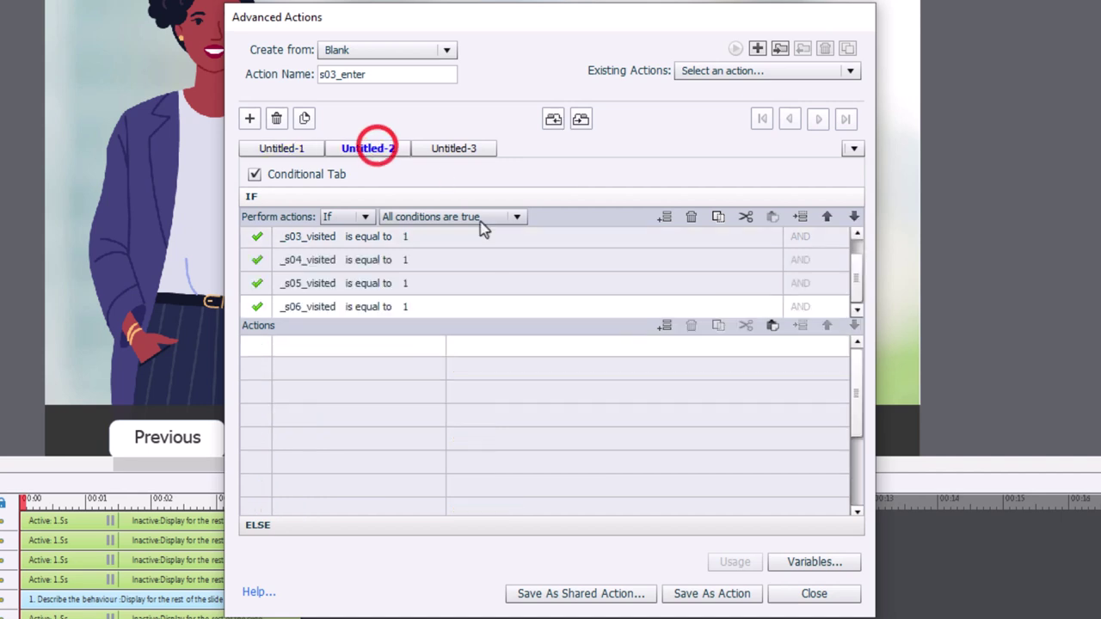
click(435, 343)
click(769, 327)
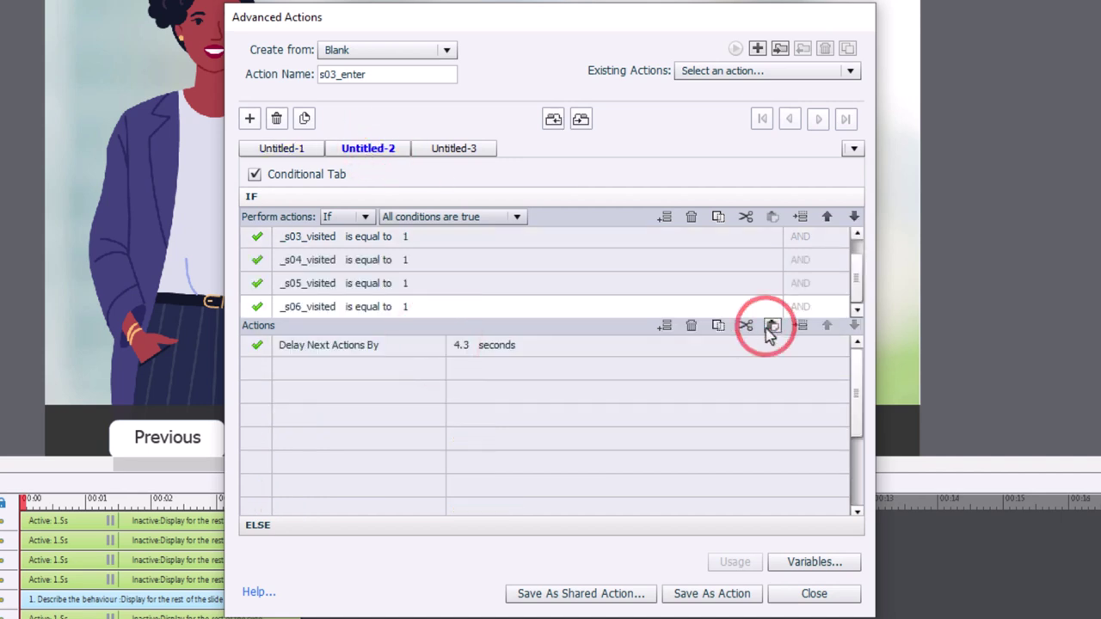
Add a Show action for s02_next below the delay in the Untitled-2 decision.
click(310, 367)
click(301, 368)
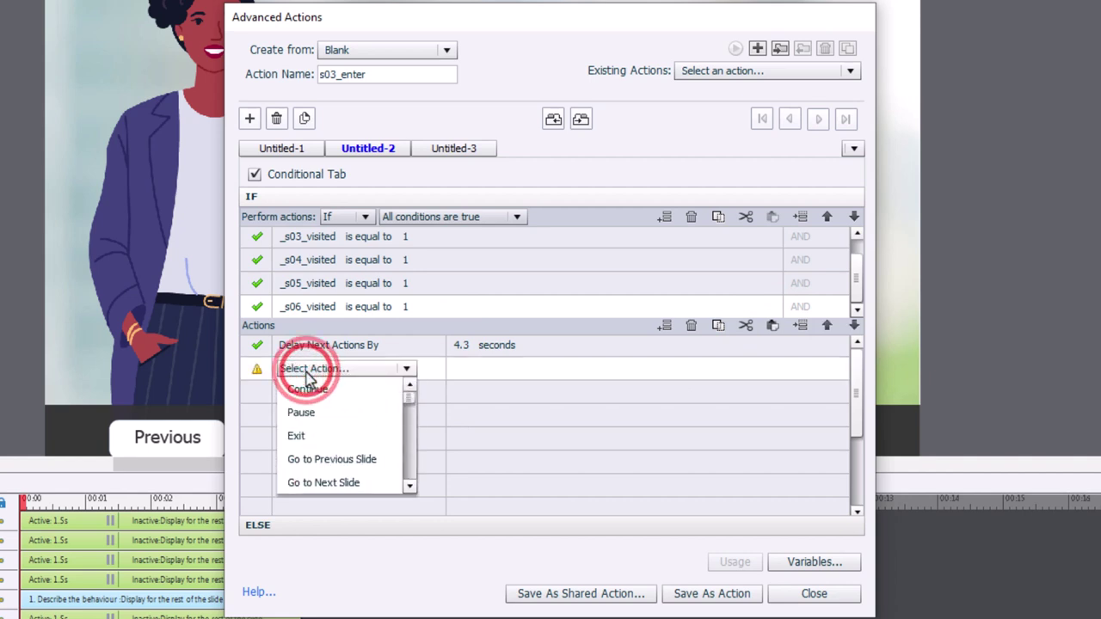
scroll(308, 379, down, 5)
click(312, 412)
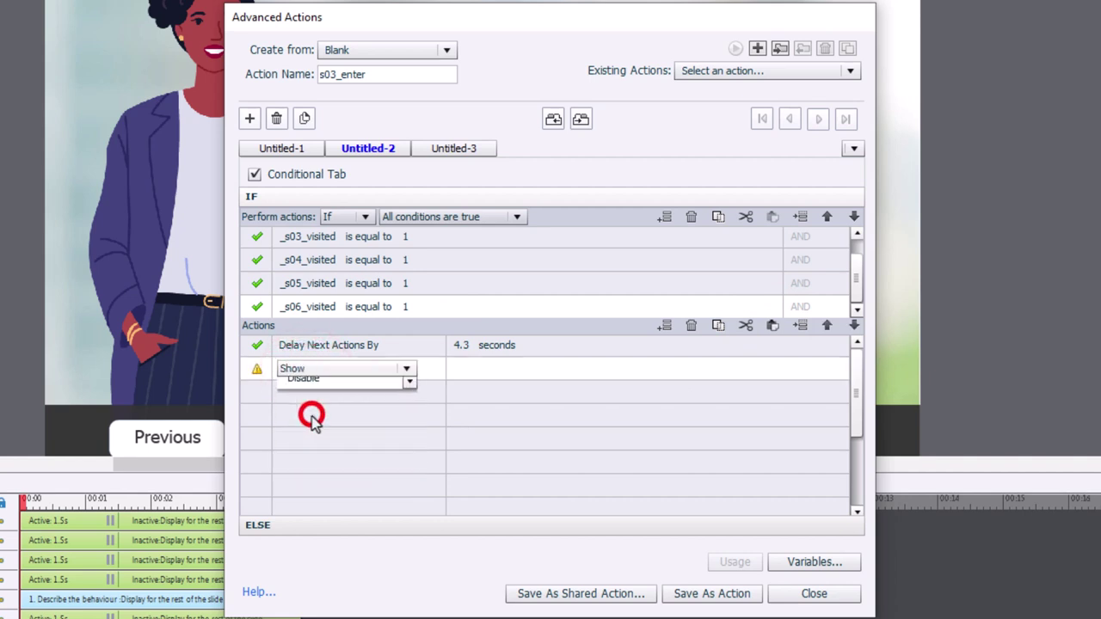
text(next)
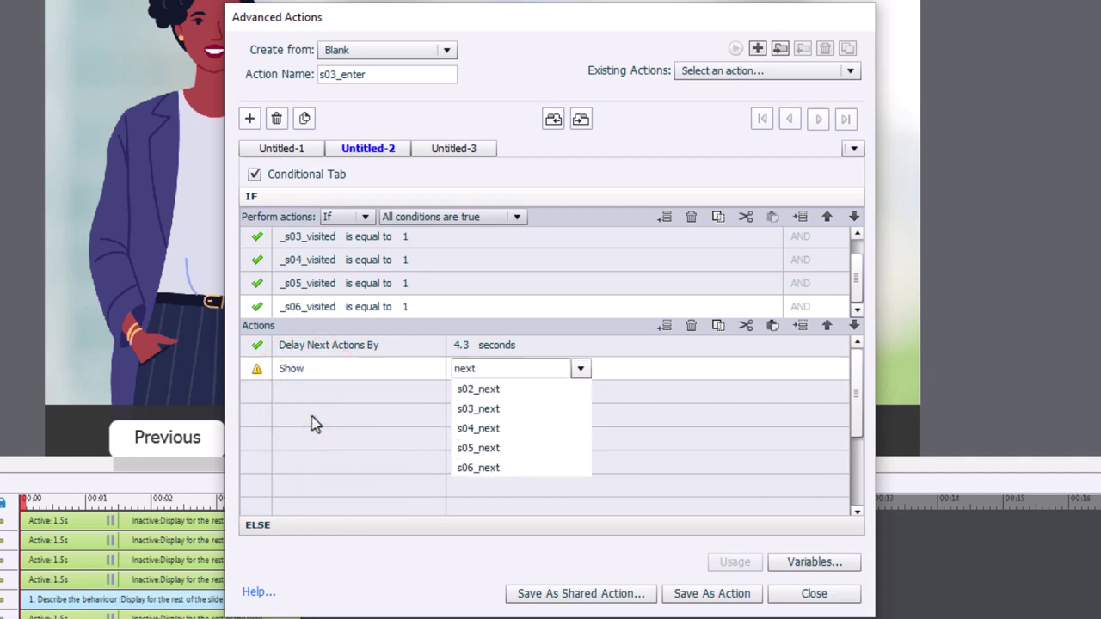
key(Return)
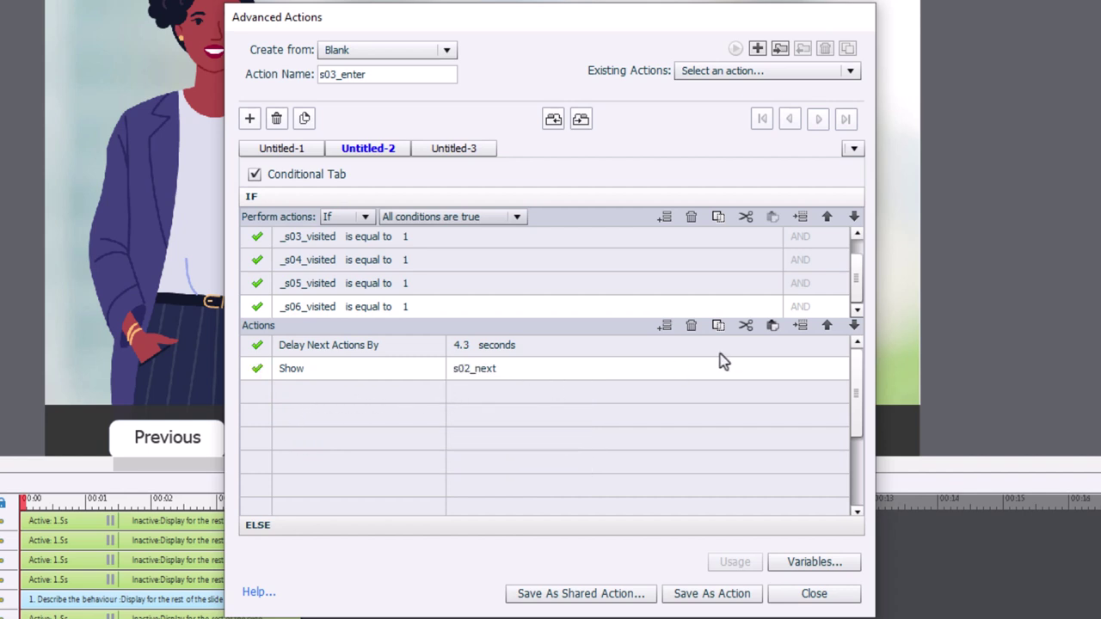
Duplicate the Show s02_next action into the four action rows below it.
click(718, 326)
click(530, 391)
click(772, 325)
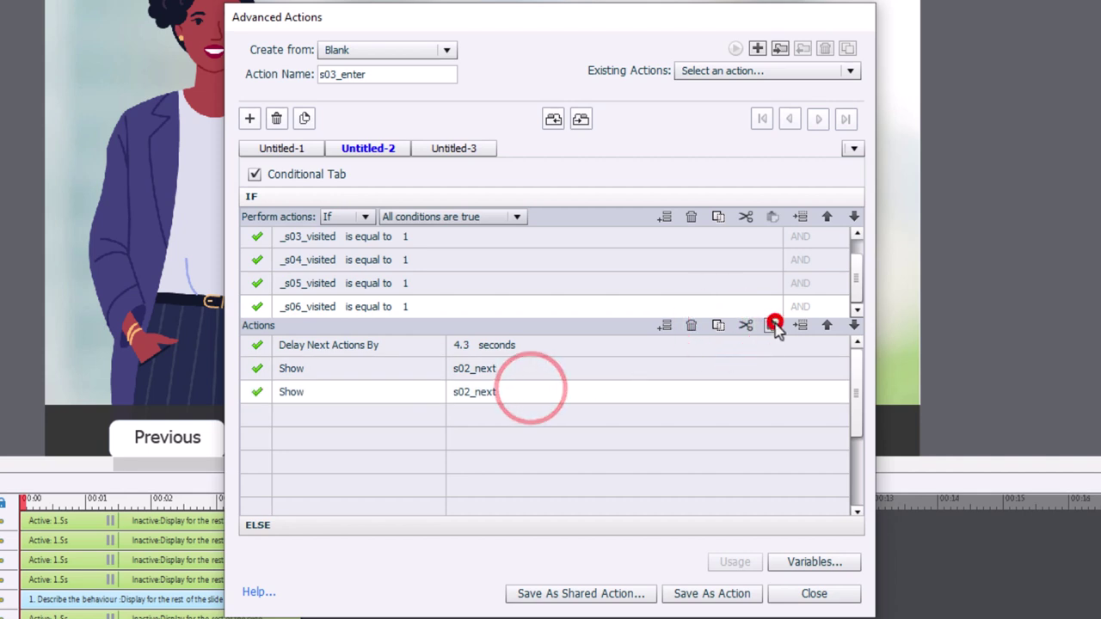
click(475, 415)
click(772, 325)
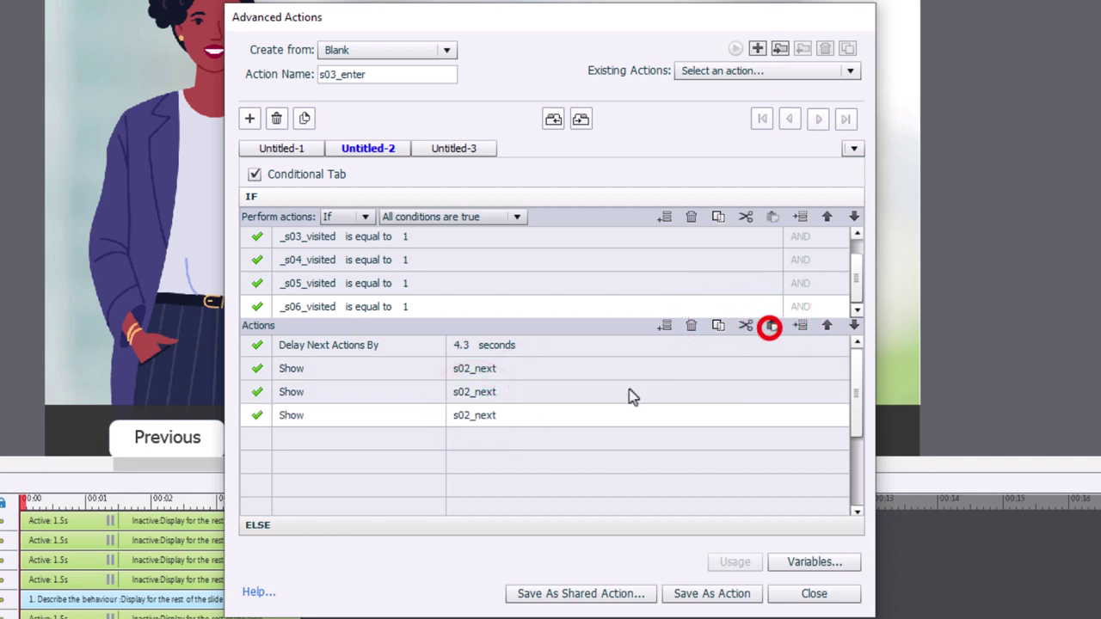
click(504, 440)
click(772, 325)
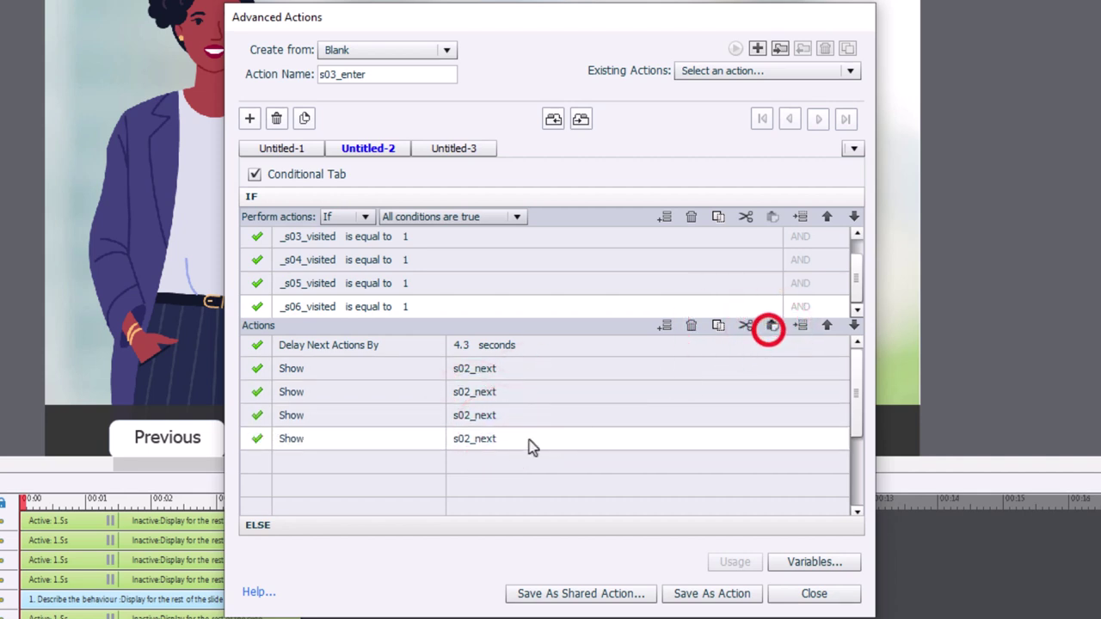
click(485, 463)
click(773, 326)
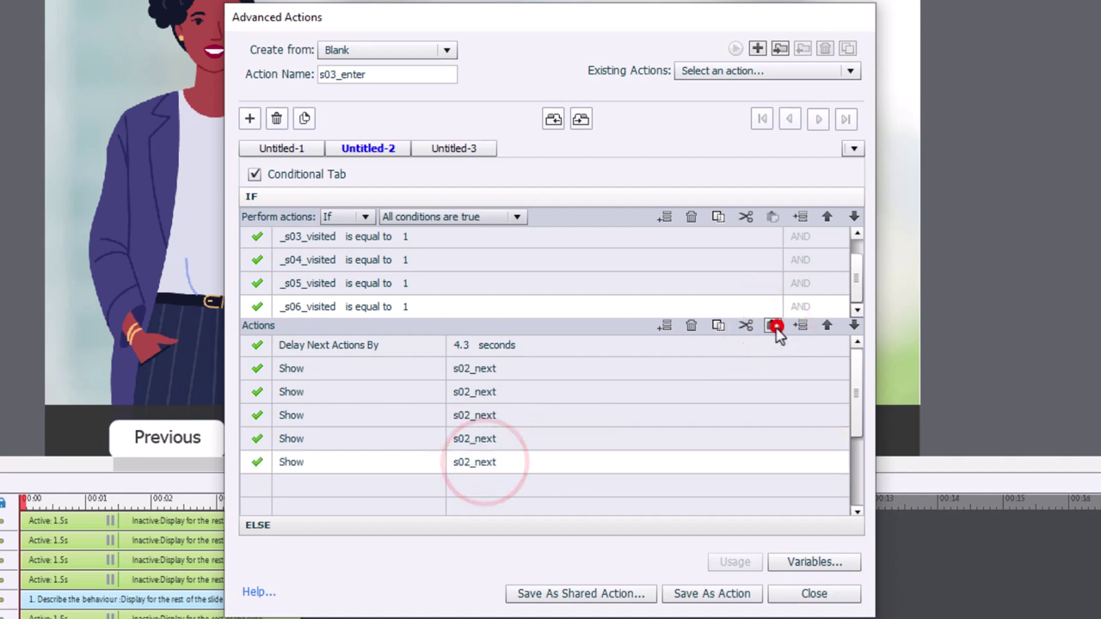
Change the target of the second Show action to s03_next.
click(484, 397)
text(next)
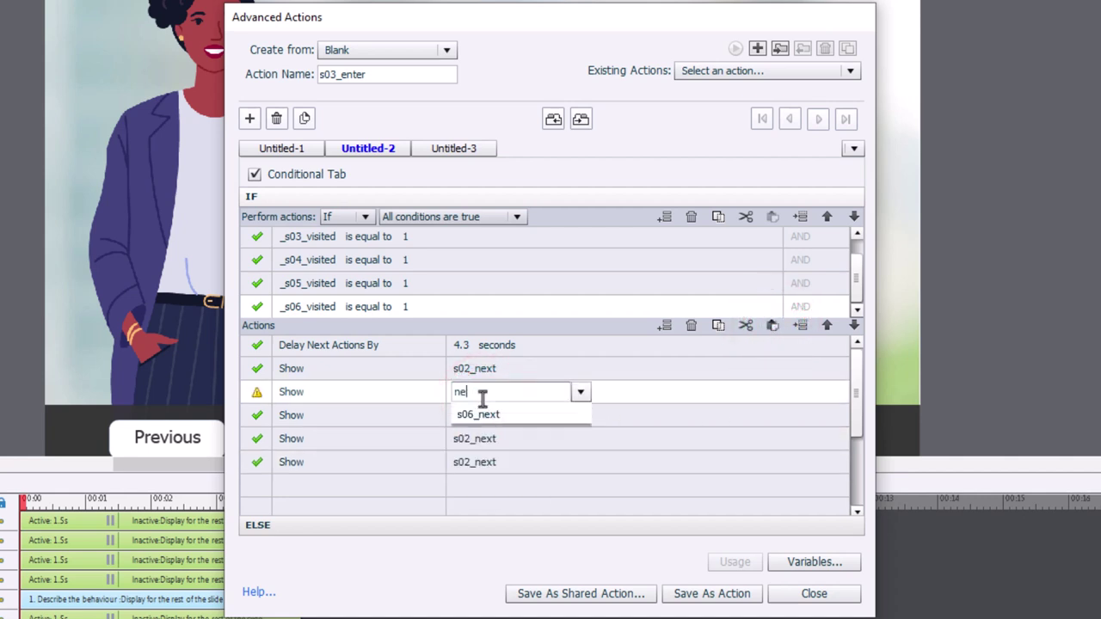
key(Down)
key(Down)
key(Return)
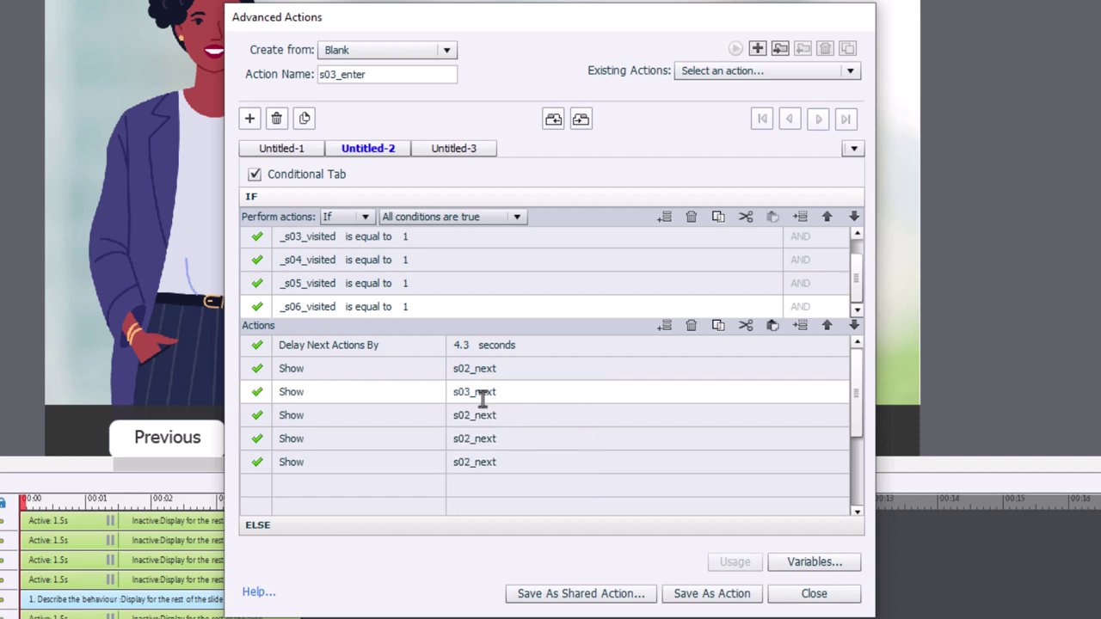
Change the target of the third Show action to s04_next.
click(485, 417)
click(485, 416)
key(BackSpace)
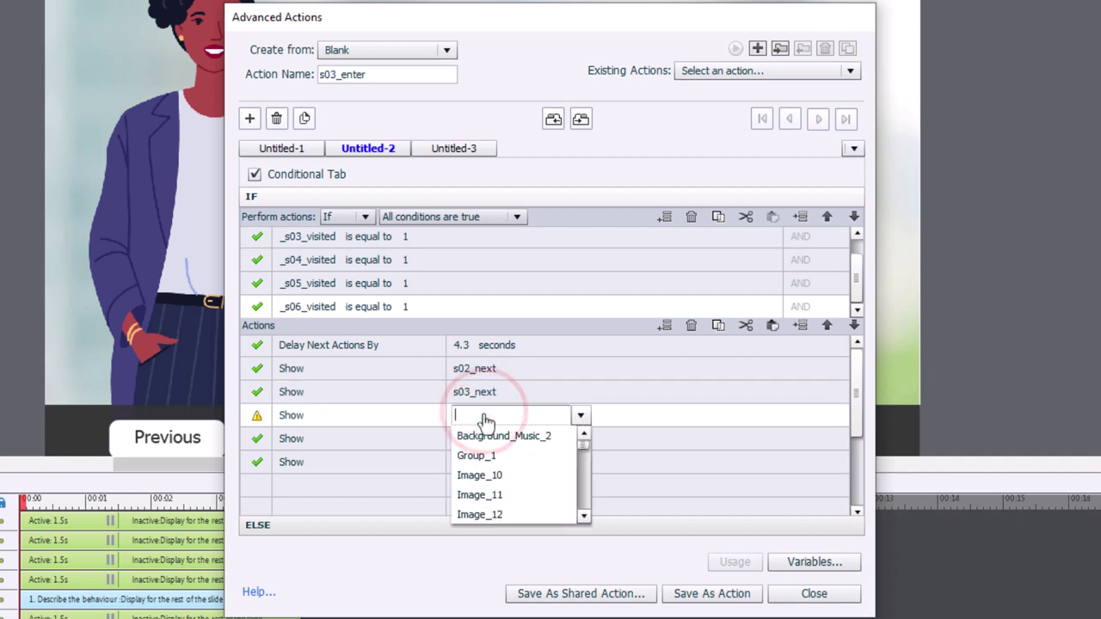
text(next)
key(Down)
key(Down)
key(Down)
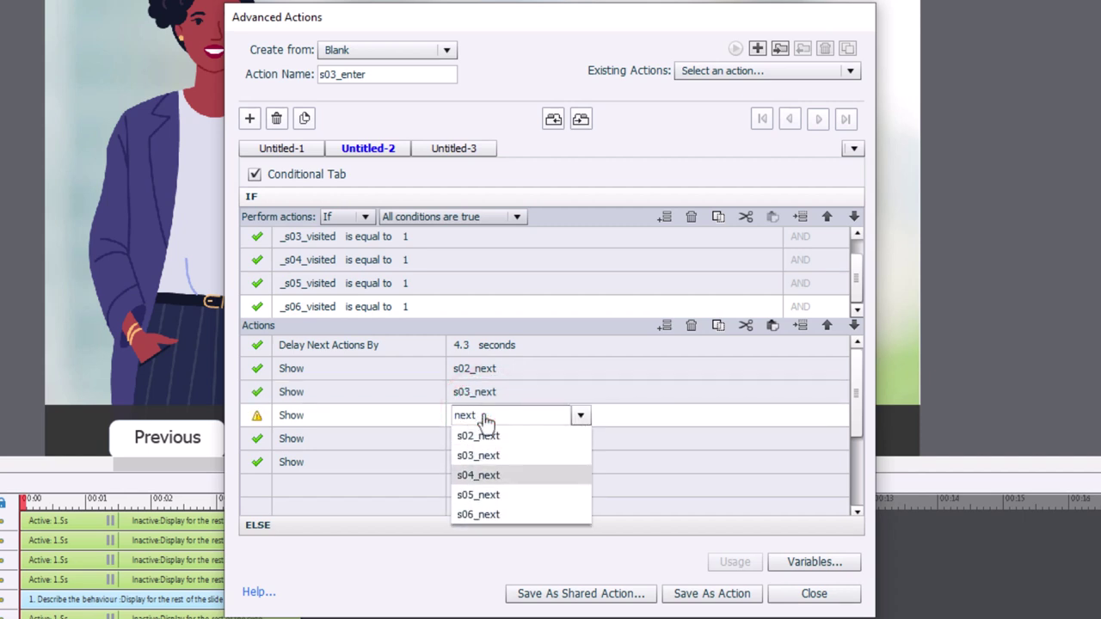
key(Escape)
key(Return)
Change the target of the fourth Show action in the Untitled-2 decision to s05_next.
click(486, 443)
click(486, 443)
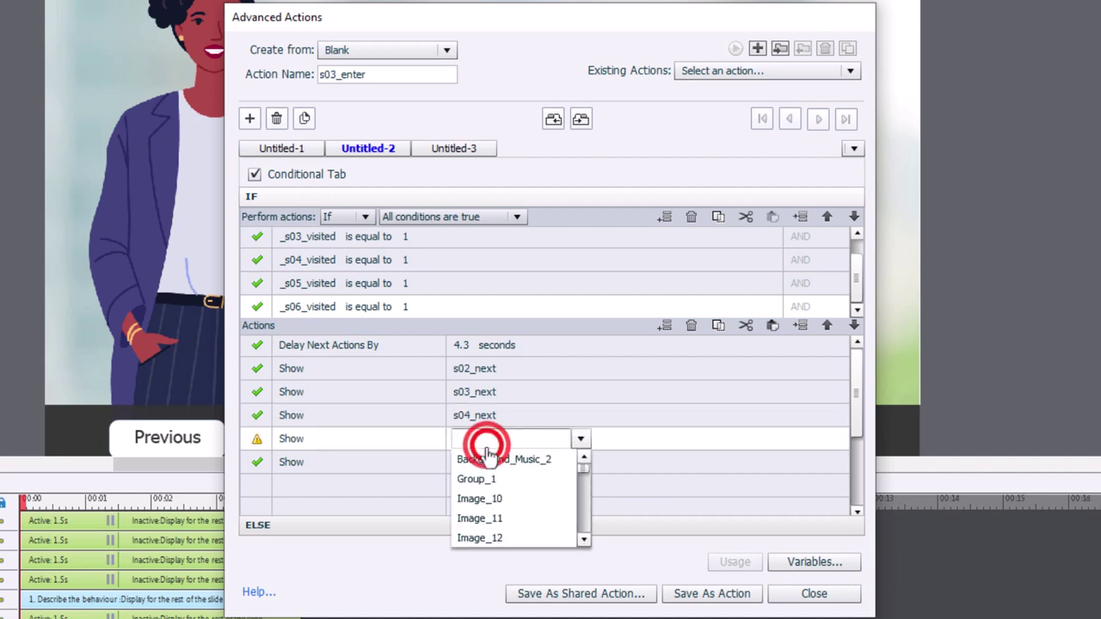
key(BackSpace)
text(next)
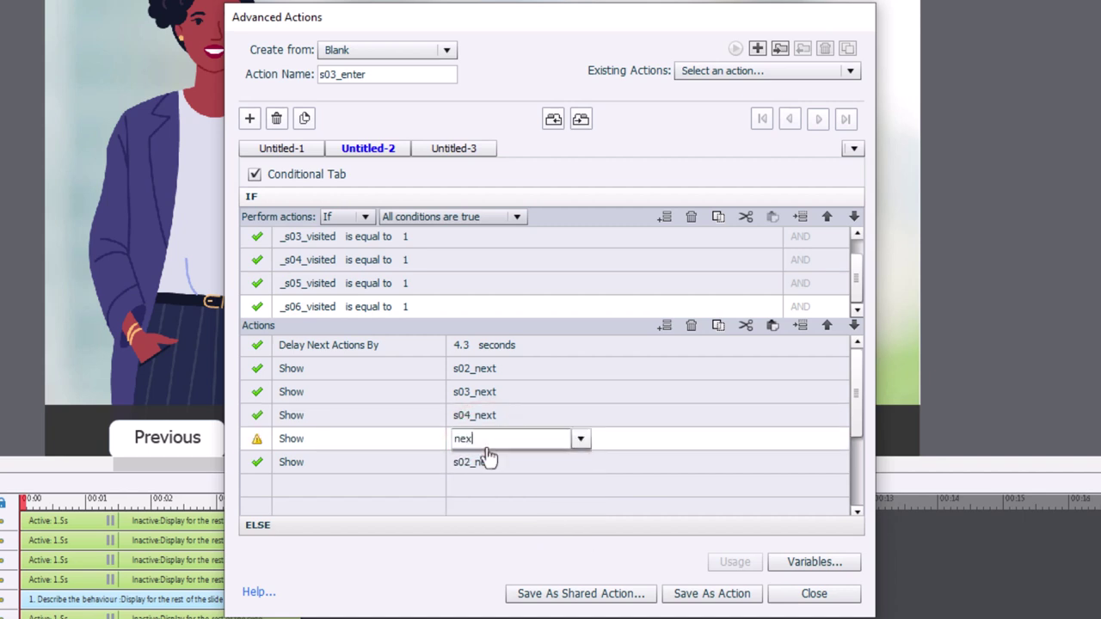
key(Down)
key(Down)
key(Down)
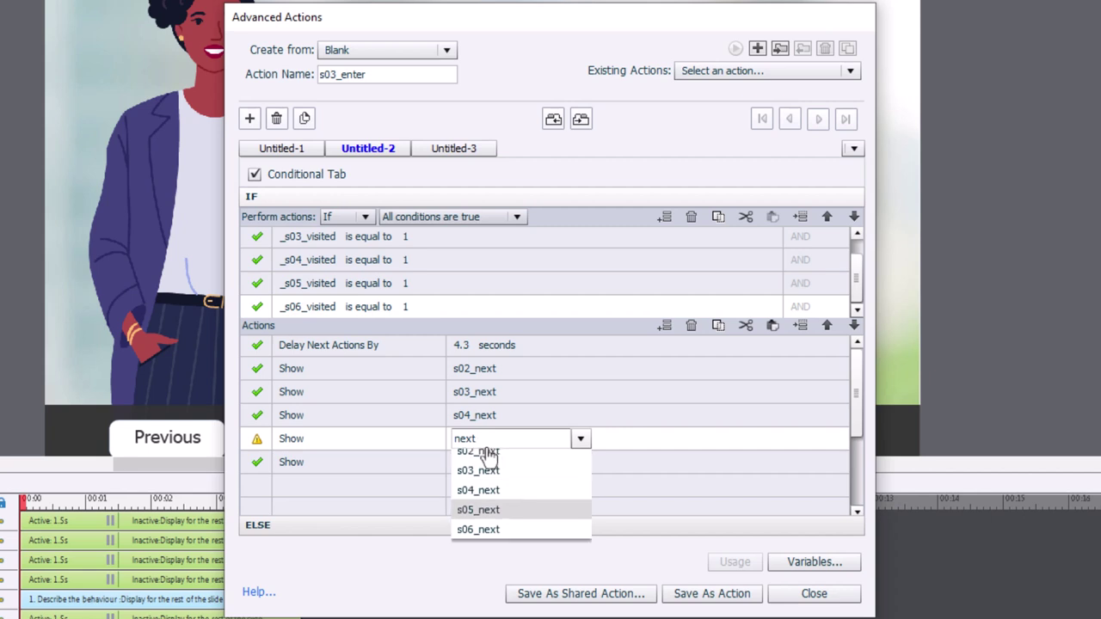
key(Return)
Change the target of the fifth Show action in the Untitled-2 decision to s06_next.
click(482, 463)
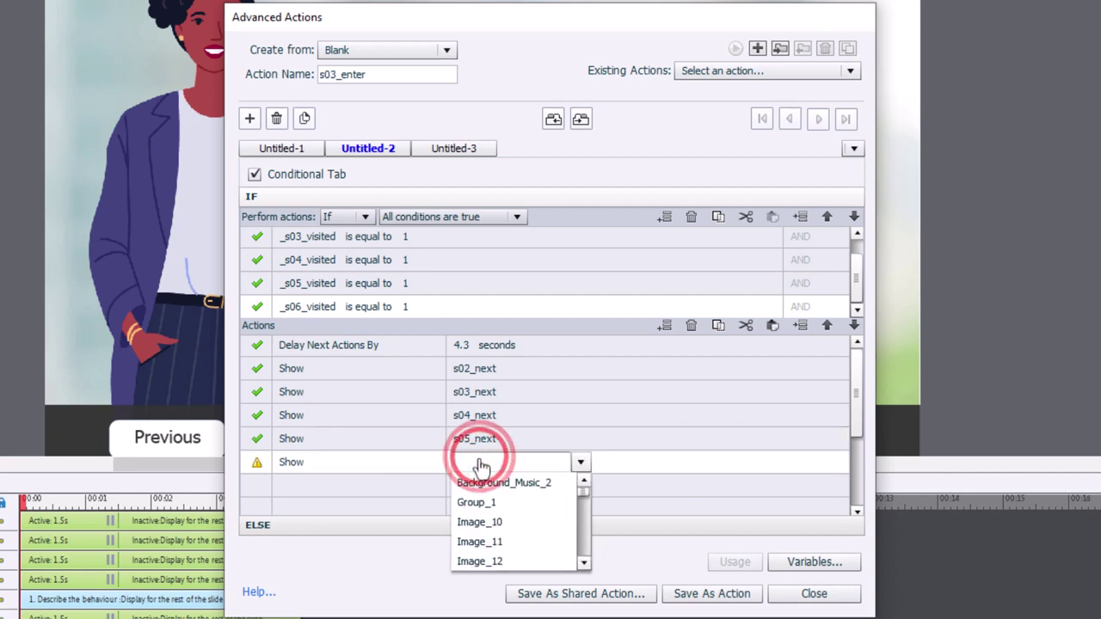
text(next)
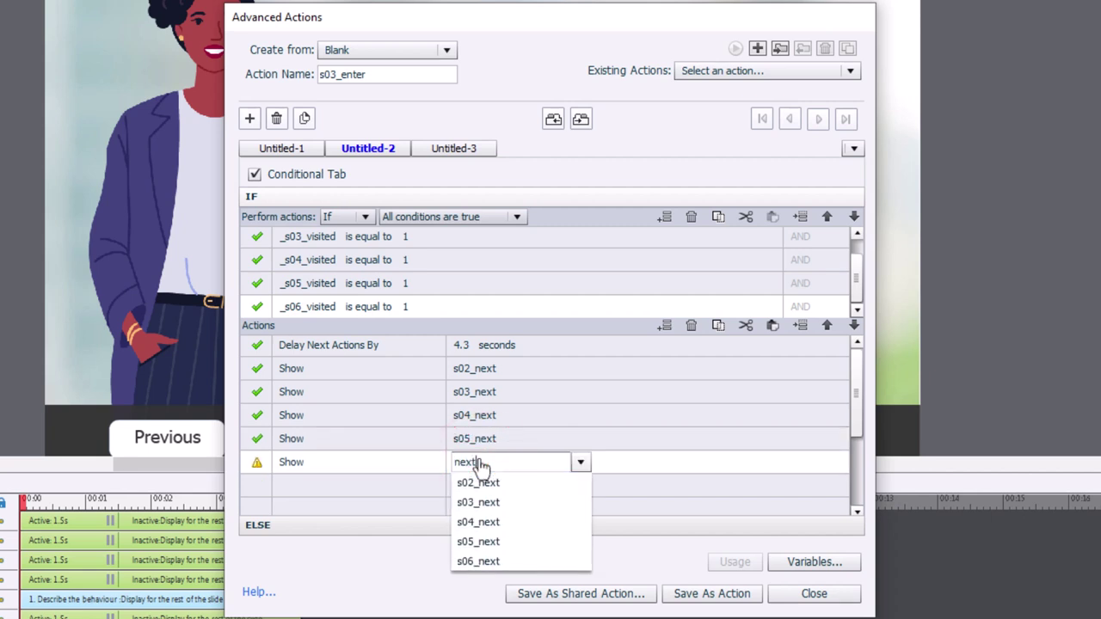
key(Down)
key(Down)
key(Down)
key(Down)
key(Down)
key(Return)
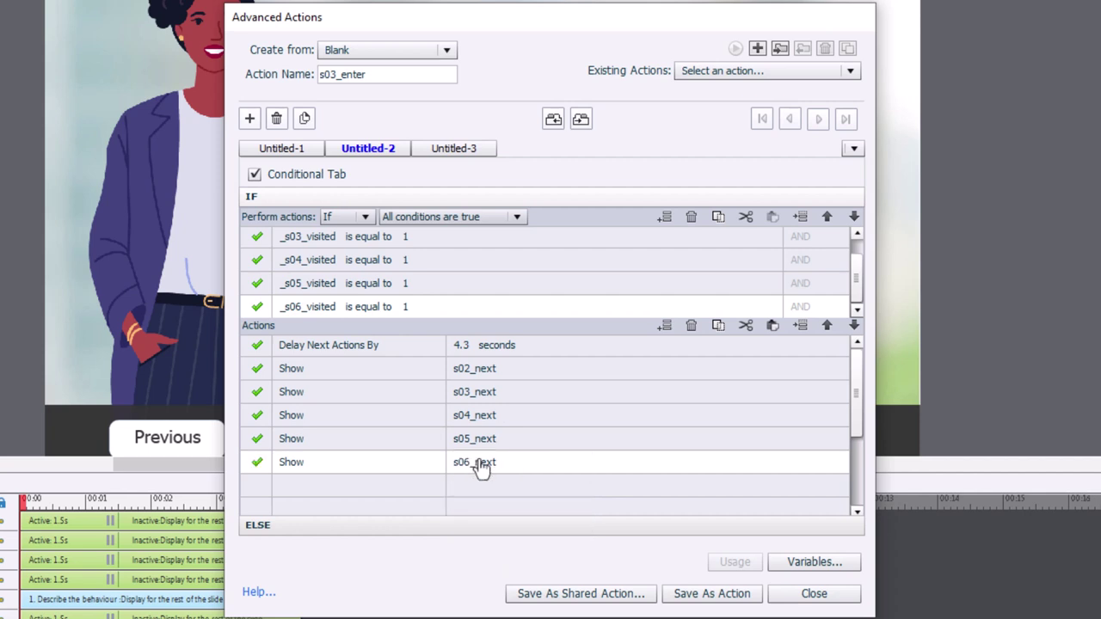
Save the s03_enter script as an advanced action and close the Advanced Actions dialog.
click(718, 593)
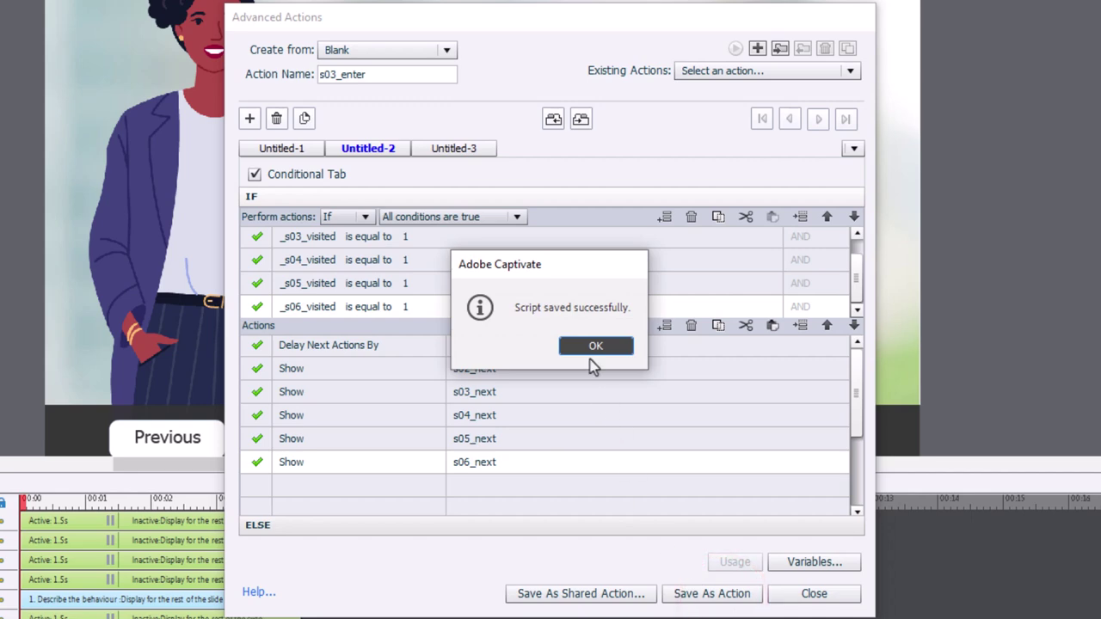
click(591, 348)
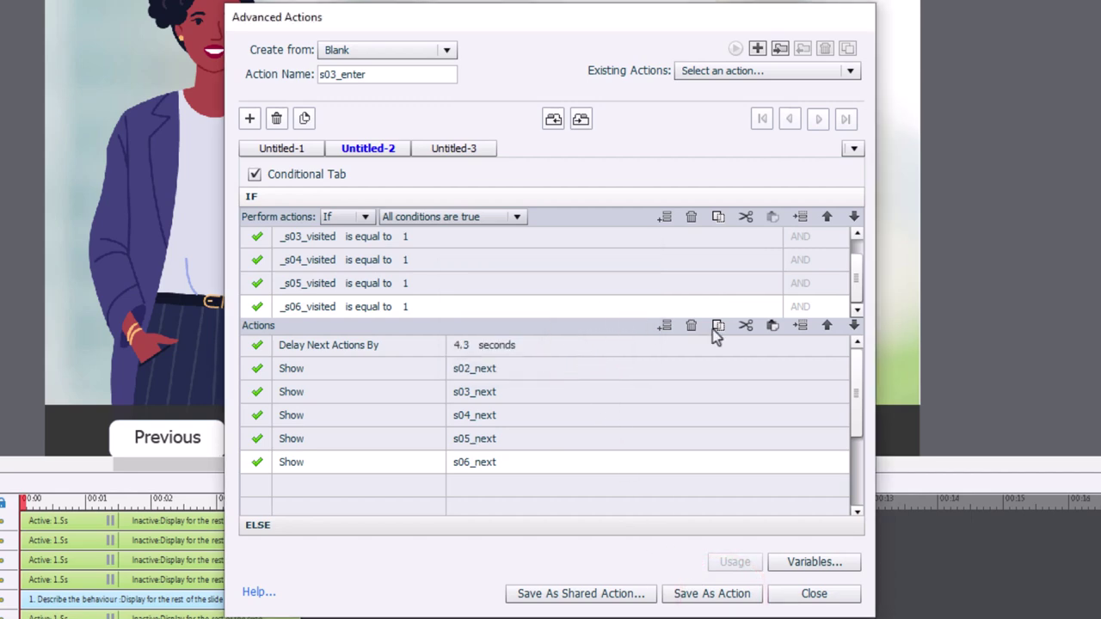
click(830, 607)
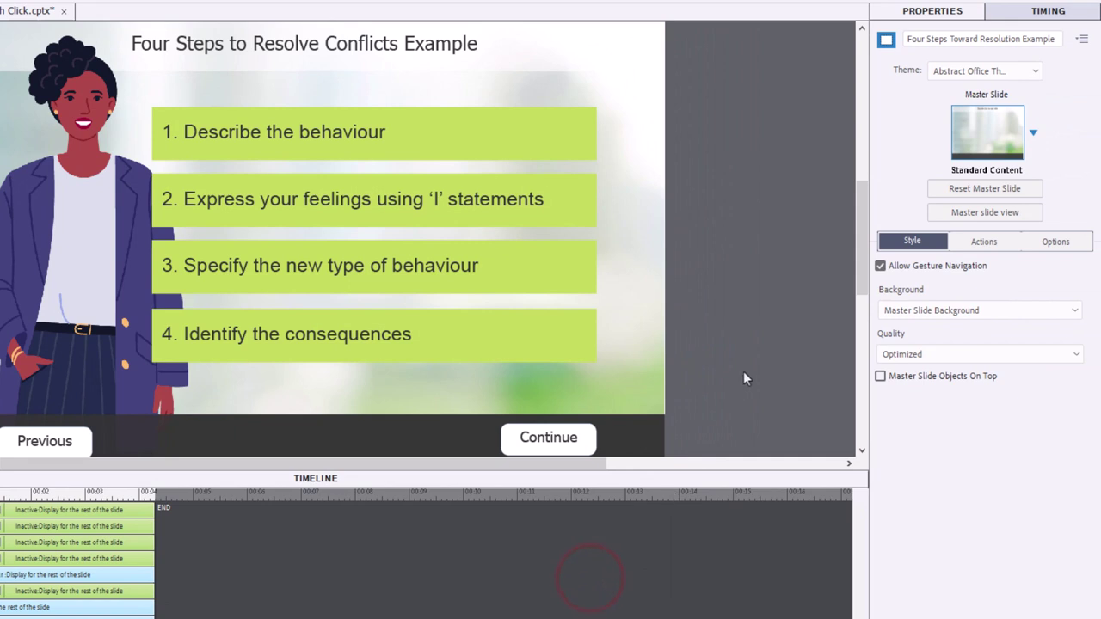
Set the On Enter action of slide 3 to Execute Advanced Actions with the s03_enter script.
click(989, 242)
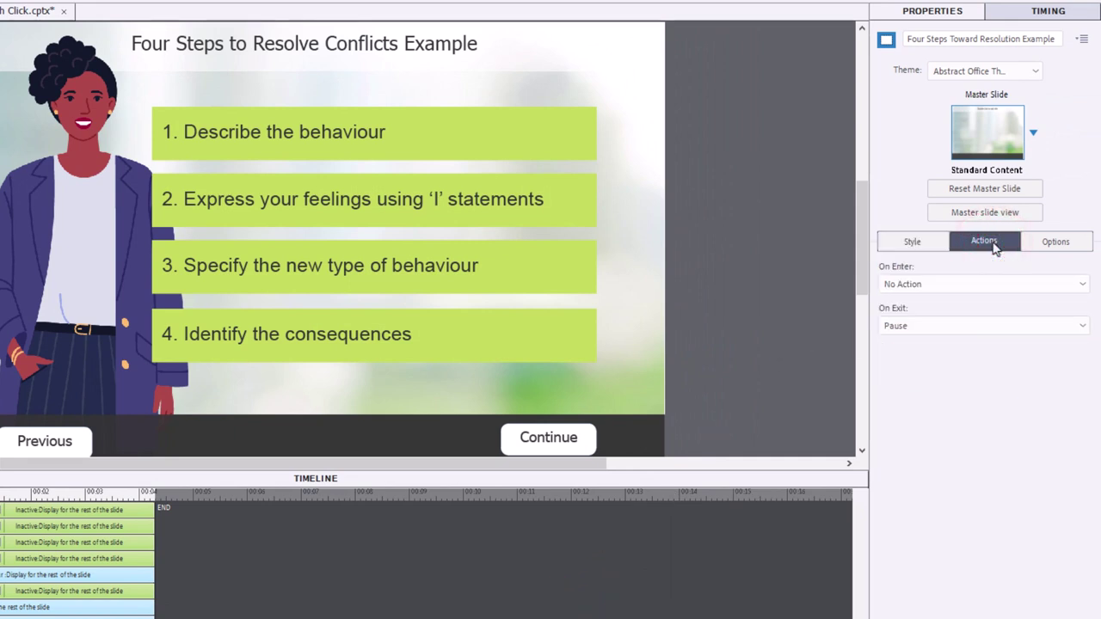
click(926, 284)
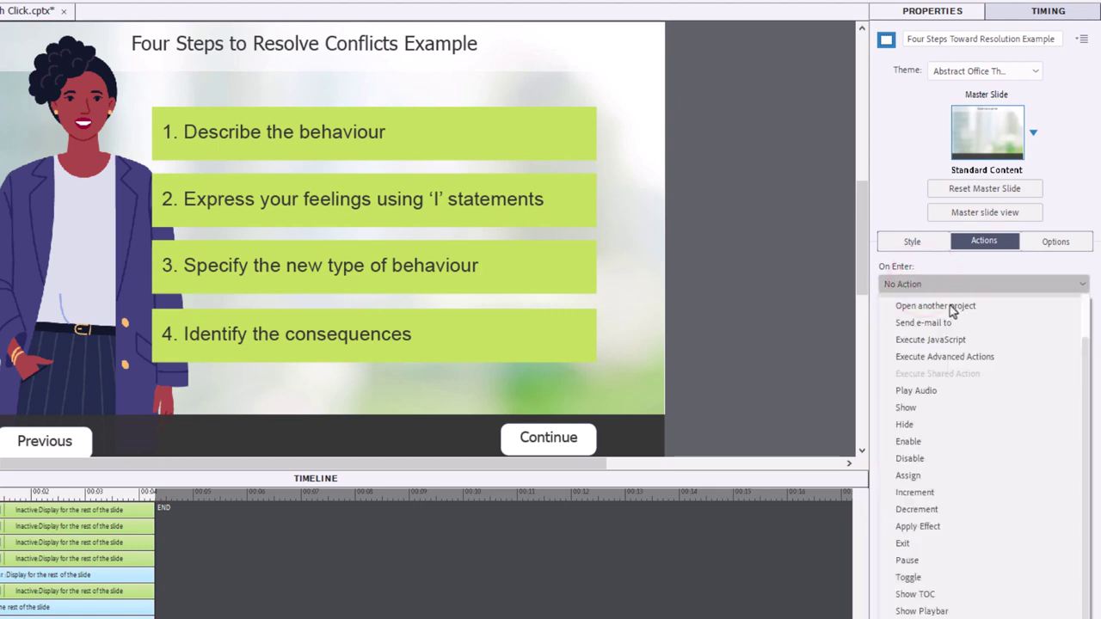
click(995, 358)
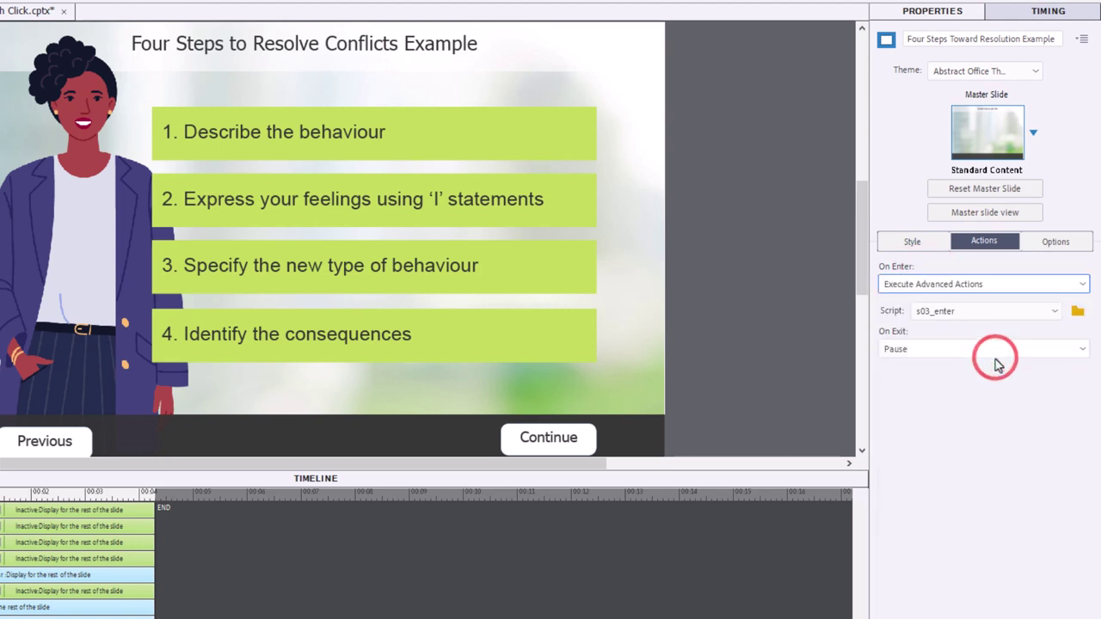
click(952, 310)
click(978, 313)
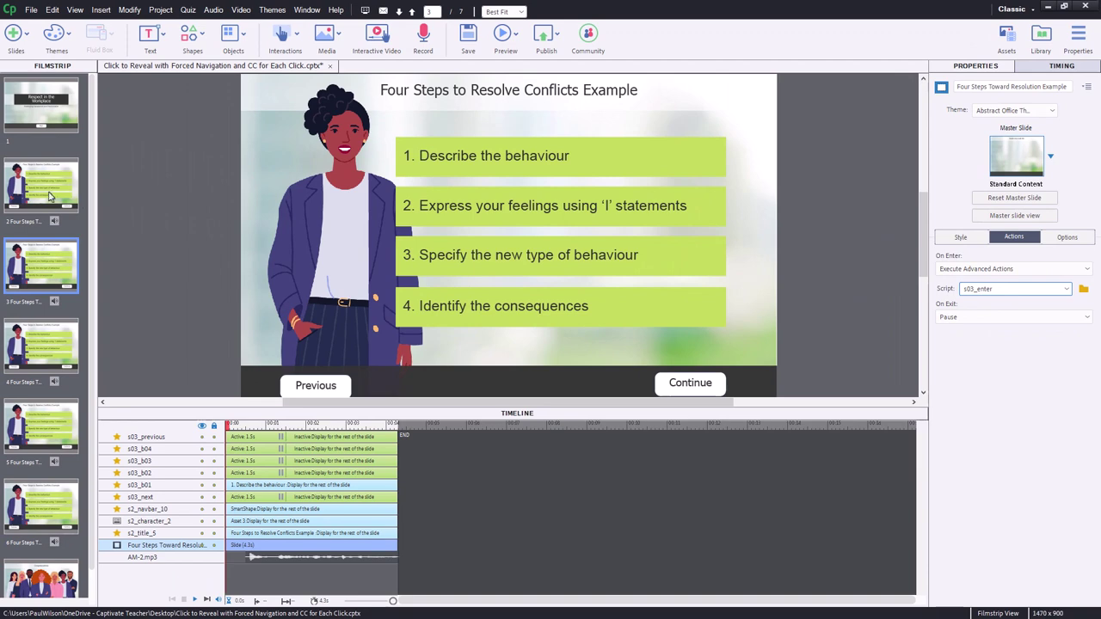
With slide 2 selected, duplicate the s03_enter advanced action and name the copy s02_enter.
click(43, 187)
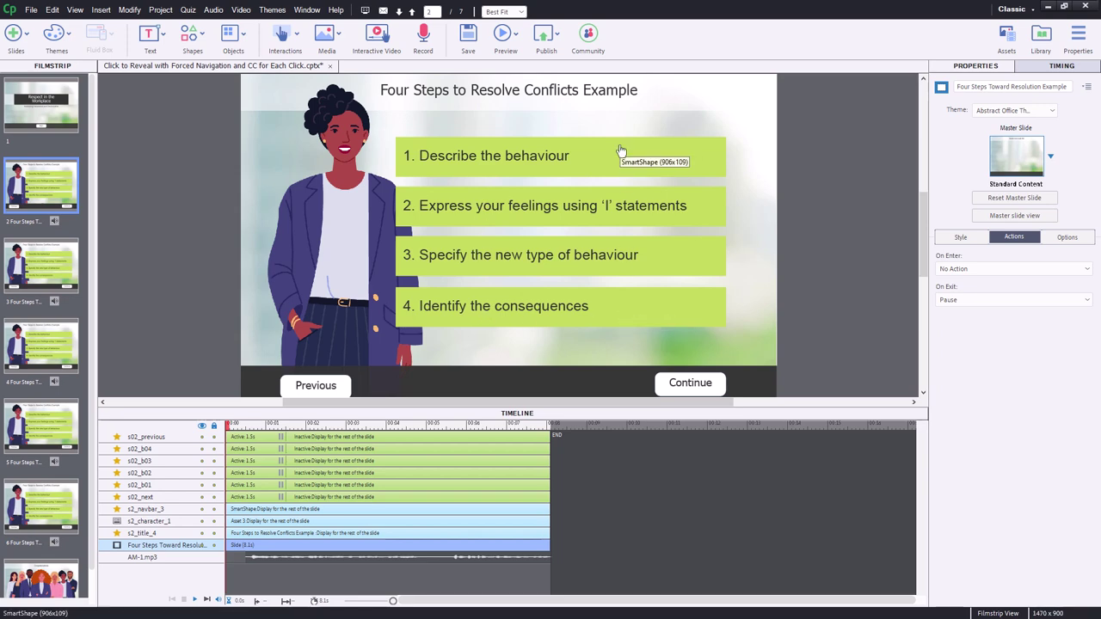
click(158, 10)
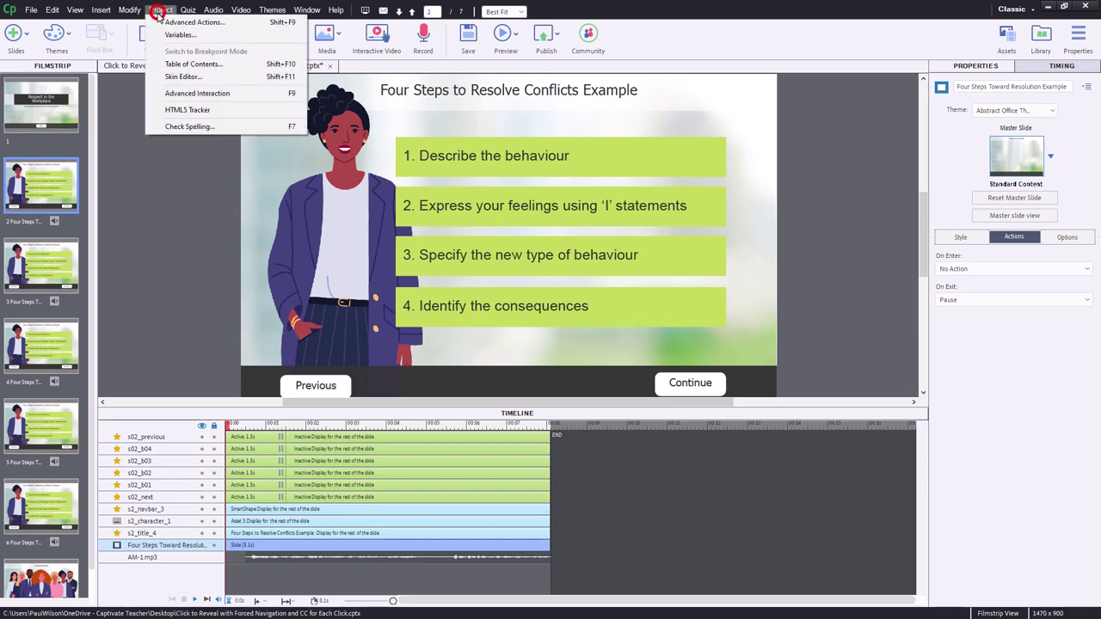
click(163, 21)
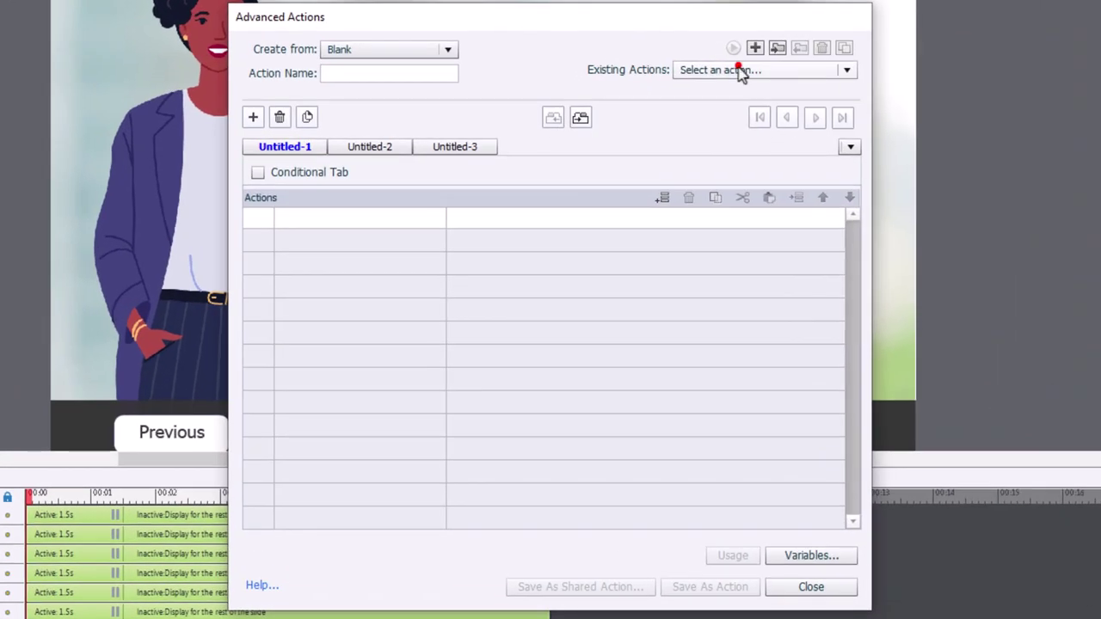
click(676, 145)
click(738, 89)
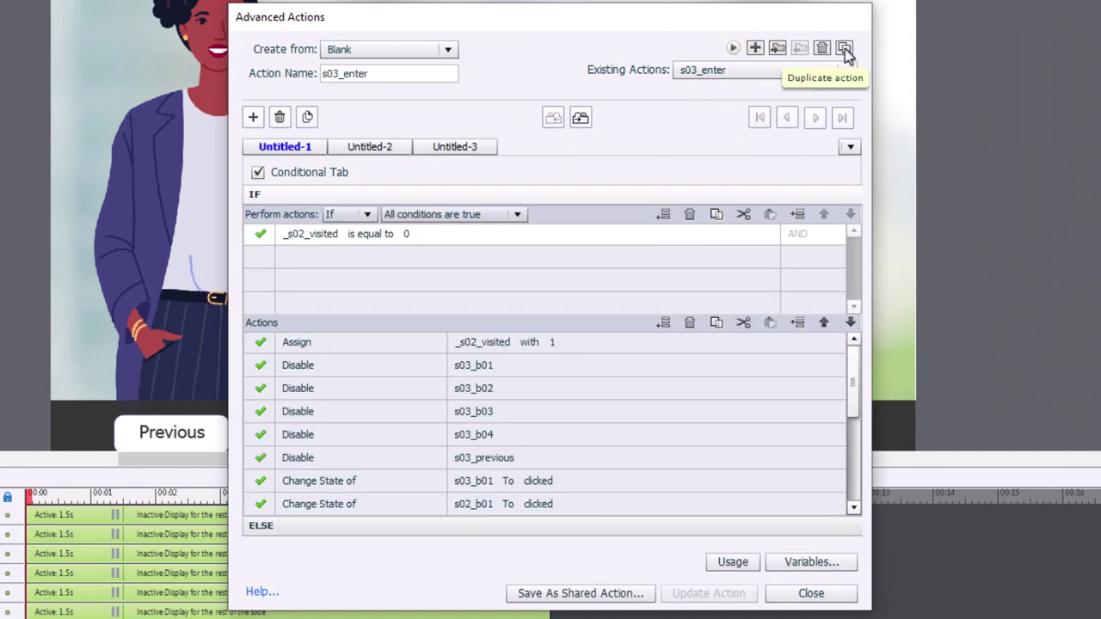
click(844, 49)
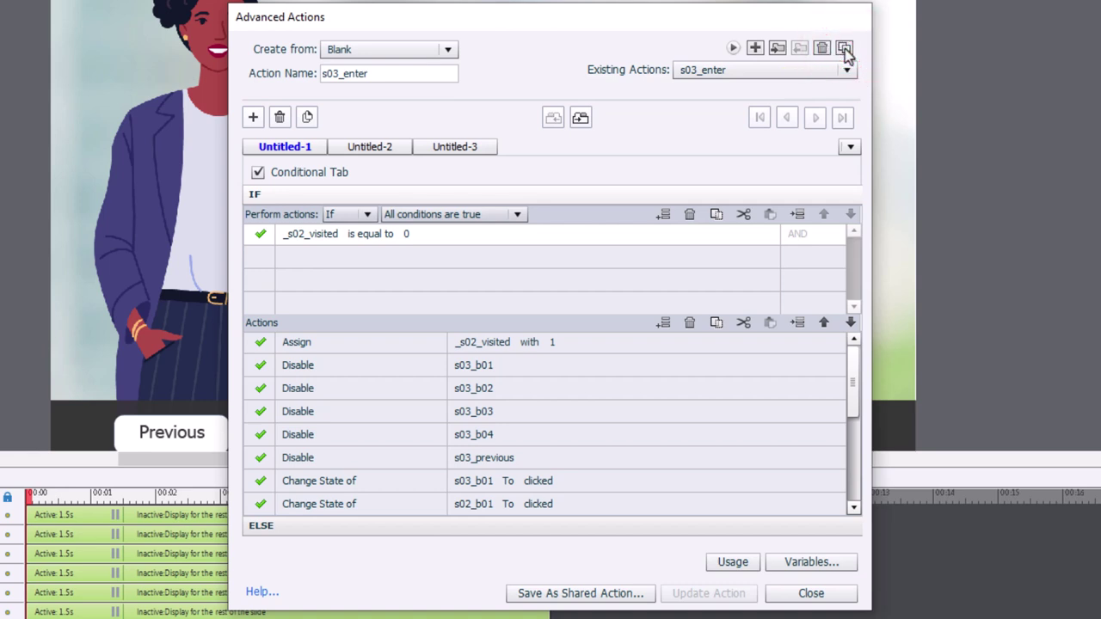
double_click(399, 73)
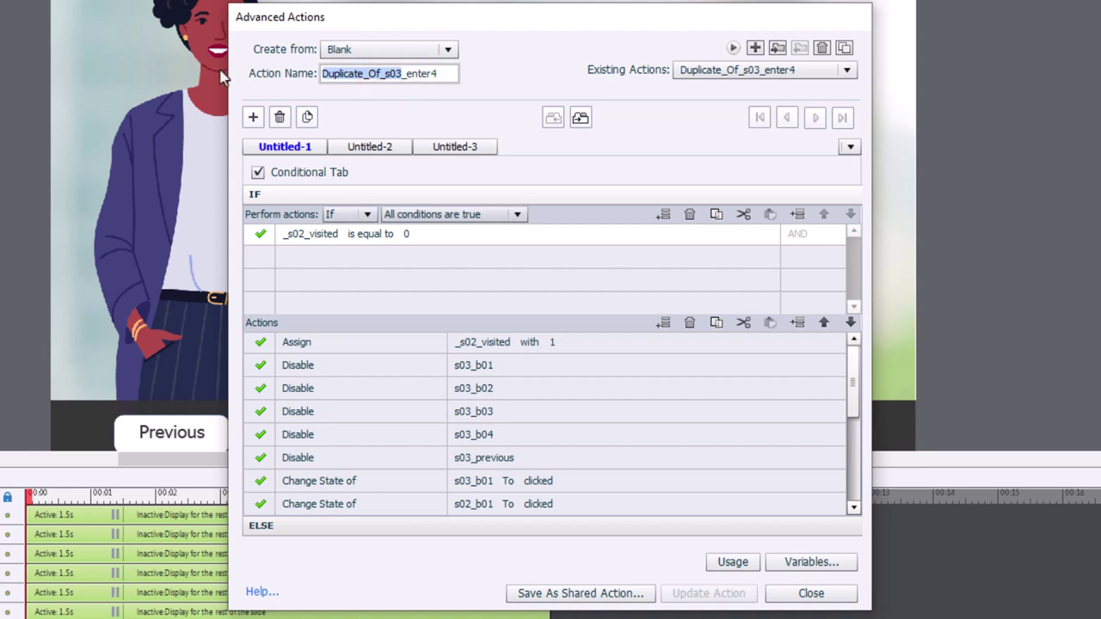
text(s02_enter)
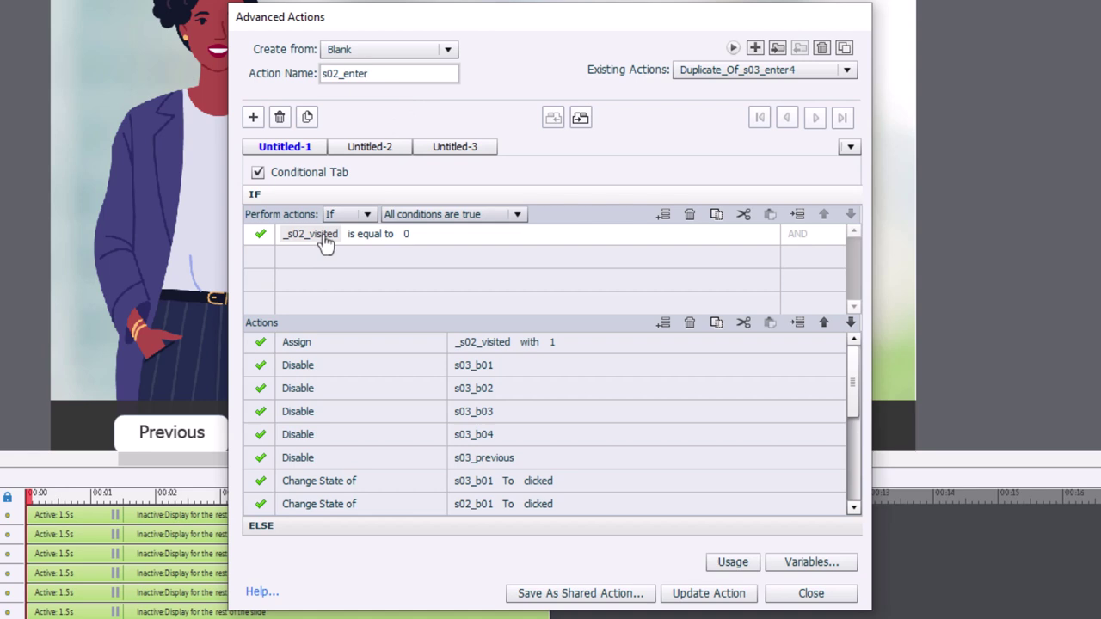
Change the target of the first Disable action in the Untitled-1 decision to s02_b01.
click(484, 370)
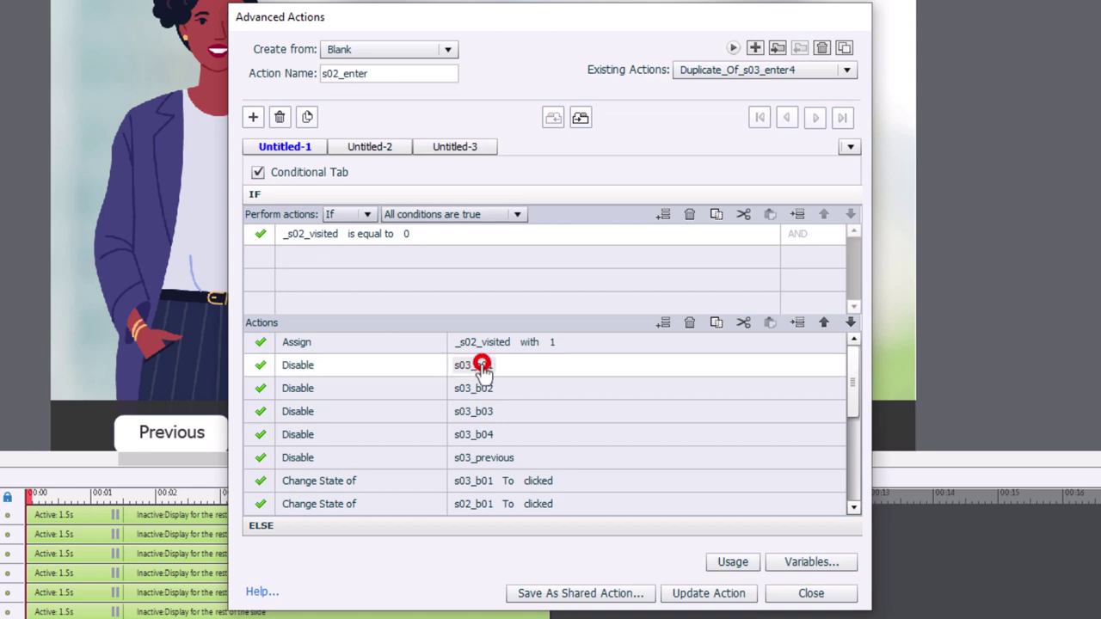
click(484, 370)
text(s02)
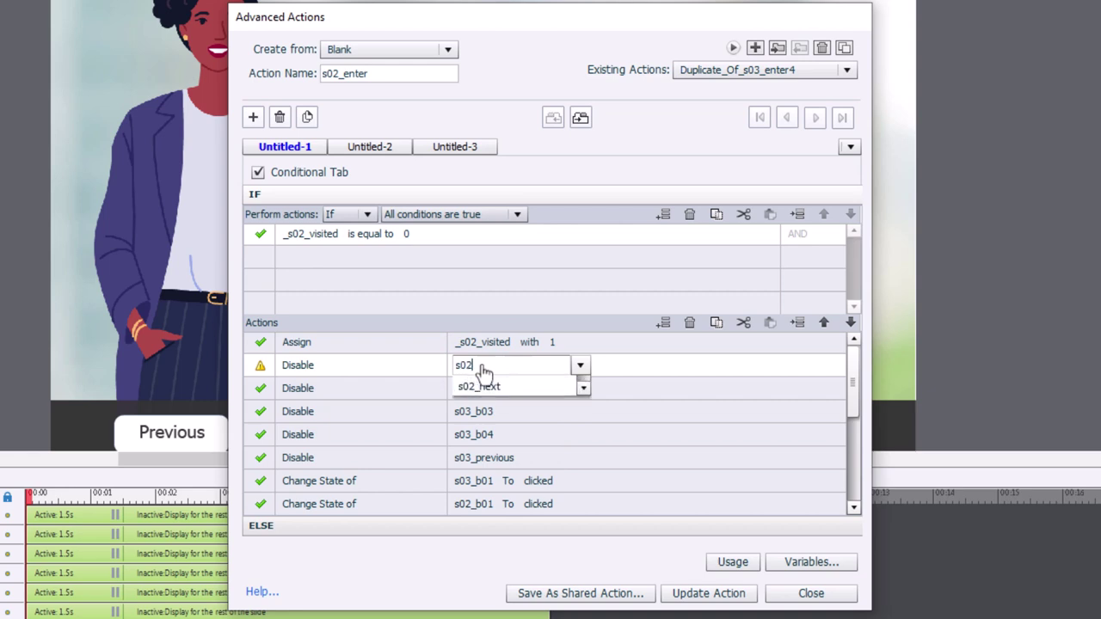
key(Return)
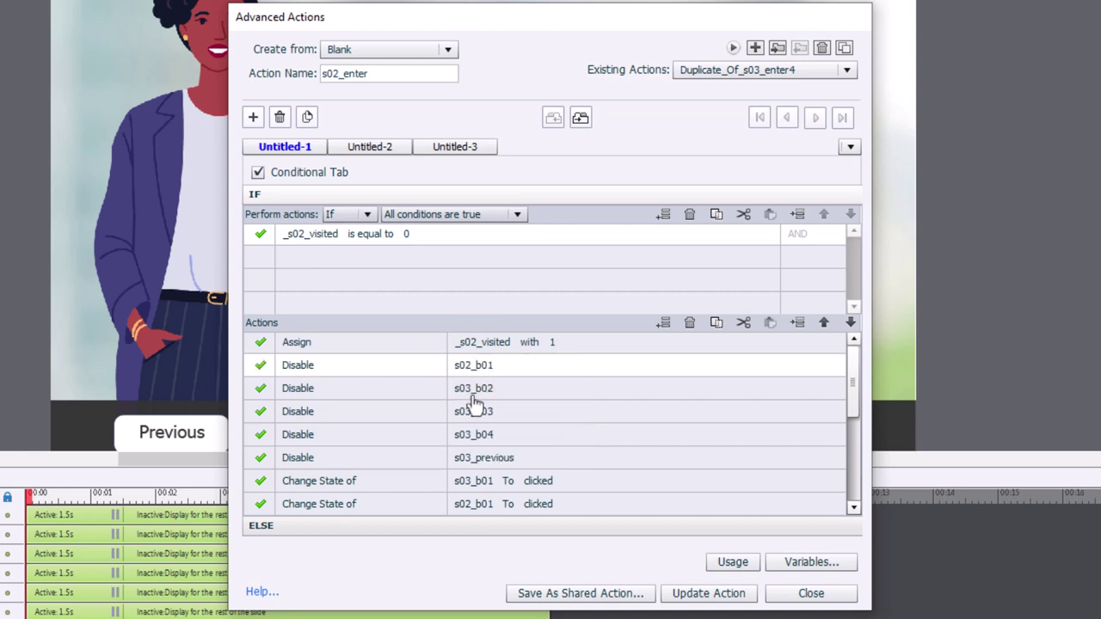
Change the target of the second Disable action in the Untitled-1 decision to s02_b02.
click(467, 388)
click(467, 388)
text(s02)
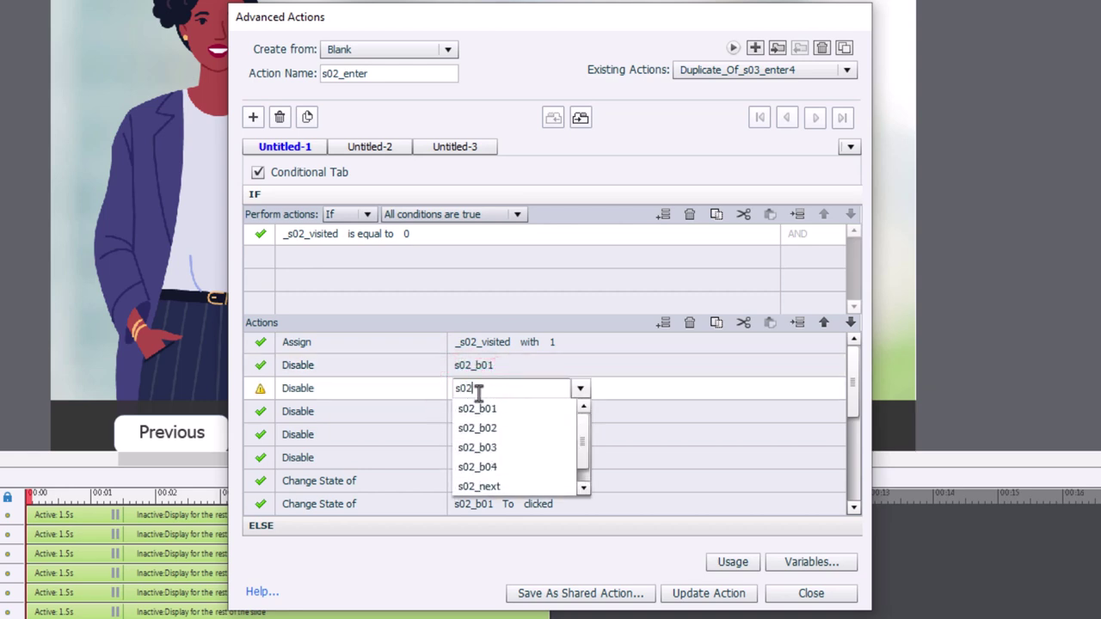
key(Down)
key(Down)
key(Return)
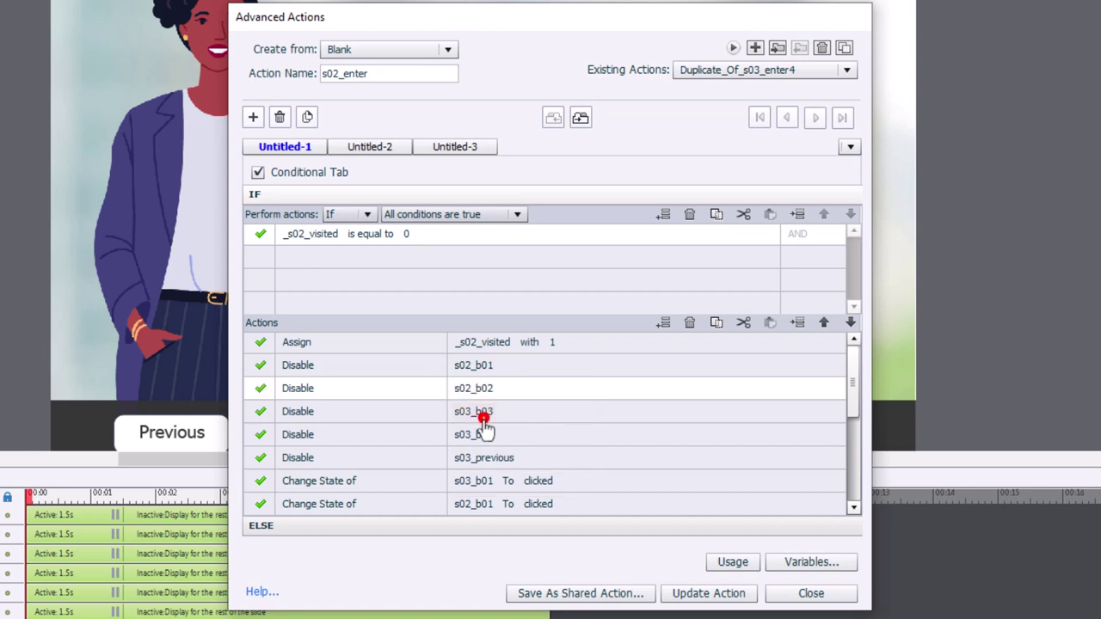
Change the target of the third Disable action in the Untitled-1 decision to s02_b03.
click(484, 417)
click(482, 419)
text(s02)
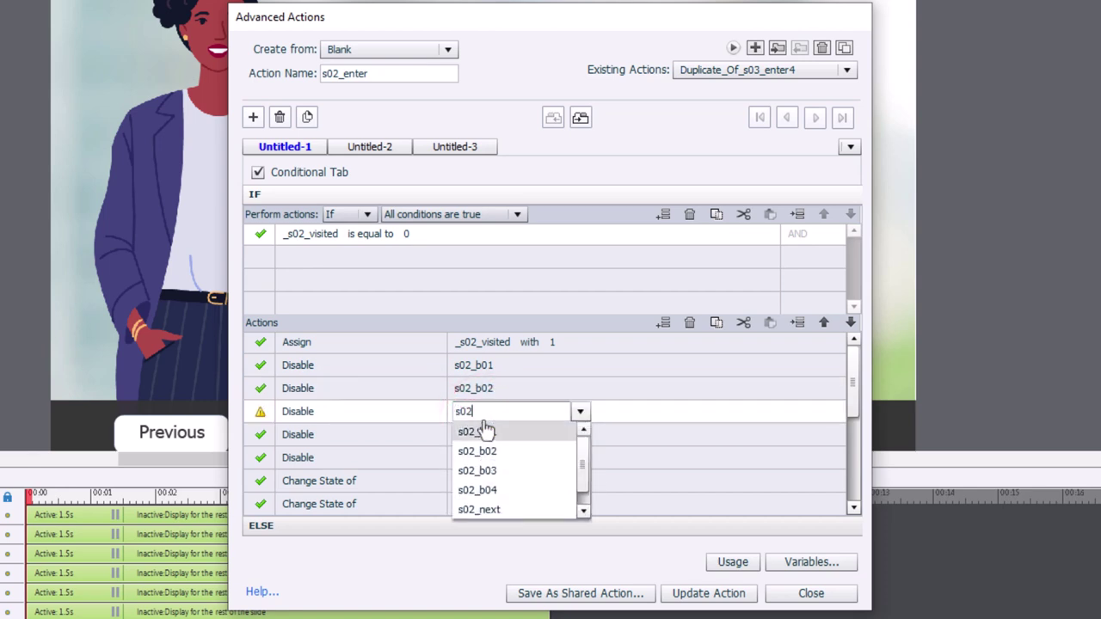
key(Down)
key(Down)
key(Down)
click(486, 432)
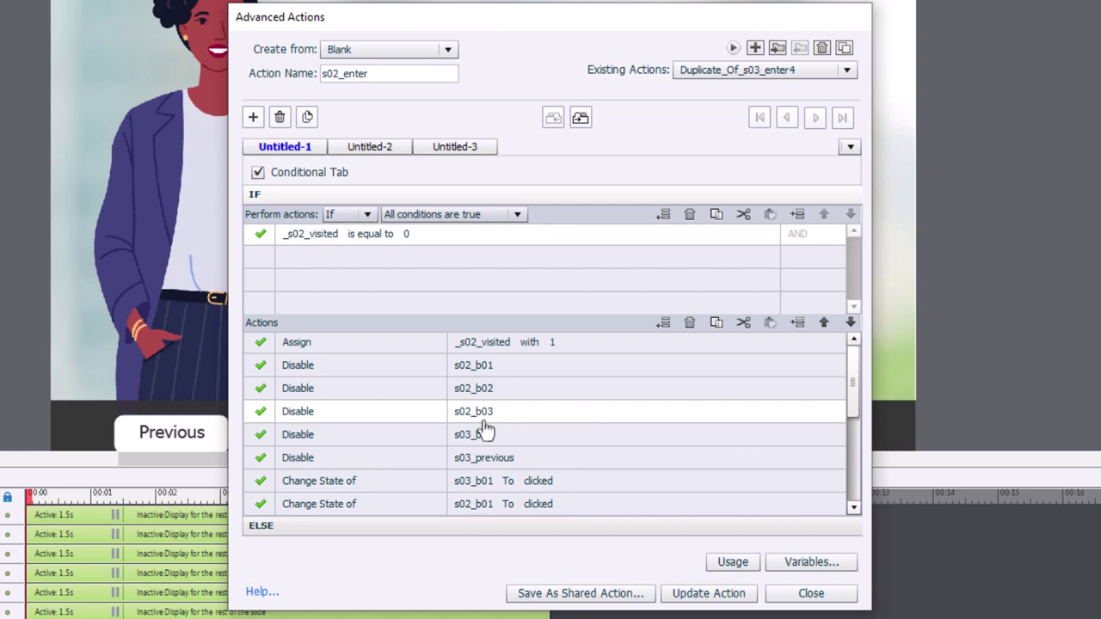
Change the target of the fourth Disable action in the Untitled-1 decision to s02_b04.
click(484, 436)
text(s02)
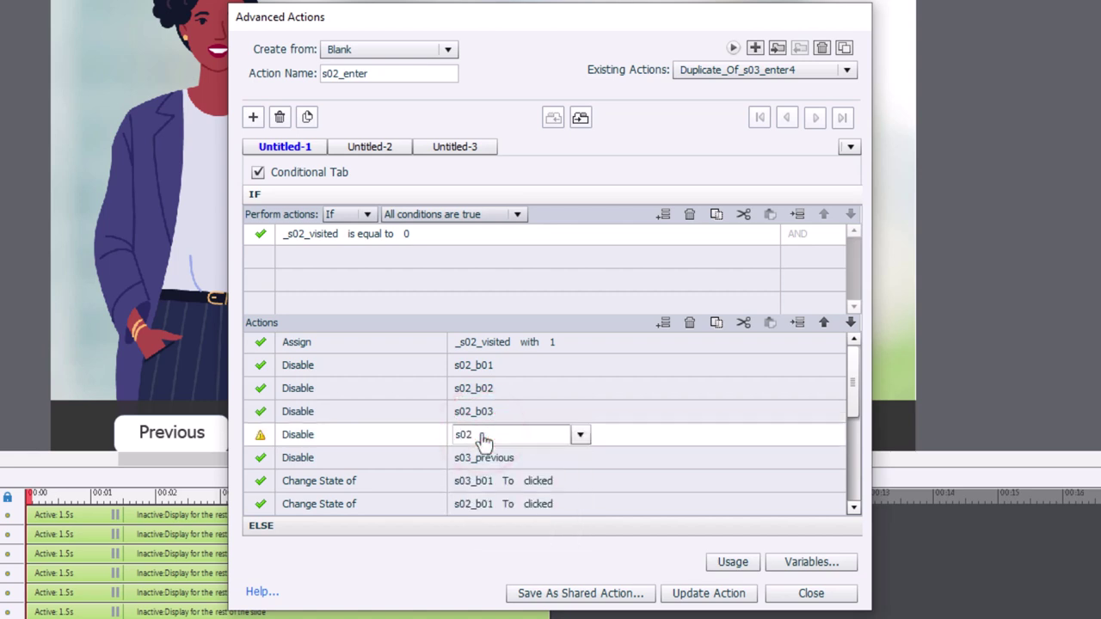
key(Down)
key(Down)
key(Down)
key(Down)
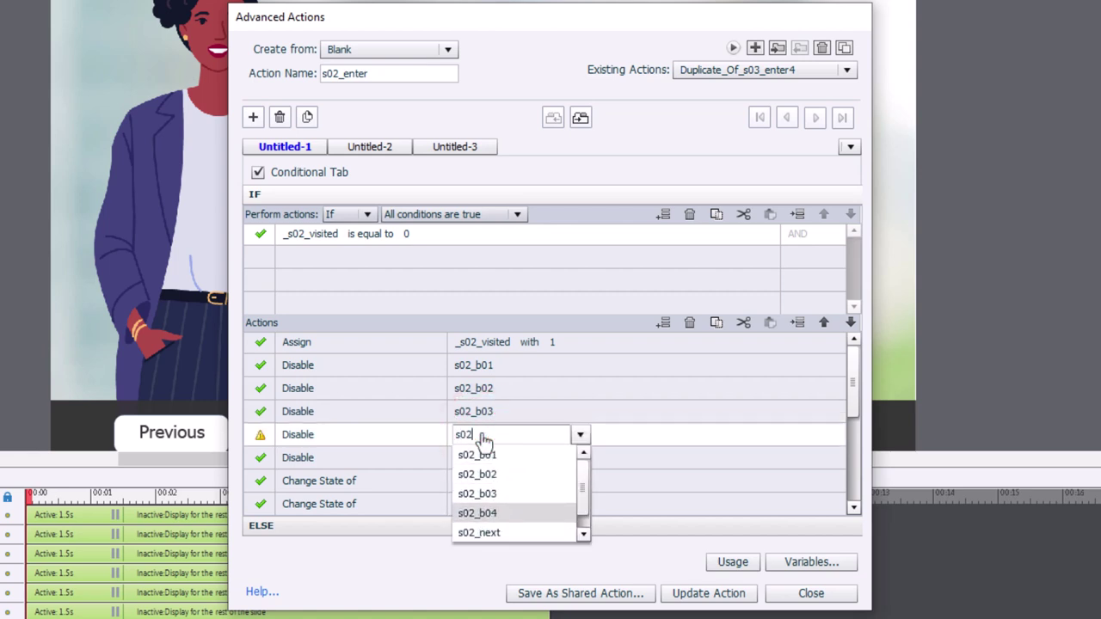
key(Return)
Change the target of the fifth Disable action in the Untitled-1 decision to s02_previous.
click(484, 457)
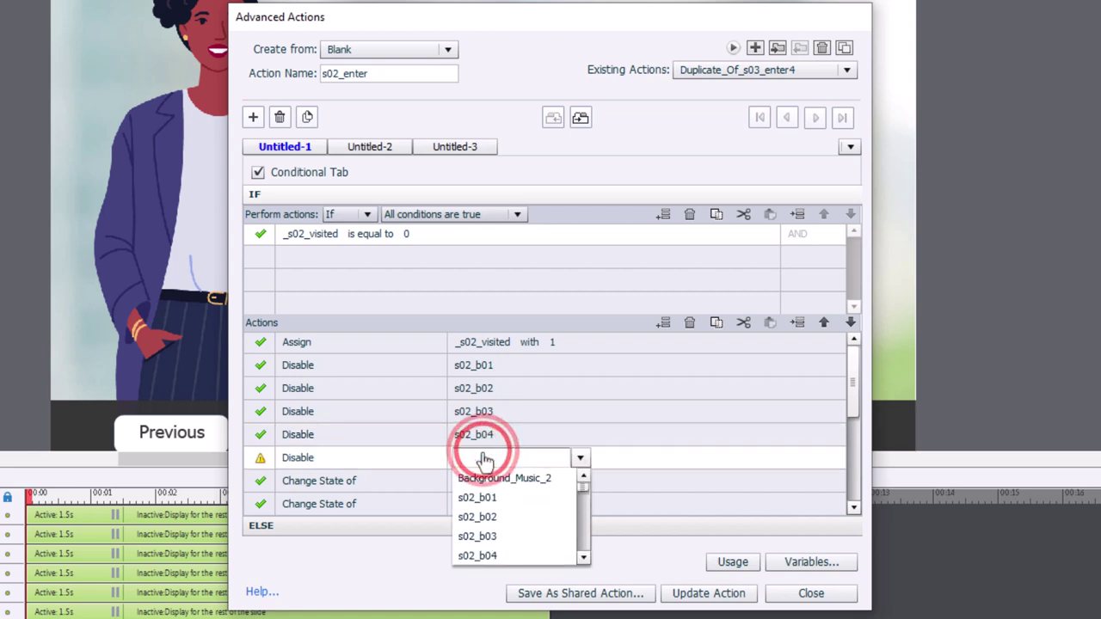
text(s02)
key(Down)
key(Down)
key(Down)
key(Down)
key(Down)
key(Down)
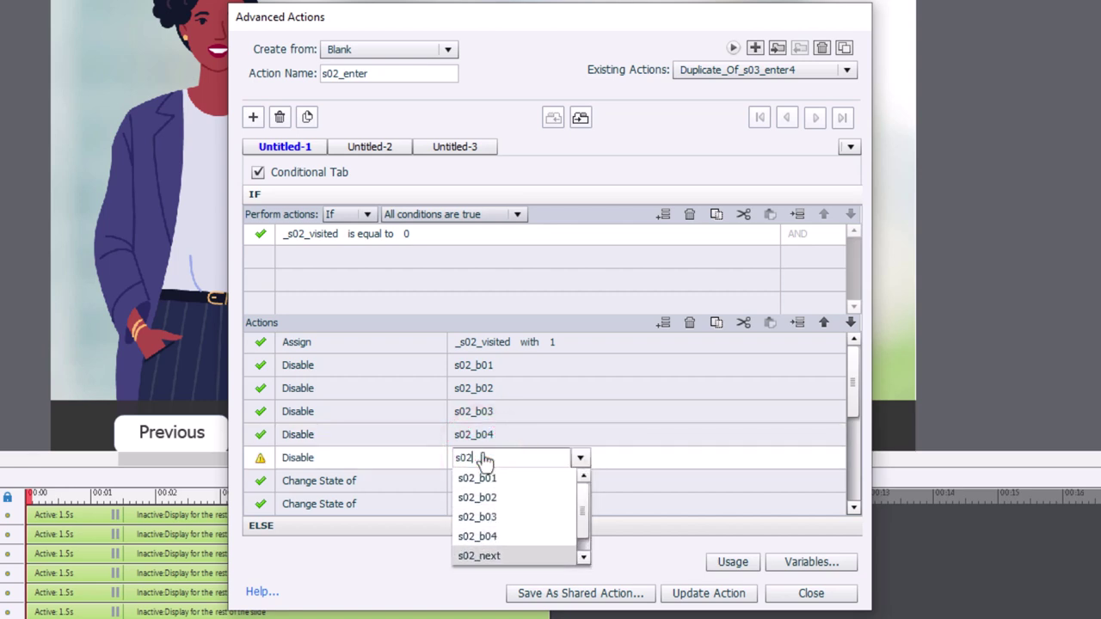
key(Return)
Delete the five Change State actions for the b01 buttons from the Untitled-1 decision of s02_enter.
scroll(490, 458, down, 5)
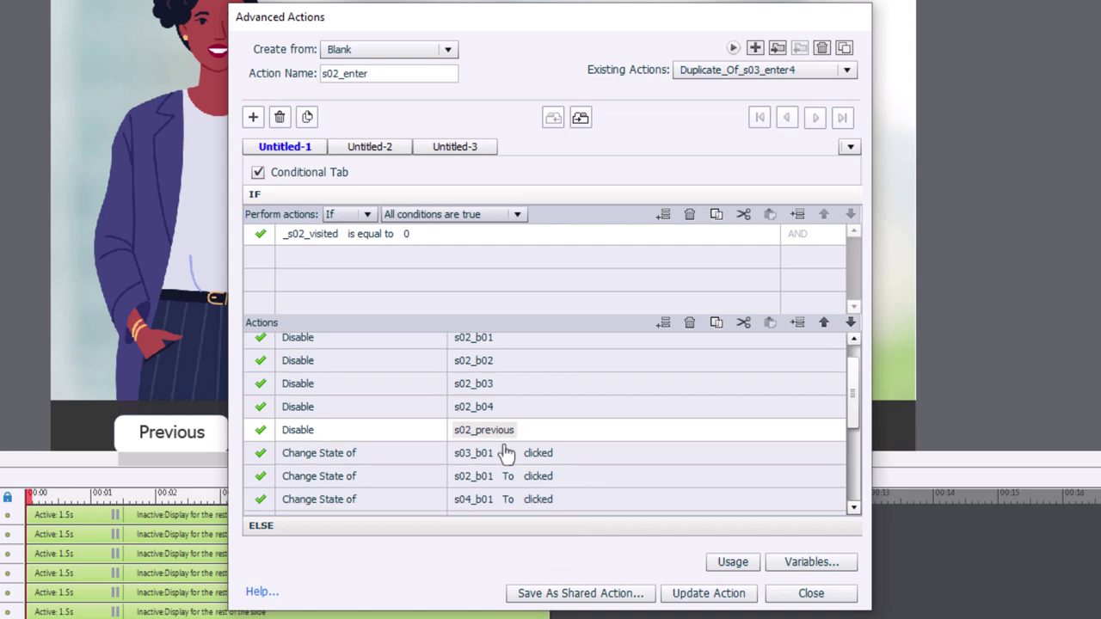
click(580, 389)
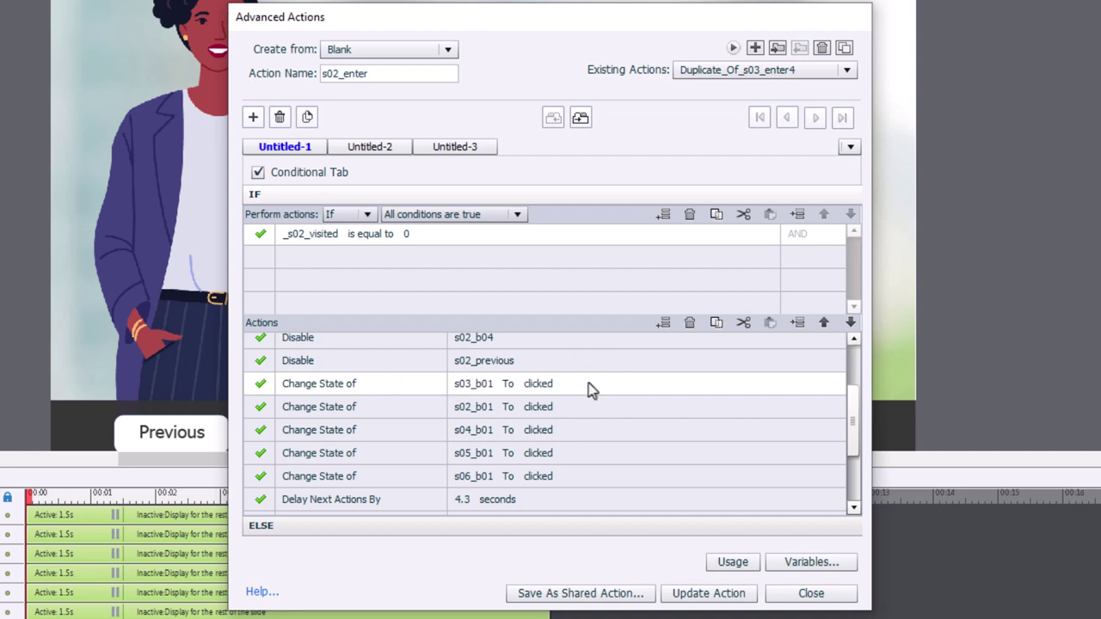
shift+click(567, 477)
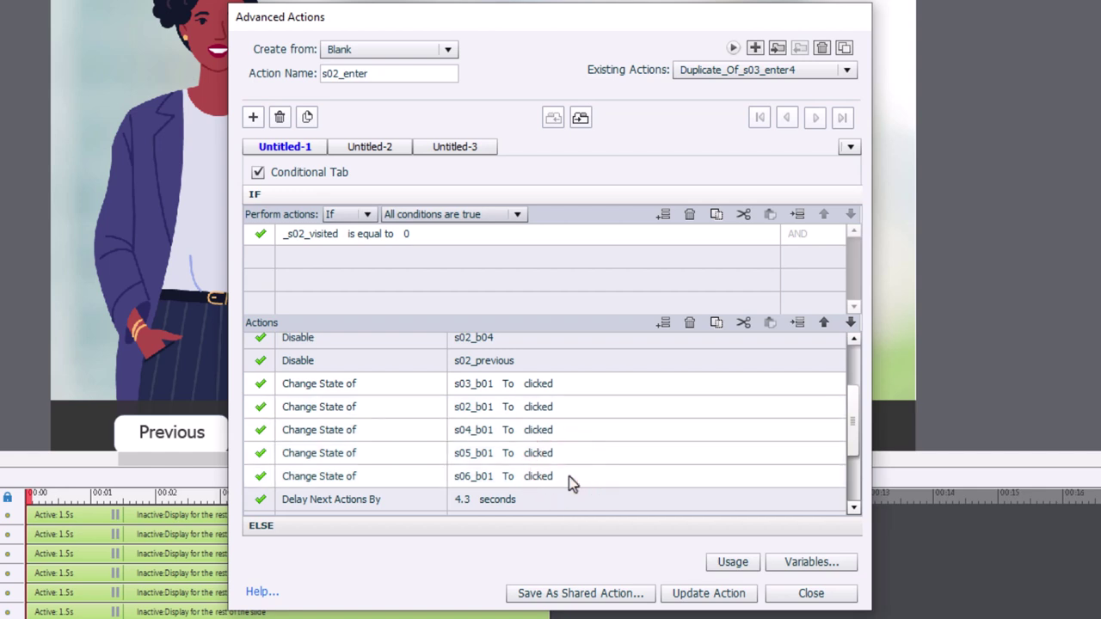
click(690, 323)
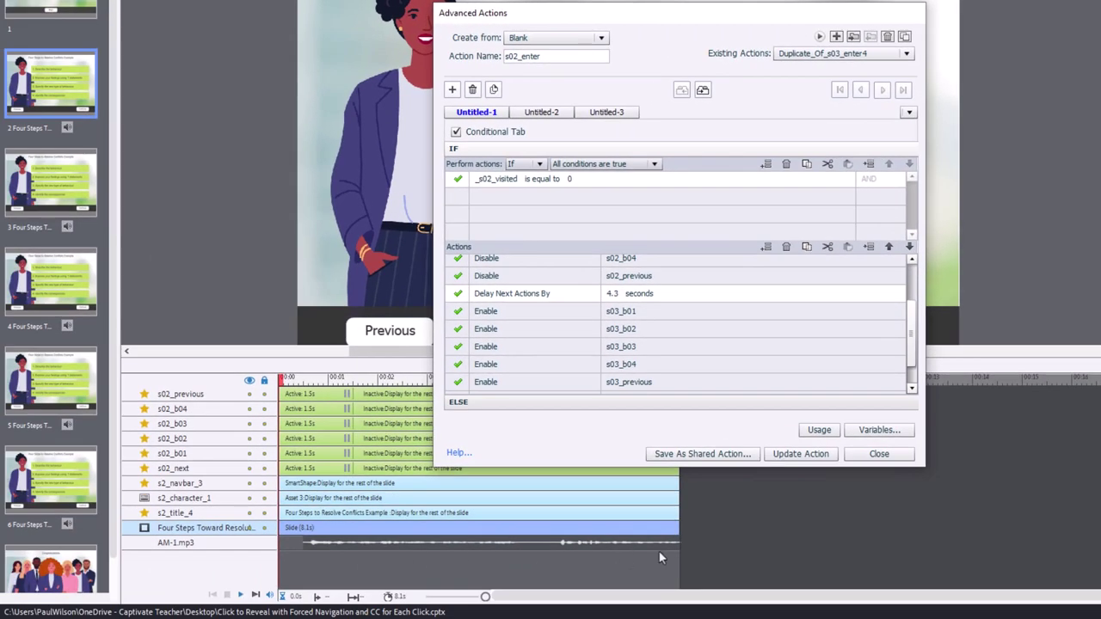
Set the Delay Next Actions By value in the Untitled-1 decision of s02_enter to 8.1 seconds.
click(612, 296)
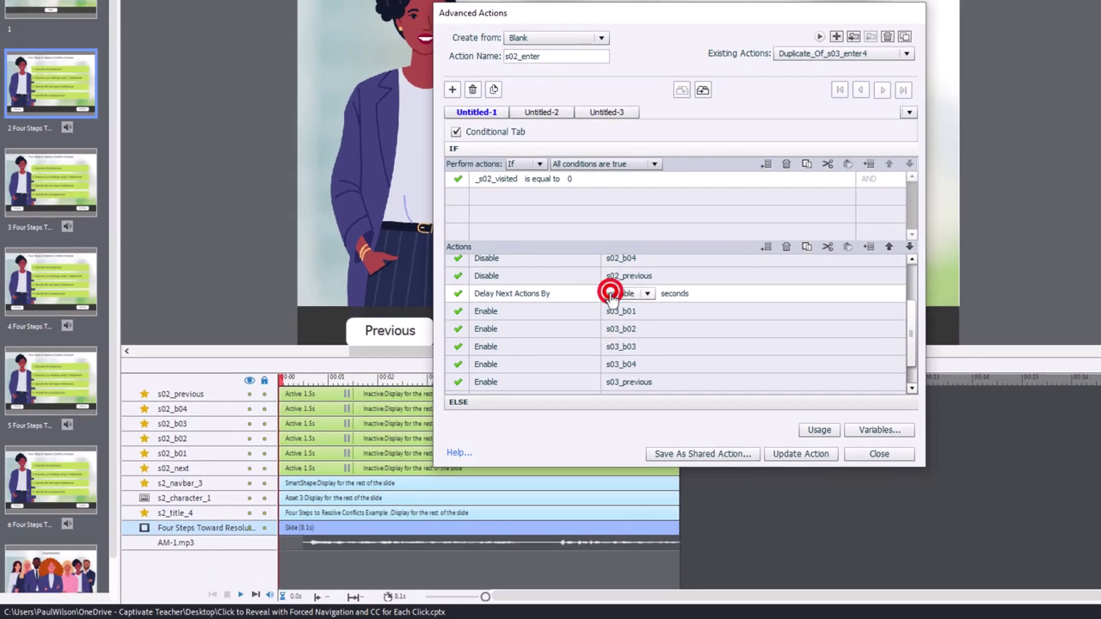
click(646, 294)
click(628, 324)
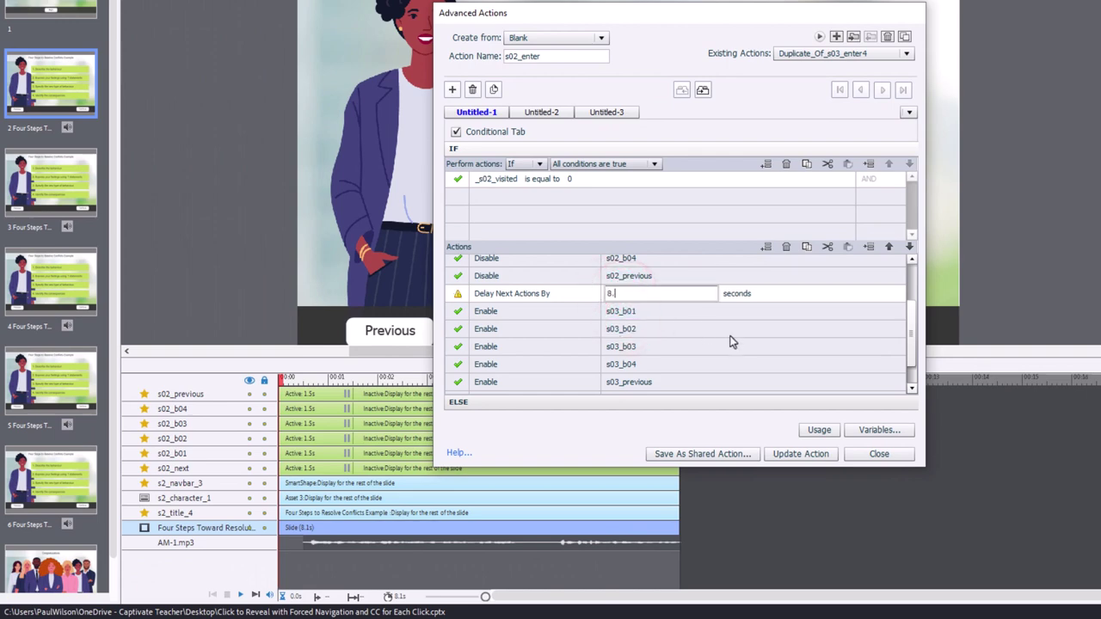
key(Return)
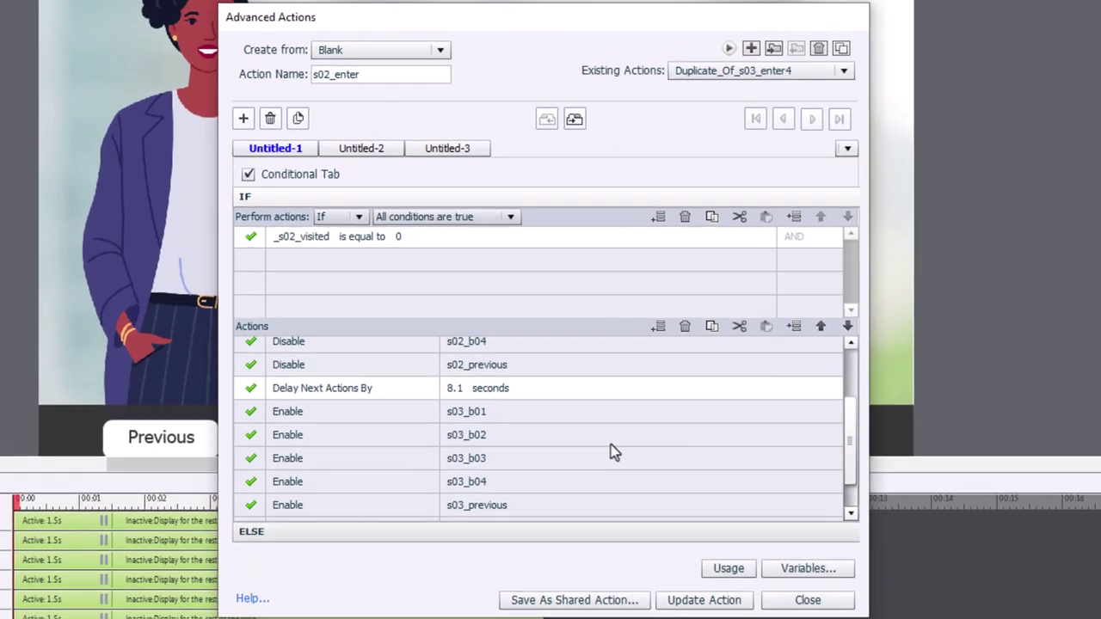
Change the targets of the first two Enable actions in the Untitled-1 decision to s02_b01 and s02_b02.
click(465, 411)
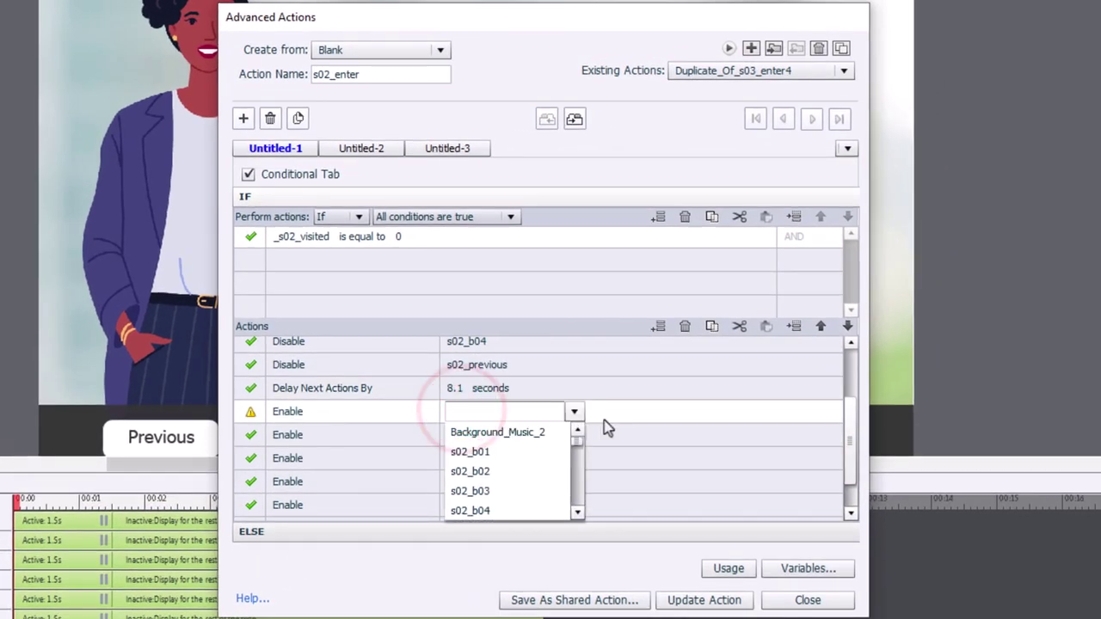
text(s02)
key(Down)
key(Return)
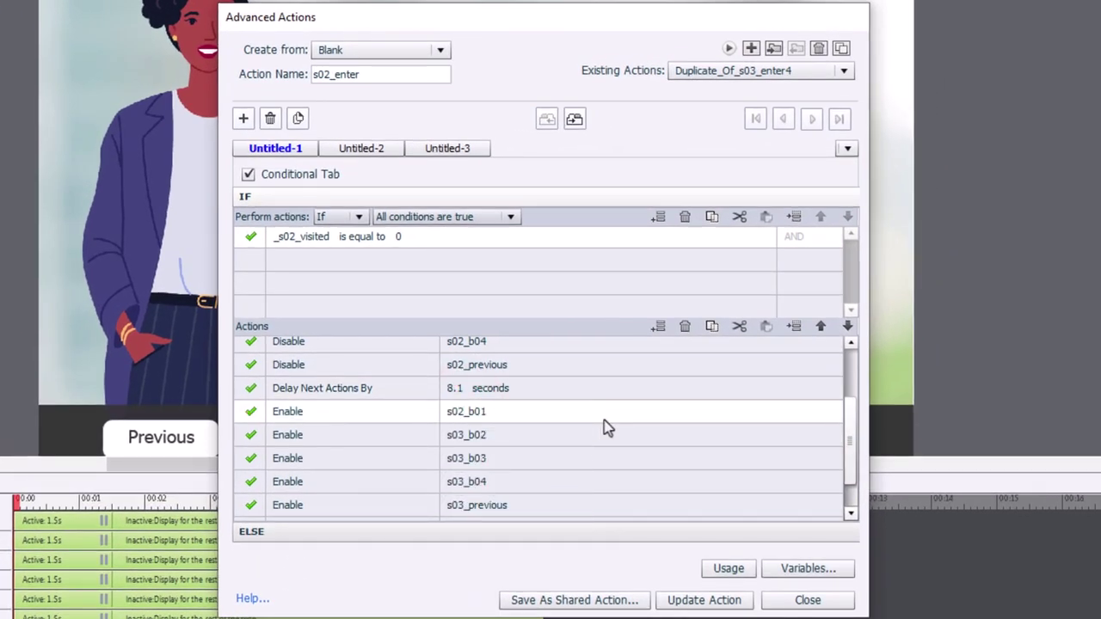
click(469, 436)
text(s02)
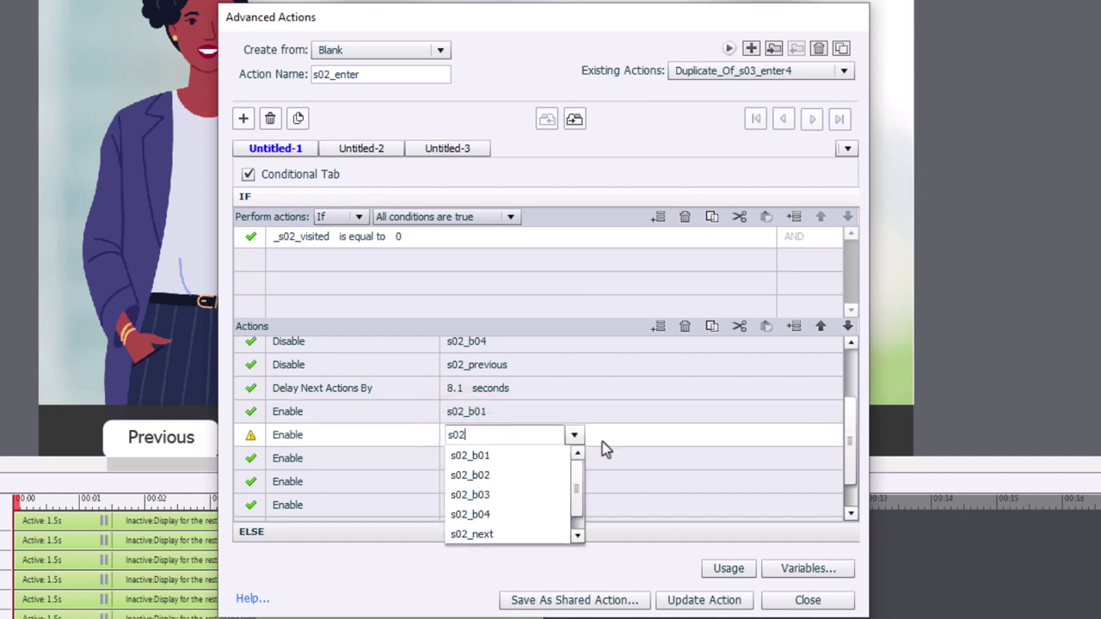
key(Down)
key(Return)
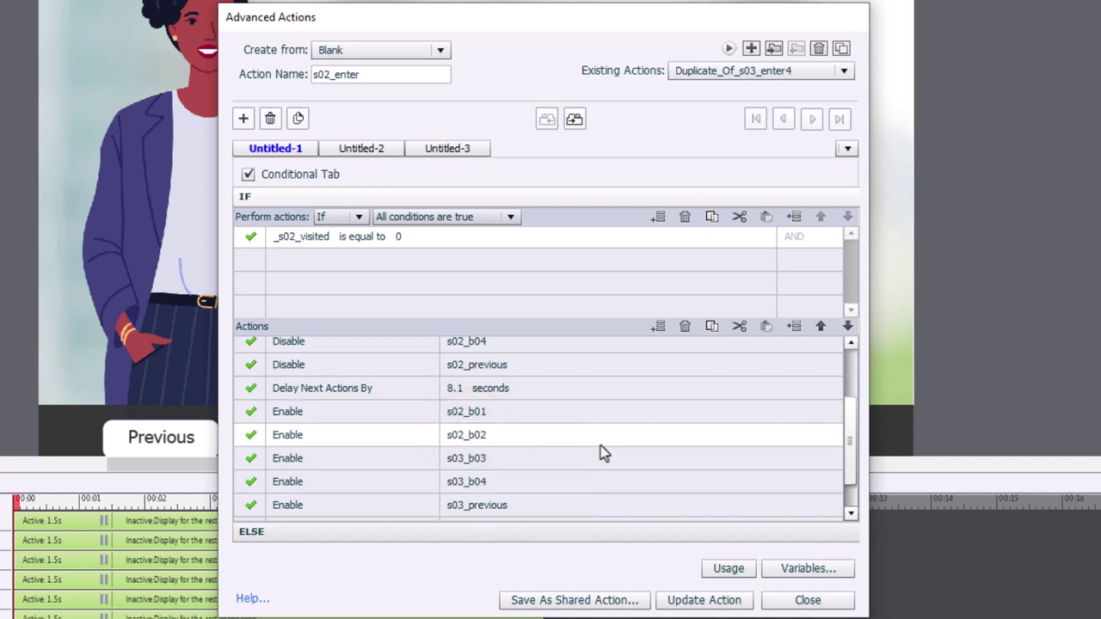
Change the target of the third Enable action in the Untitled-1 decision to s02_b03.
click(478, 458)
text(s02)
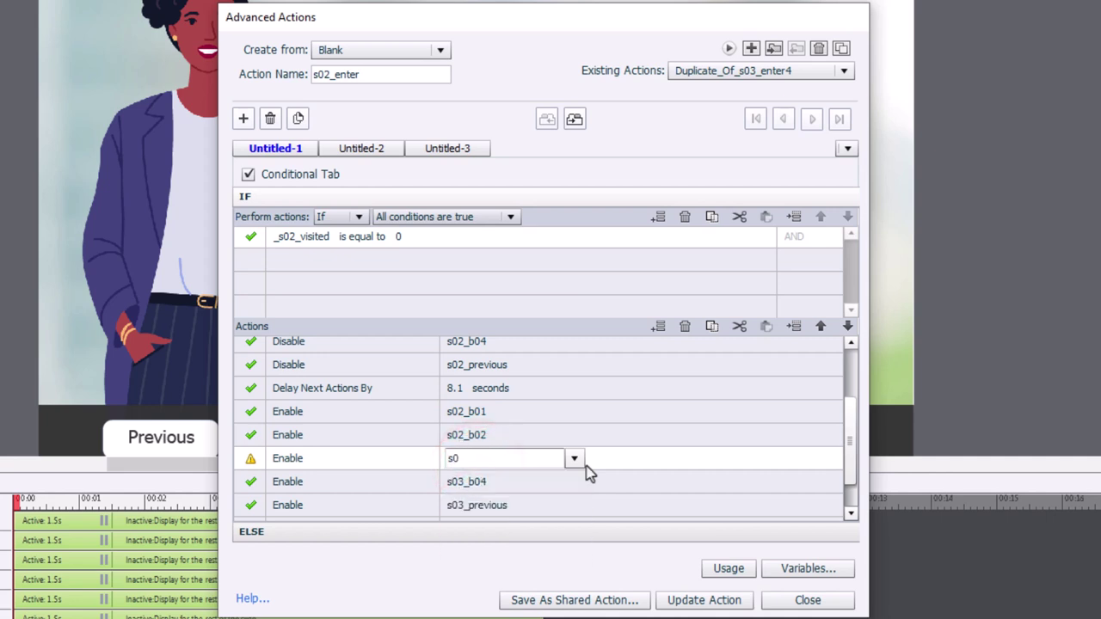
key(Down)
key(Down)
key(Down)
key(Return)
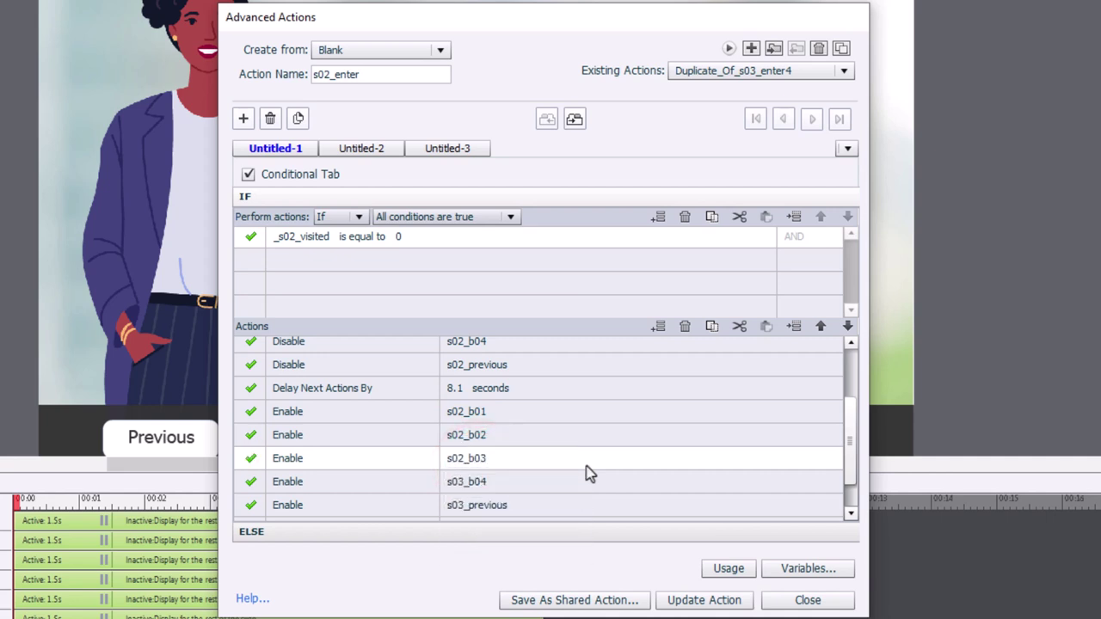
Change the target of the fourth Enable action in the Untitled-1 decision to s02_b04.
click(453, 486)
text(s02)
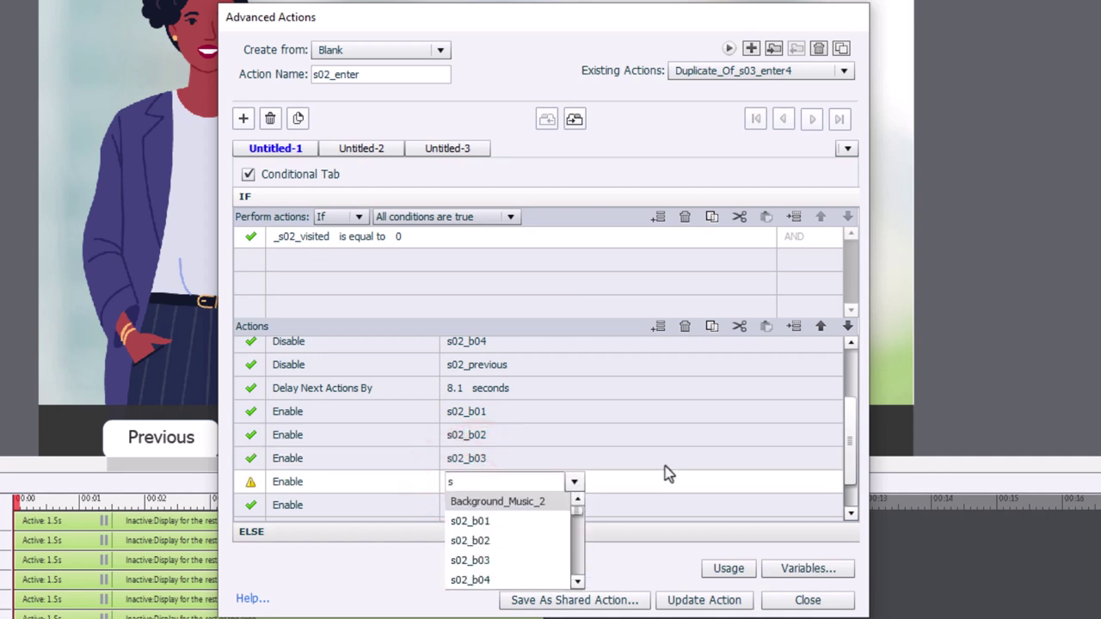
key(Down)
key(Down)
key(Down)
key(Down)
key(Return)
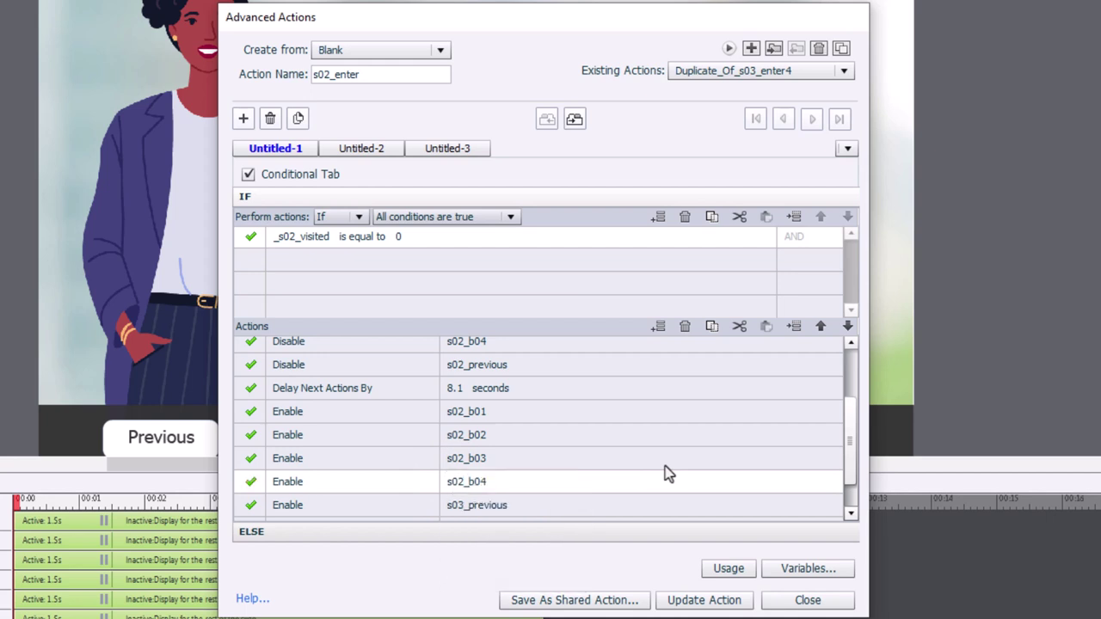
Change the target of the fifth Enable action in the Untitled-1 decision to s02_previous.
click(496, 504)
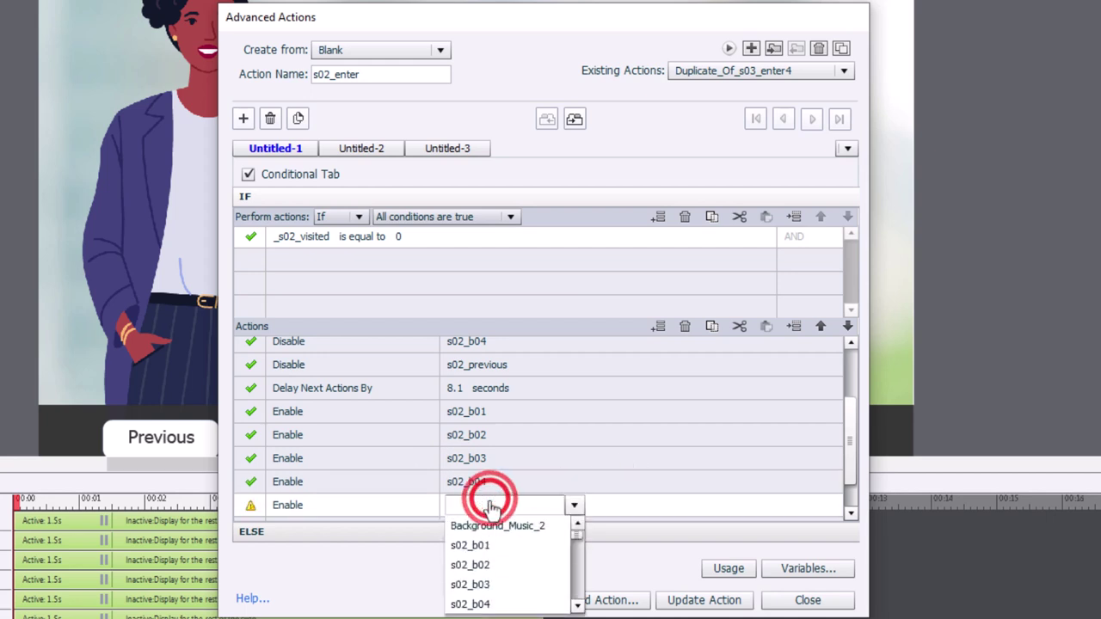
text(s02)
key(Down)
key(Down)
key(Down)
key(Down)
key(Down)
key(Down)
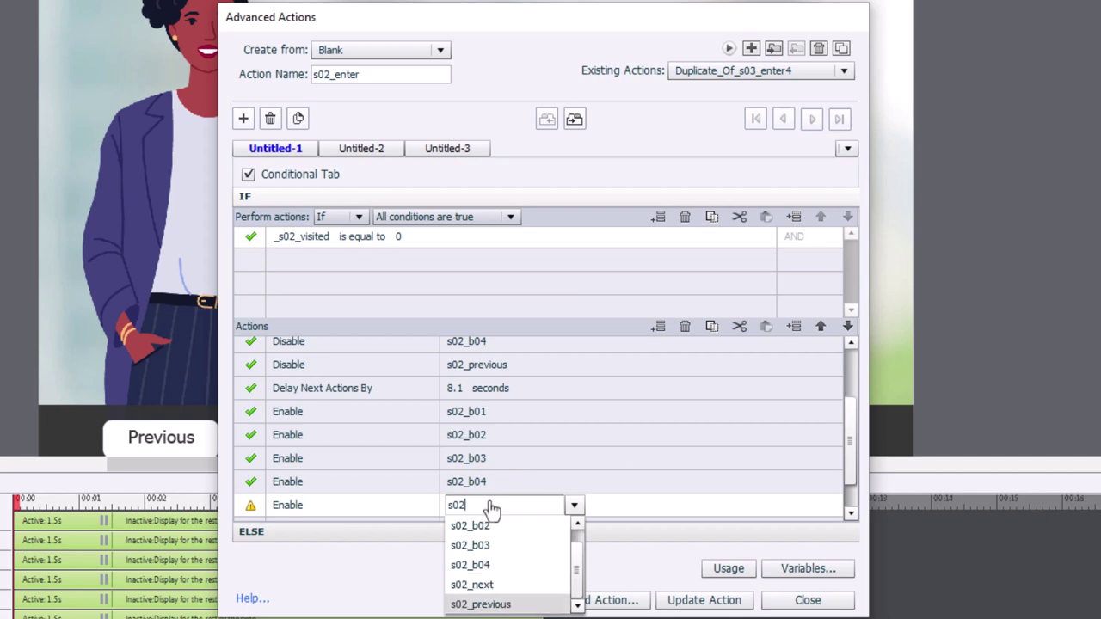
key(Return)
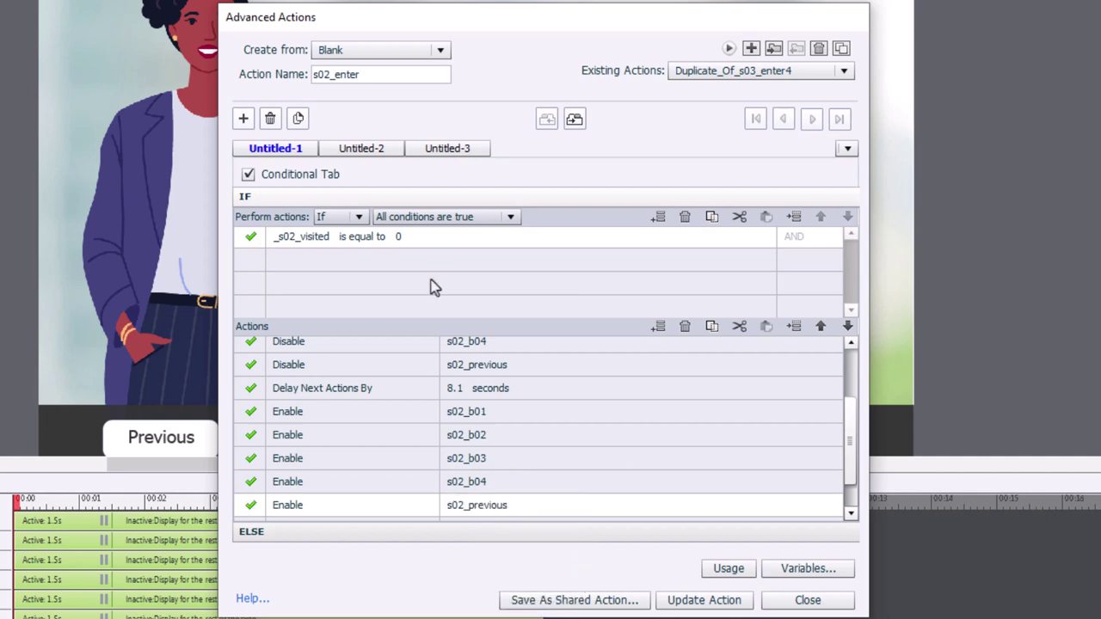
Copy the 8.1-second delay from the Untitled-1 decision and paste it into Untitled-2 in place of its existing delay.
click(371, 155)
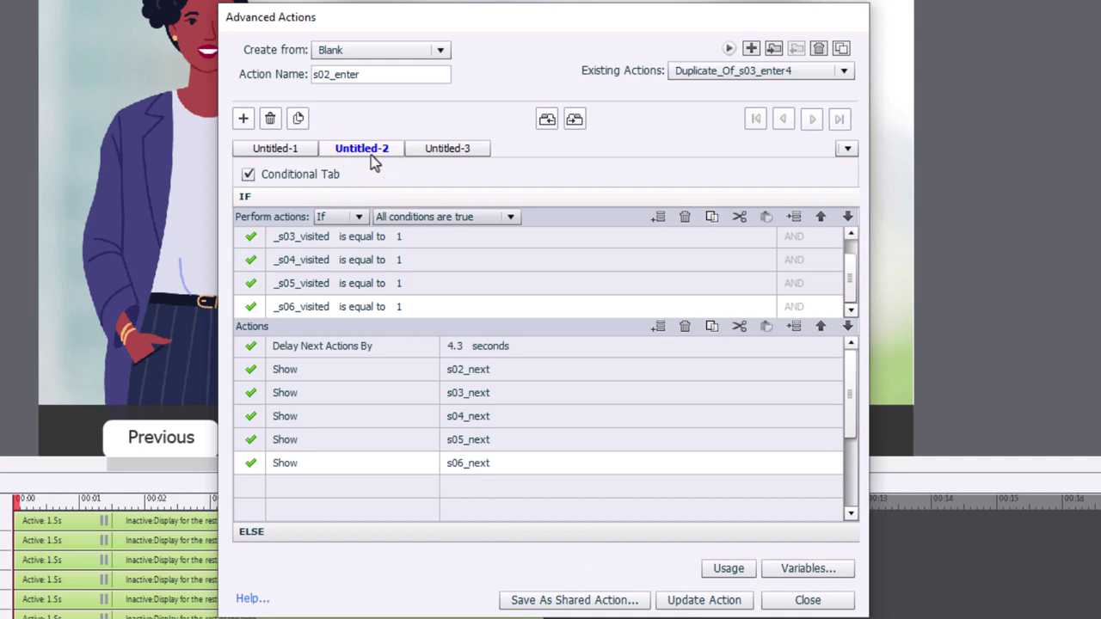
click(298, 152)
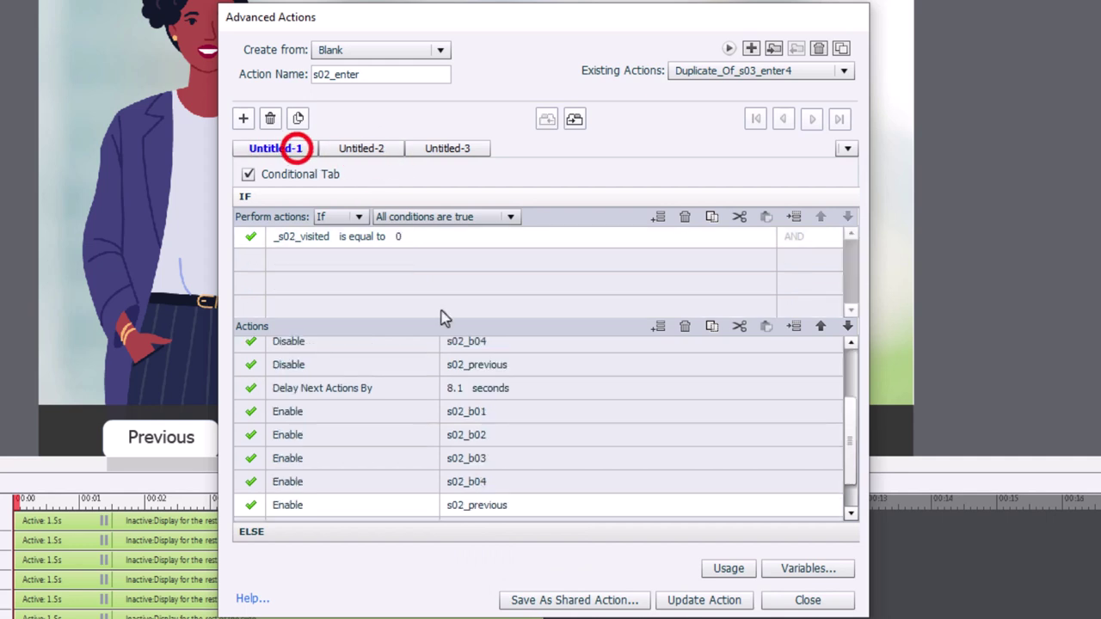
click(534, 391)
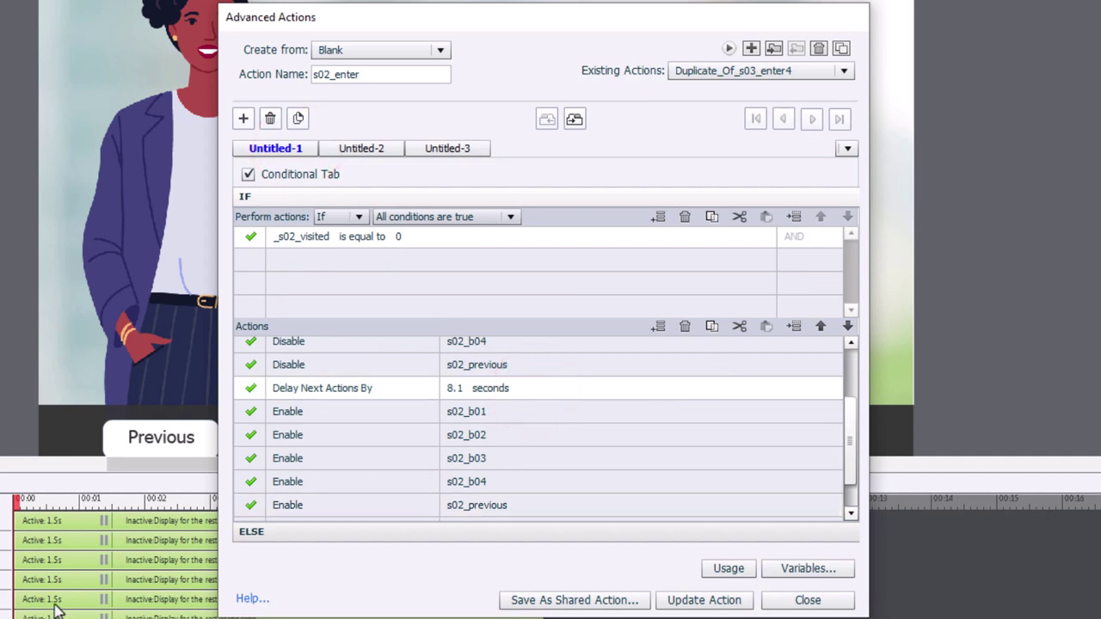
click(711, 328)
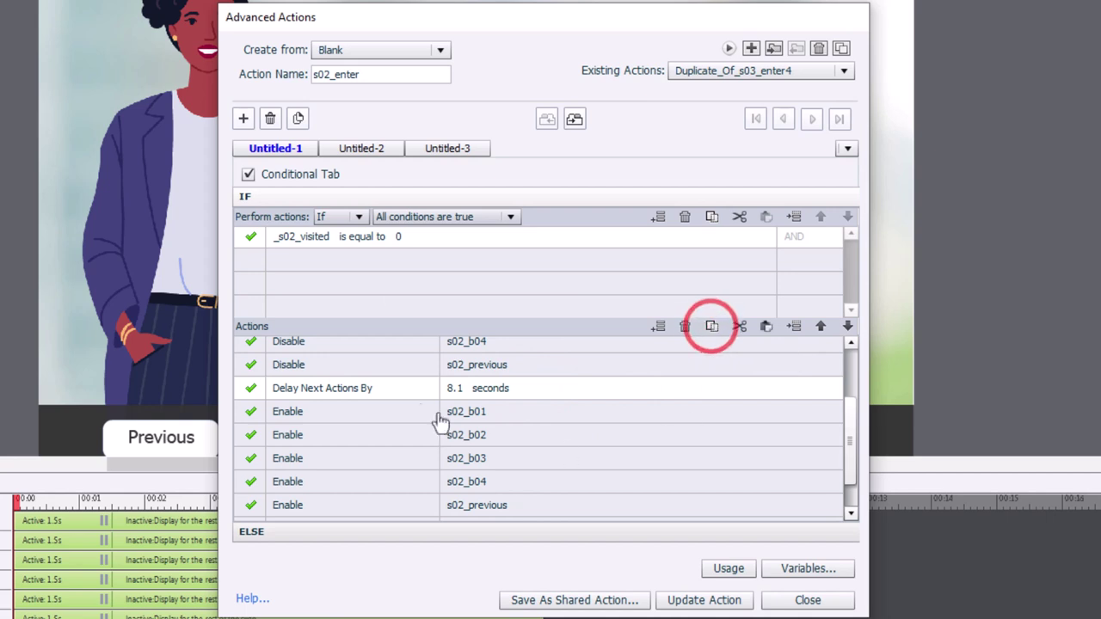
click(360, 151)
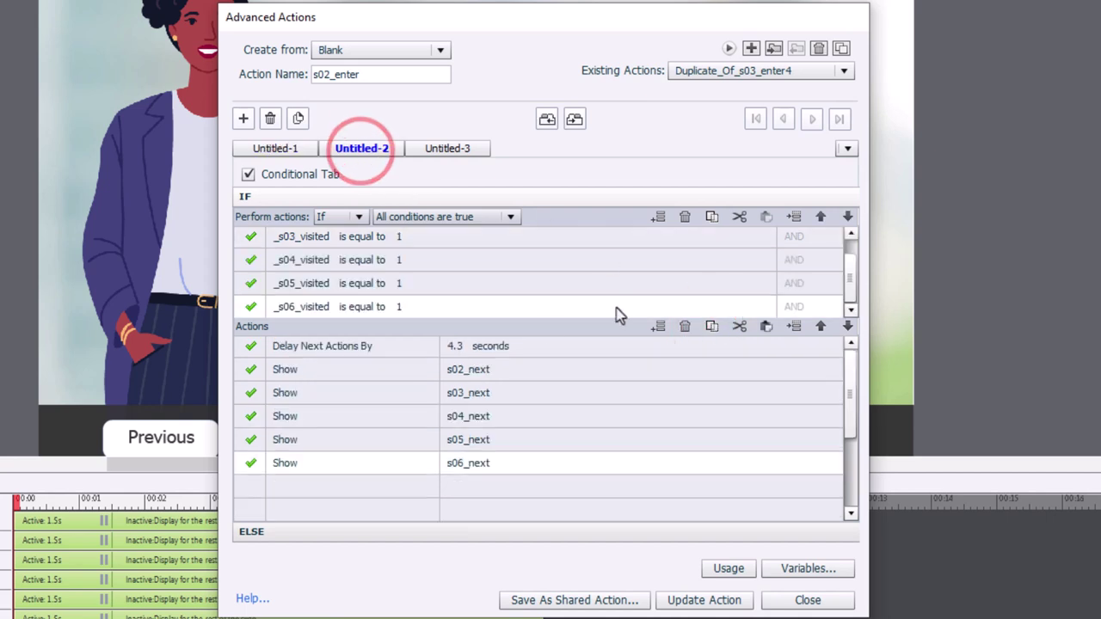
click(520, 348)
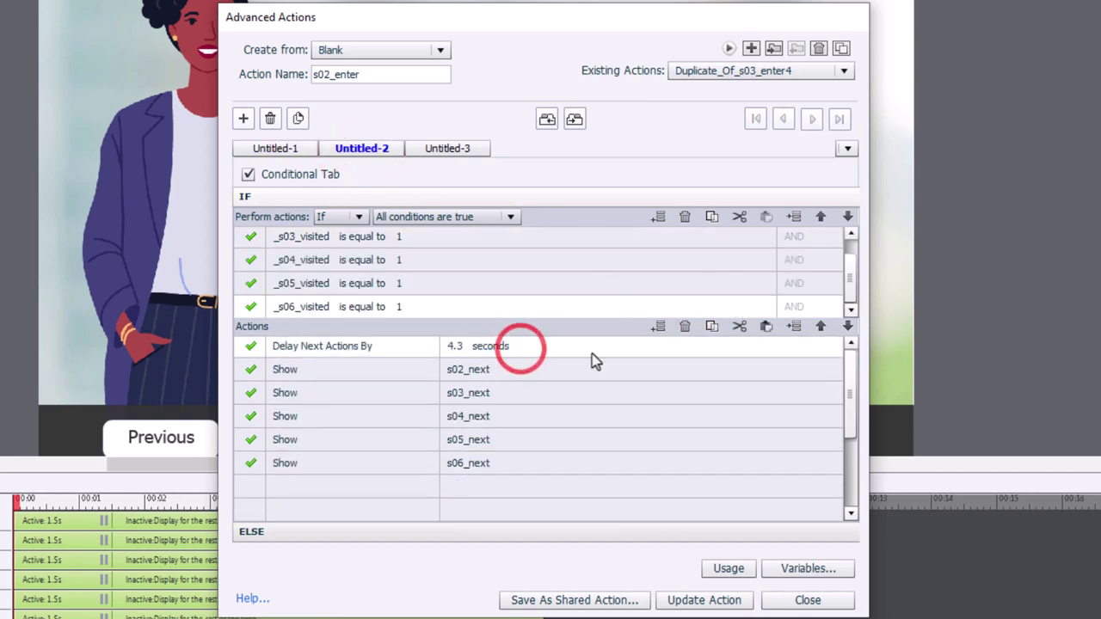
click(765, 326)
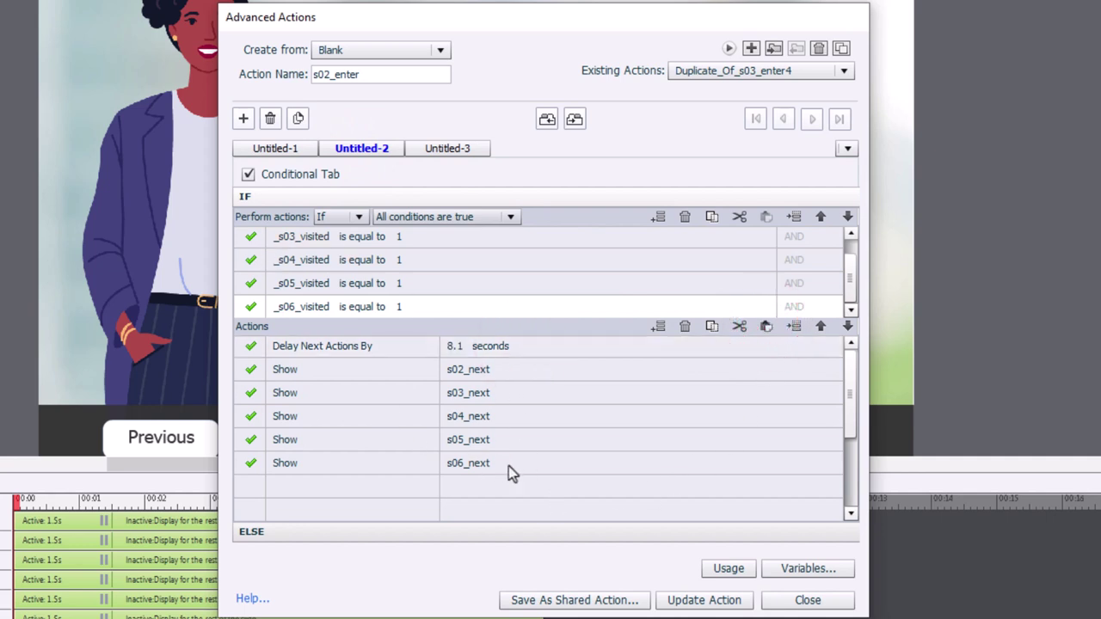
Save the changes to the s02_enter advanced action and close the action editor.
click(712, 601)
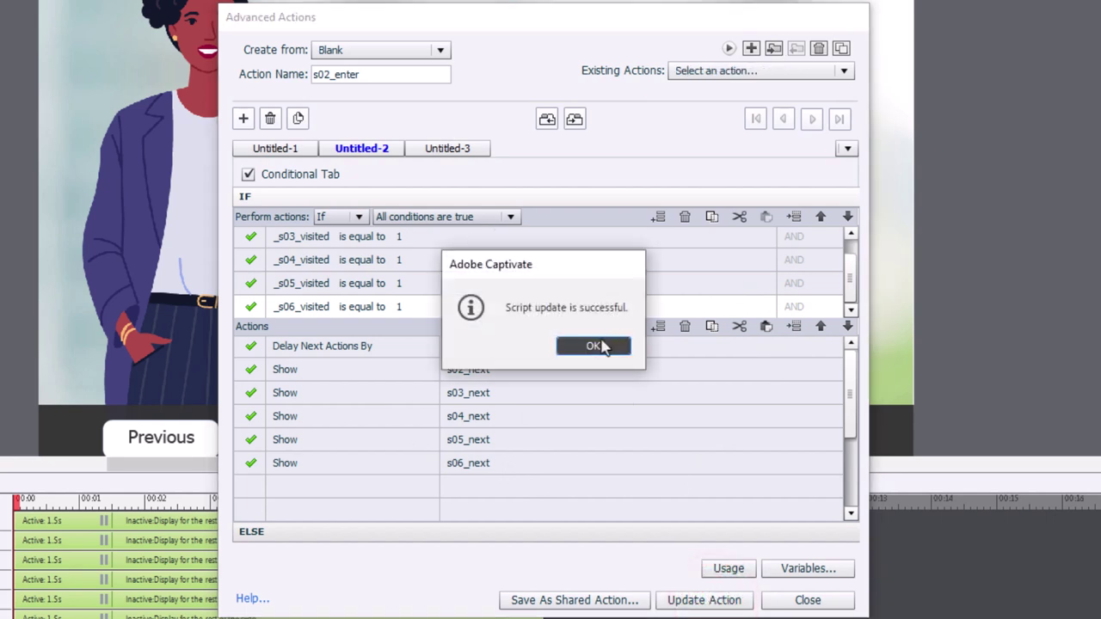
click(600, 345)
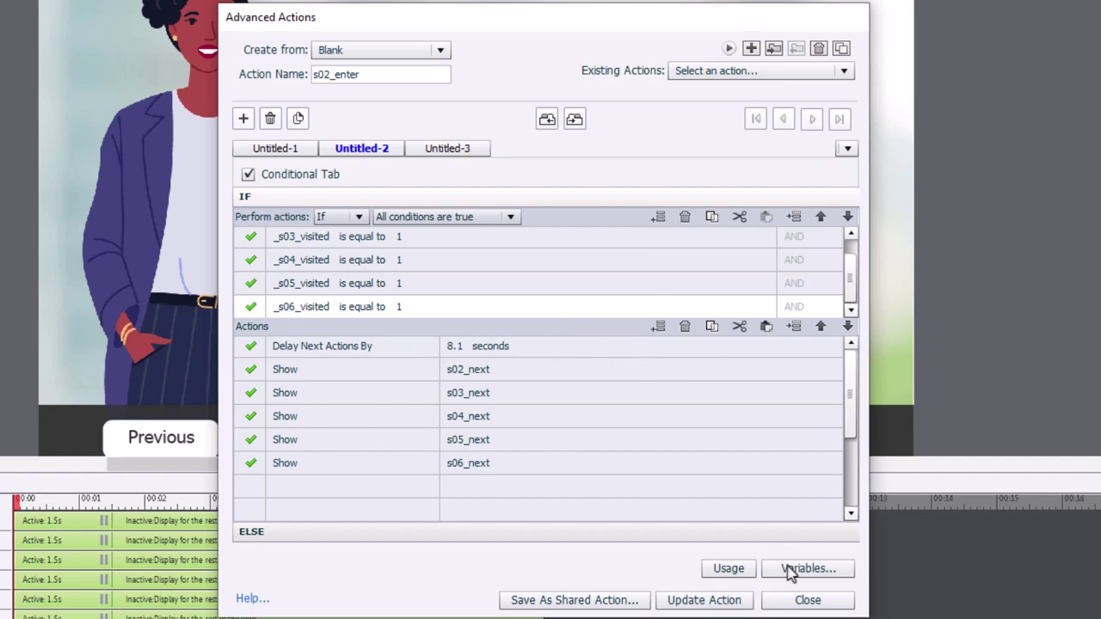
click(808, 600)
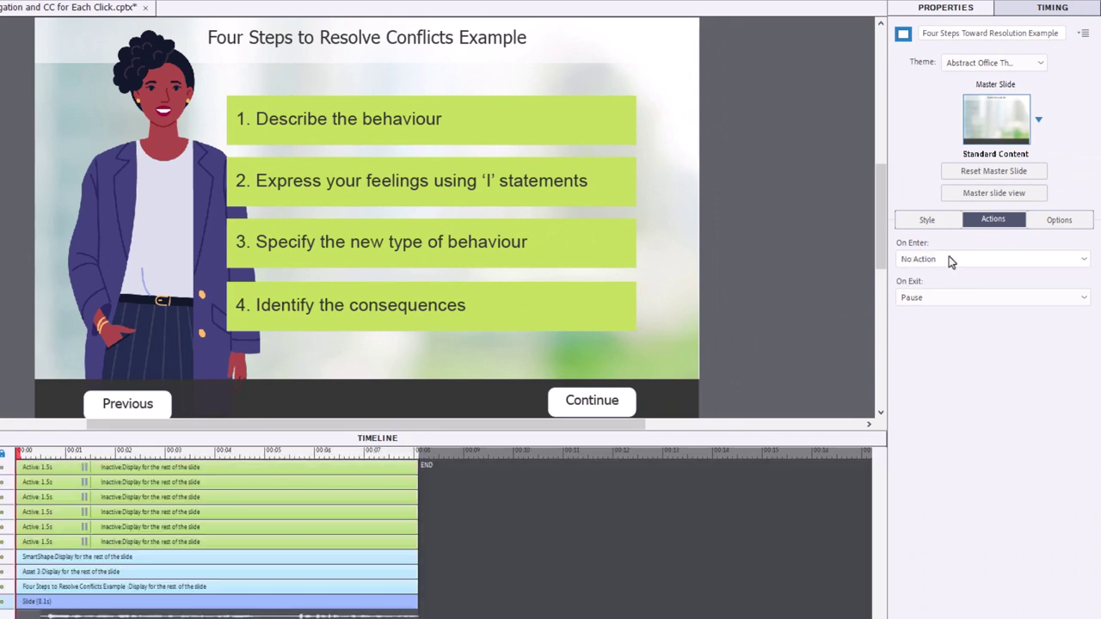
Set slide 2's On Enter action to Execute Advanced Actions with the s02_enter script.
click(951, 261)
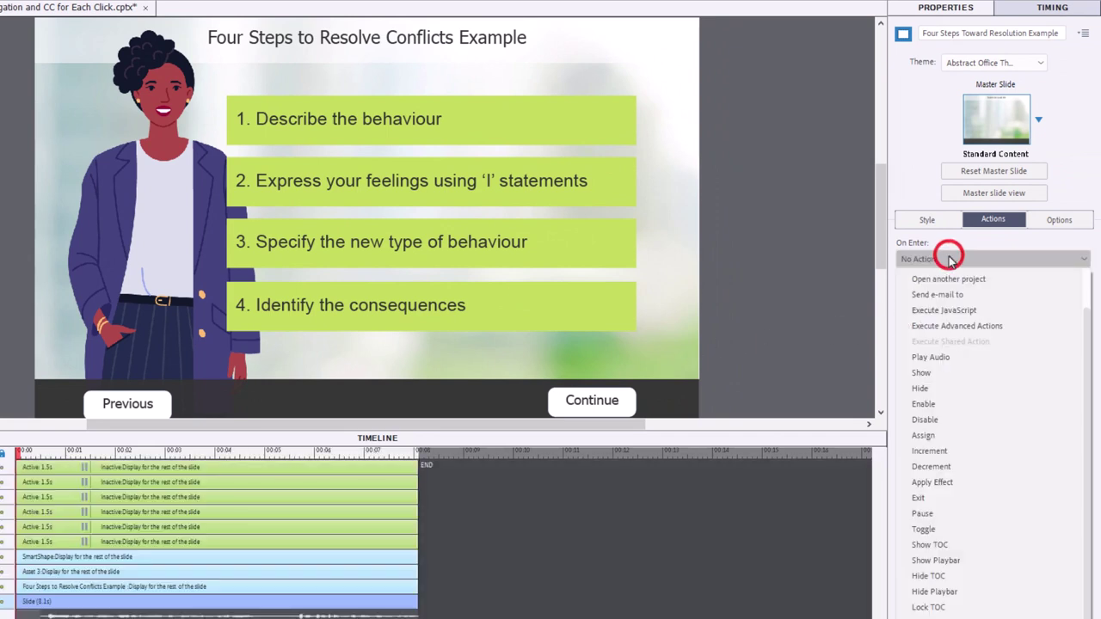
click(964, 325)
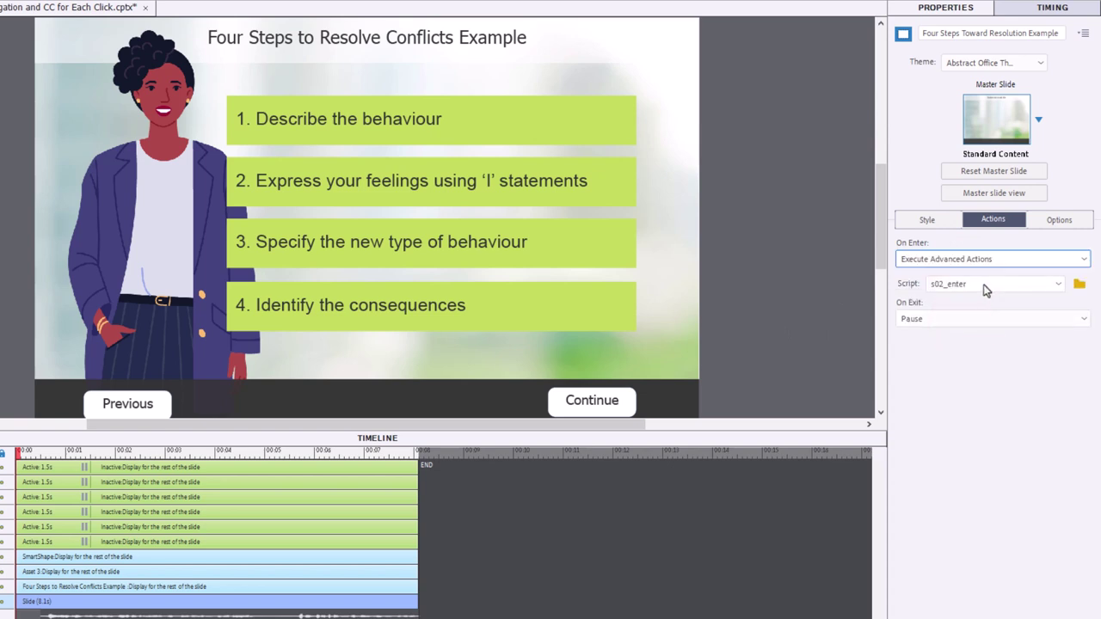
click(986, 286)
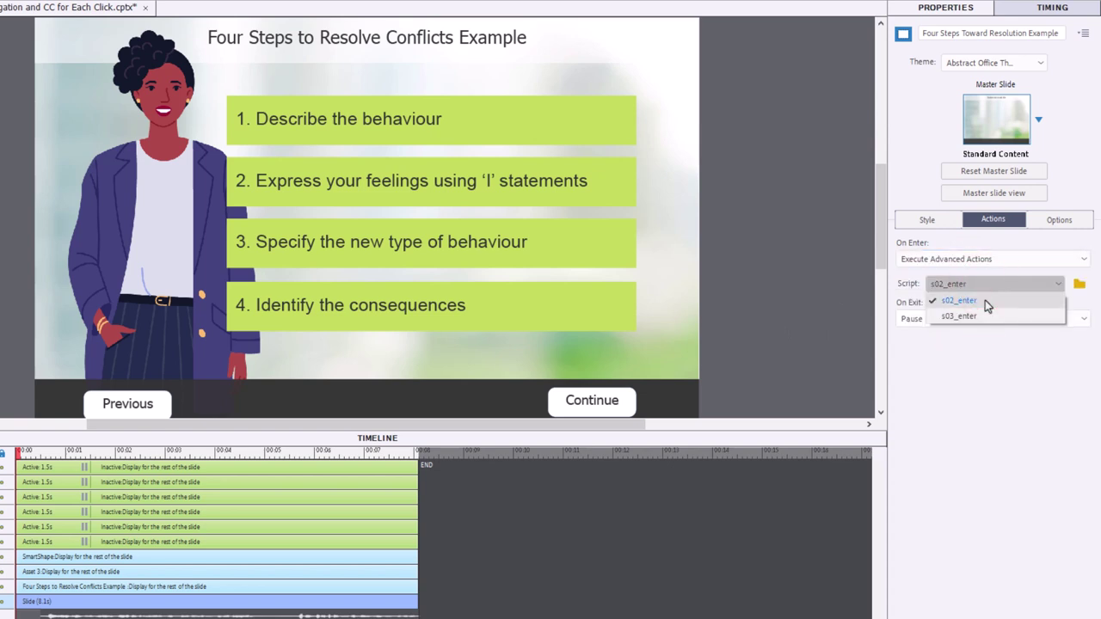
click(984, 300)
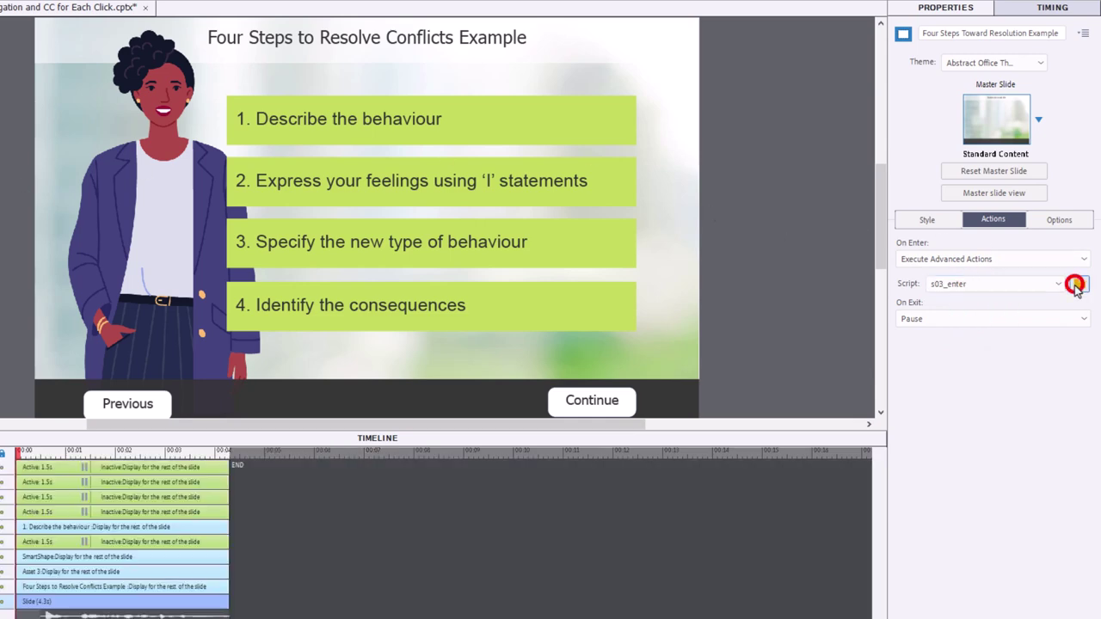
Open slide 3's s03_enter action for editing and change the variable in the Untitled-1 condition to _s03_visited.
click(1077, 284)
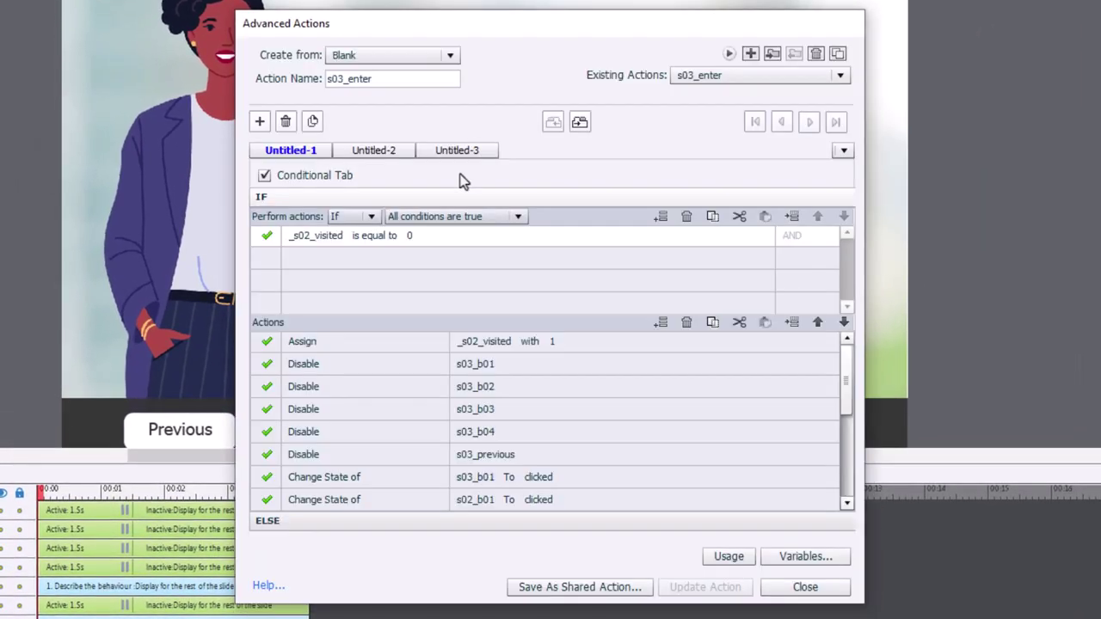
click(318, 239)
click(310, 236)
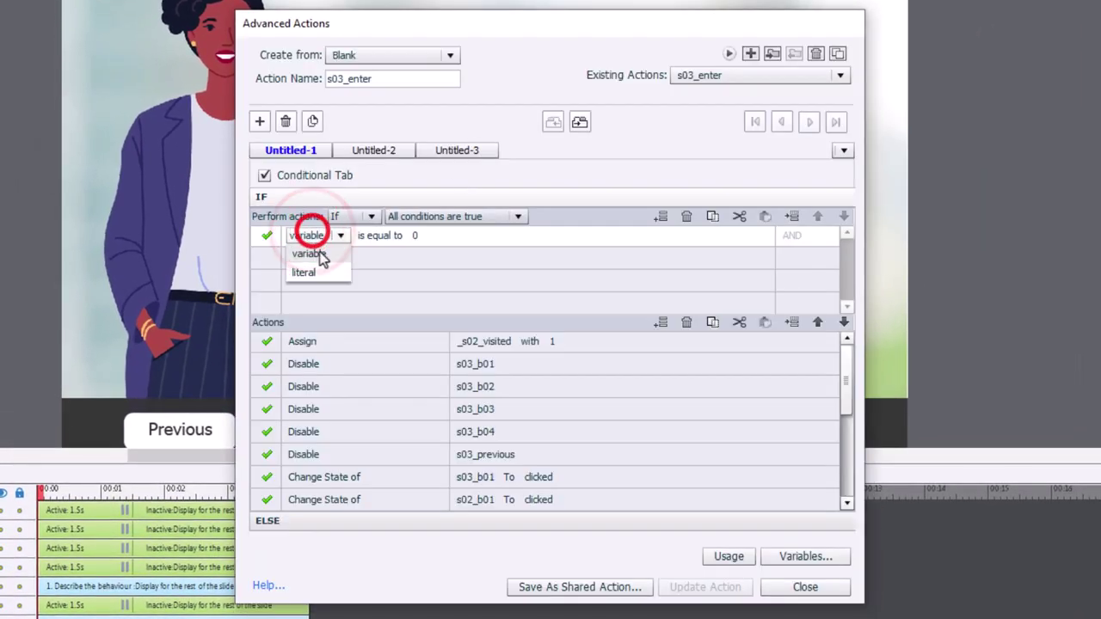
click(320, 255)
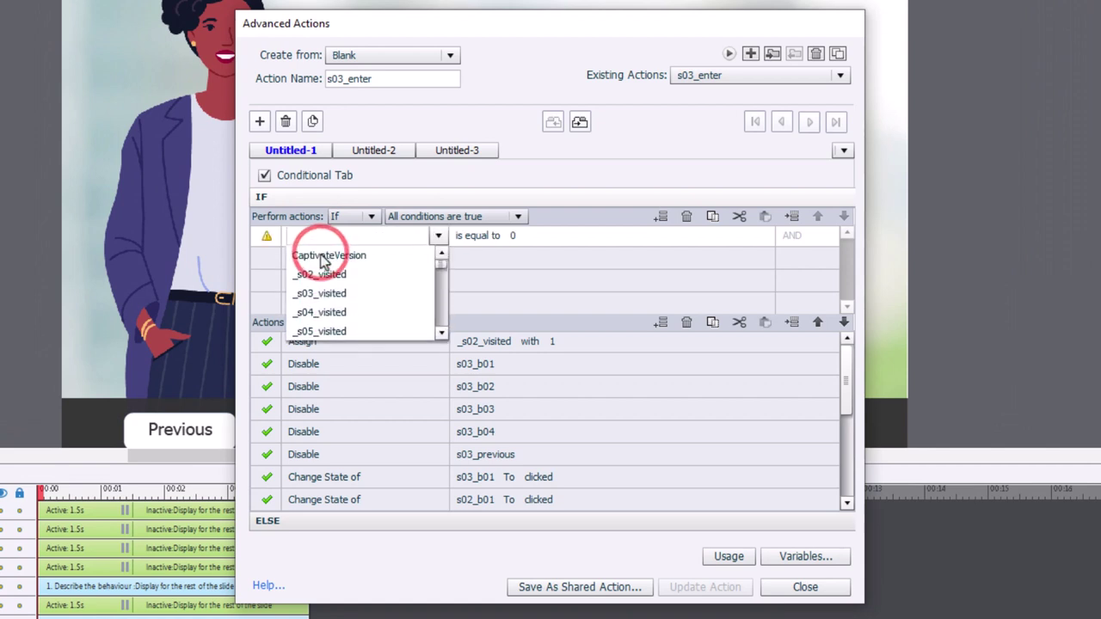
text(_s03_visited)
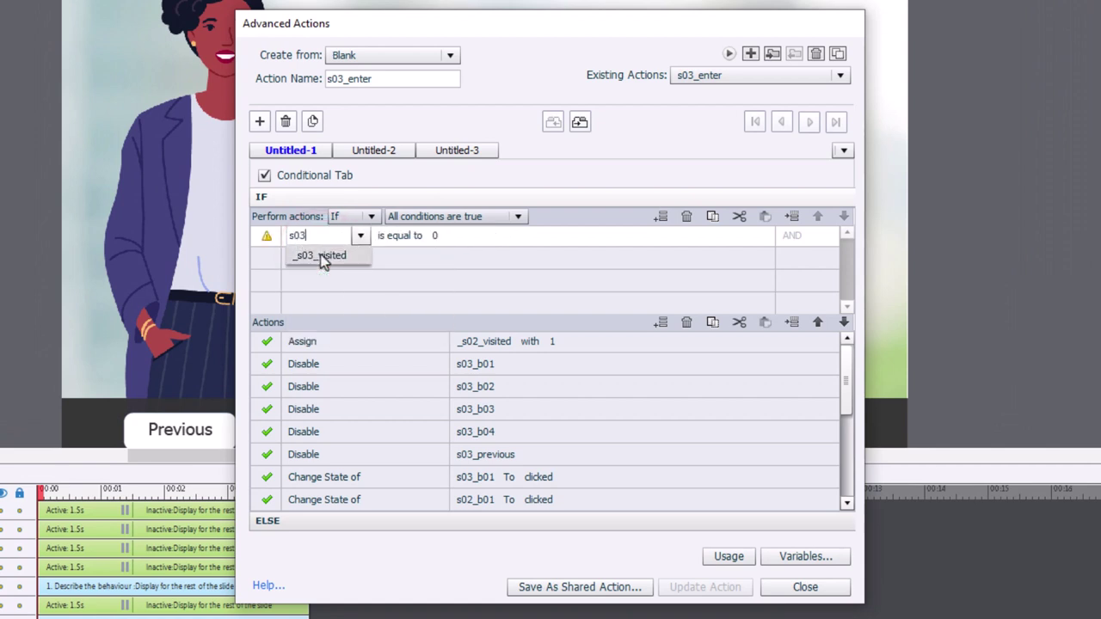
key(Return)
Change the variable of the Assign action in the Untitled-1 decision of s03_enter to _s03_visited.
click(486, 345)
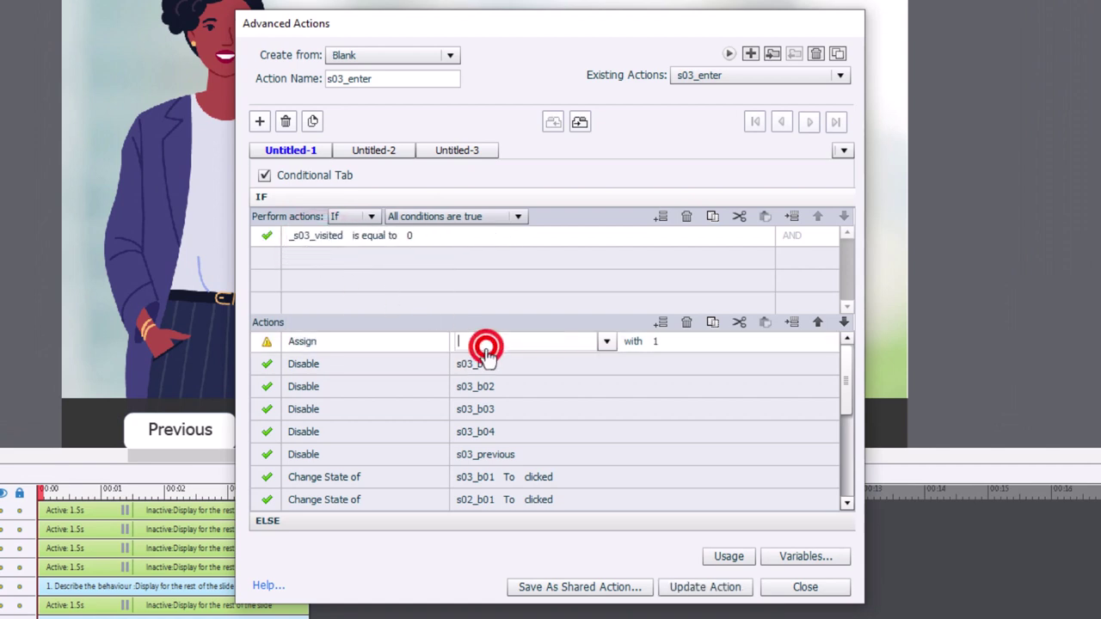
text(s03)
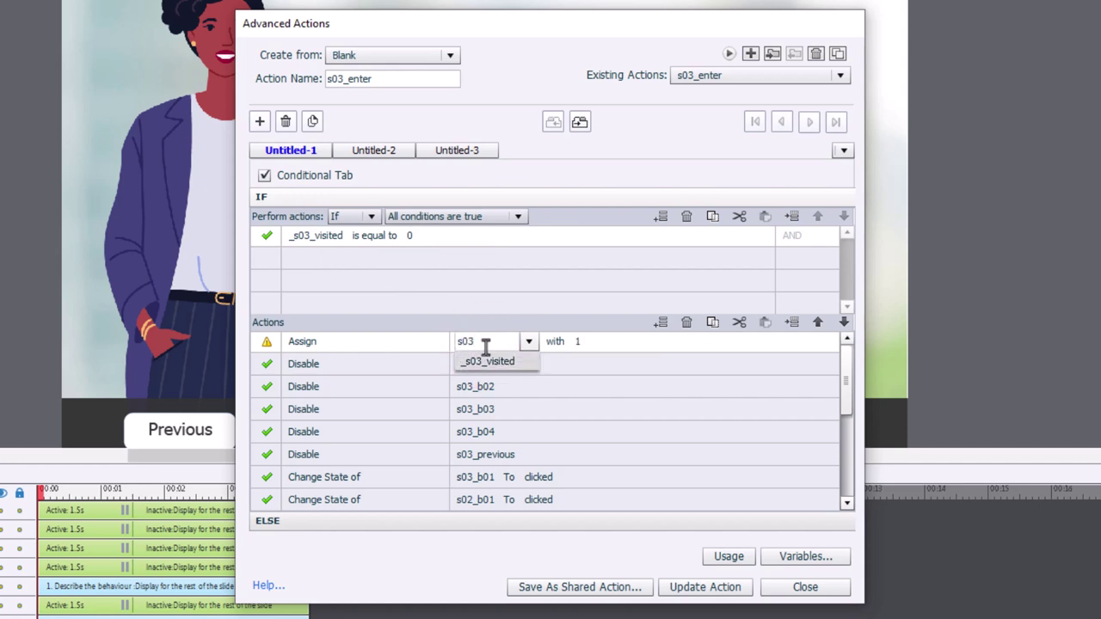
key(Return)
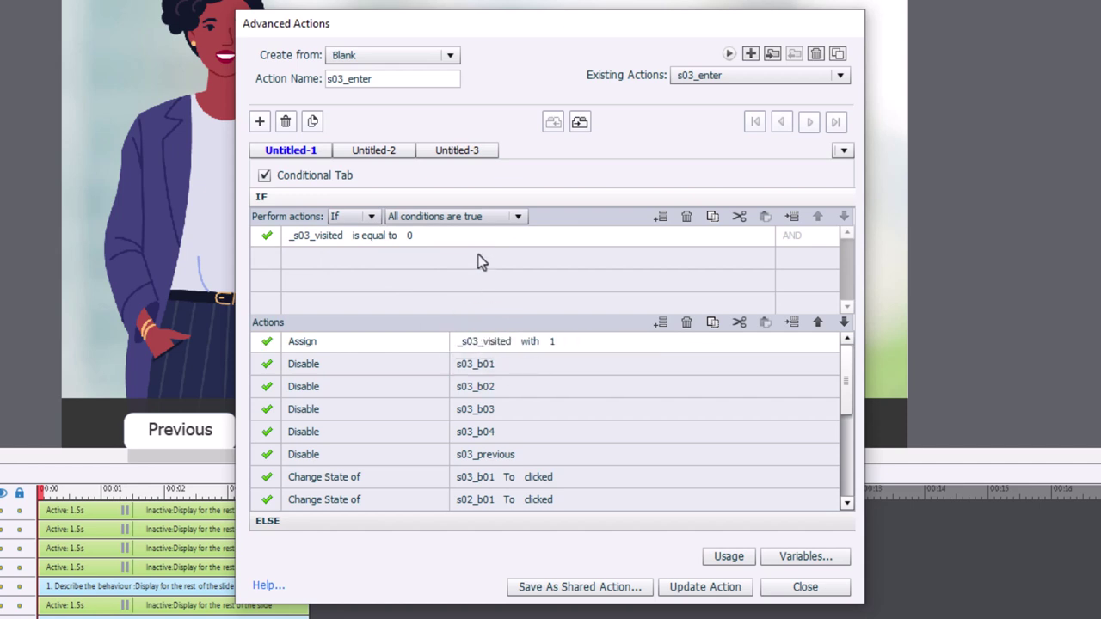
Save the changes to the s03_enter advanced action and close the action editor.
click(705, 587)
click(606, 347)
click(815, 589)
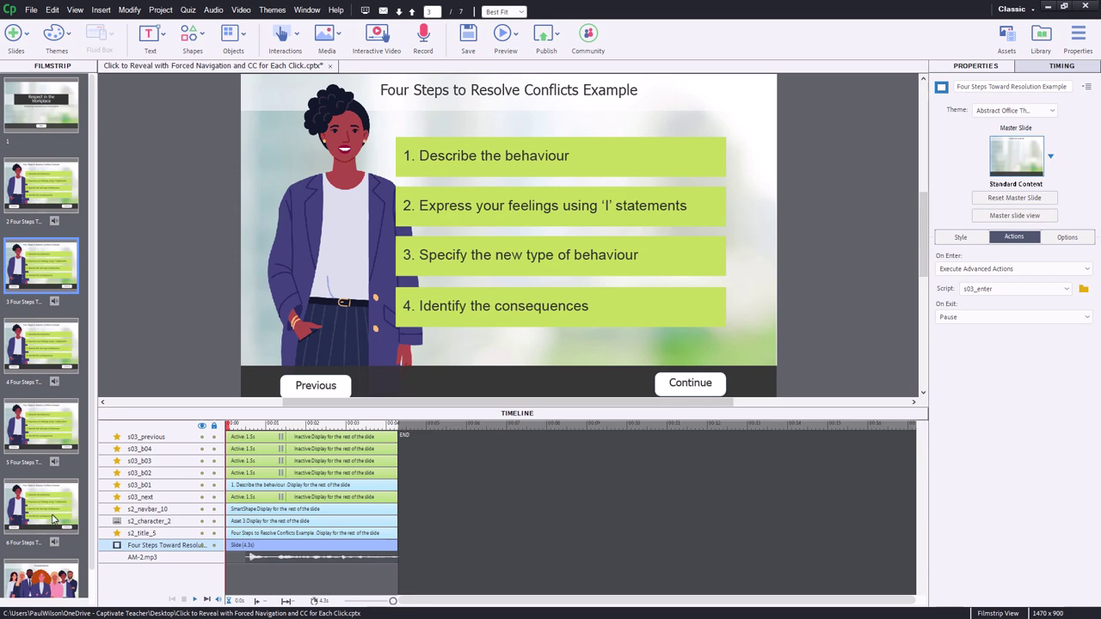
With slide 4 selected, duplicate the s03_enter advanced action and name the copy s04_enter.
click(50, 343)
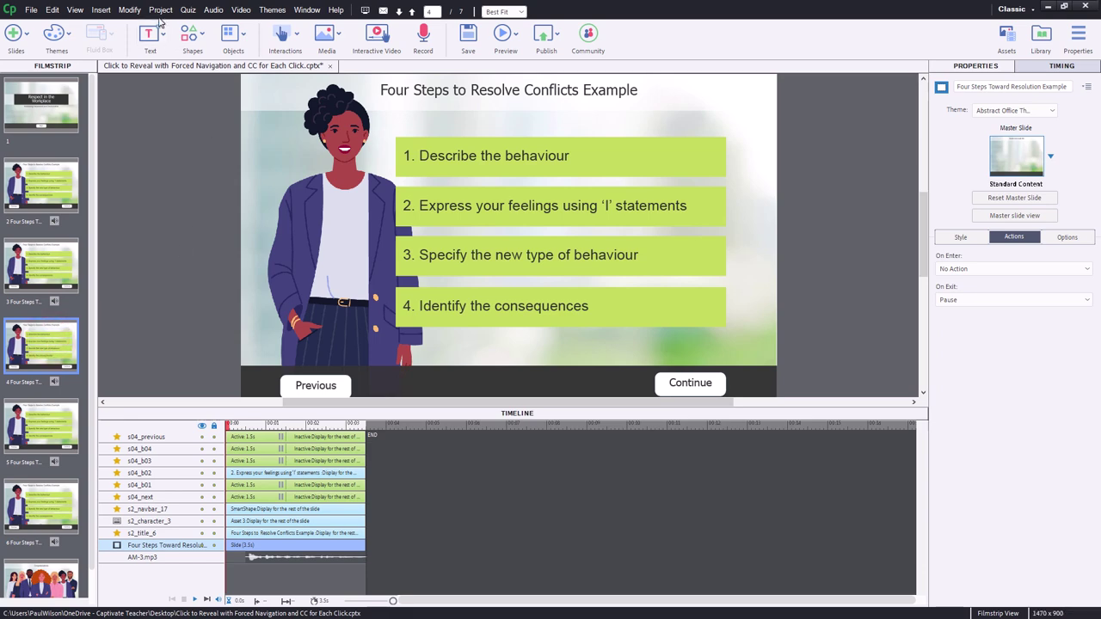
click(159, 12)
click(161, 19)
key(shift+F9)
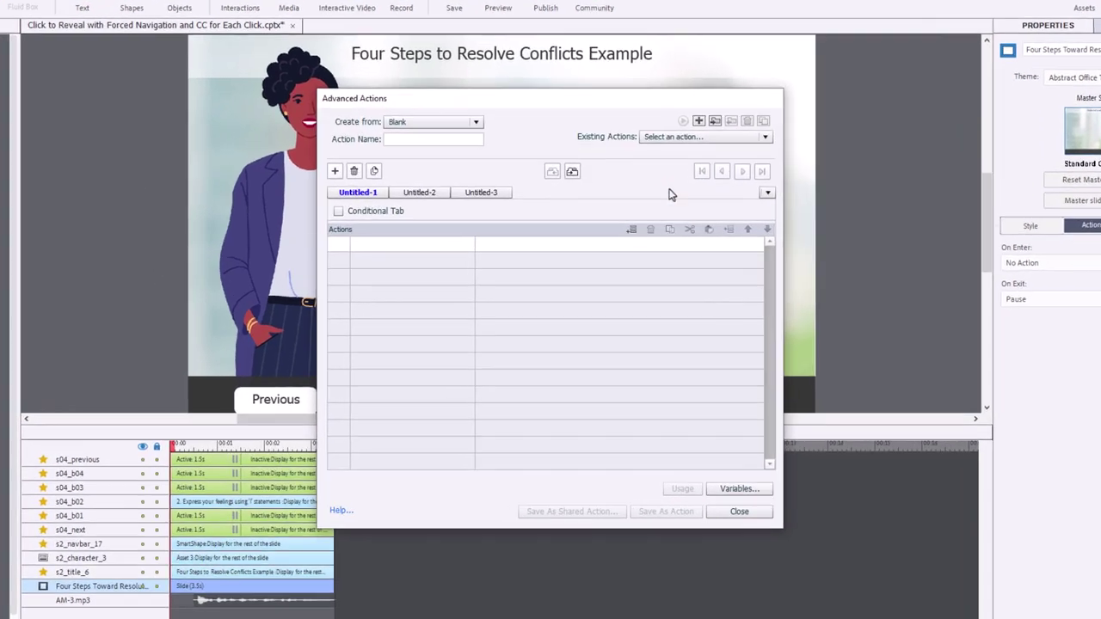
click(723, 135)
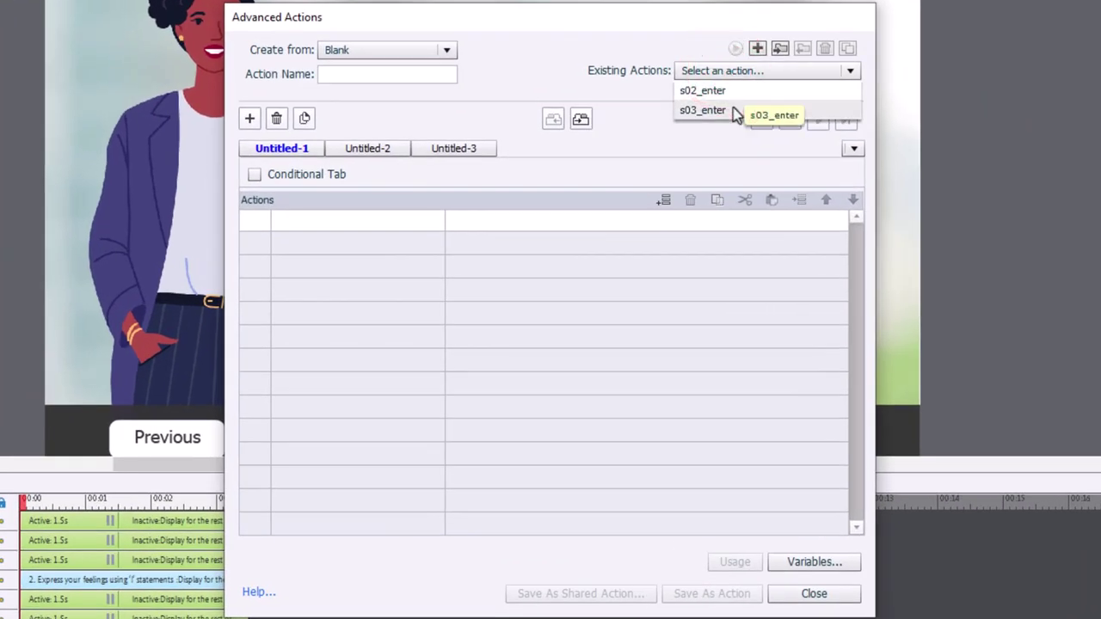
click(733, 111)
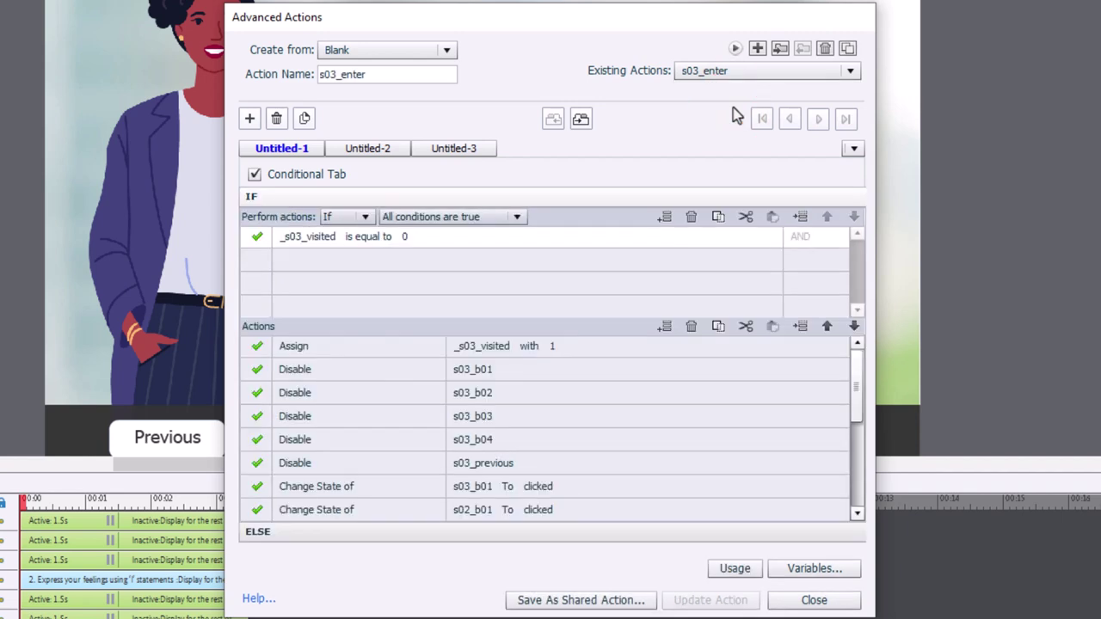
click(847, 50)
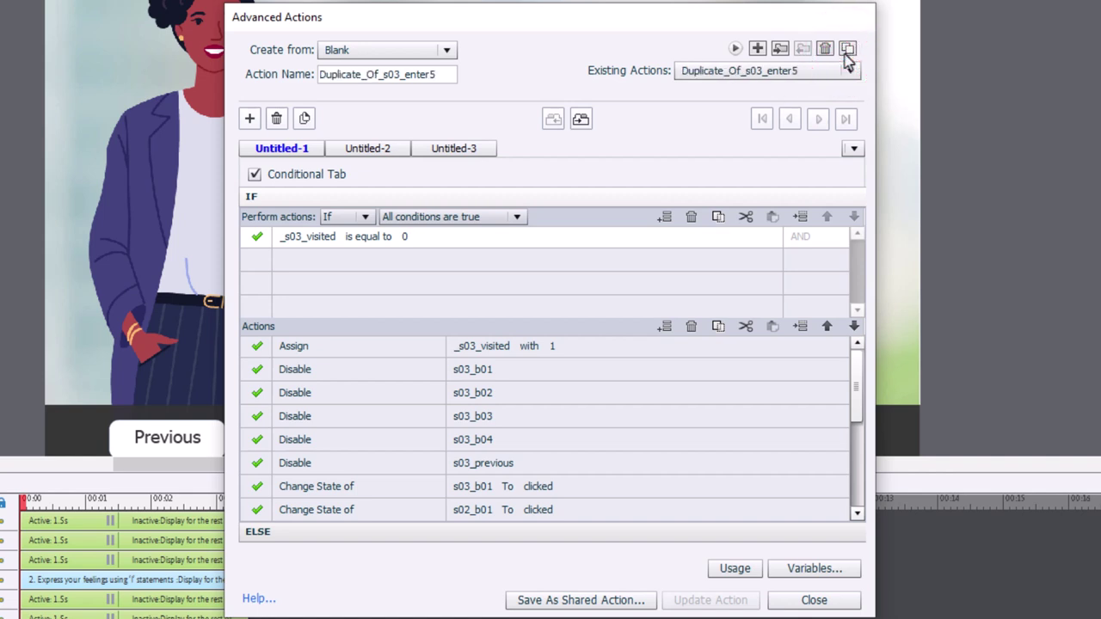
drag(400, 76, 320, 75)
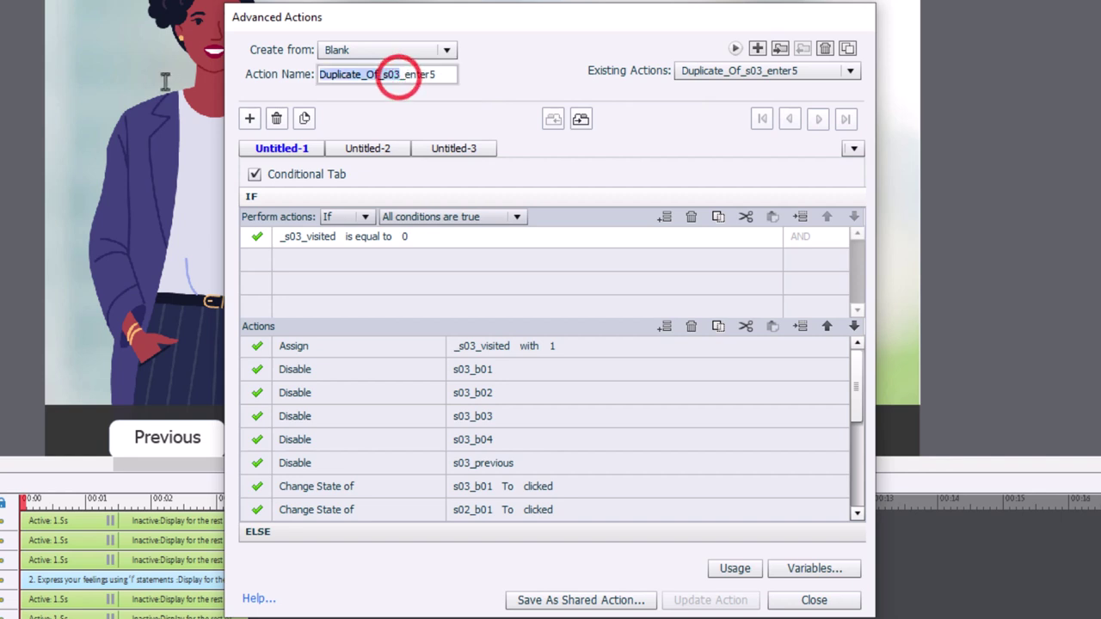
text(s04_enter)
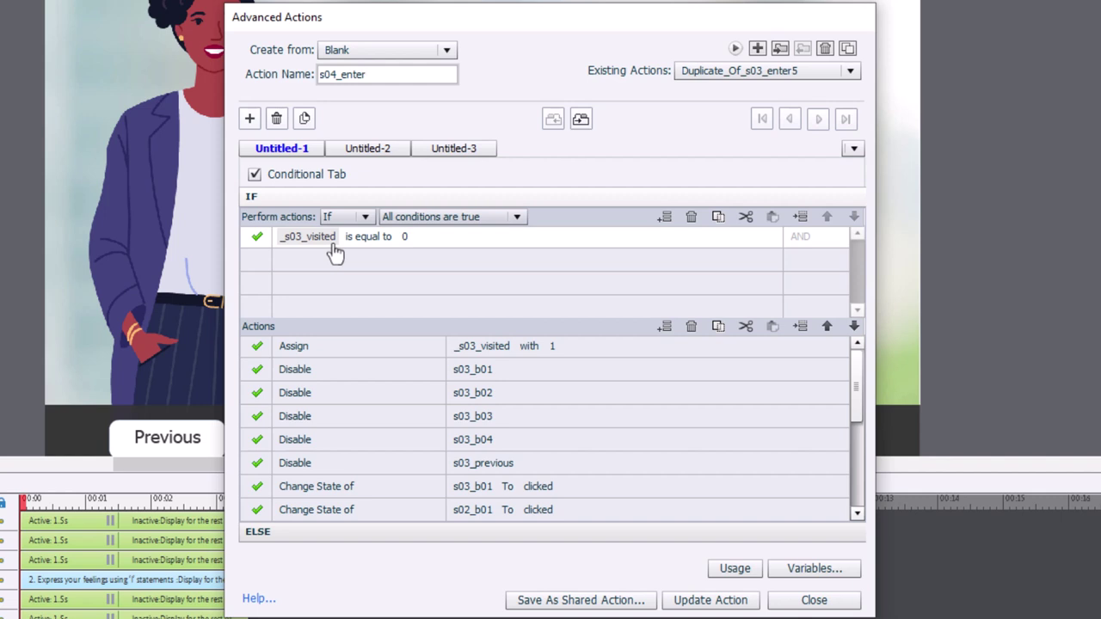
Change the variable to _s04_visited in both the condition and the Assign action of s04_enter's Untitled-1 decision.
click(317, 238)
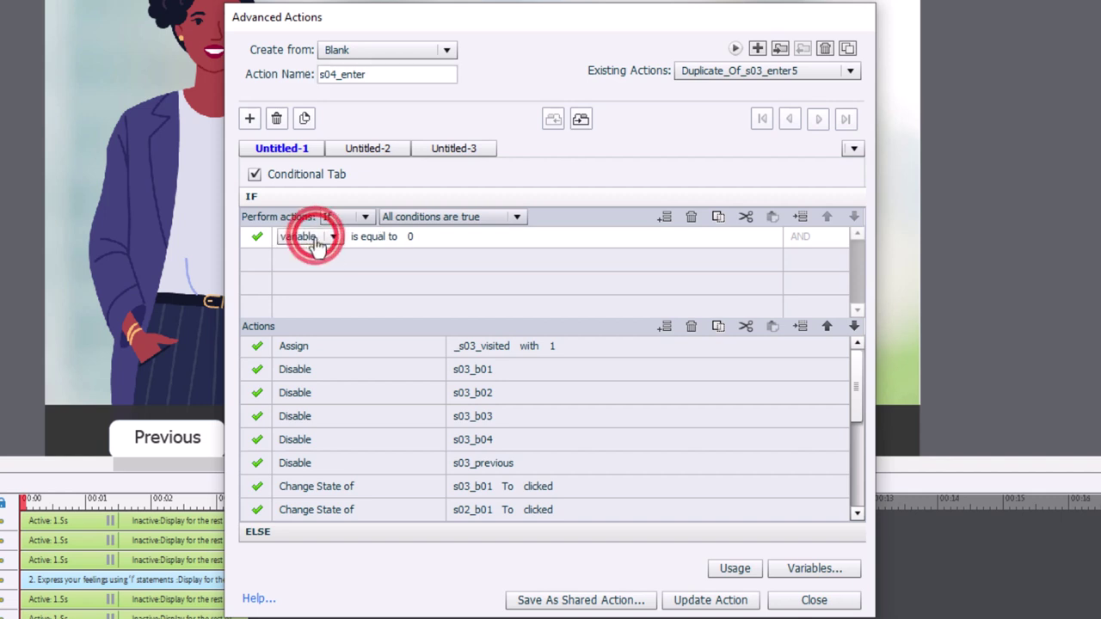
click(319, 258)
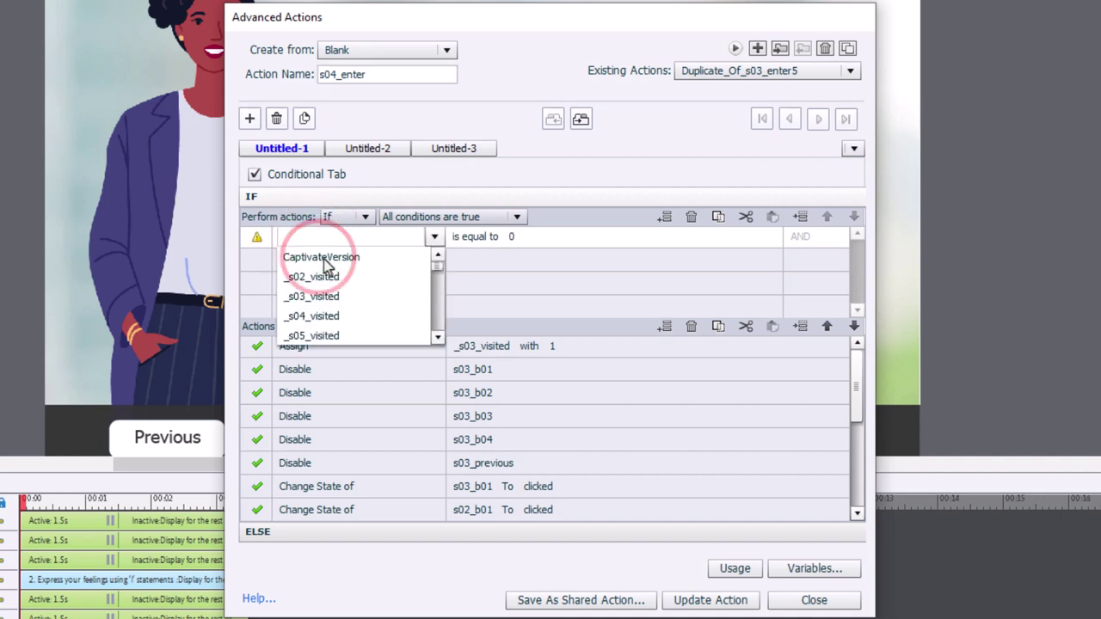
text(s04)
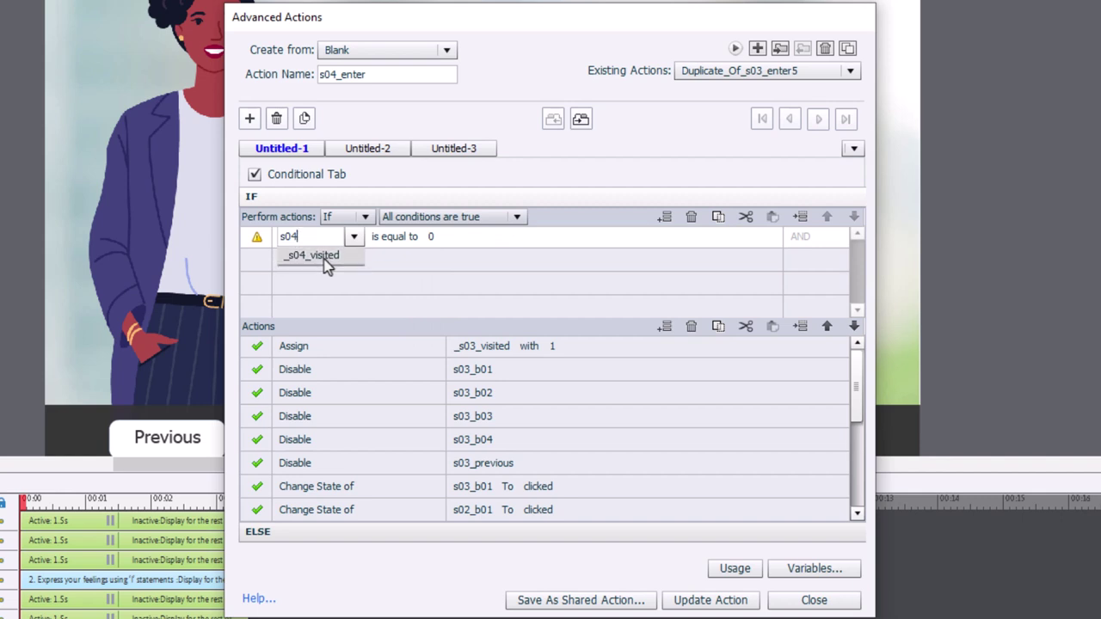
click(327, 263)
click(487, 347)
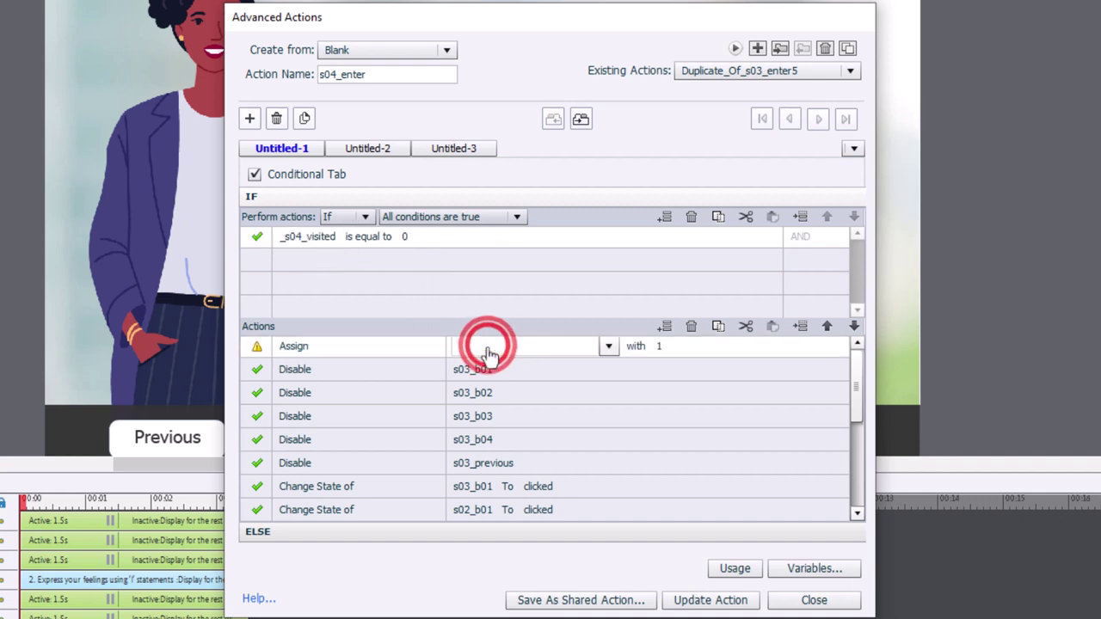
text(s04)
key(Return)
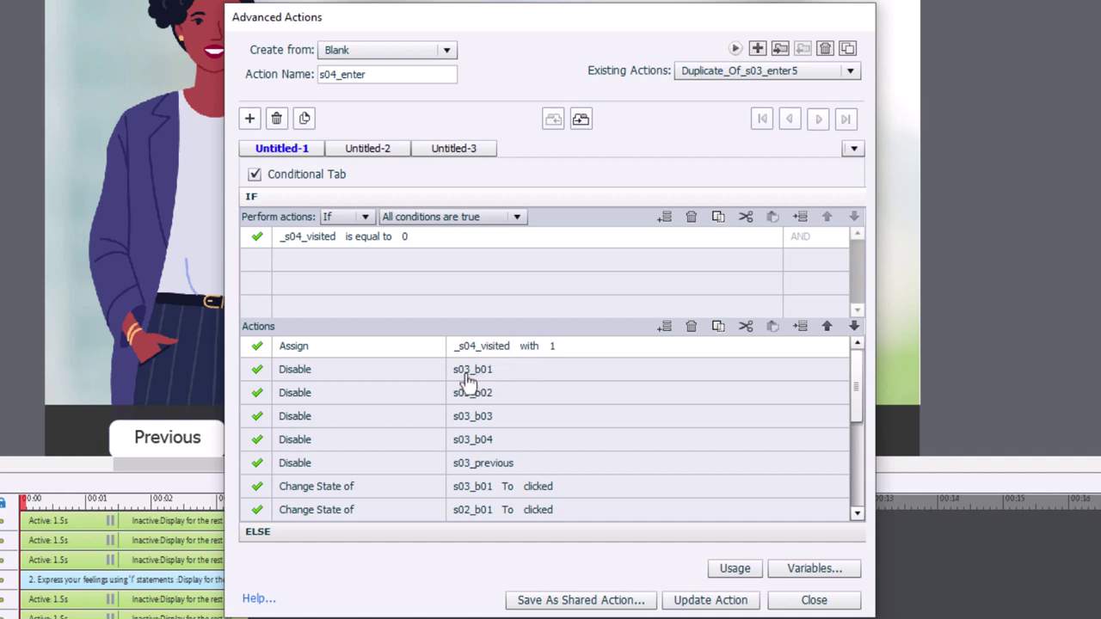
Retarget the first two Disable actions in s04_enter's Untitled-1 decision to s04_b01 and s04_b02.
click(464, 369)
text(s04)
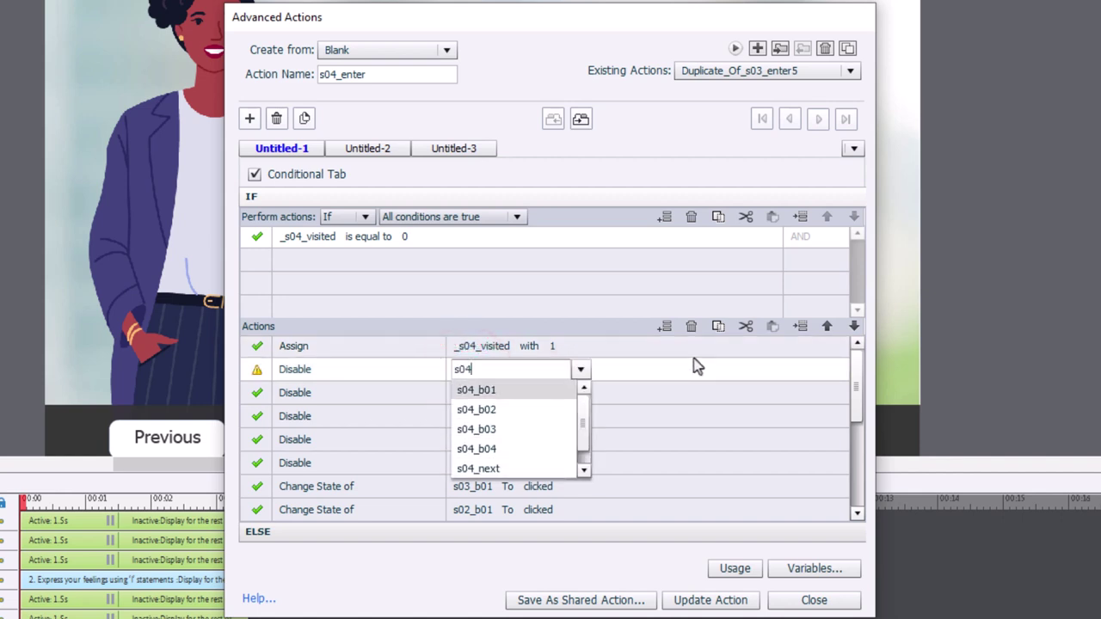
key(Return)
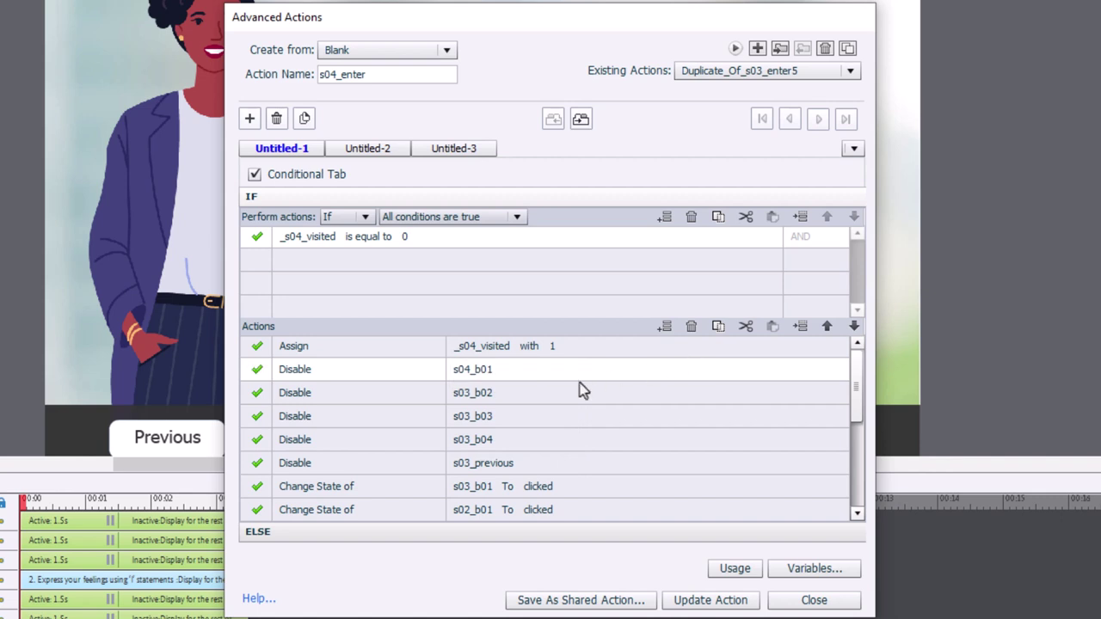
click(479, 392)
text(s04)
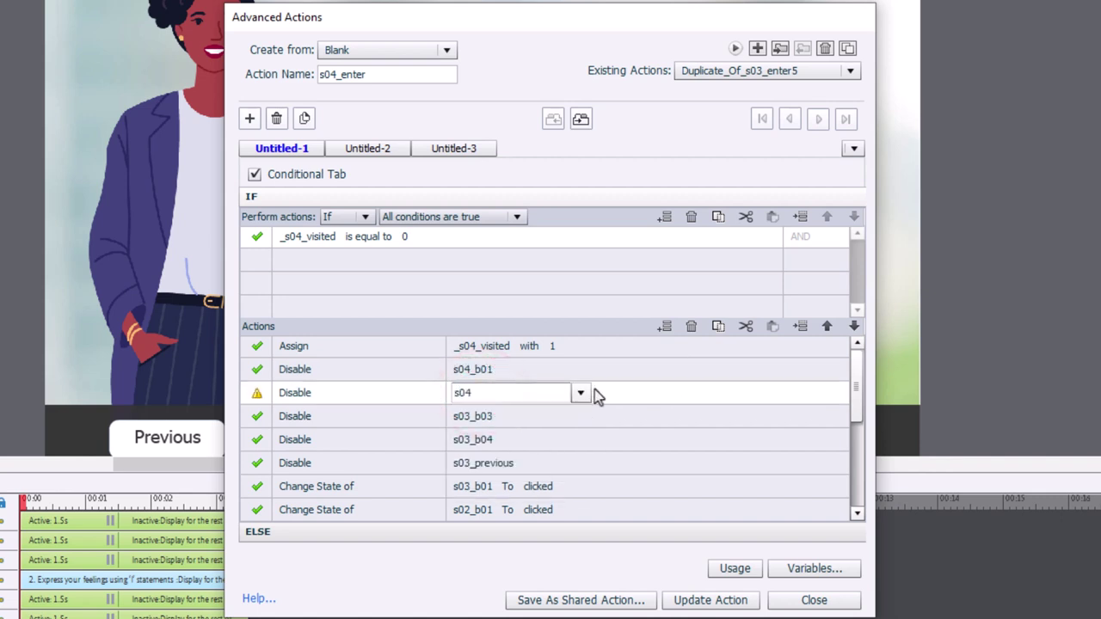
key(Down)
key(Return)
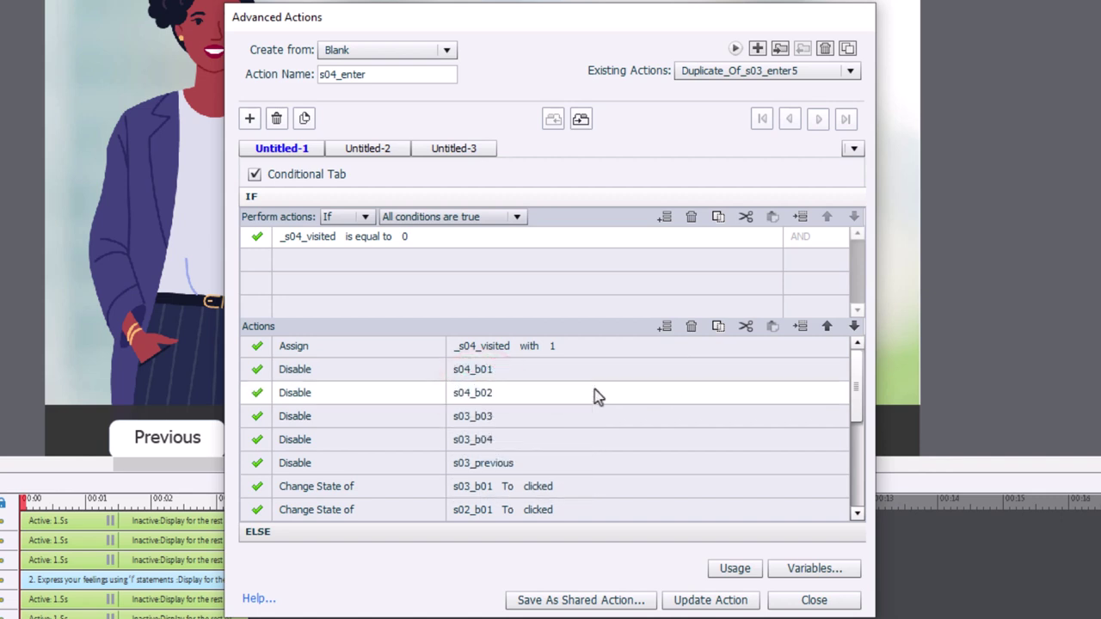
Retarget the third and fourth Disable actions in s04_enter's Untitled-1 decision to s04_b03 and s04_b04.
click(465, 417)
text(s04)
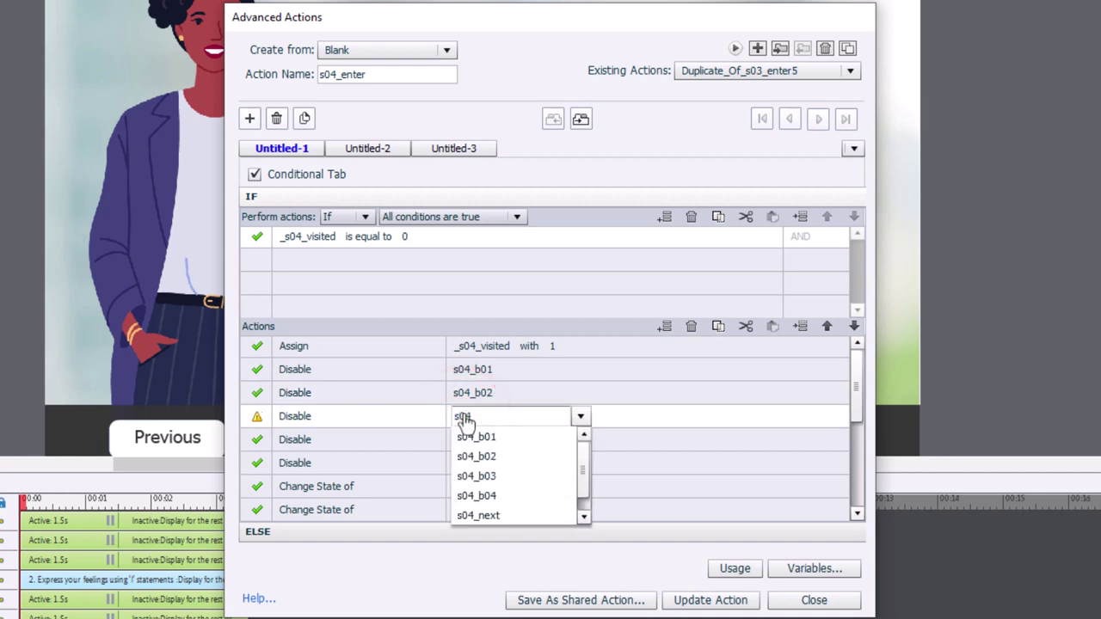
key(Down)
key(Down)
key(Down)
key(Return)
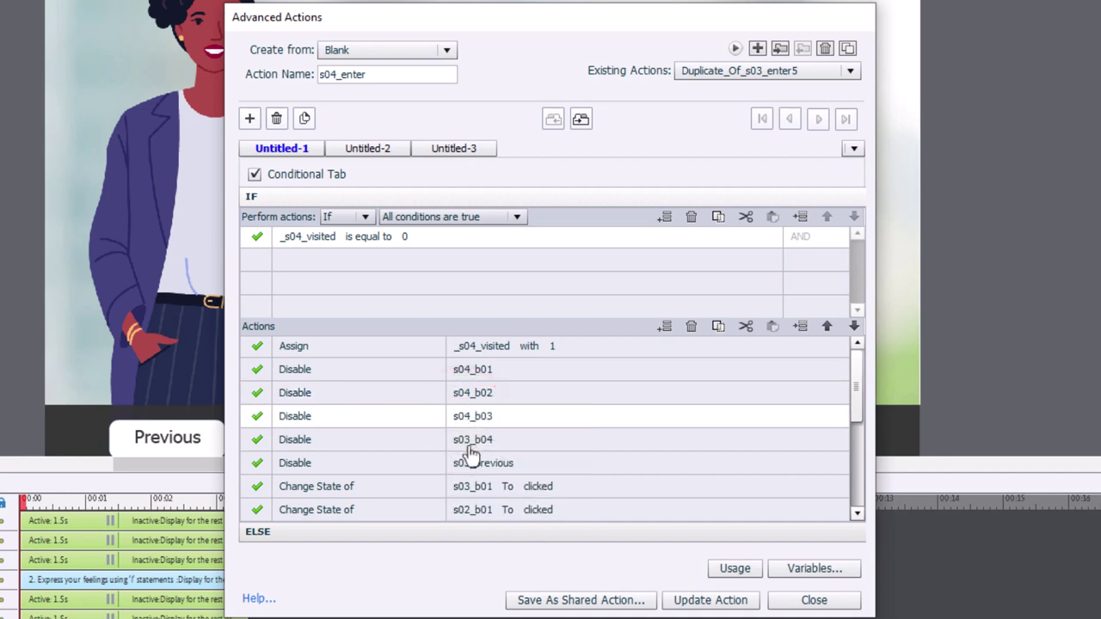
click(469, 443)
text(s04)
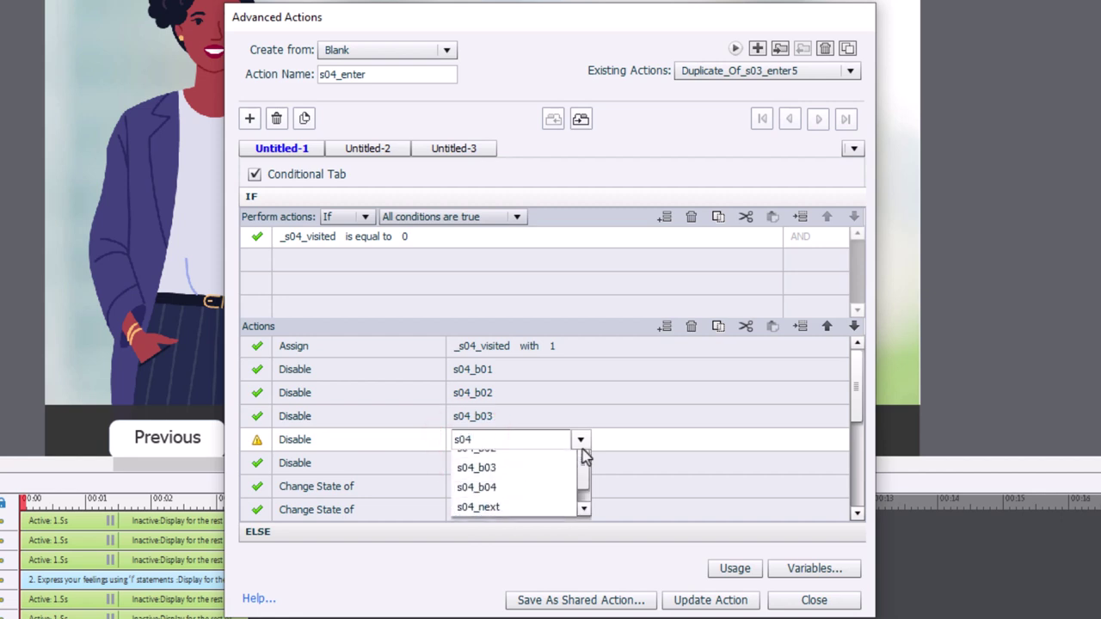
key(Down)
key(Down)
key(Down)
key(Down)
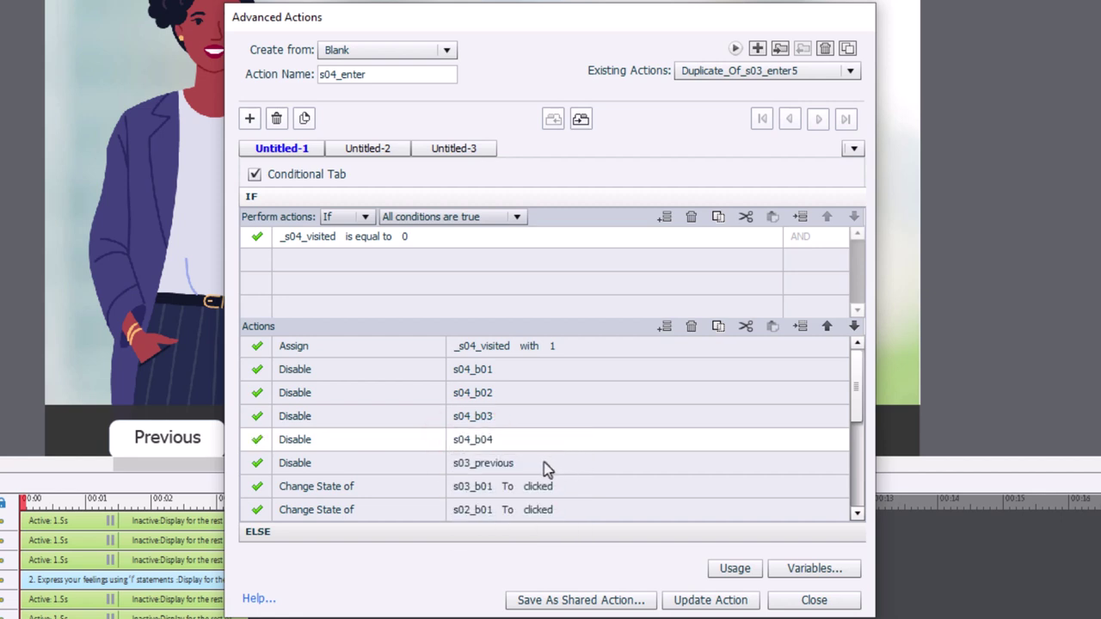
Retarget the last Disable action in s04_enter's Untitled-1 decision to s04_previous.
click(504, 464)
click(506, 461)
text(s04)
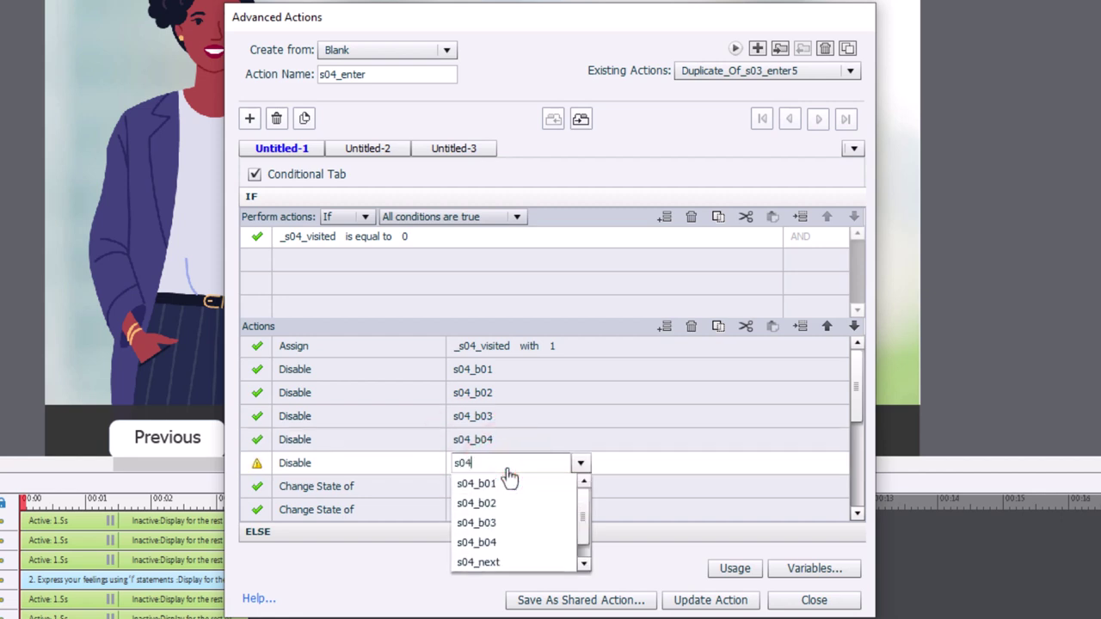
key(Down)
key(Down)
key(Down)
key(Down)
key(Down)
key(Down)
key(Return)
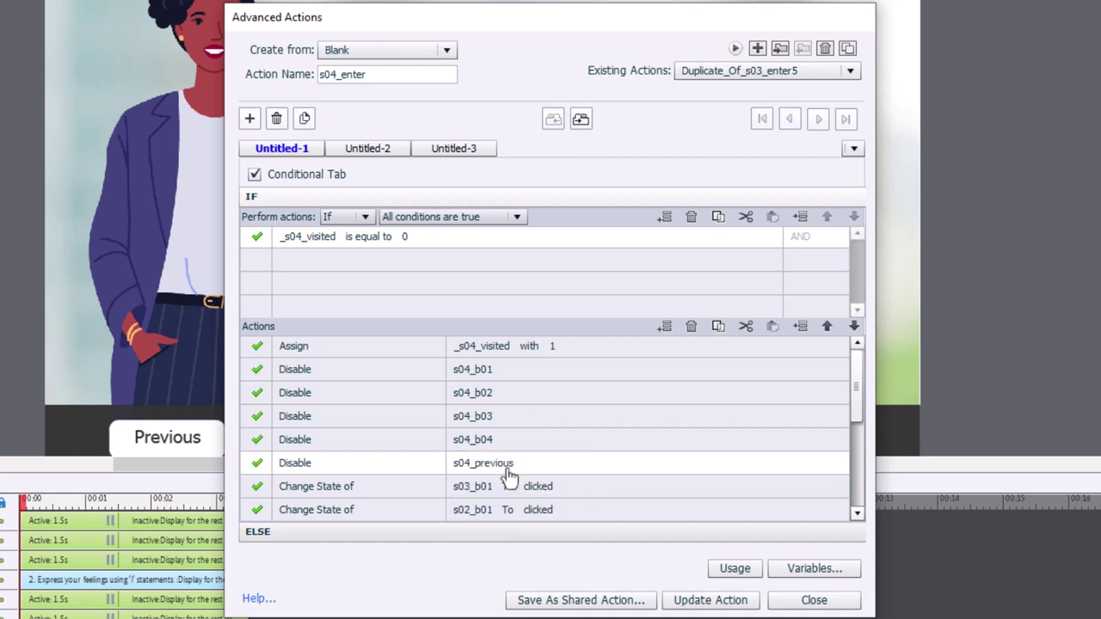
Set the first Change State action in s04_enter's Untitled-1 decision to switch s02_b02 to clicked.
scroll(598, 437, down, 4)
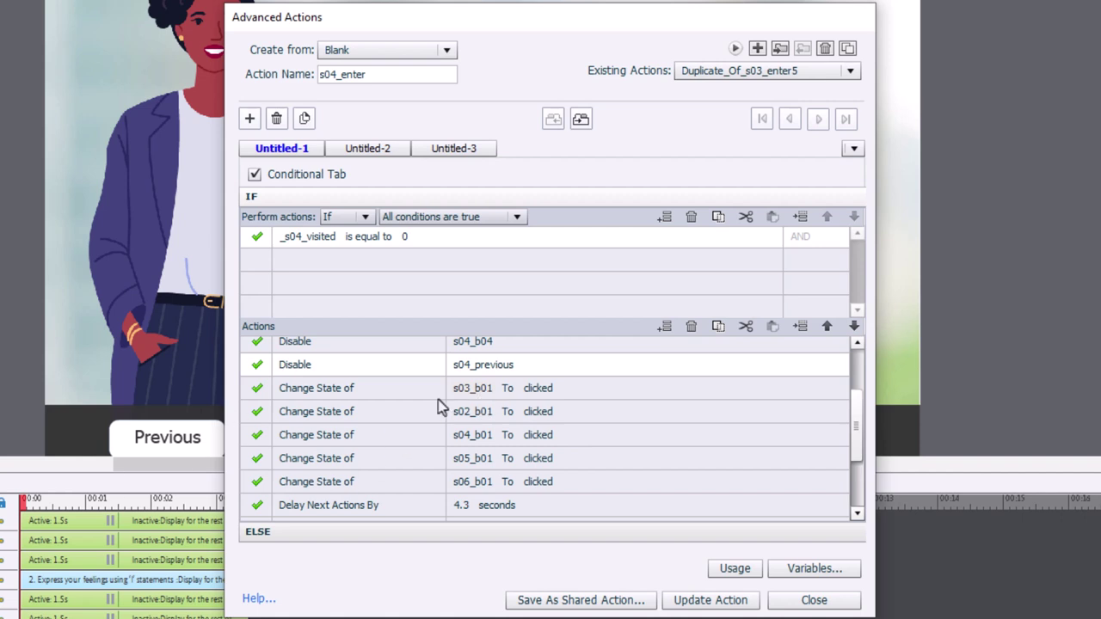
click(484, 398)
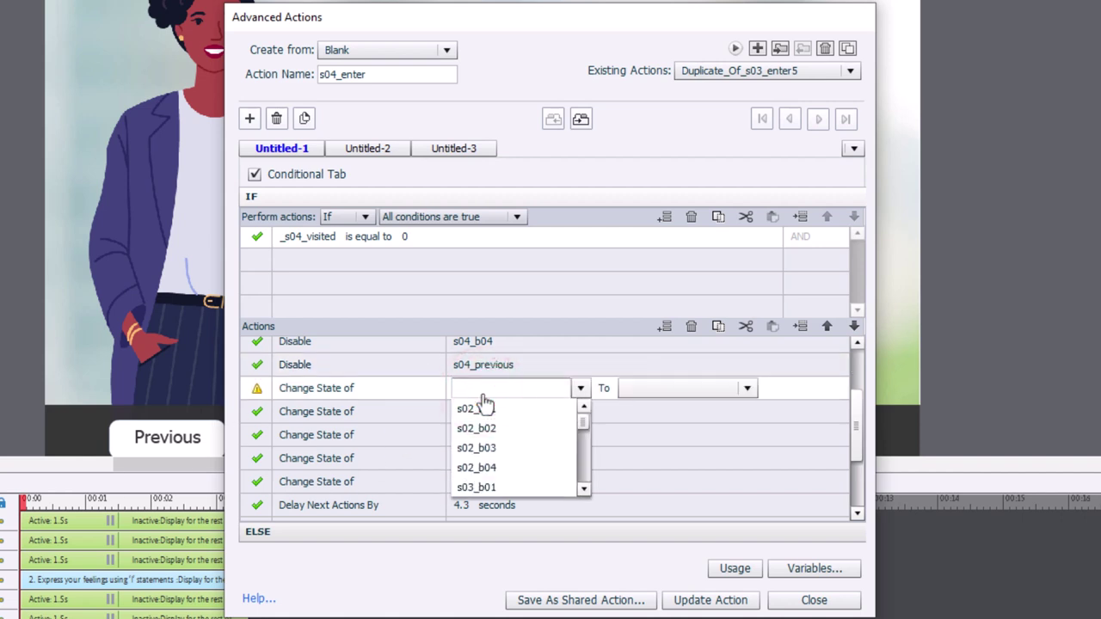
text(b02)
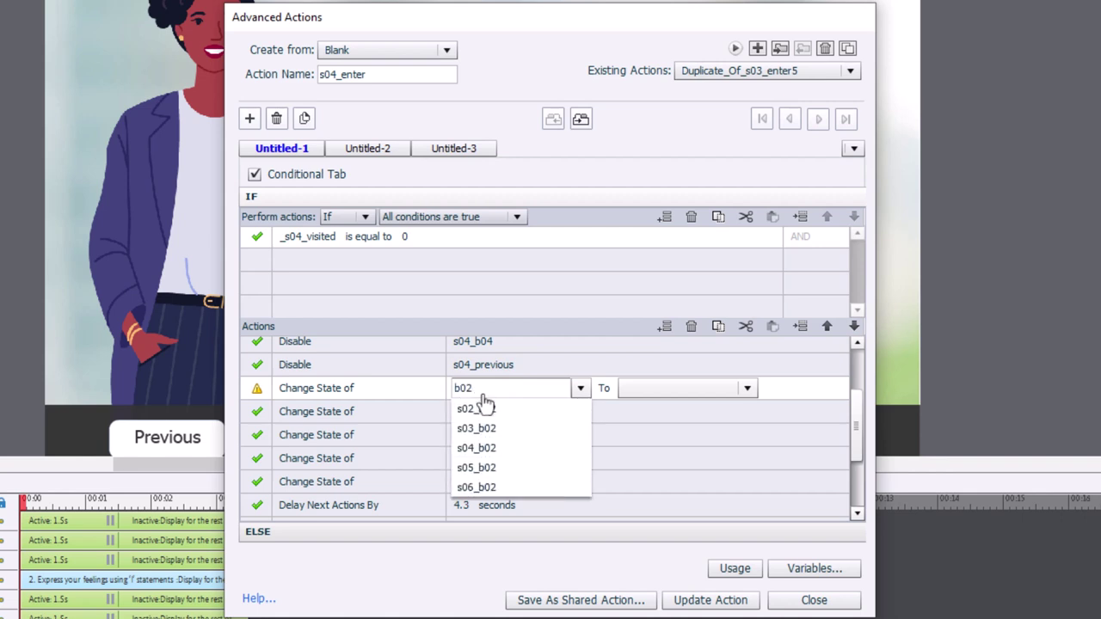
click(484, 400)
click(555, 425)
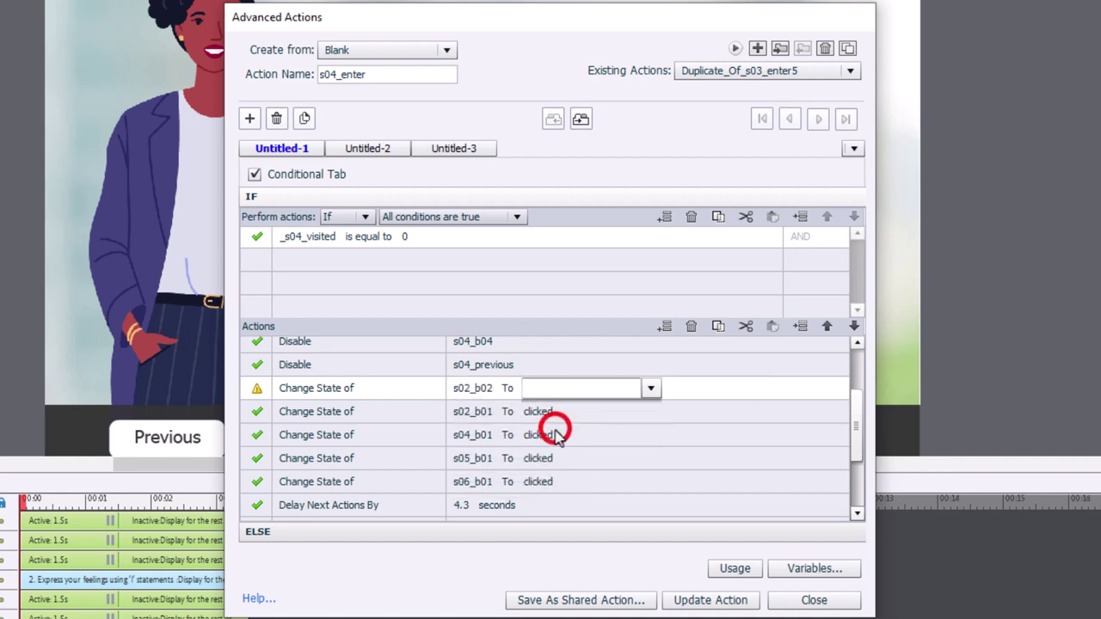
Set the second Change State action in the Untitled-1 decision to switch s03_b02 to clicked.
click(469, 413)
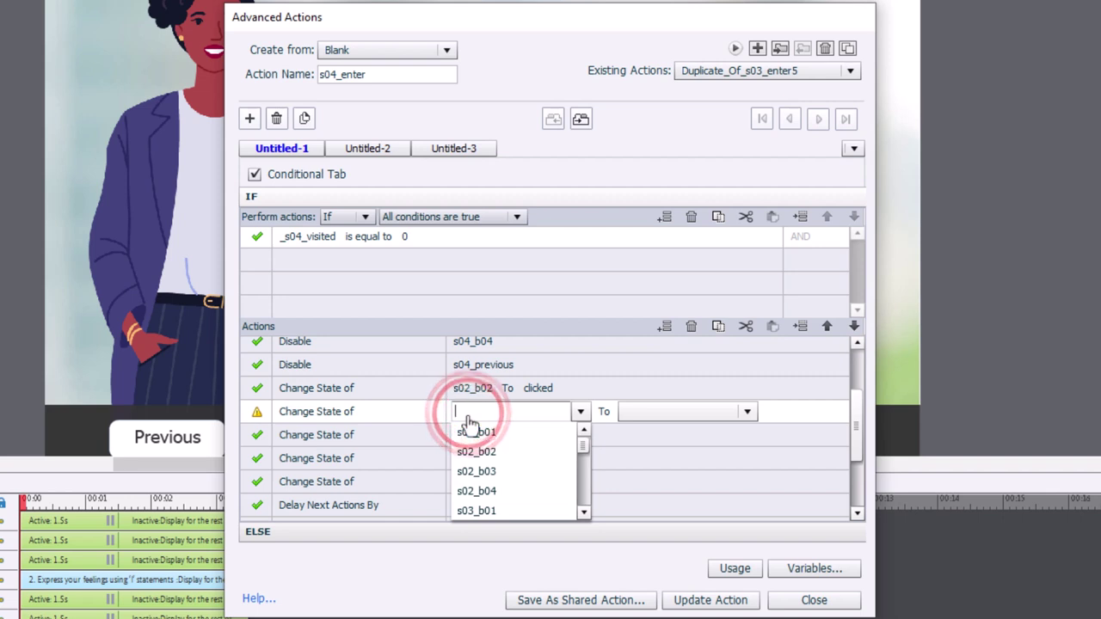
text(b02)
key(Down)
key(Down)
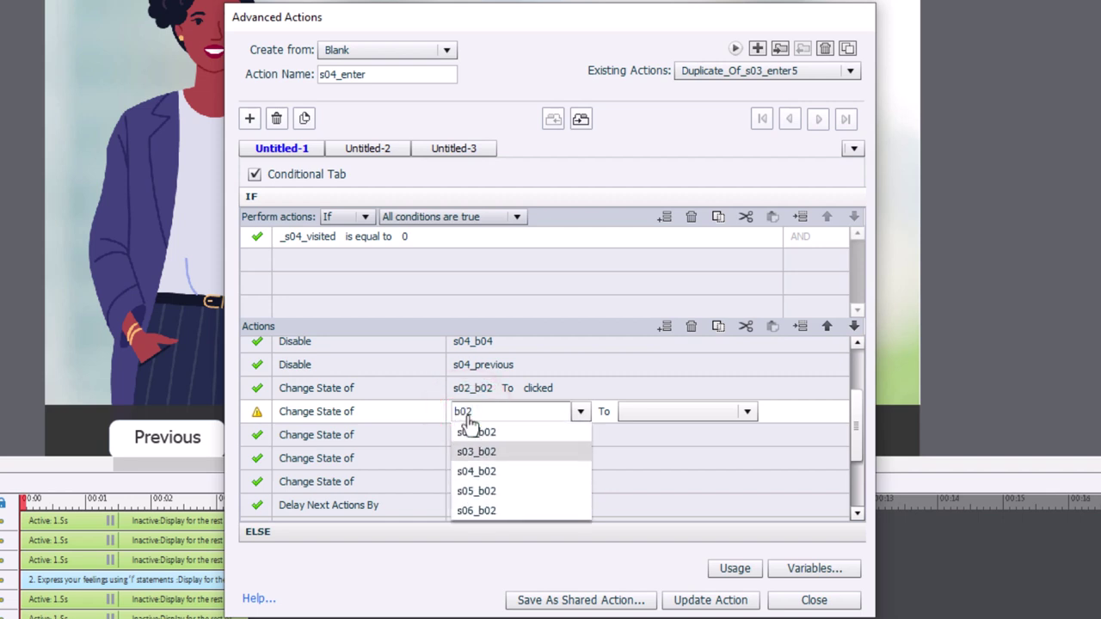
key(Return)
click(555, 451)
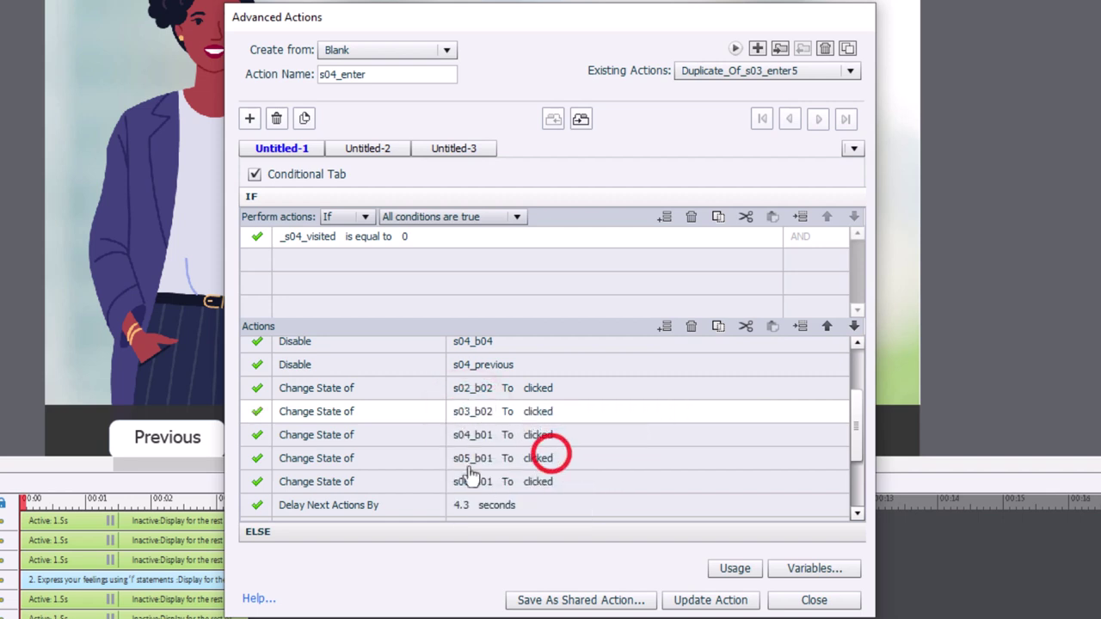
Set the third Change State action in the Untitled-1 decision to switch s04_b02 to clicked.
click(467, 439)
text(b02)
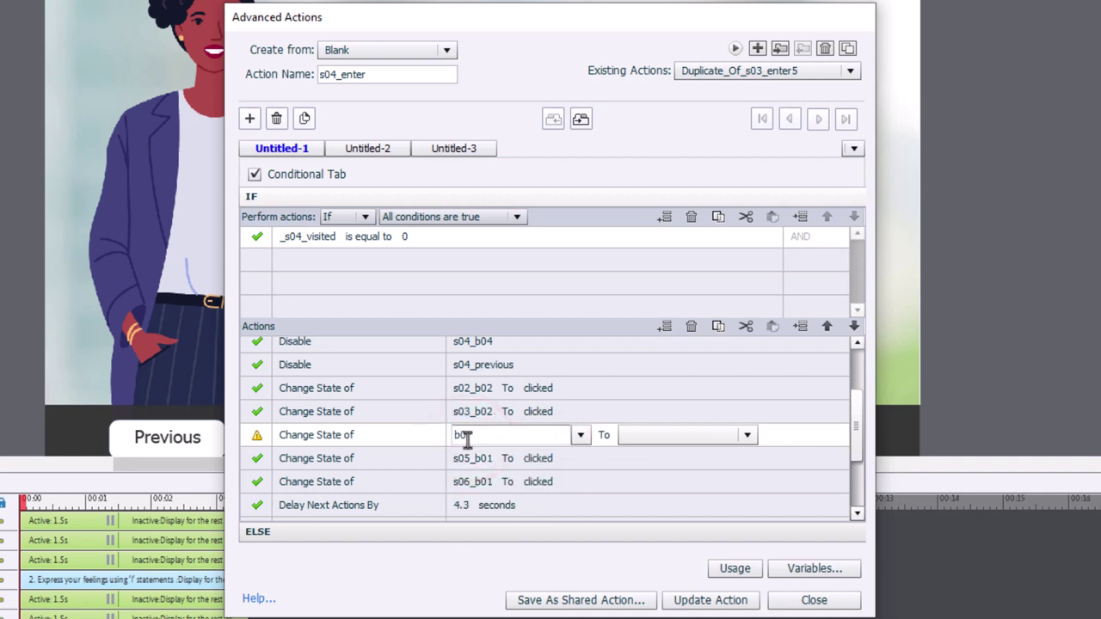
key(Down)
key(Down)
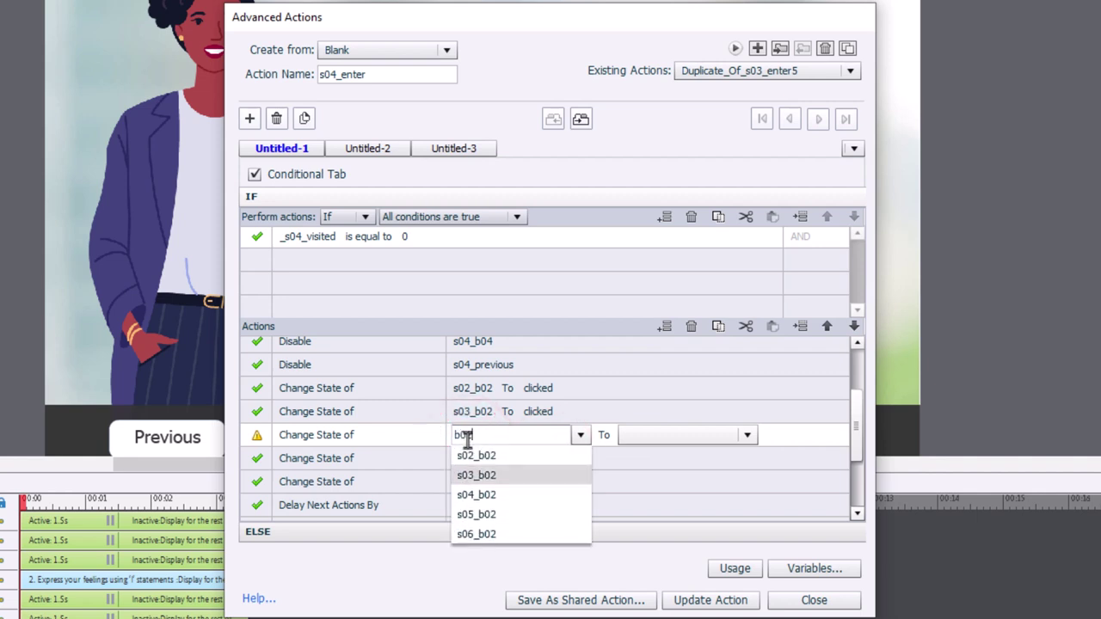
key(Down)
key(Return)
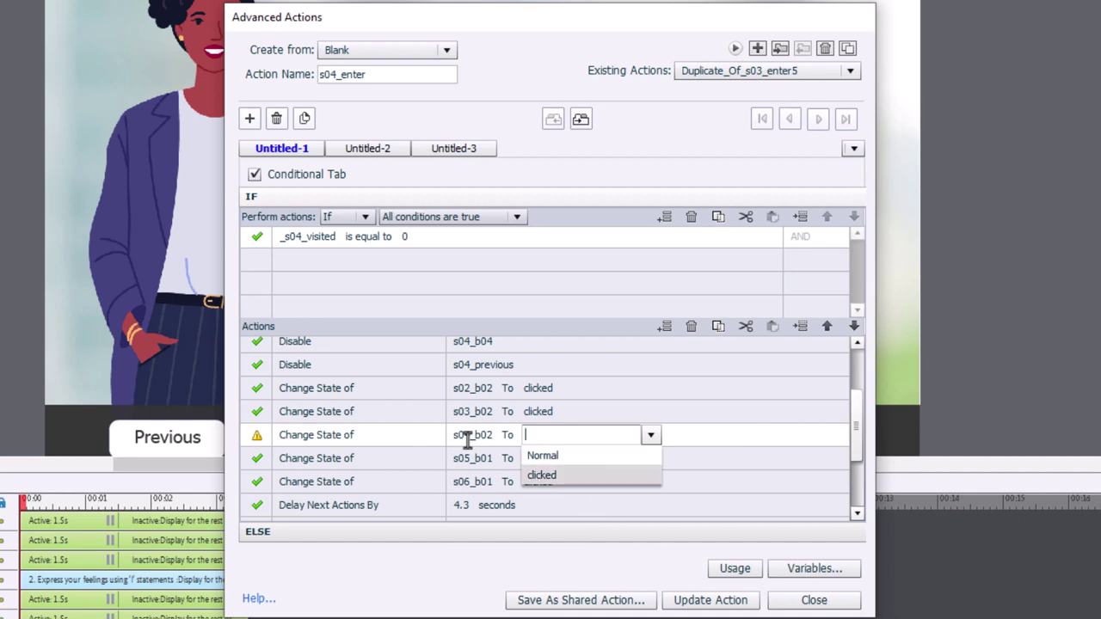
key(Escape)
Set the fourth Change State action in s04_enter's Untitled-1 decision to switch s05_b02 to clicked.
click(474, 457)
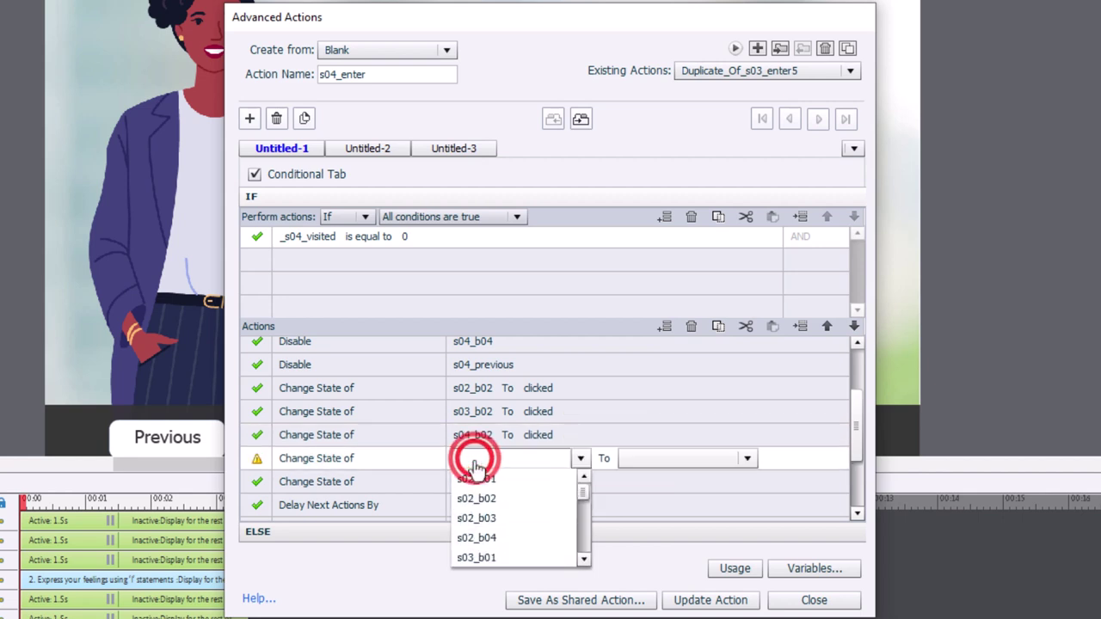
text(b02)
key(Down)
key(Down)
key(Down)
key(Down)
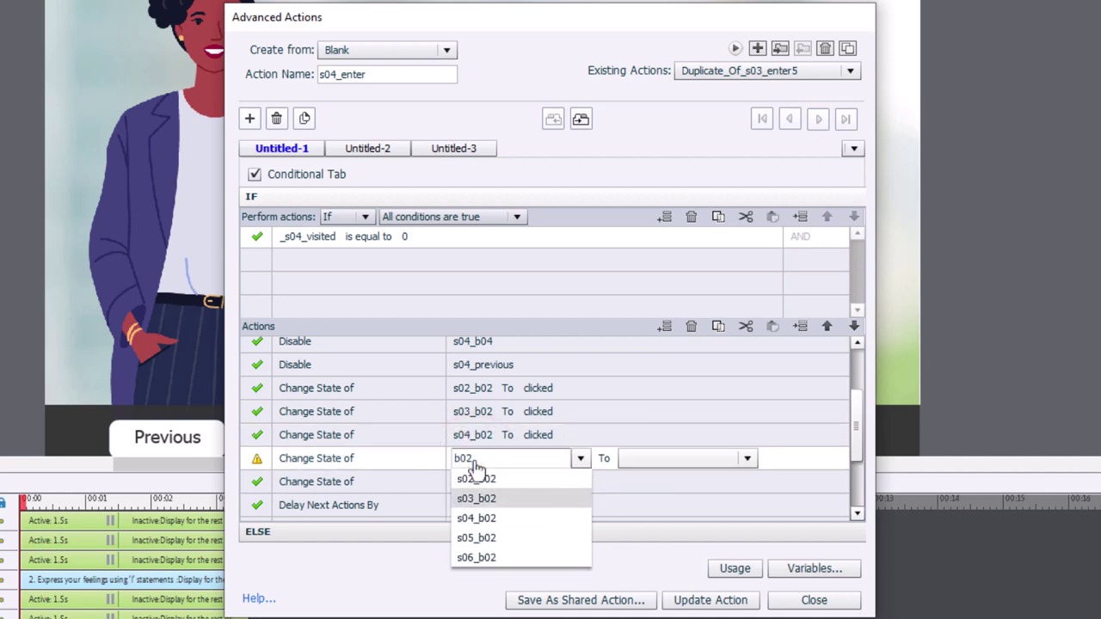
key(Return)
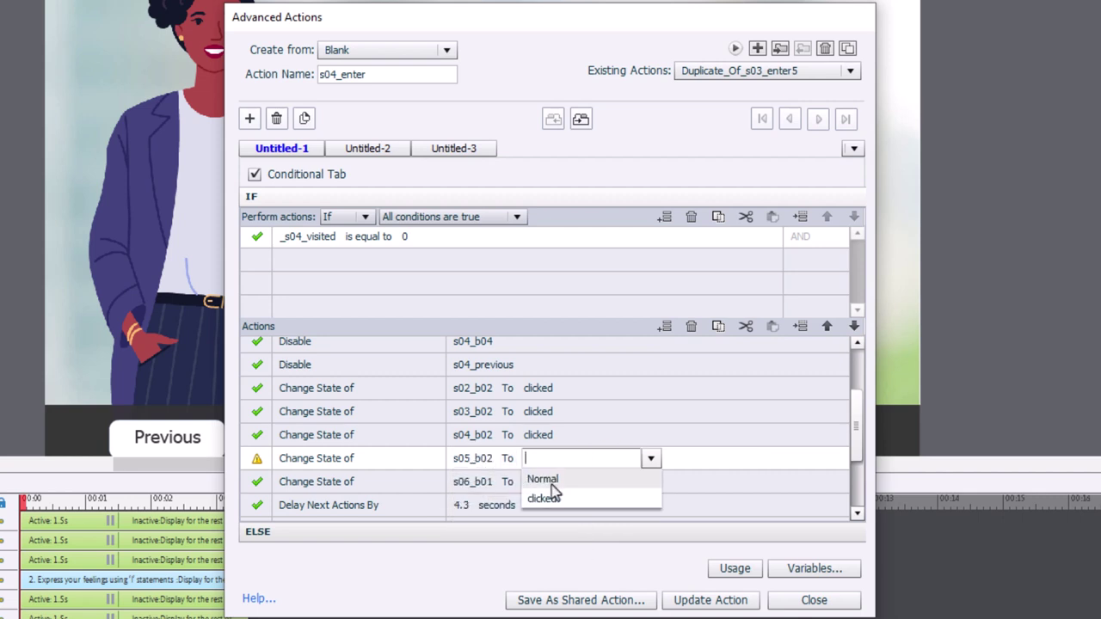
click(556, 503)
Set the fifth Change State action in the Untitled-1 decision to switch s06_b02 to clicked.
click(462, 482)
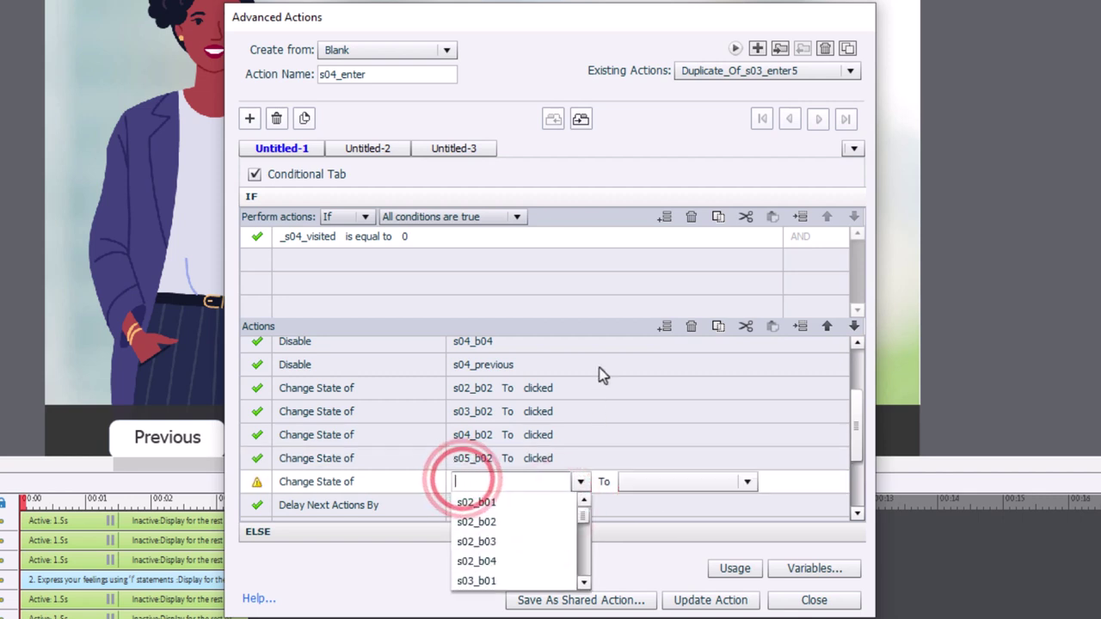
text(b02)
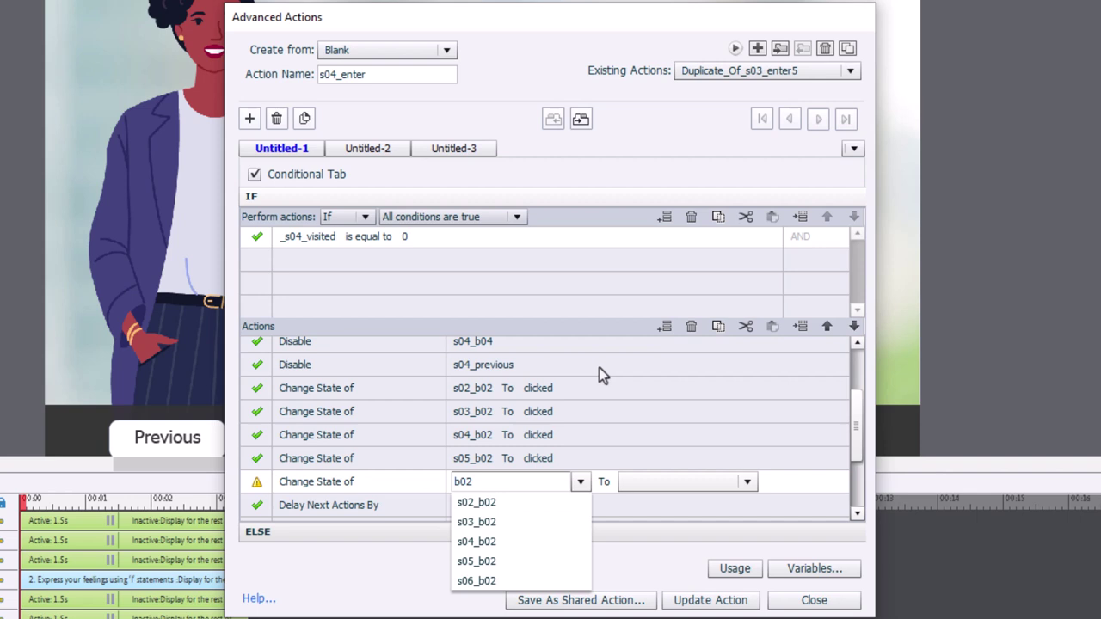
key(Down)
key(Down)
key(Down)
key(Down)
key(Down)
key(Return)
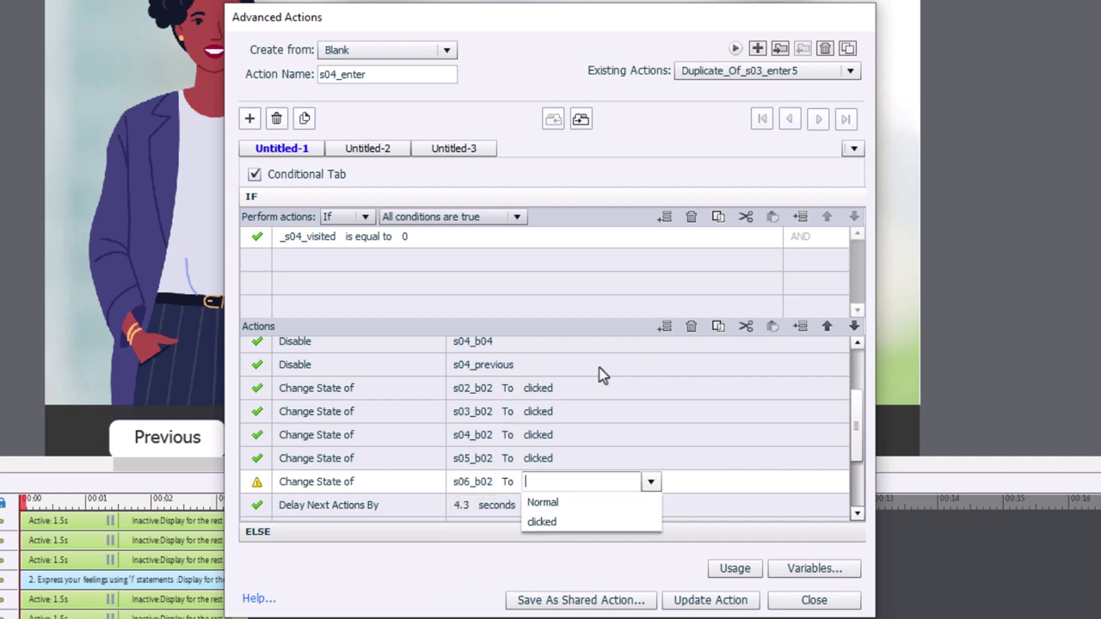
key(Down)
key(Down)
key(Return)
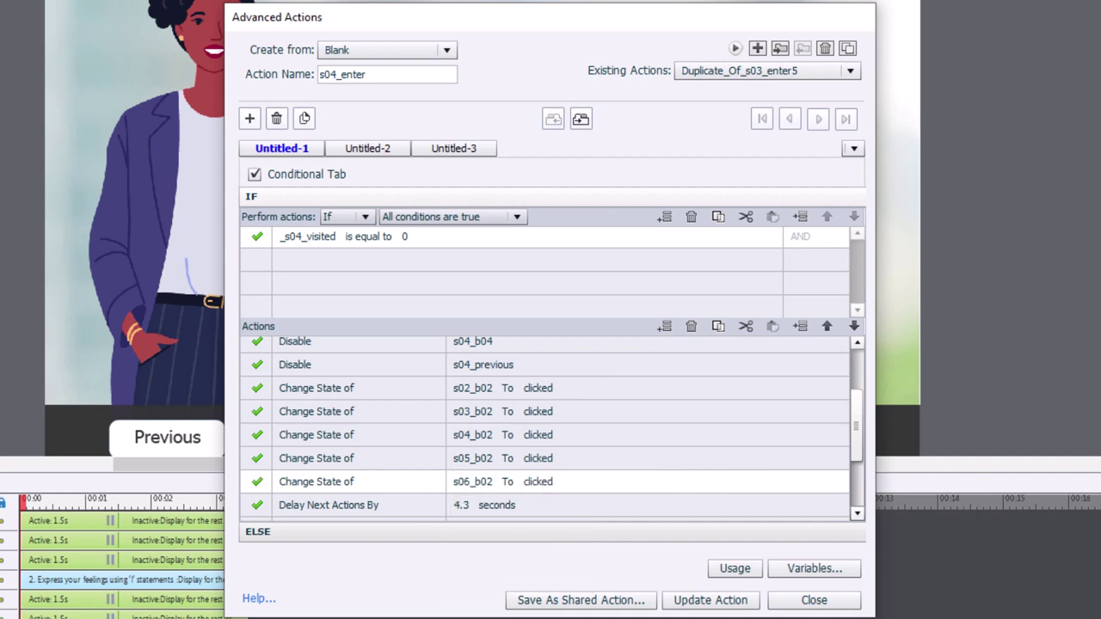
Set the Delay Next Actions By value in the Untitled-1 decision to 3.5 seconds.
click(461, 504)
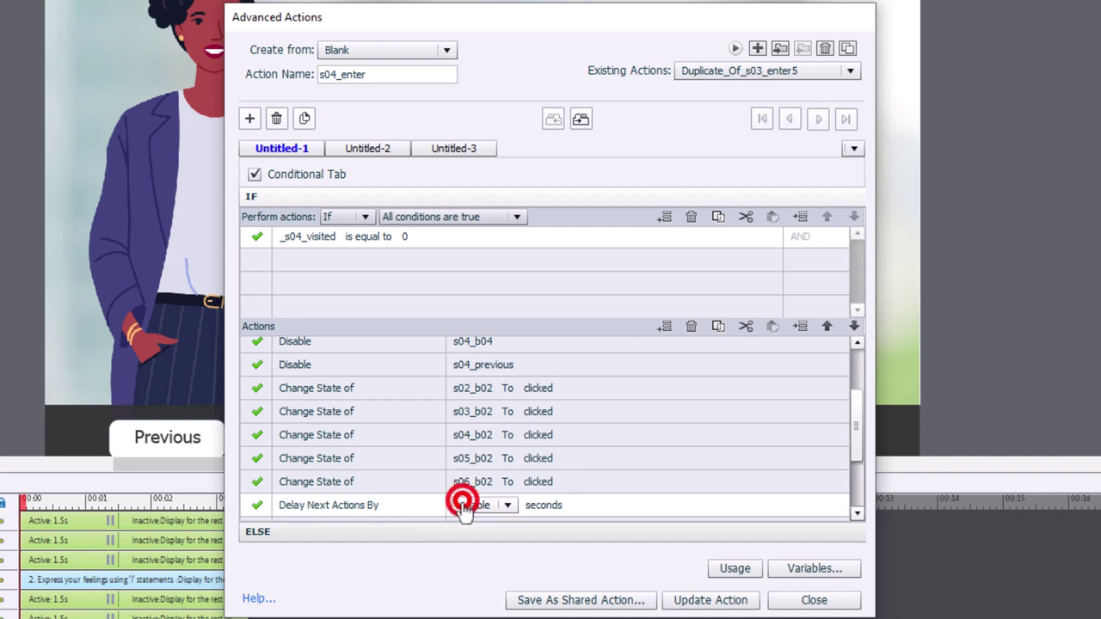
click(481, 507)
click(471, 543)
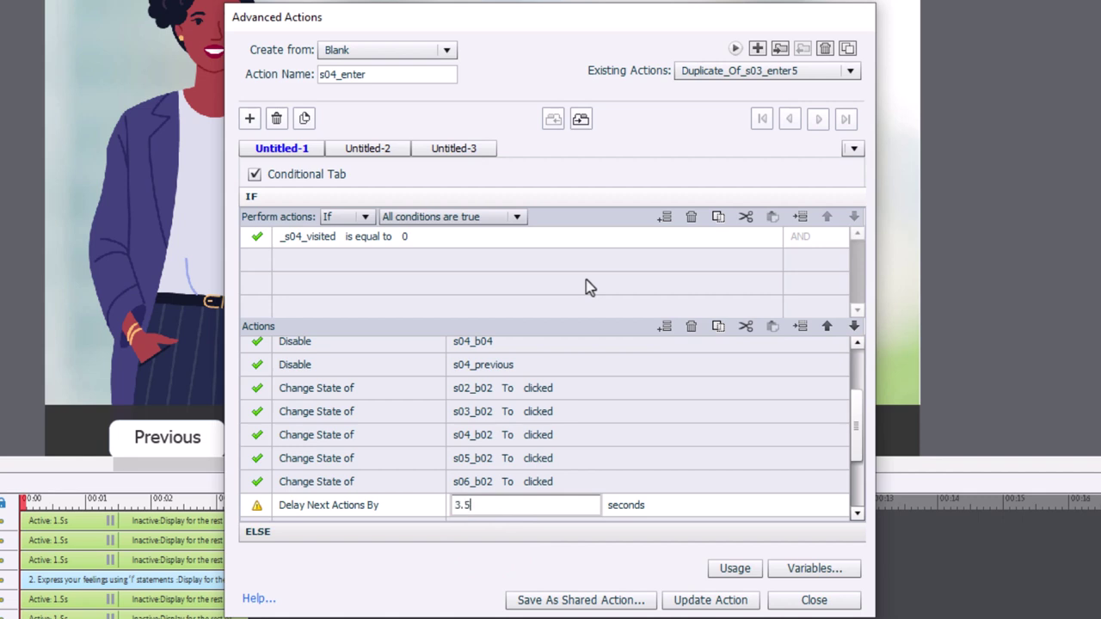
key(Return)
Retarget the first two Enable actions in the Untitled-1 decision to s04_b01 and s04_b02.
scroll(586, 382, down, 3)
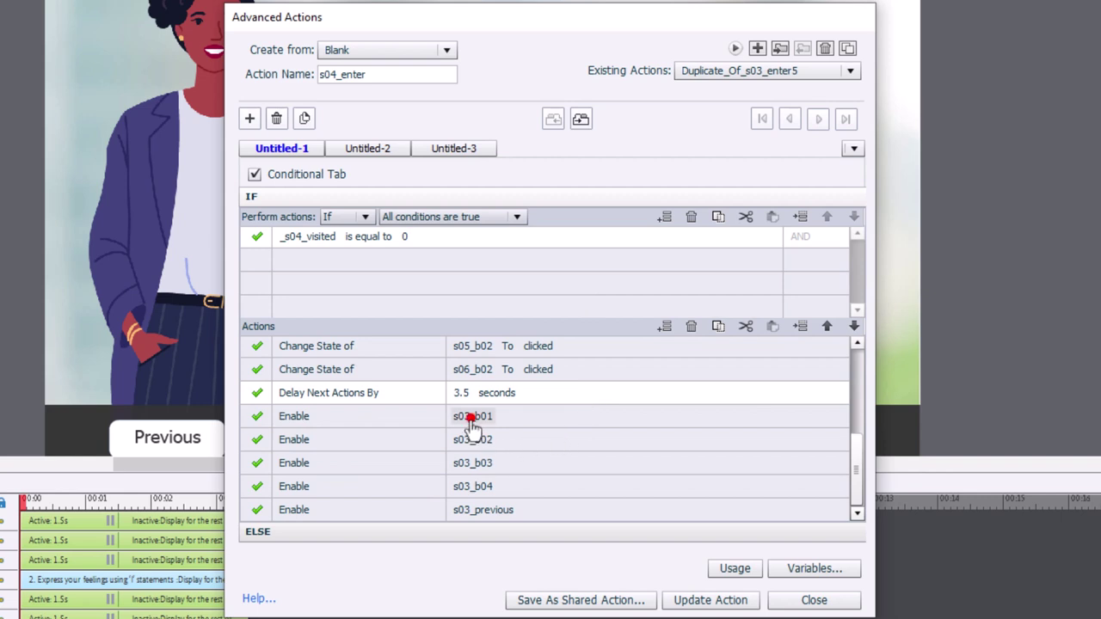
click(471, 417)
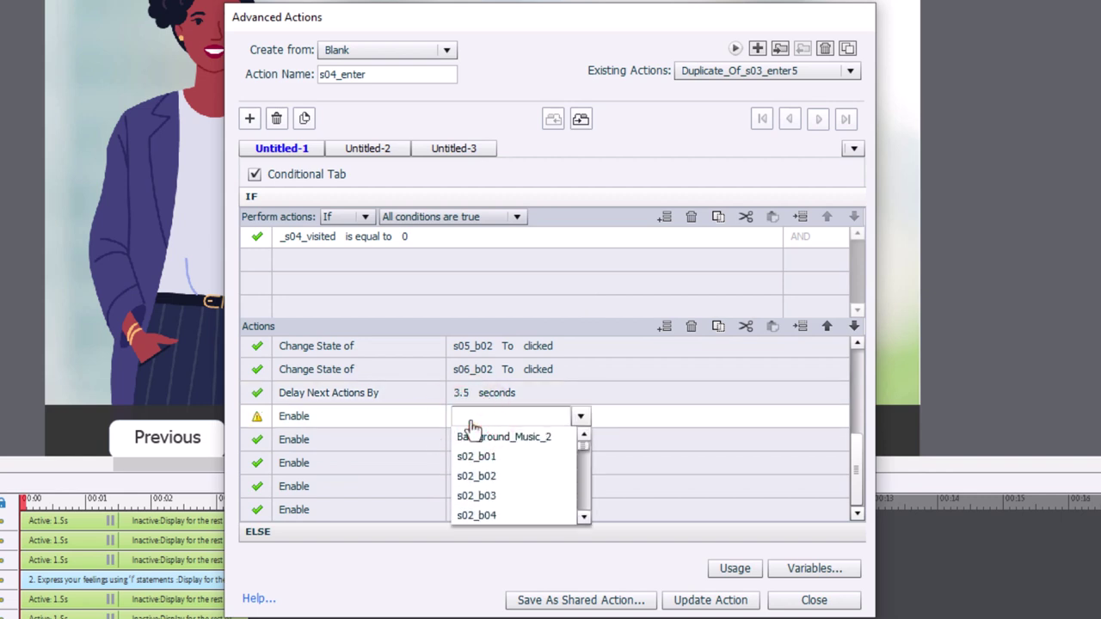
text(s04_b01)
key(Return)
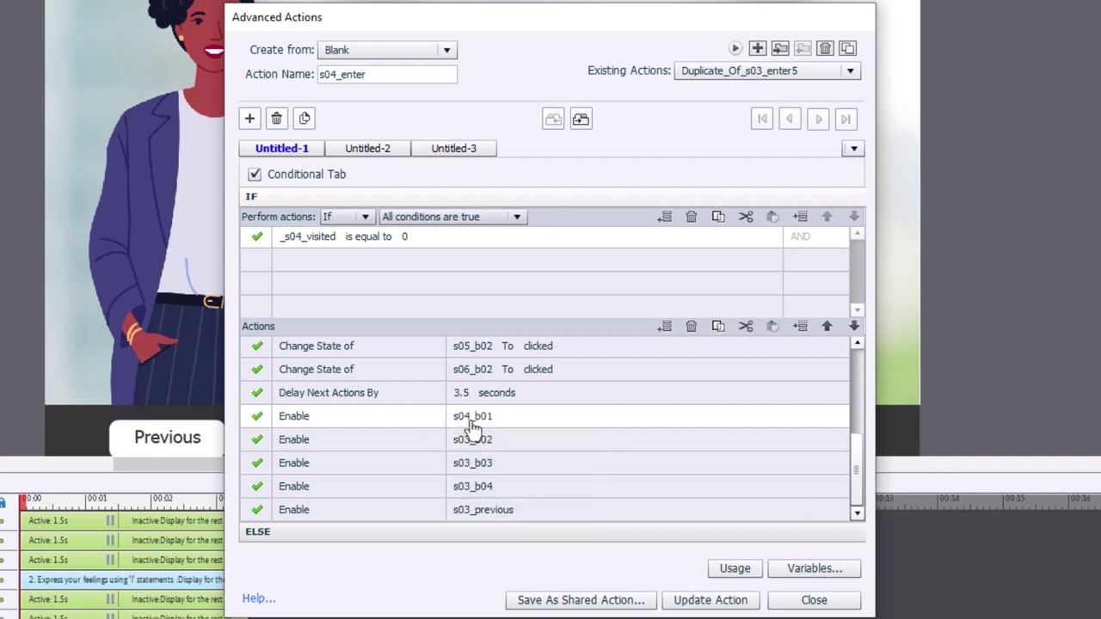
click(472, 439)
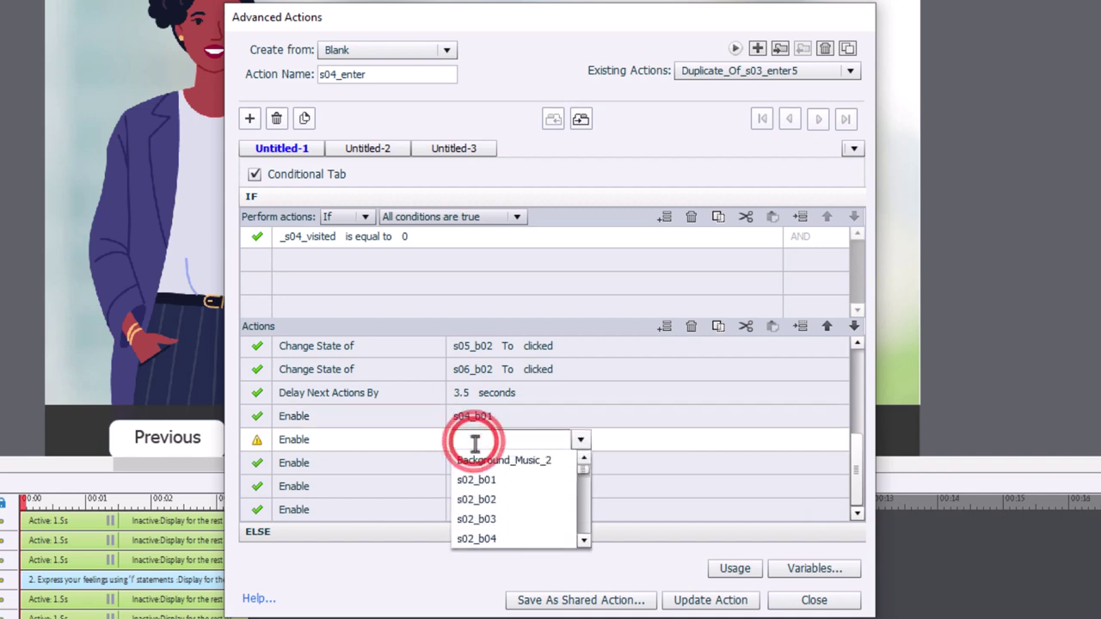
text(s04_b02)
key(Return)
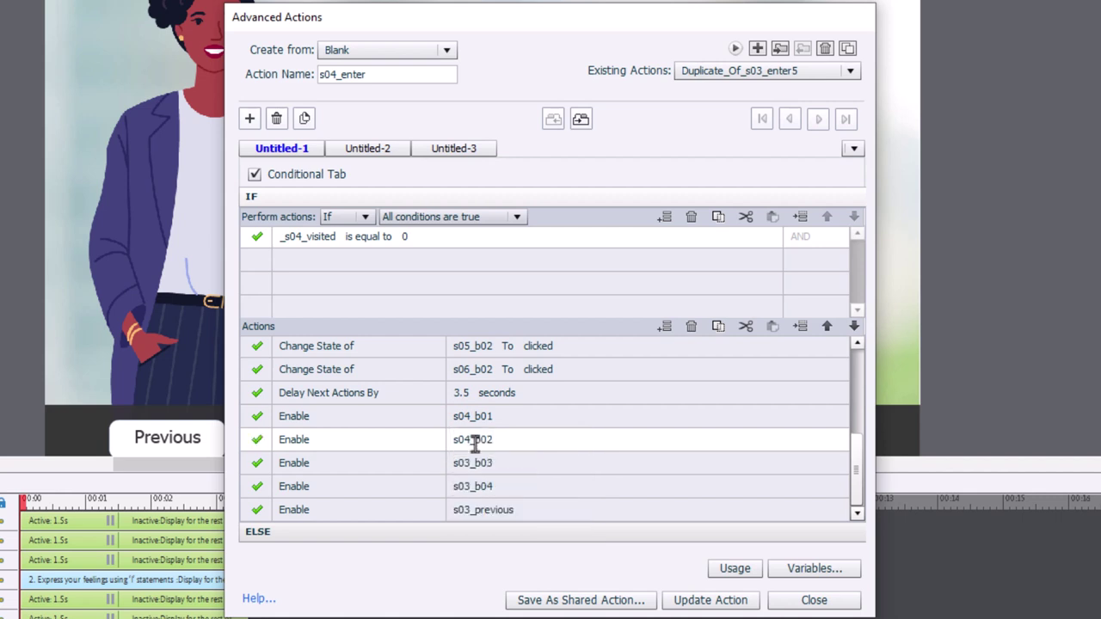
Retarget the third and fourth Enable actions in the Untitled-1 decision to s04_b03 and s04_b04.
click(479, 463)
text(s)
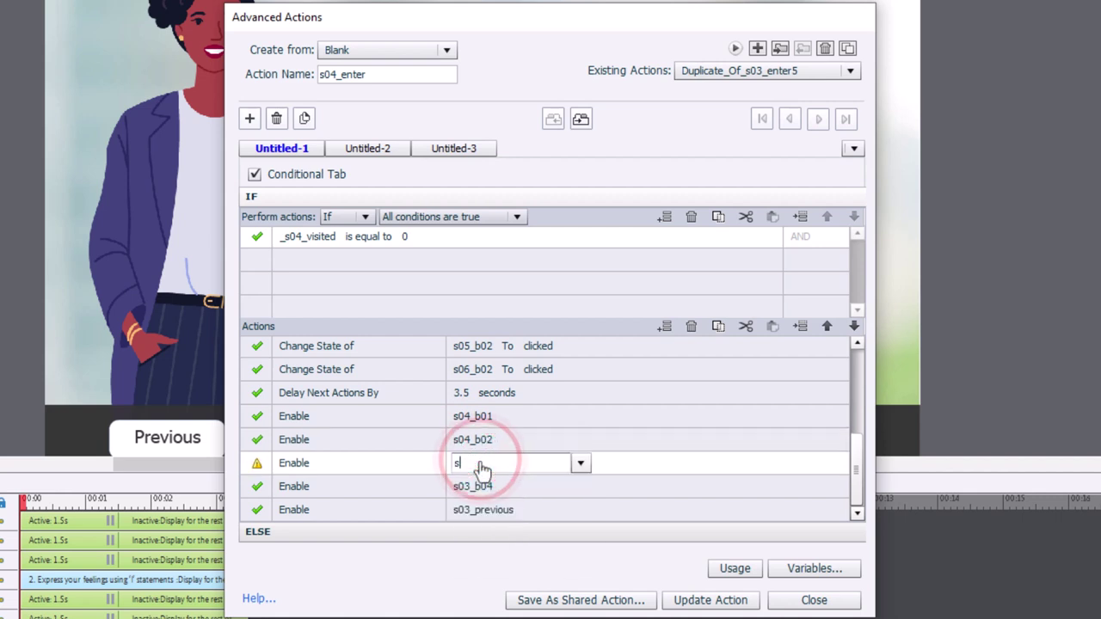
text(04_b03)
key(Return)
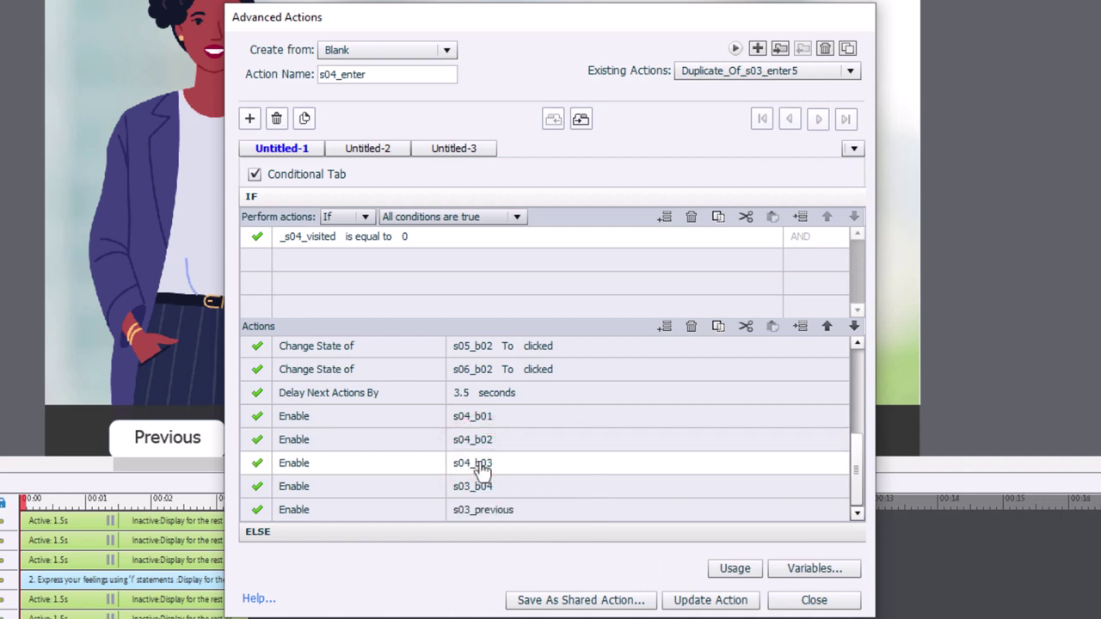
click(485, 496)
text(s04)
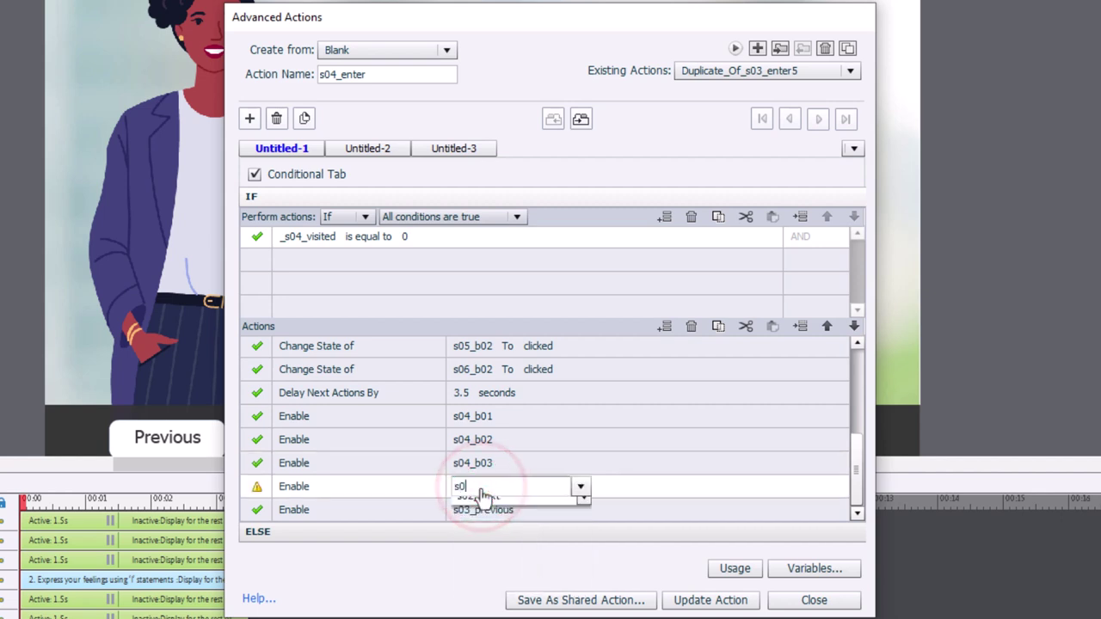
key(Down)
key(Down)
key(Down)
key(Down)
key(Return)
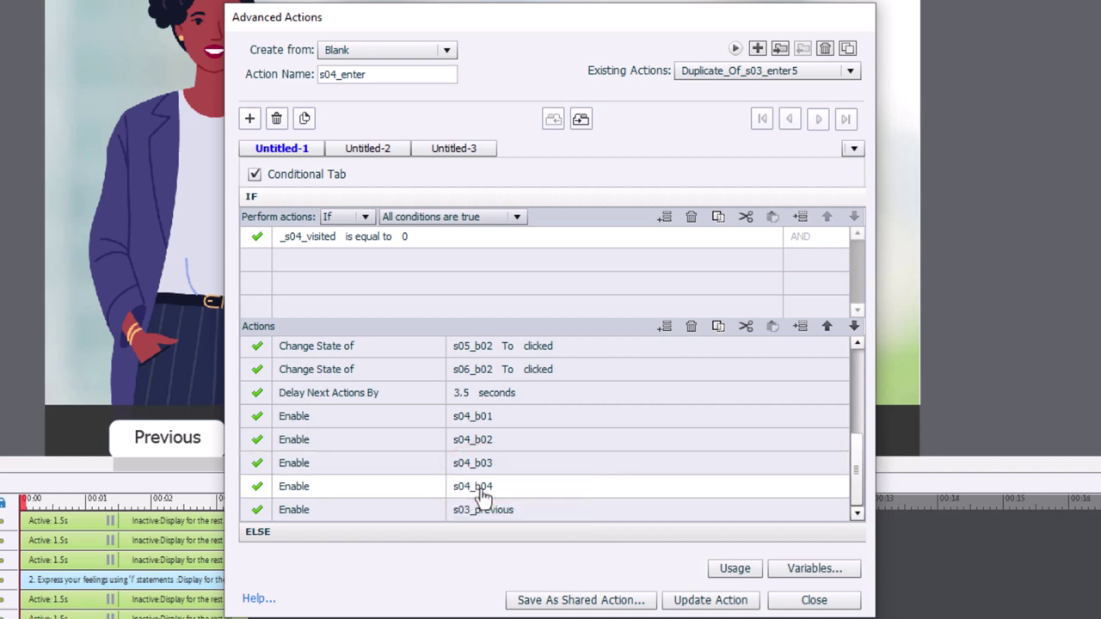
Retarget the last Enable action in the Untitled-1 decision to s04_previous.
click(484, 510)
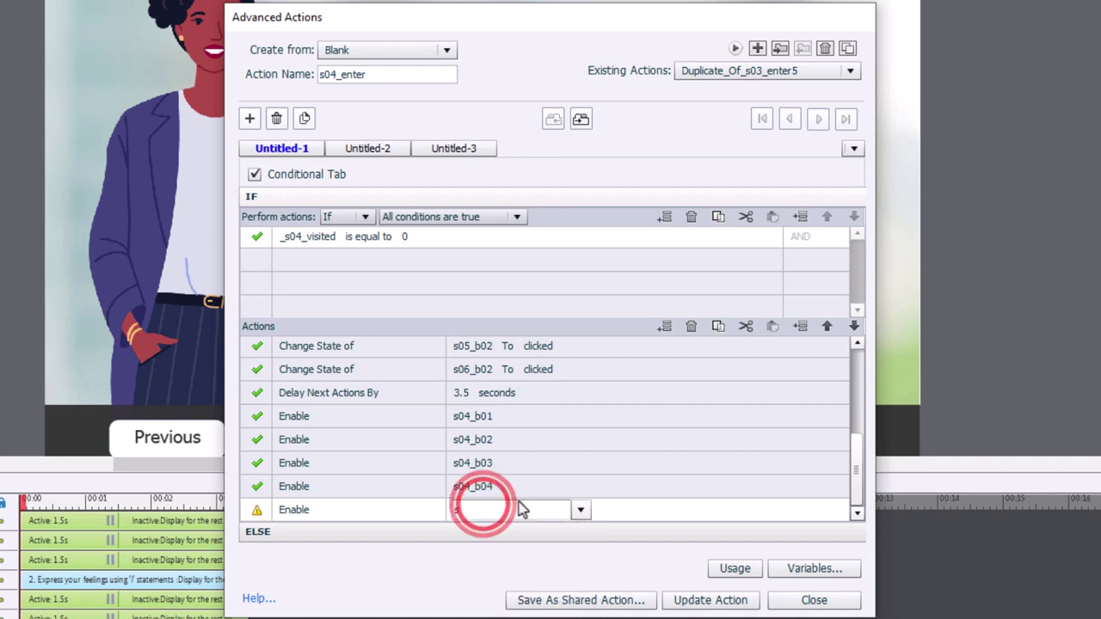
text(s04)
key(Down)
key(Down)
key(Down)
key(Down)
key(Down)
key(Down)
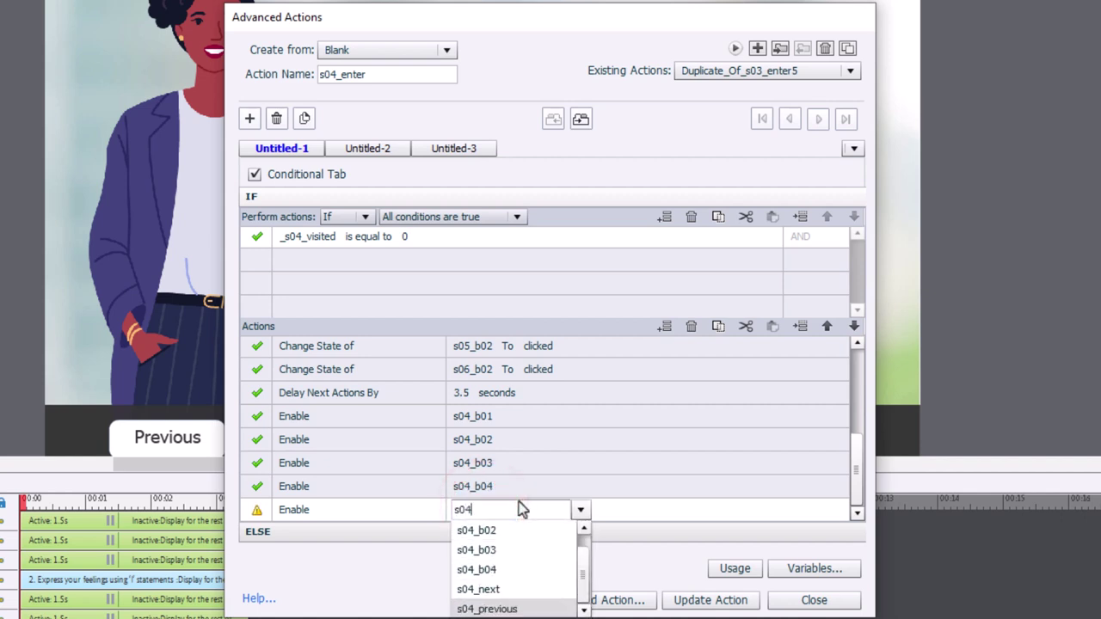
key(Return)
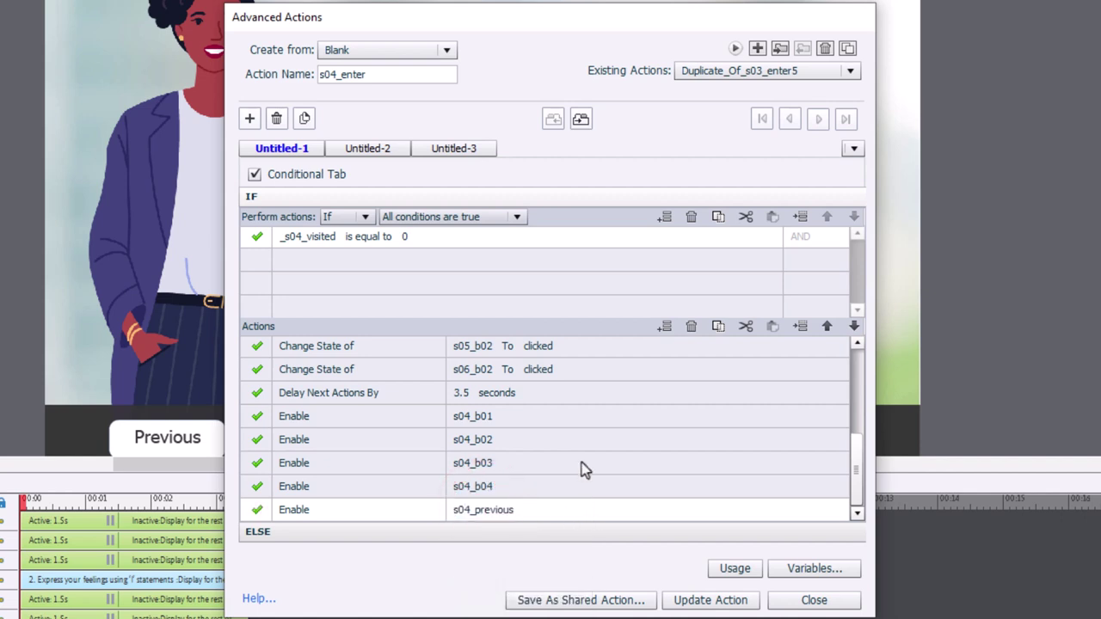
Copy the 3.5-second delay action from Untitled-1 and paste it over the delay action in Untitled-2.
click(529, 392)
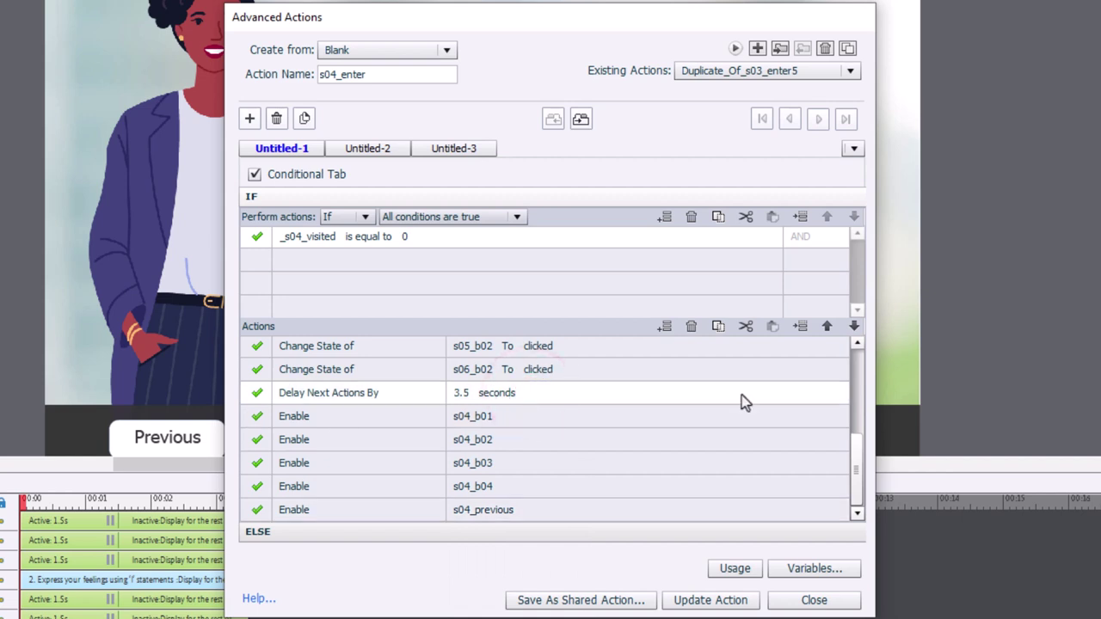
click(374, 148)
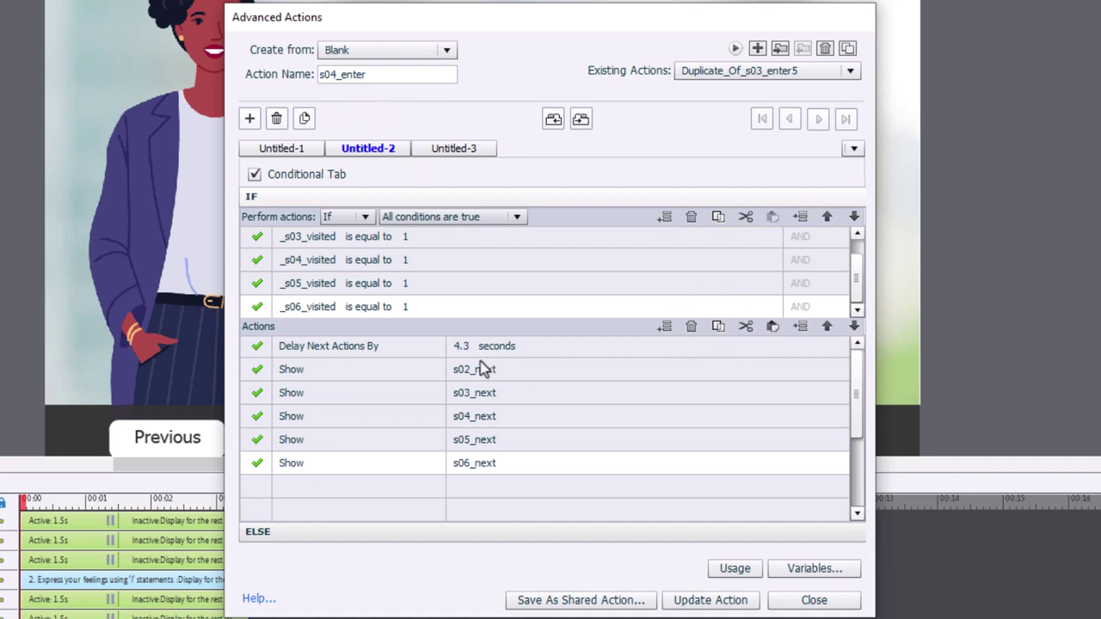
click(530, 350)
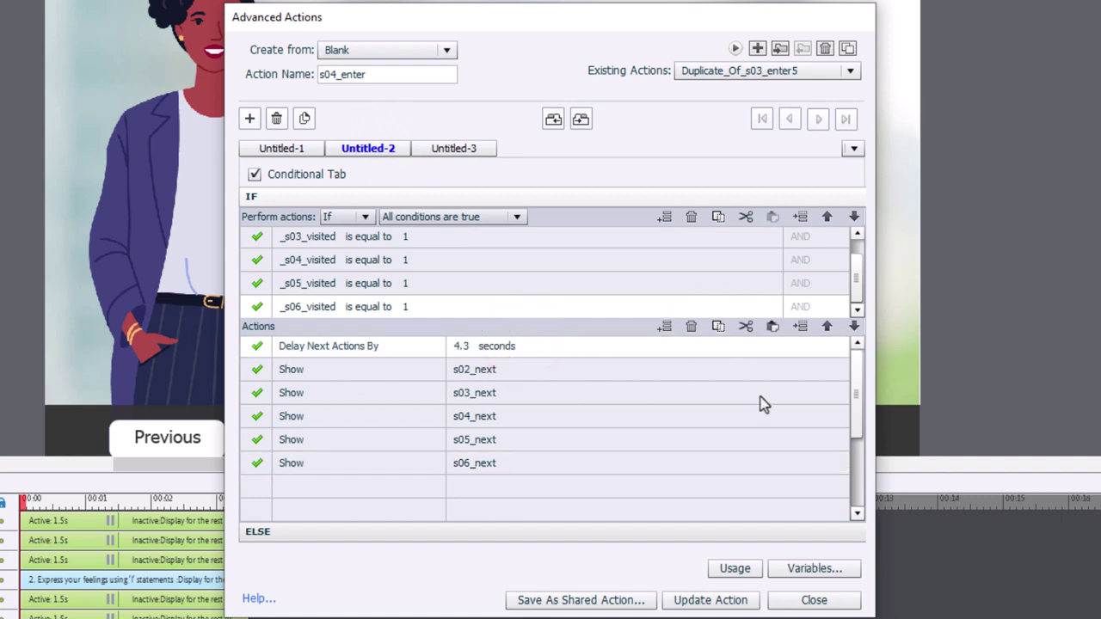
click(772, 327)
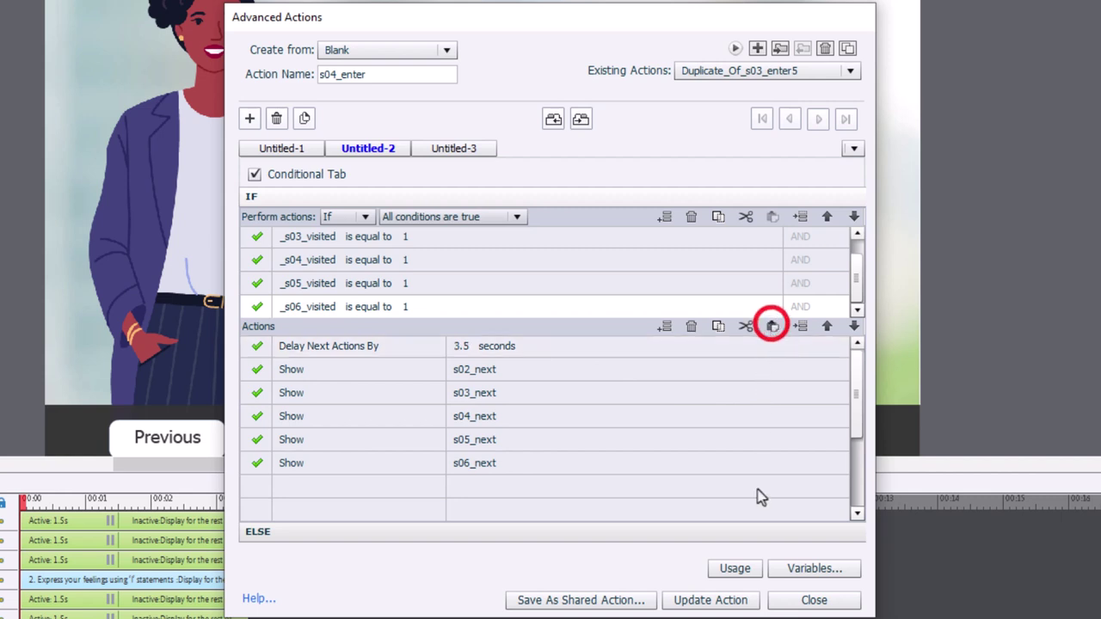
Update the s04_enter advanced action and close the Advanced Actions dialog.
click(712, 602)
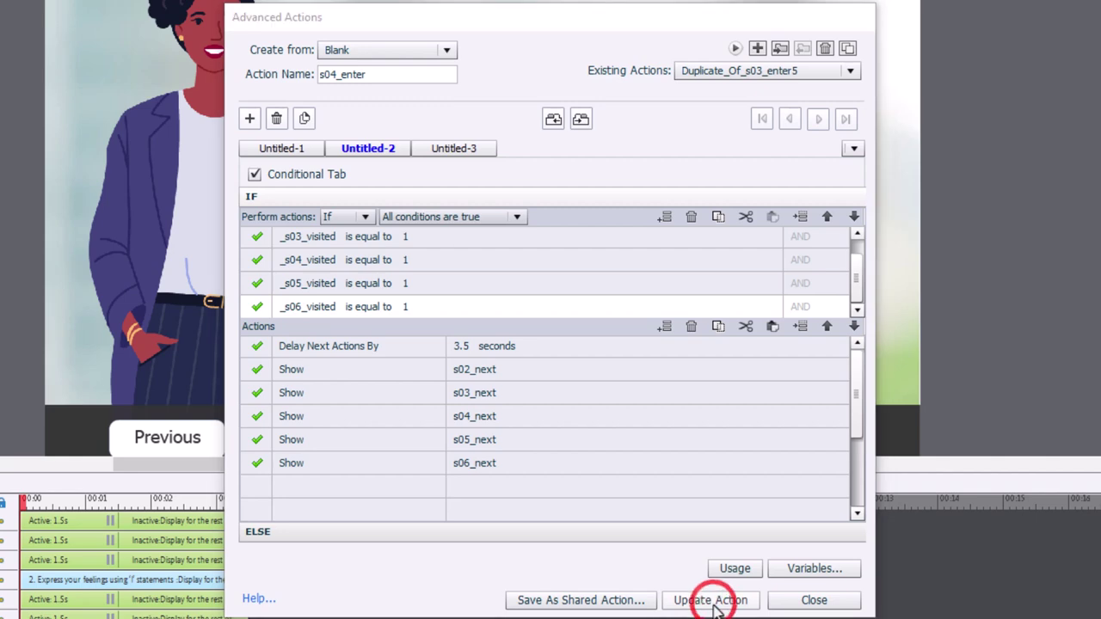
click(618, 352)
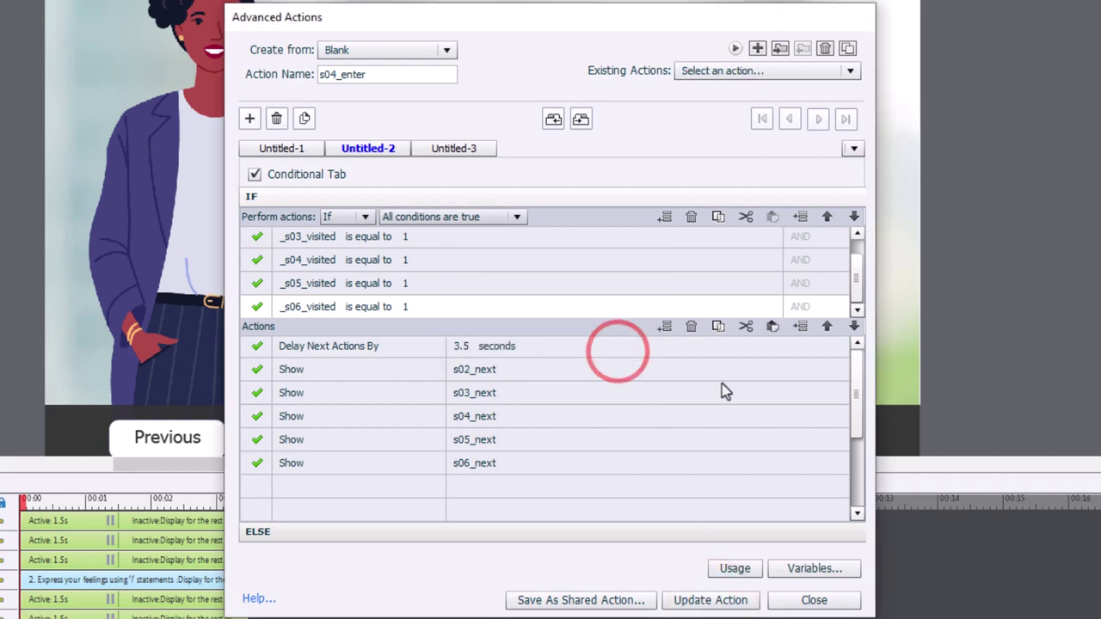
click(832, 604)
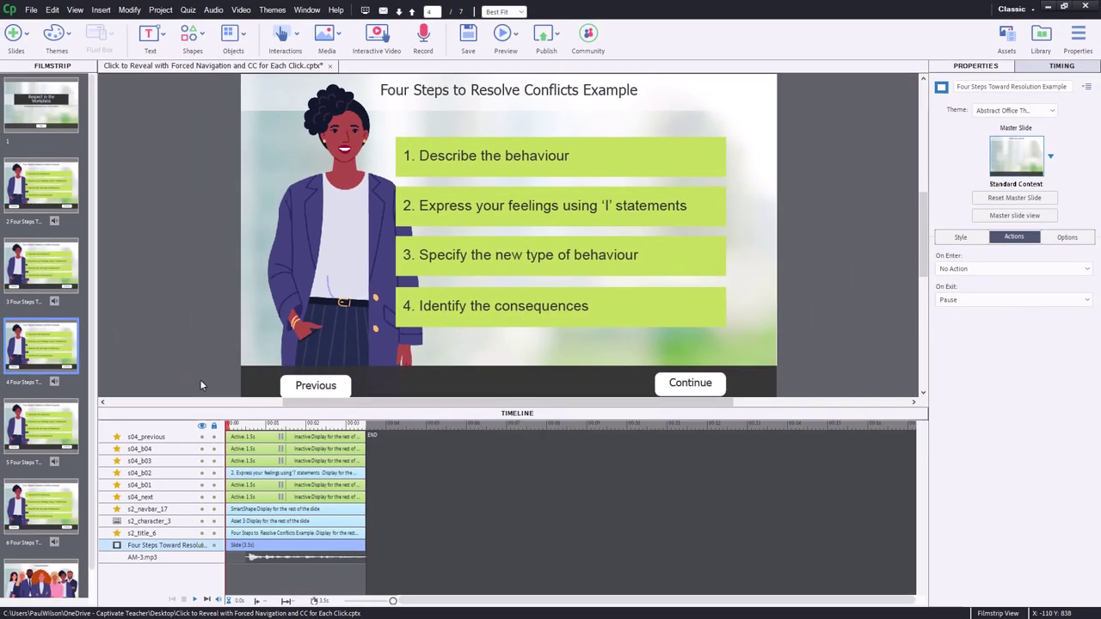
Preview the project as HTML5 in the browser.
click(60, 423)
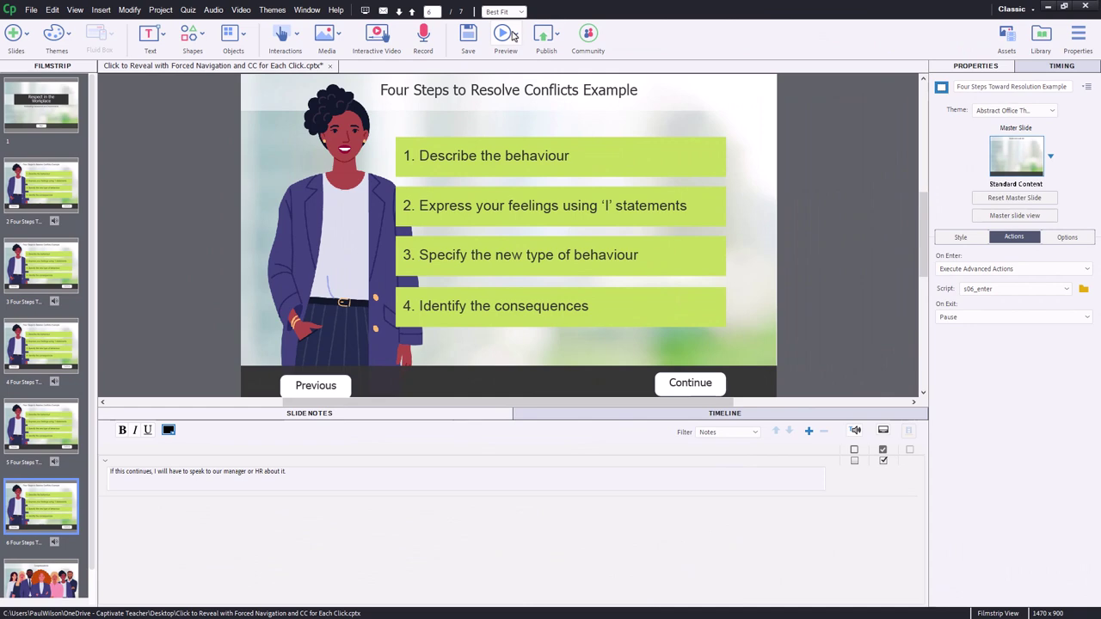
click(514, 35)
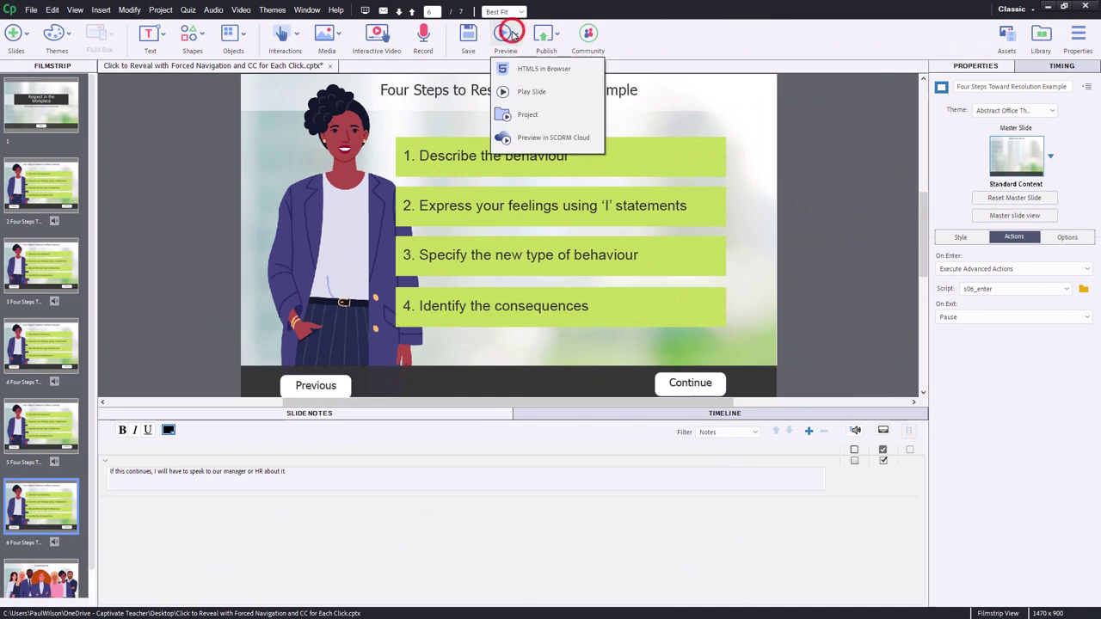
click(521, 71)
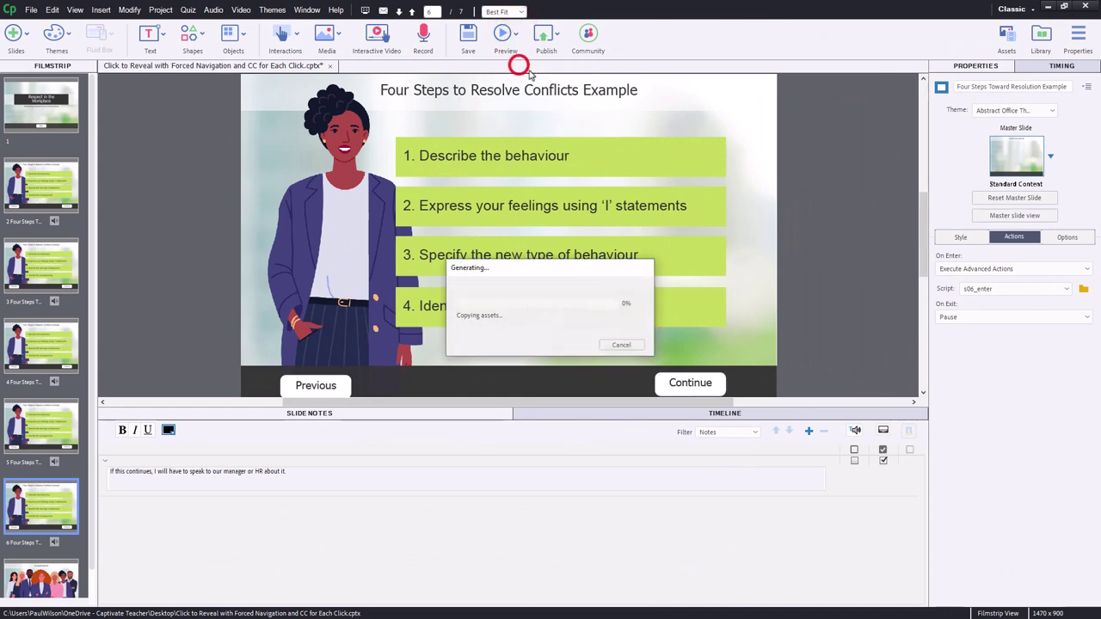